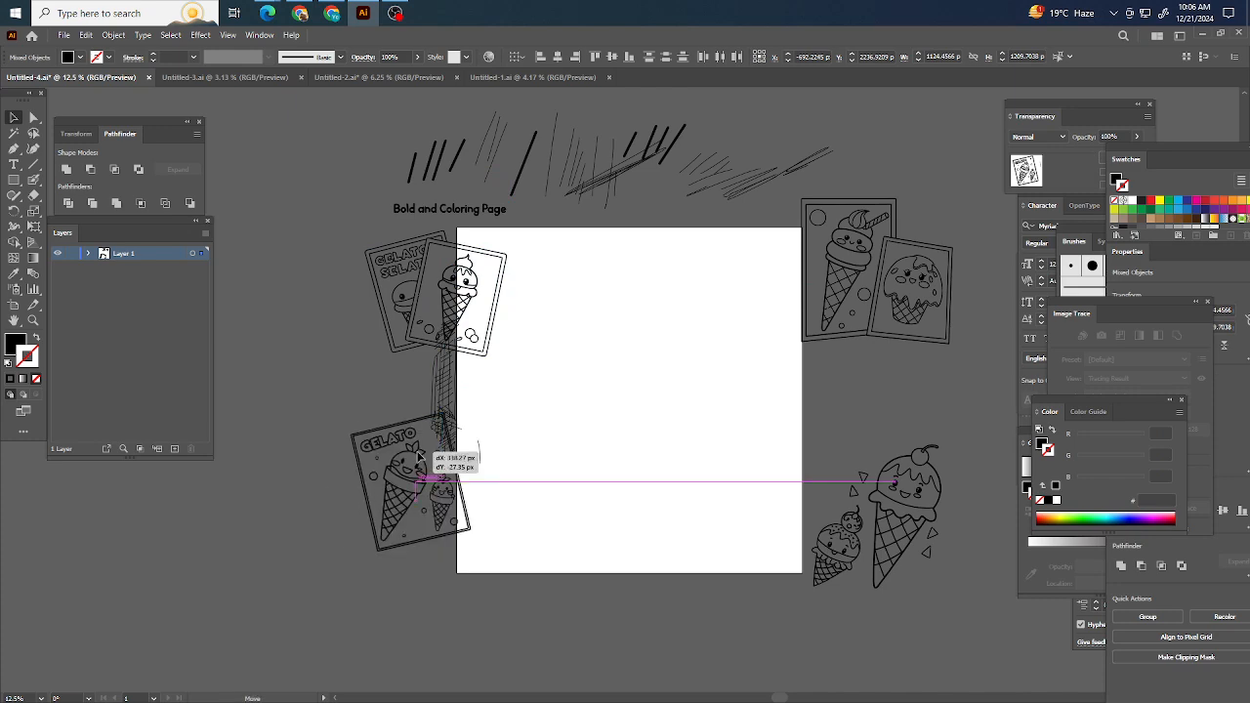
Step: Move the pair of ice cream cones and the two upper-right framed drawings inward so they overlap the artboard's right edge
left_click_drag(924, 468, 855, 460)
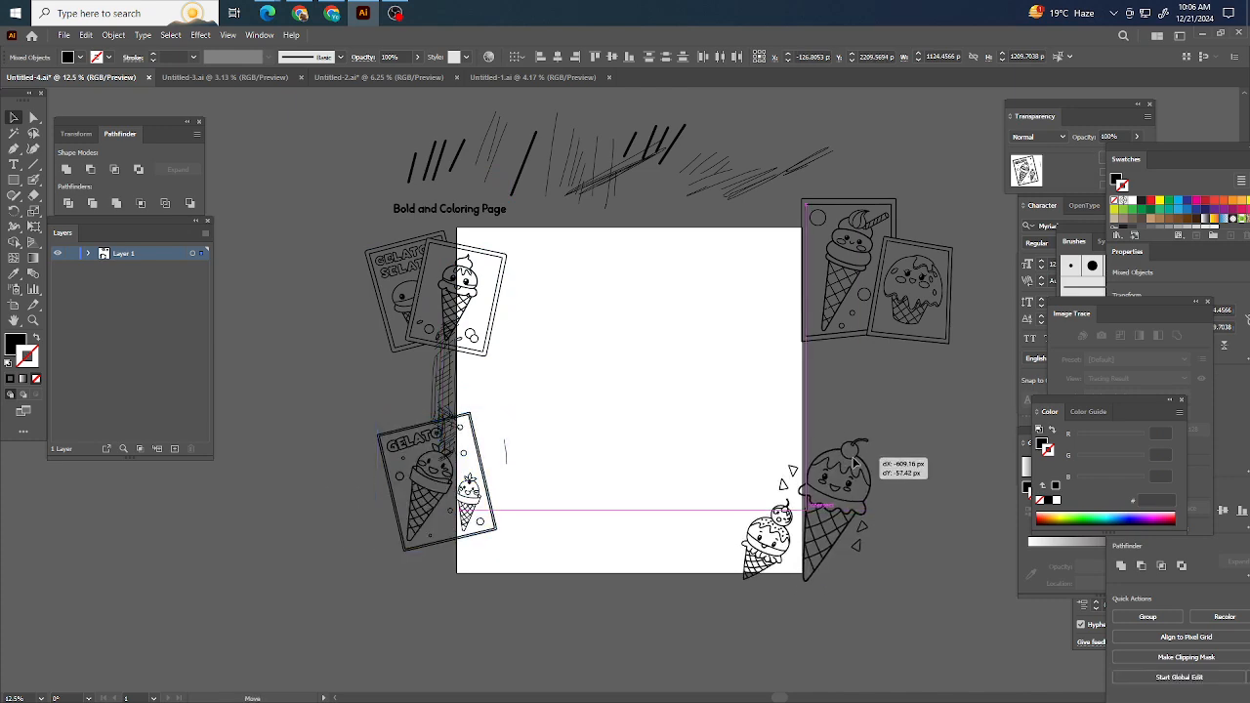
left_click_drag(852, 271, 784, 291)
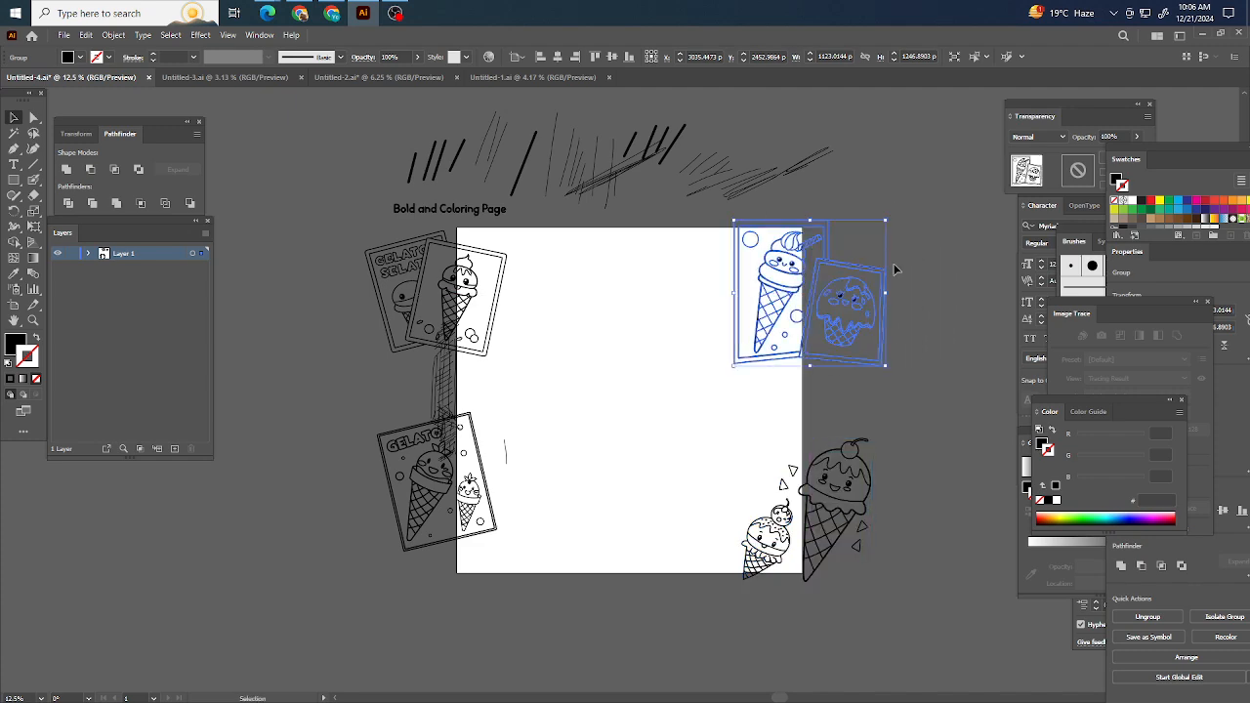
left_click(919, 297)
scroll(920, 298, "up", 3)
scroll(933, 310, "down", 1)
scroll(933, 309, "down", 1)
scroll(937, 309, "left", 3)
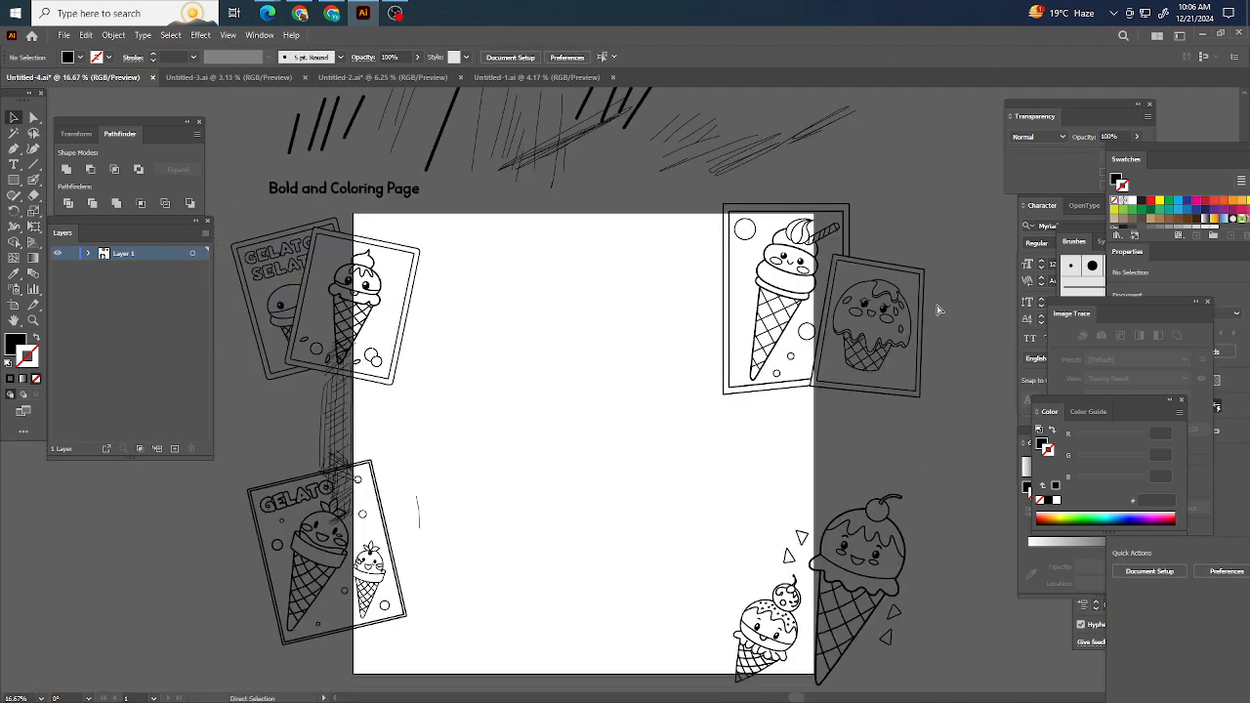
scroll(970, 285, "down", 2)
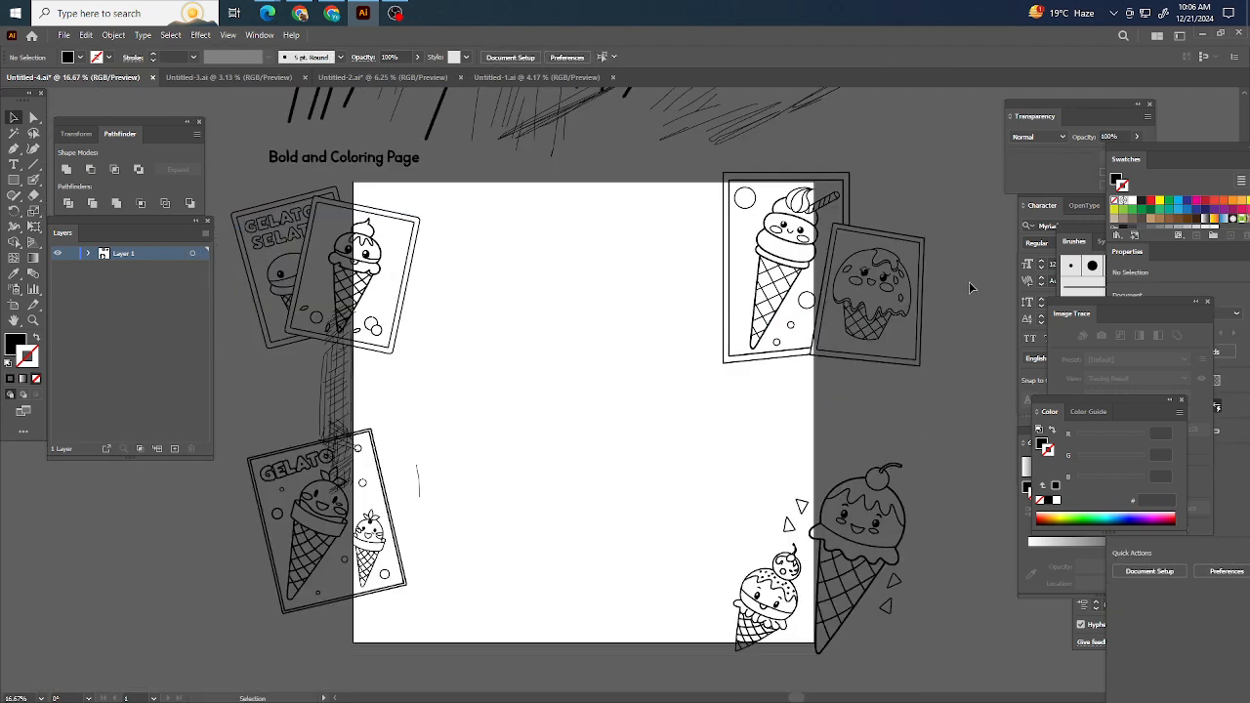
Step: Switch to Edge, open Ideogram in a new tab, dismiss the Batch Generation announcement and open the prompt editor
left_click(268, 13)
left_click(1123, 37)
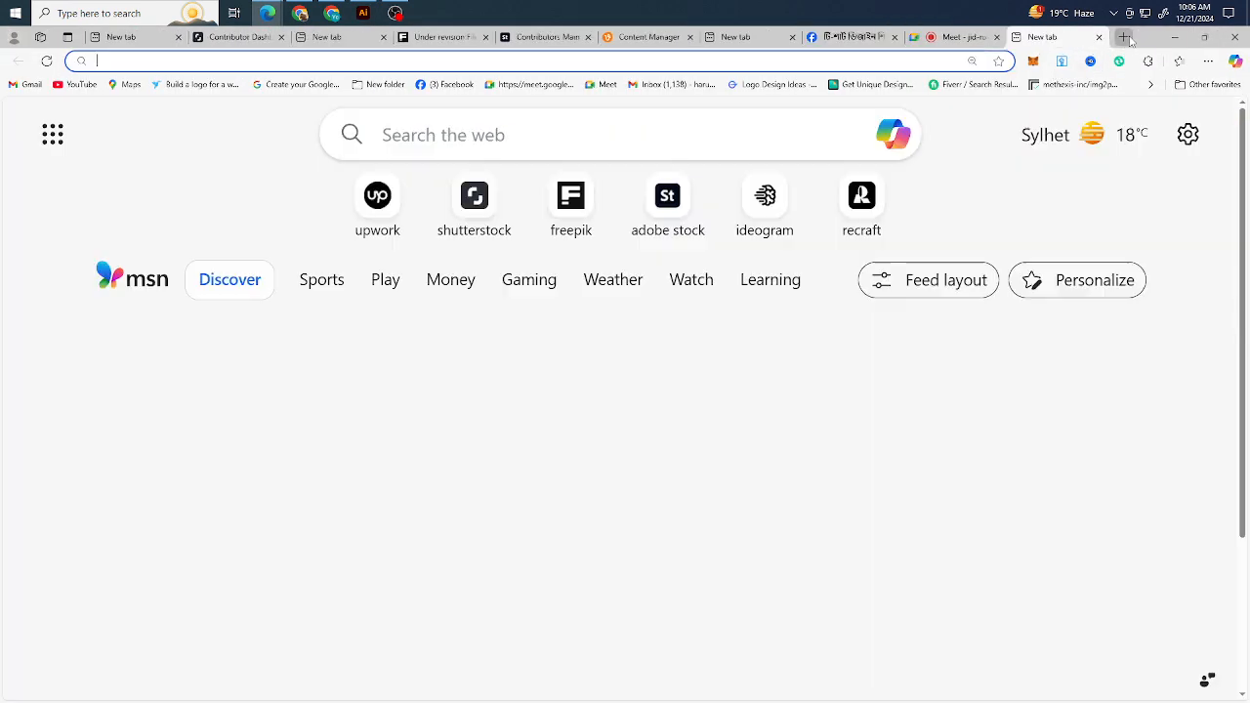
left_click(756, 205)
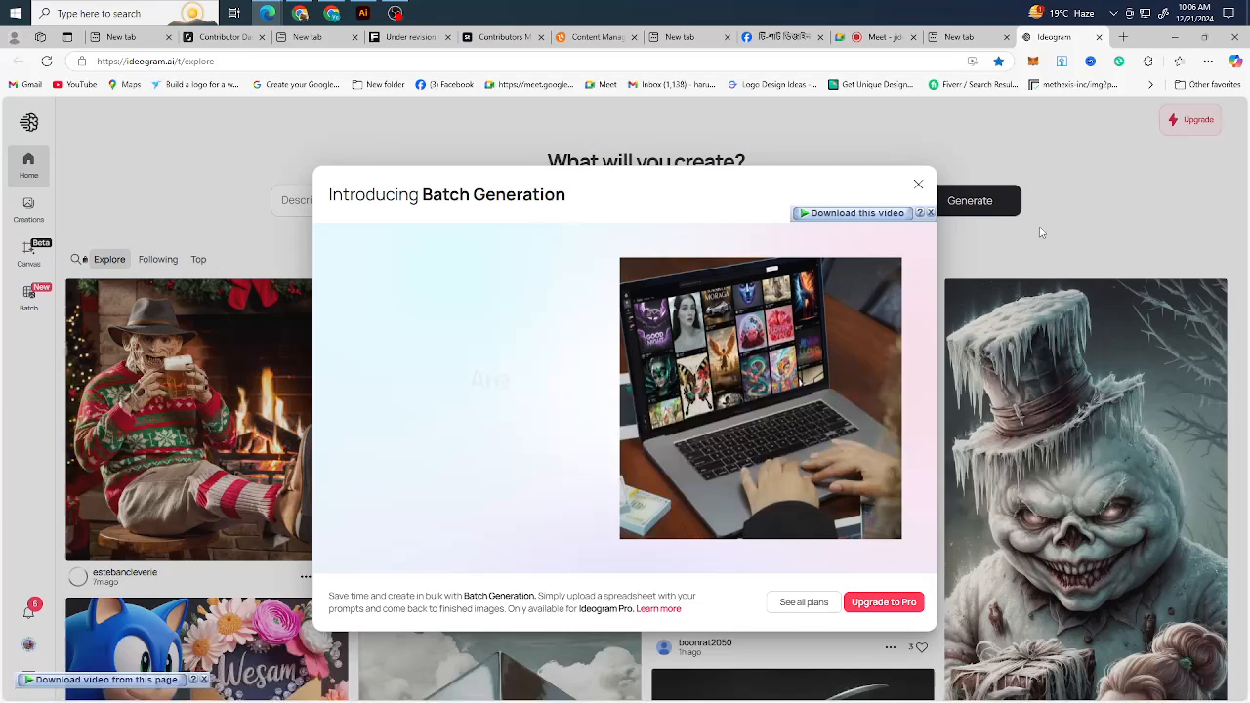
left_click(917, 184)
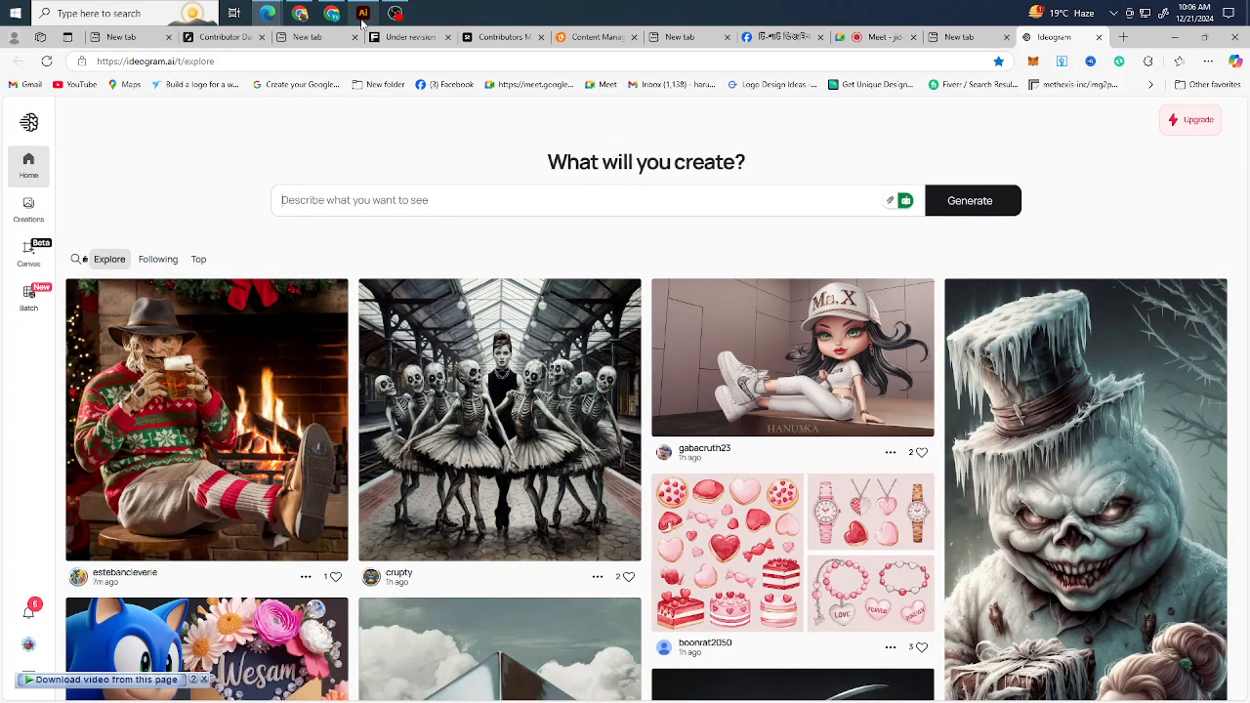
left_click(407, 199)
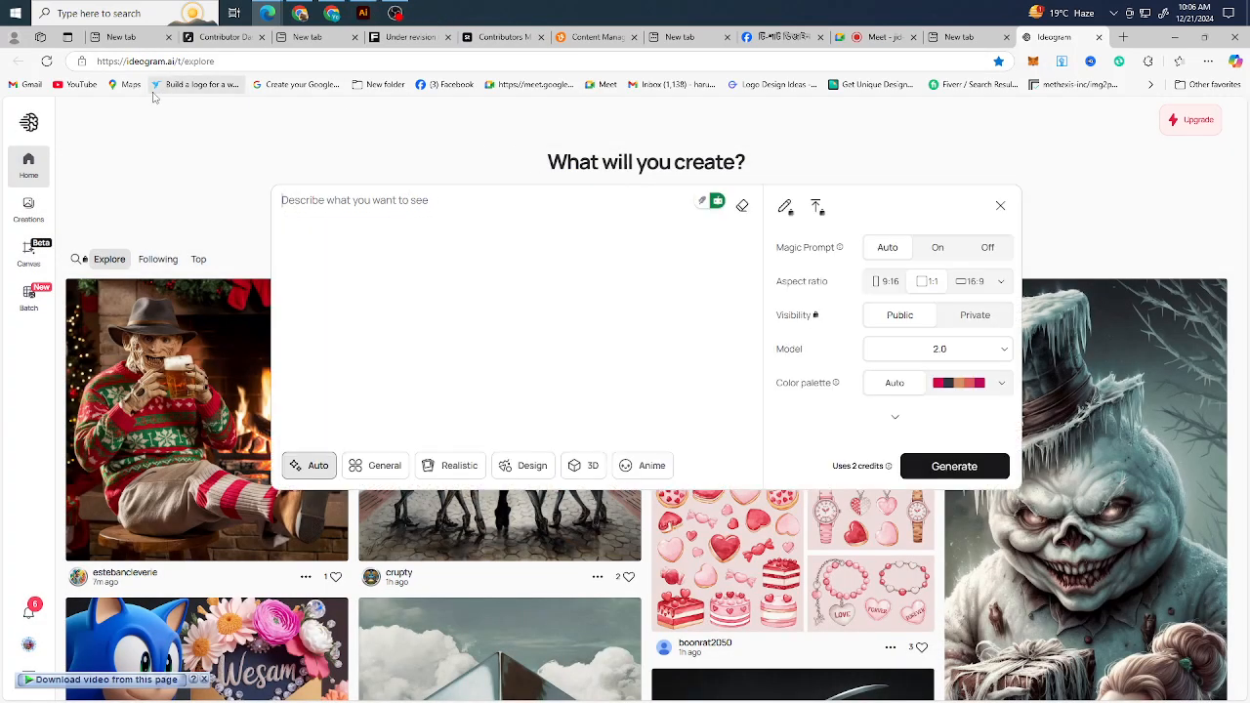
Step: Switch back to Illustrator and activate the Blob Brush with a black stroke and no fill, drawing a short test stroke
left_click(362, 13)
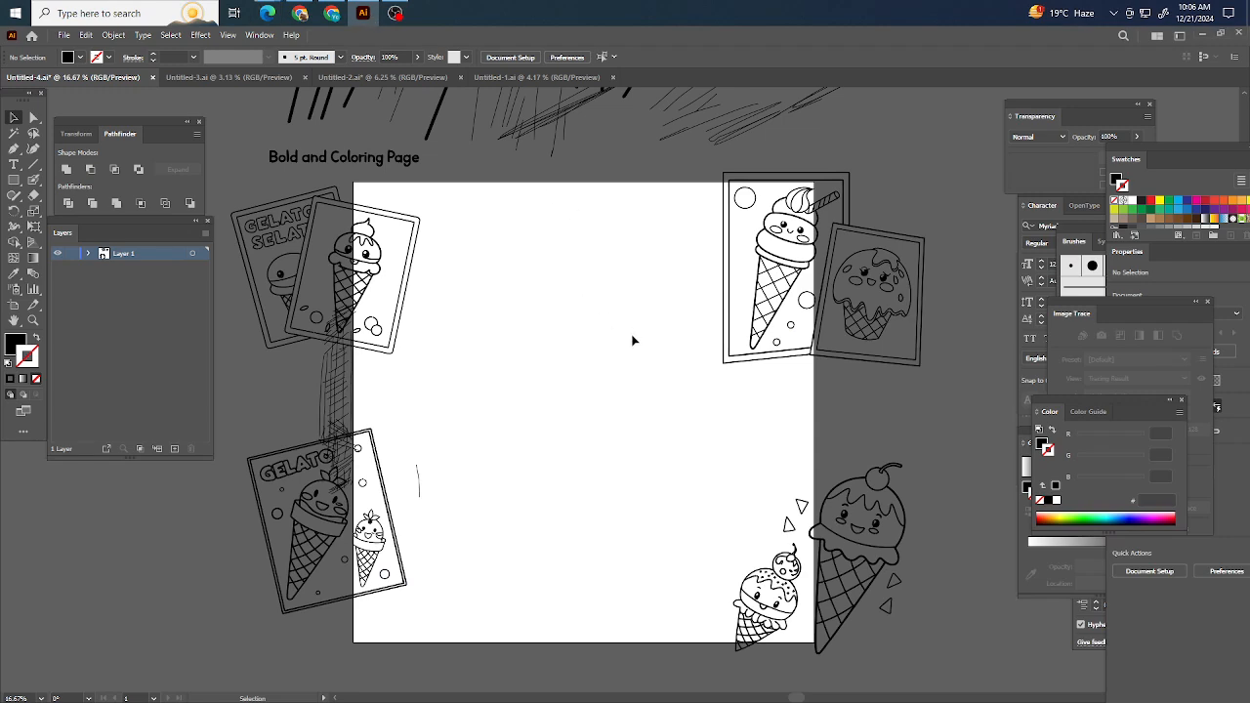
scroll(632, 347, "left", 1)
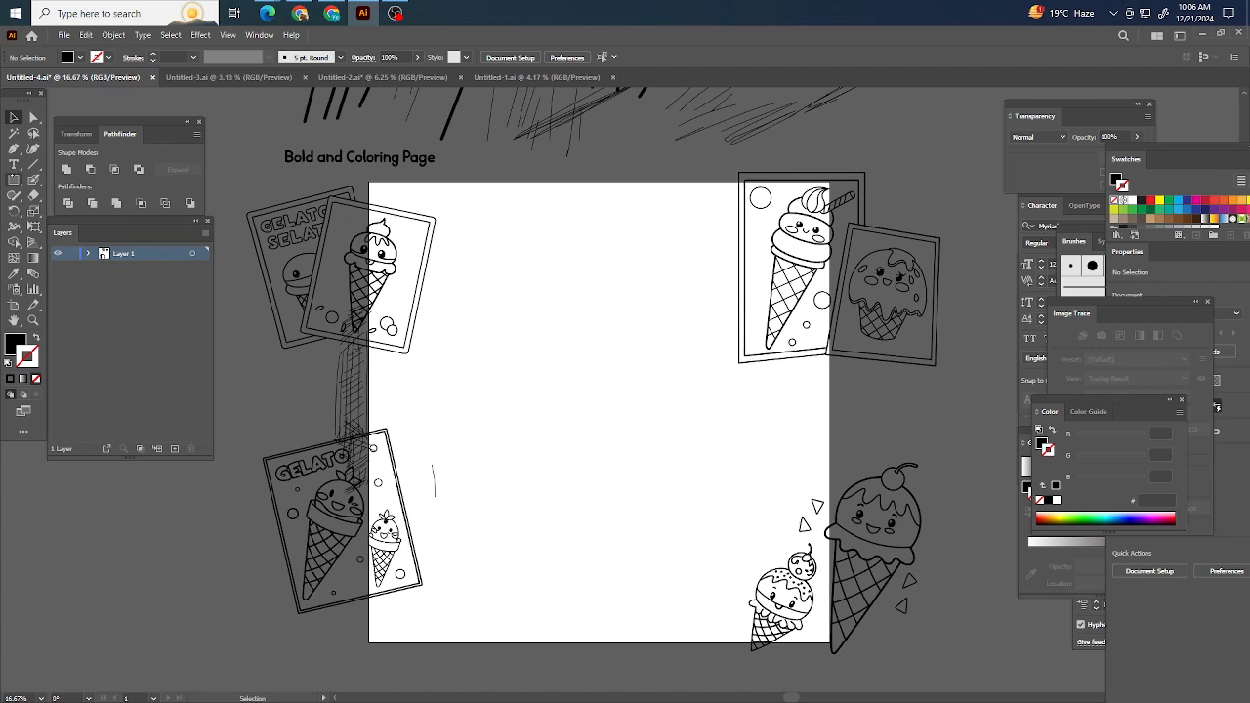
key("shift+b")
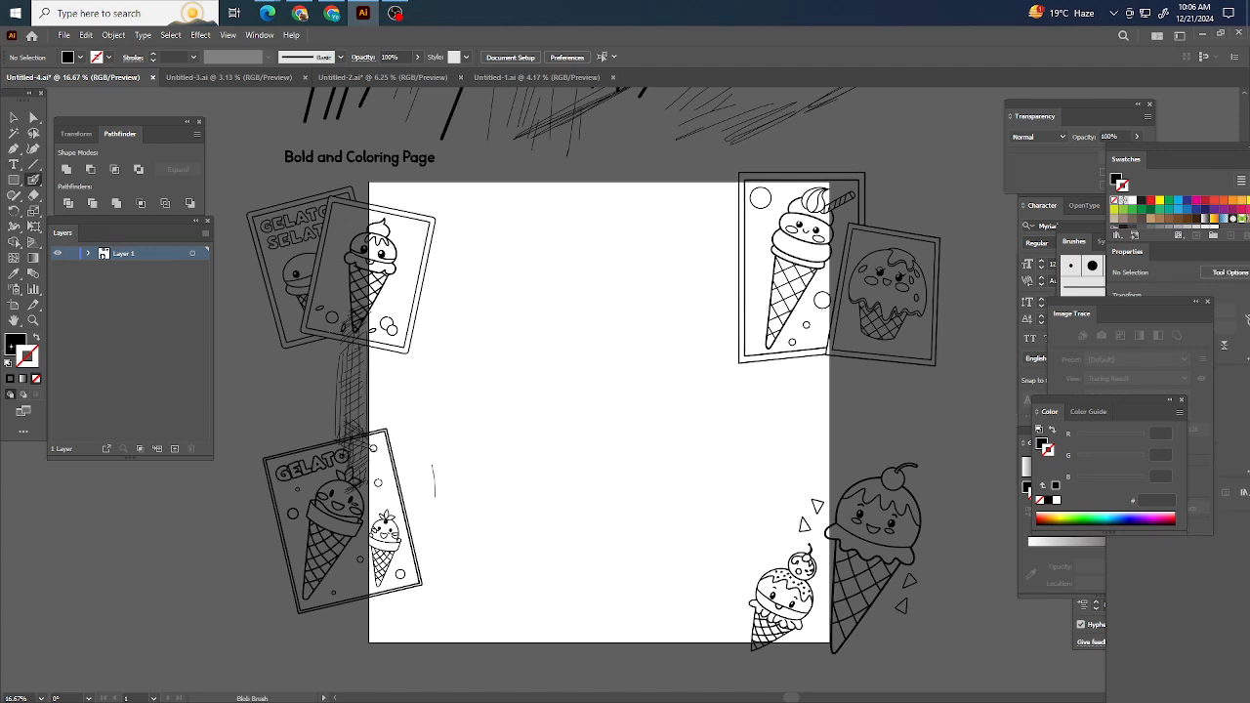
key("shift+x")
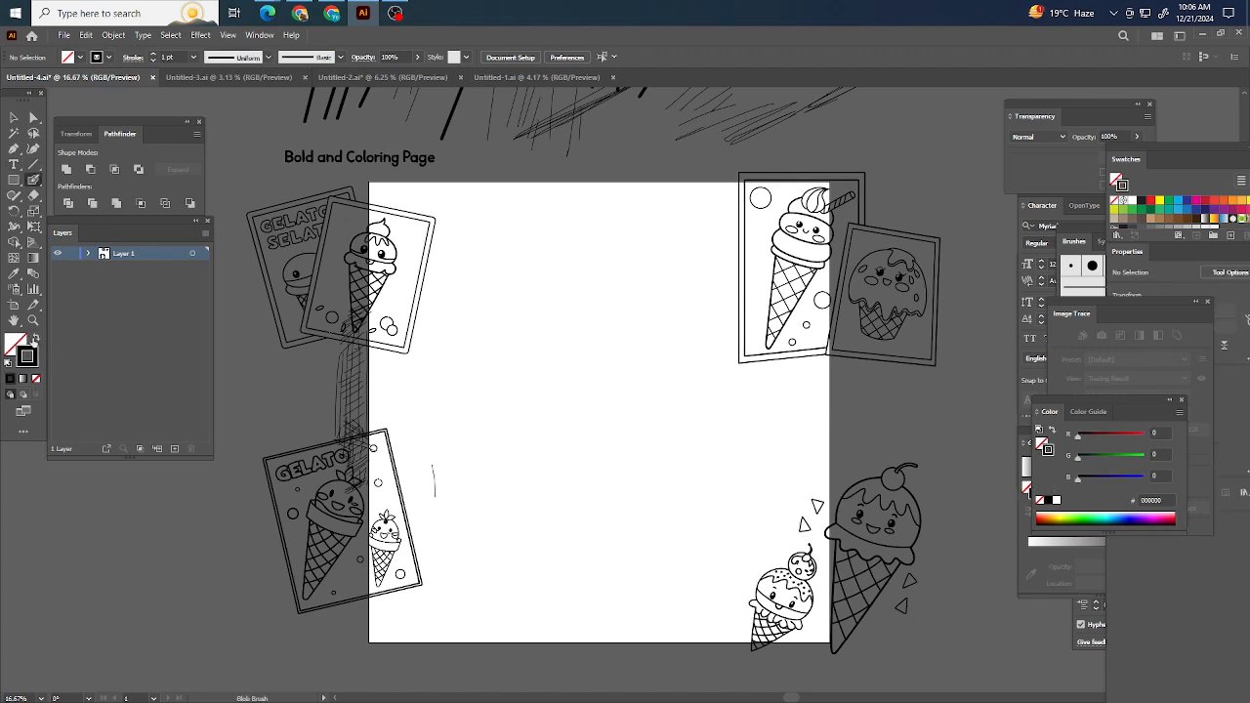
left_click(35, 339)
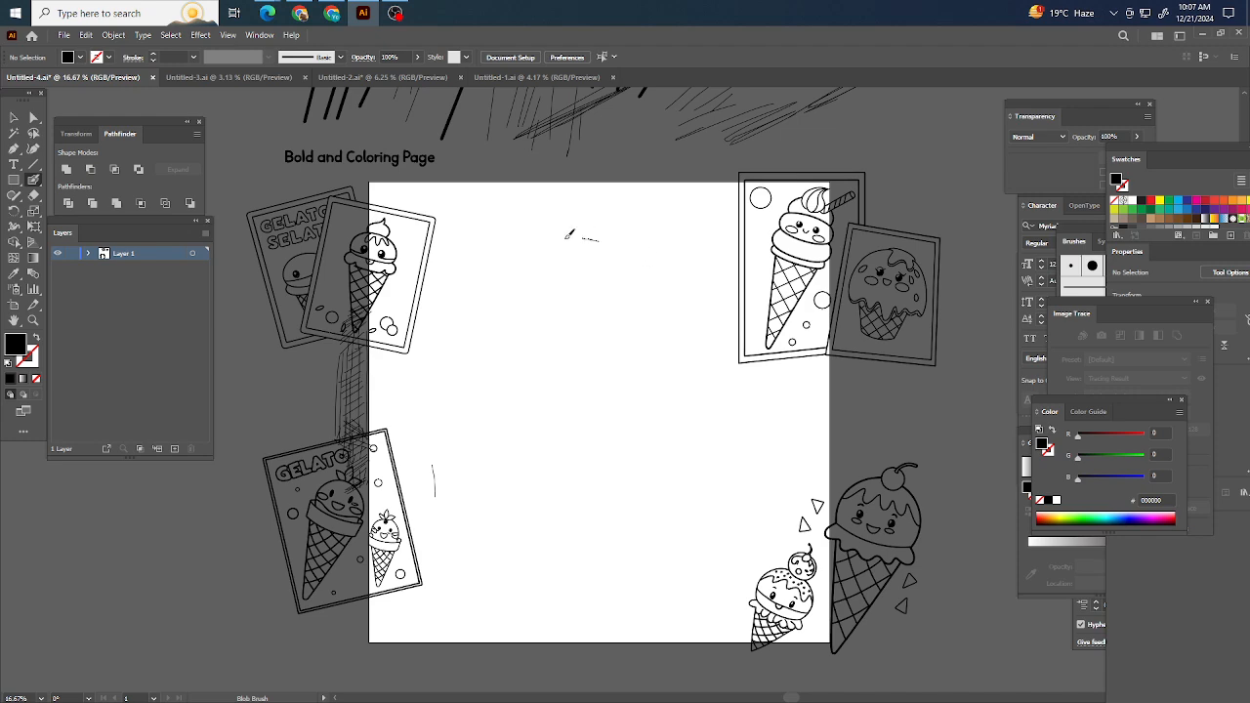
key("shift+x")
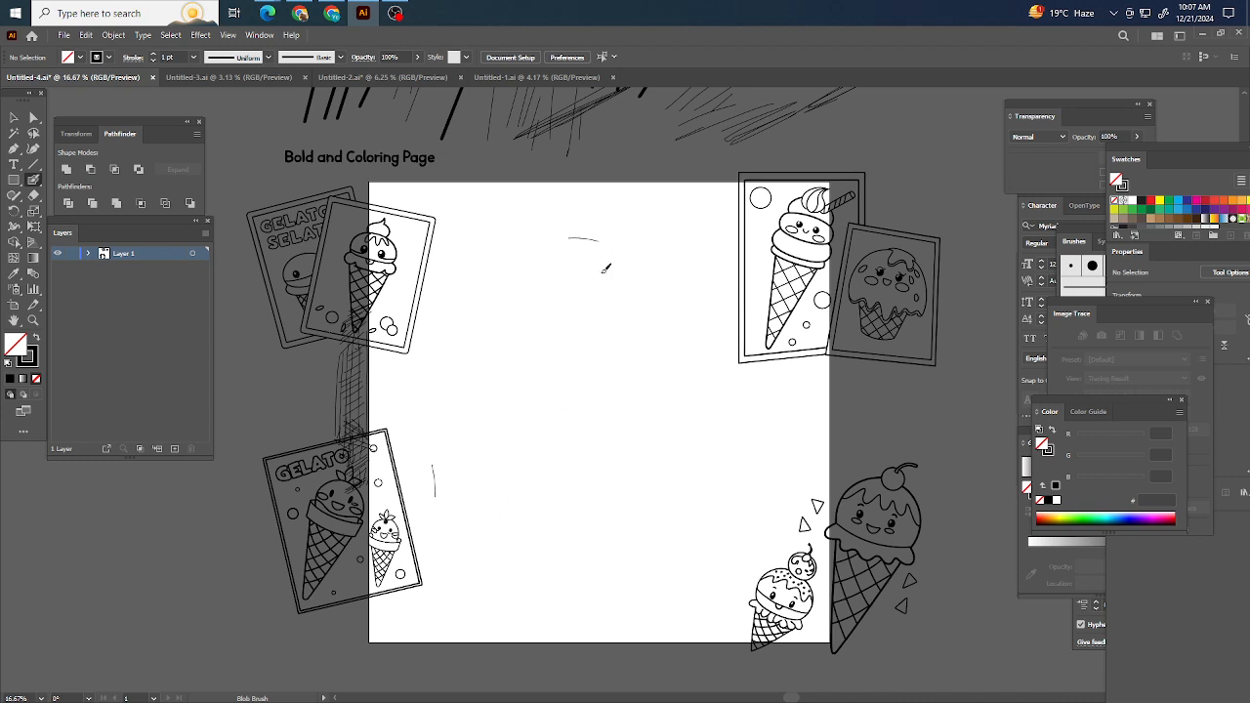
left_click_drag(630, 198, 500, 542)
key("ctrl+z")
left_click_drag(625, 199, 535, 505)
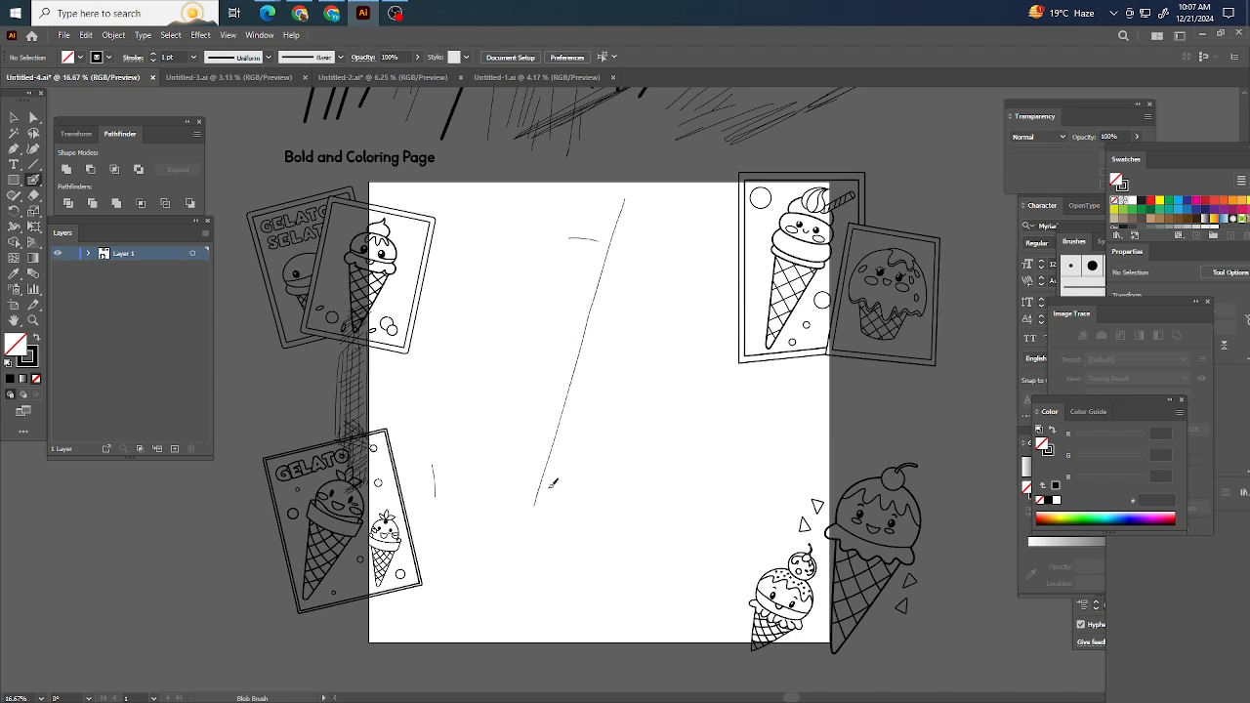
key("ctrl+z")
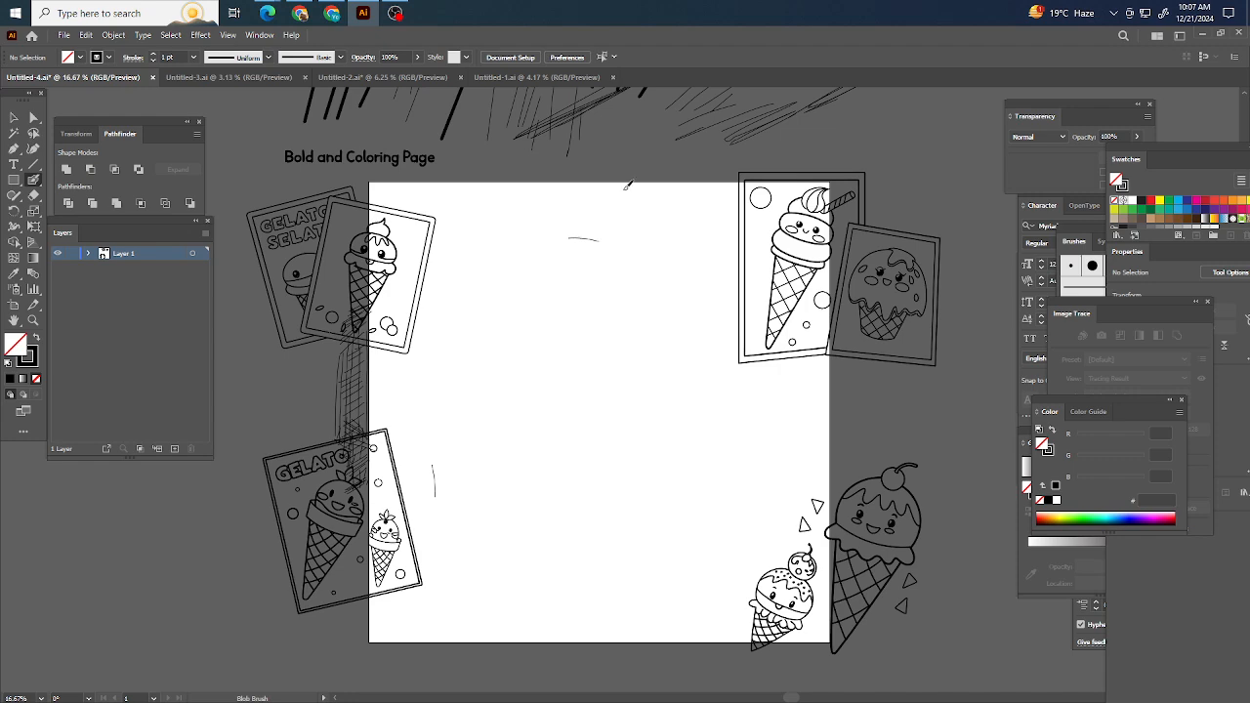
left_click_drag(620, 203, 533, 492)
key("ctrl+z")
Step: Draw a long slanted centre line down the middle of the artboard, delete the short test stroke and restore the black stroke without fill
left_click_drag(626, 188, 545, 520)
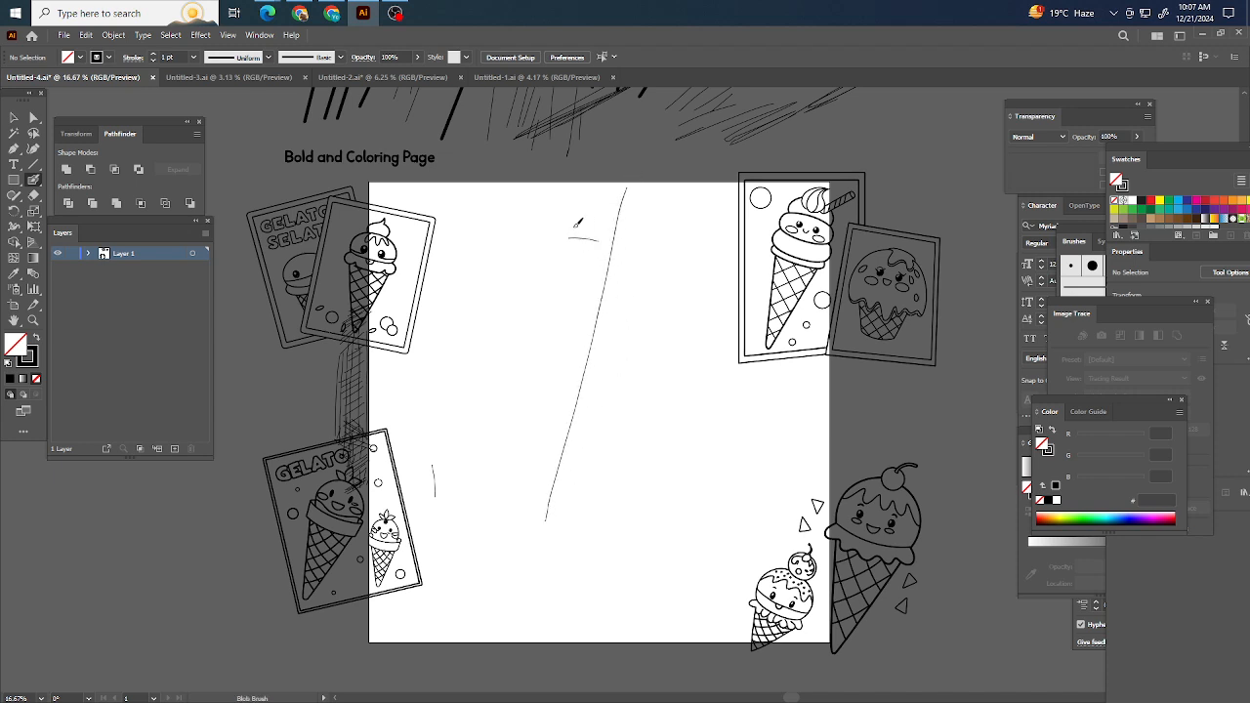
key("ctrl")
left_click_drag(563, 229, 584, 277)
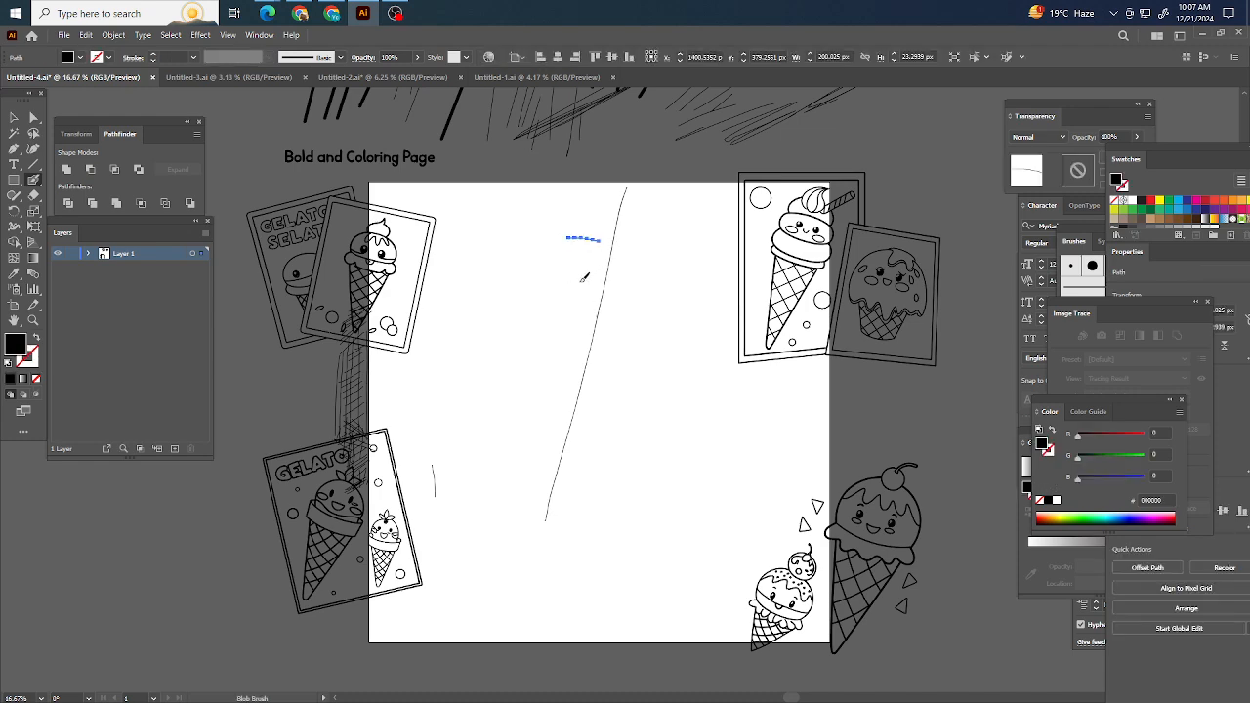
key("Delete")
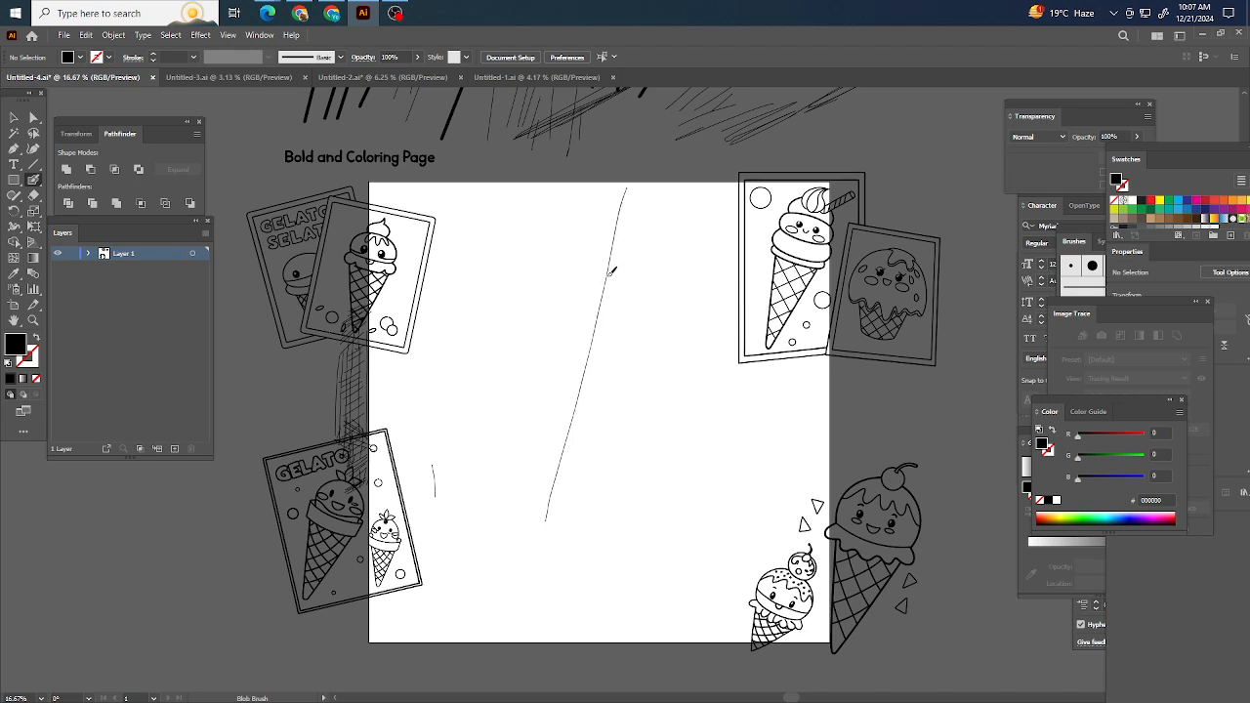
key("shift+x")
mouse_move(603, 280)
left_mouse_down()
mouse_move(551, 256)
mouse_move(577, 234)
left_mouse_up()
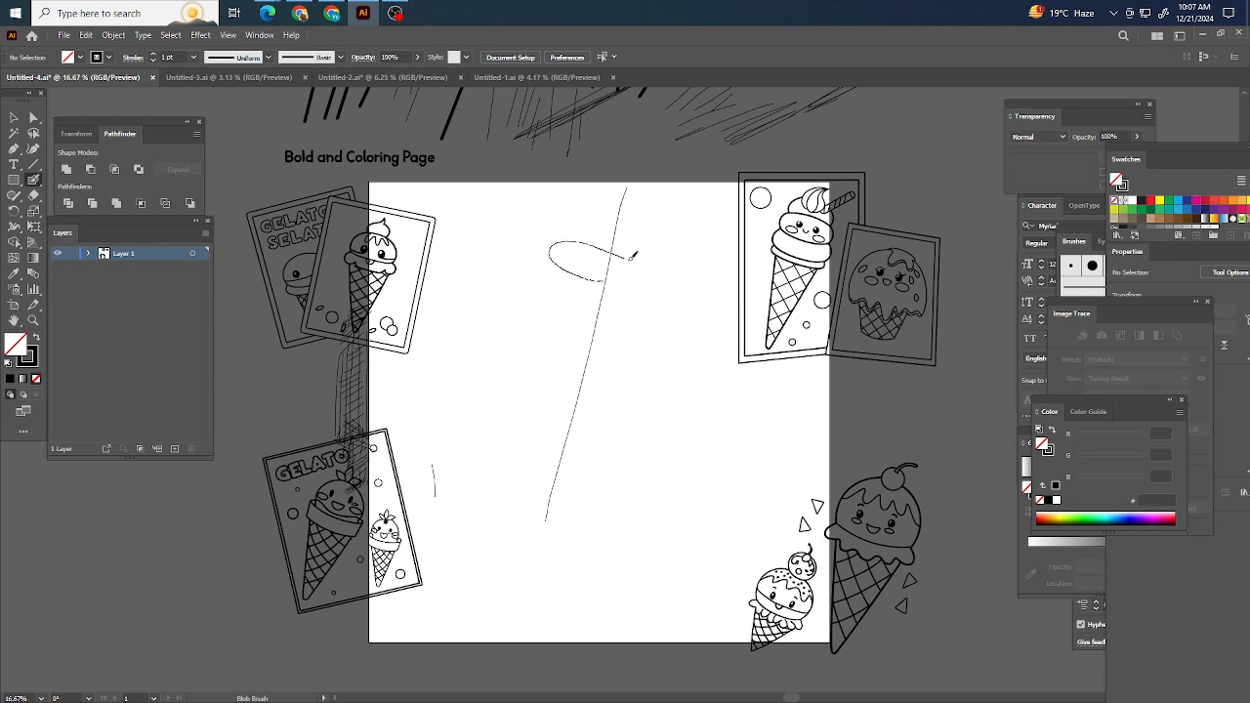
key("ctrl+z")
mouse_move(623, 227)
left_mouse_down()
mouse_move(580, 220)
mouse_move(559, 232)
mouse_move(646, 261)
mouse_move(665, 251)
mouse_move(578, 222)
mouse_move(573, 236)
mouse_move(597, 253)
mouse_move(634, 261)
mouse_move(602, 230)
mouse_move(650, 251)
mouse_move(616, 256)
mouse_move(574, 222)
mouse_move(611, 262)
mouse_move(651, 250)
mouse_move(600, 221)
mouse_move(570, 224)
mouse_move(584, 219)
mouse_move(581, 247)
mouse_move(574, 226)
mouse_move(625, 261)
left_mouse_up()
key("ctrl+z")
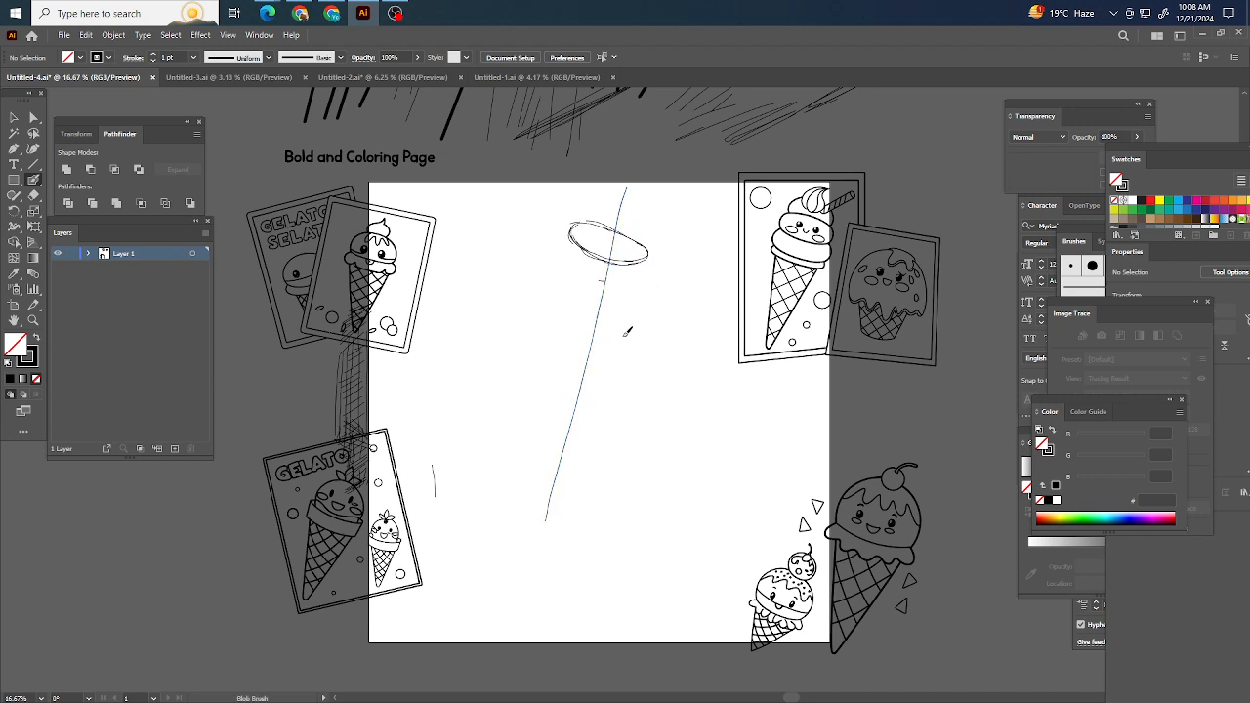
key("ctrl")
key("ctrl+z")
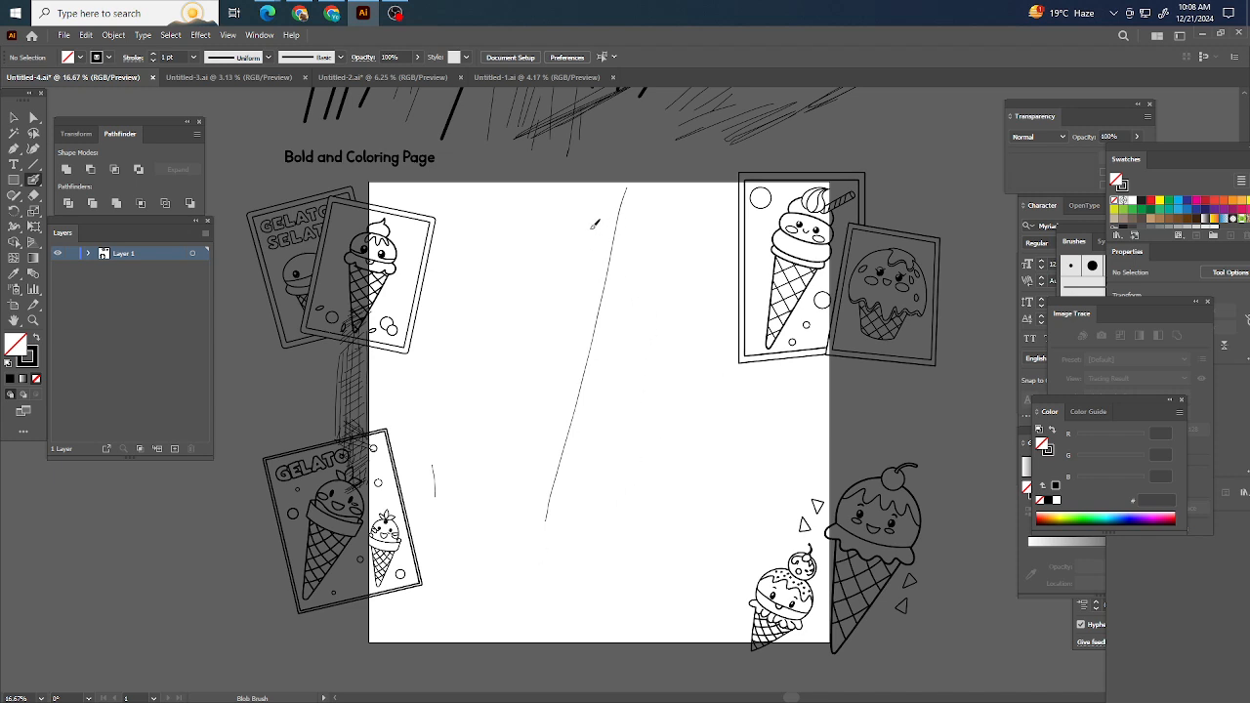
Step: Sketch an ellipse across the upper centre line with two curved bands beneath it, and start the cone's left side
mouse_move(598, 226)
left_mouse_down()
mouse_move(660, 240)
mouse_move(580, 224)
mouse_move(598, 221)
mouse_move(579, 238)
mouse_move(580, 225)
mouse_move(587, 258)
mouse_move(574, 250)
mouse_move(648, 262)
mouse_move(657, 237)
mouse_move(645, 240)
mouse_move(659, 245)
mouse_move(645, 262)
mouse_move(615, 268)
left_mouse_up()
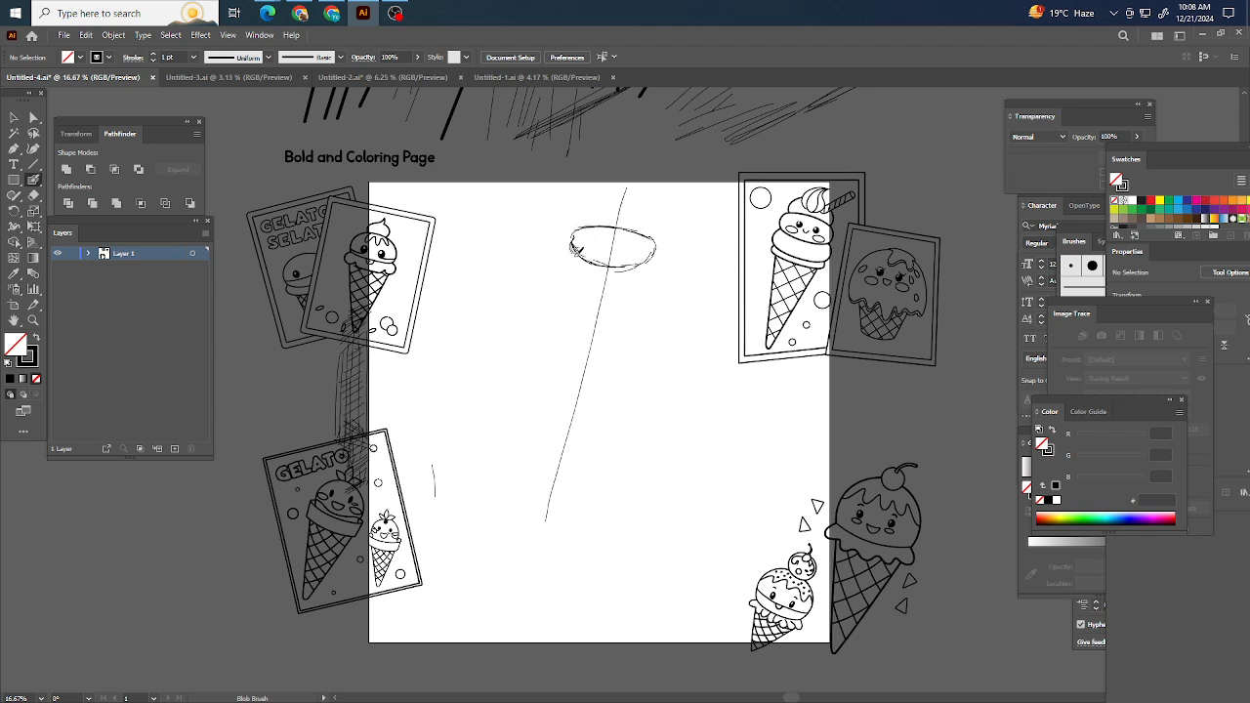
mouse_move(573, 257)
left_mouse_down()
mouse_move(561, 277)
mouse_move(642, 285)
mouse_move(652, 262)
mouse_move(565, 266)
mouse_move(625, 293)
mouse_move(654, 253)
mouse_move(645, 291)
mouse_move(583, 258)
mouse_move(564, 273)
mouse_move(587, 295)
mouse_move(650, 271)
mouse_move(637, 291)
mouse_move(591, 300)
mouse_move(606, 309)
mouse_move(641, 284)
mouse_move(621, 312)
mouse_move(562, 302)
mouse_move(642, 294)
left_mouse_up()
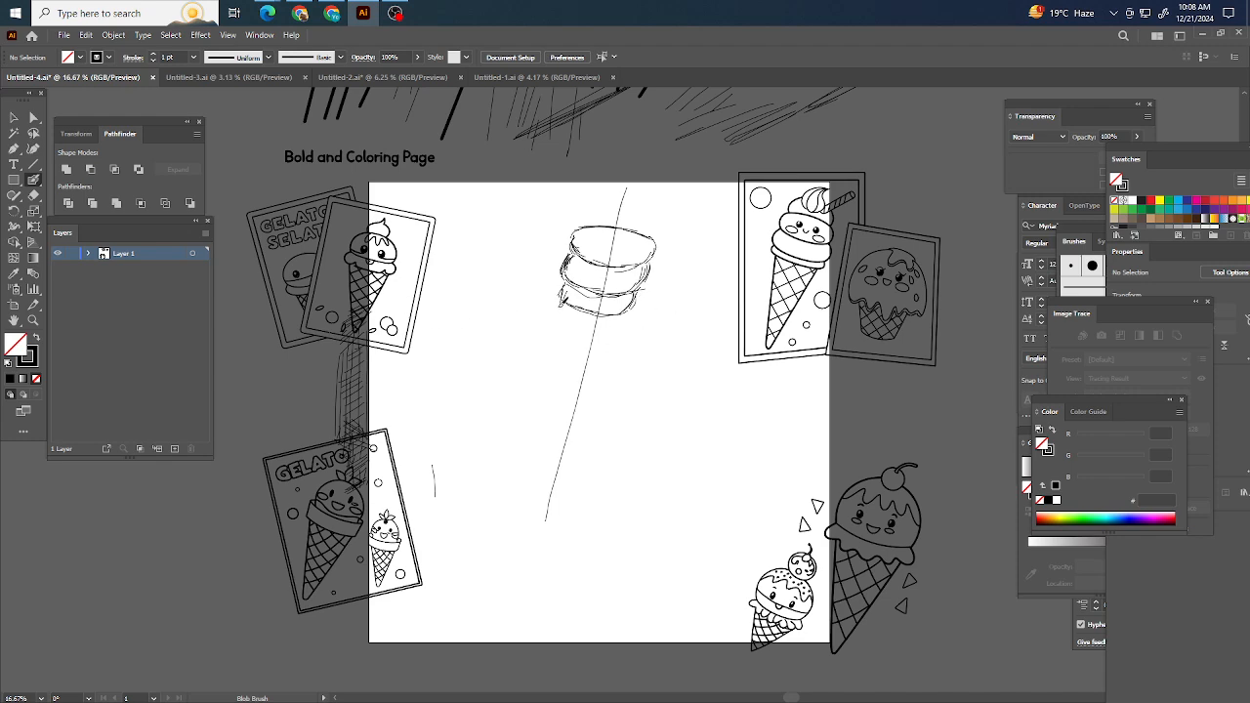
left_click_drag(555, 314, 544, 491)
left_click_drag(558, 336, 552, 494)
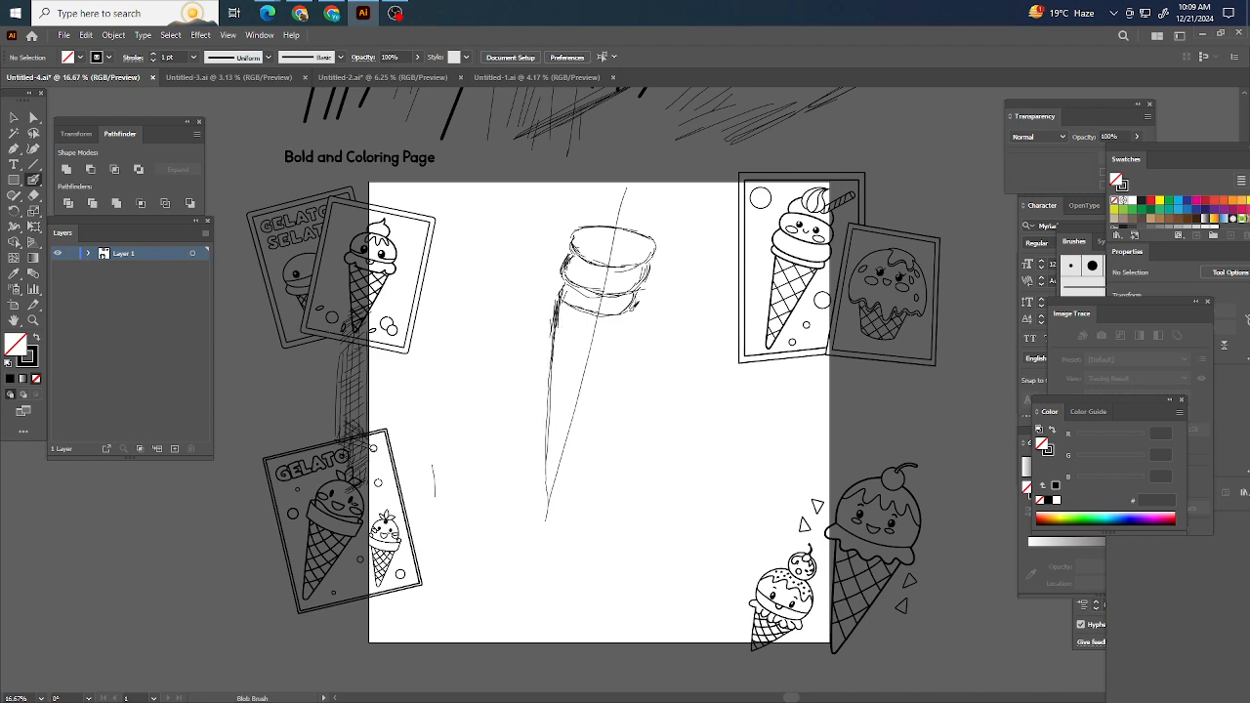
left_click_drag(626, 314, 550, 502)
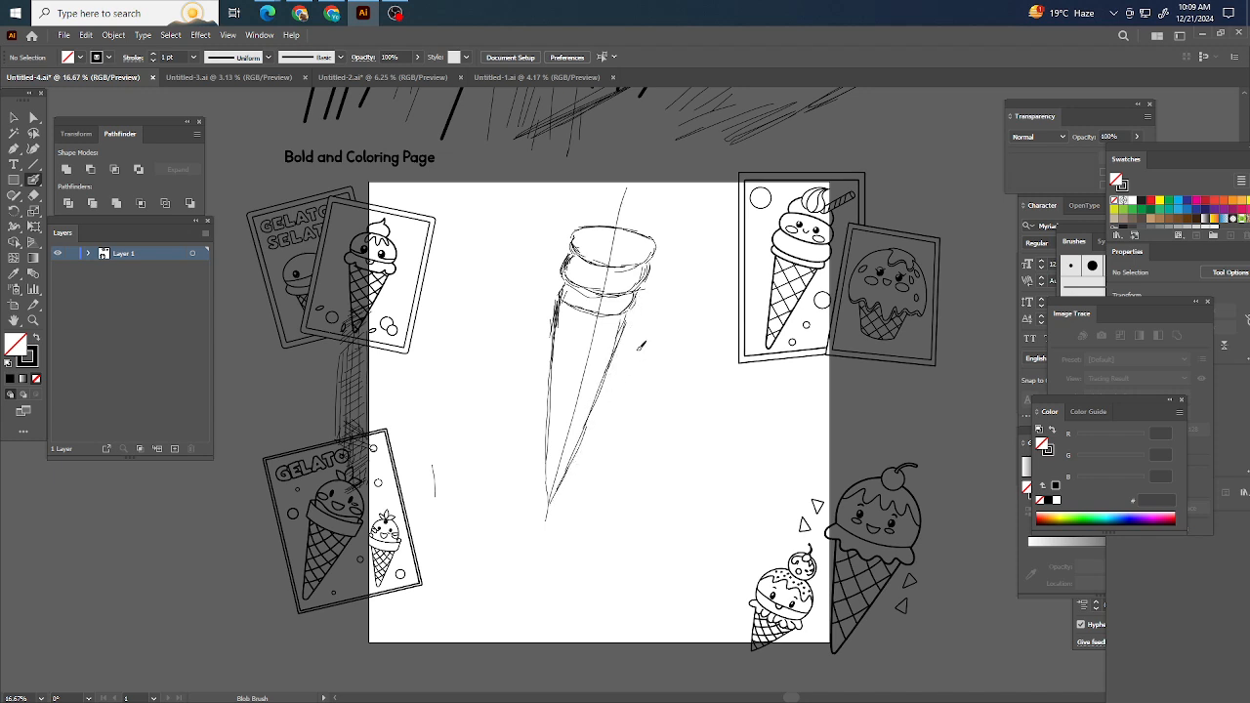
key("ctrl+z")
key("ctrl+z")
key("ctrl+z")
key("ctrl+z")
key("ctrl+z")
key("ctrl+z")
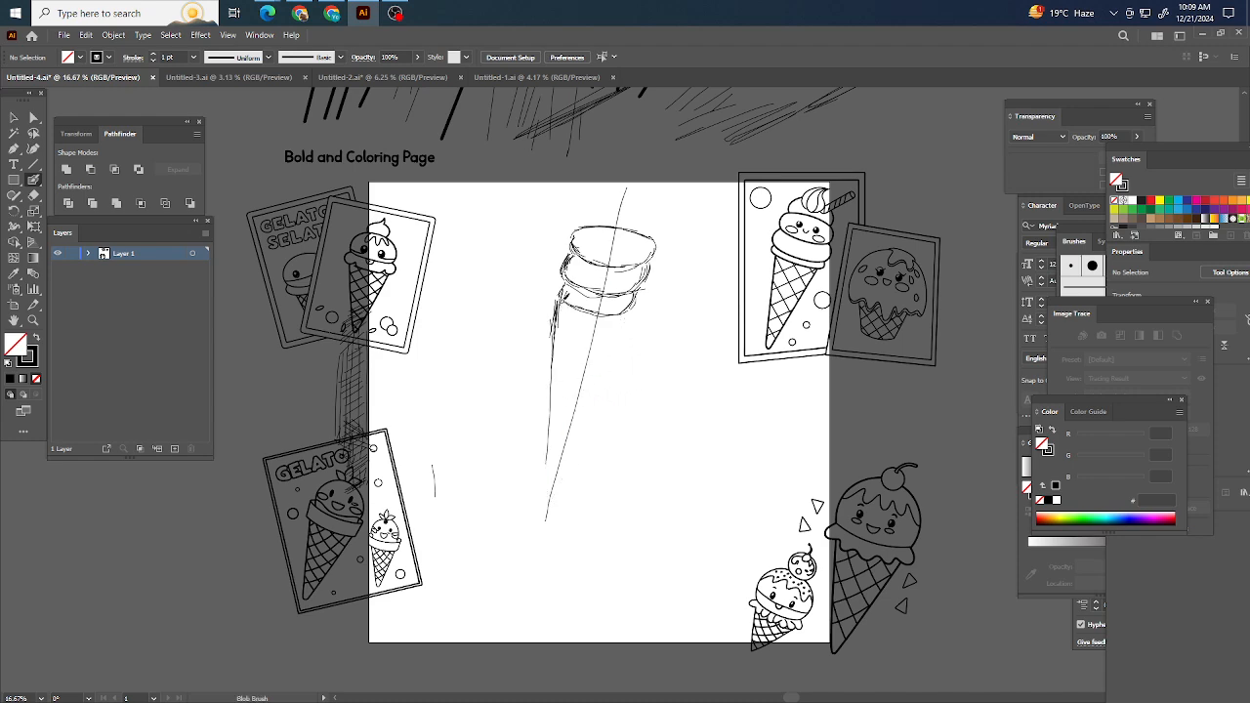
Step: Sketch both sides of the cone with overlapping strokes, tapering from the lower band to a point on the centre line
left_click_drag(560, 302, 553, 402)
left_click_drag(553, 357, 559, 478)
mouse_move(634, 307)
left_mouse_down()
mouse_move(619, 344)
mouse_move(626, 315)
mouse_move(605, 319)
mouse_move(632, 322)
left_mouse_up()
left_click_drag(640, 293, 627, 325)
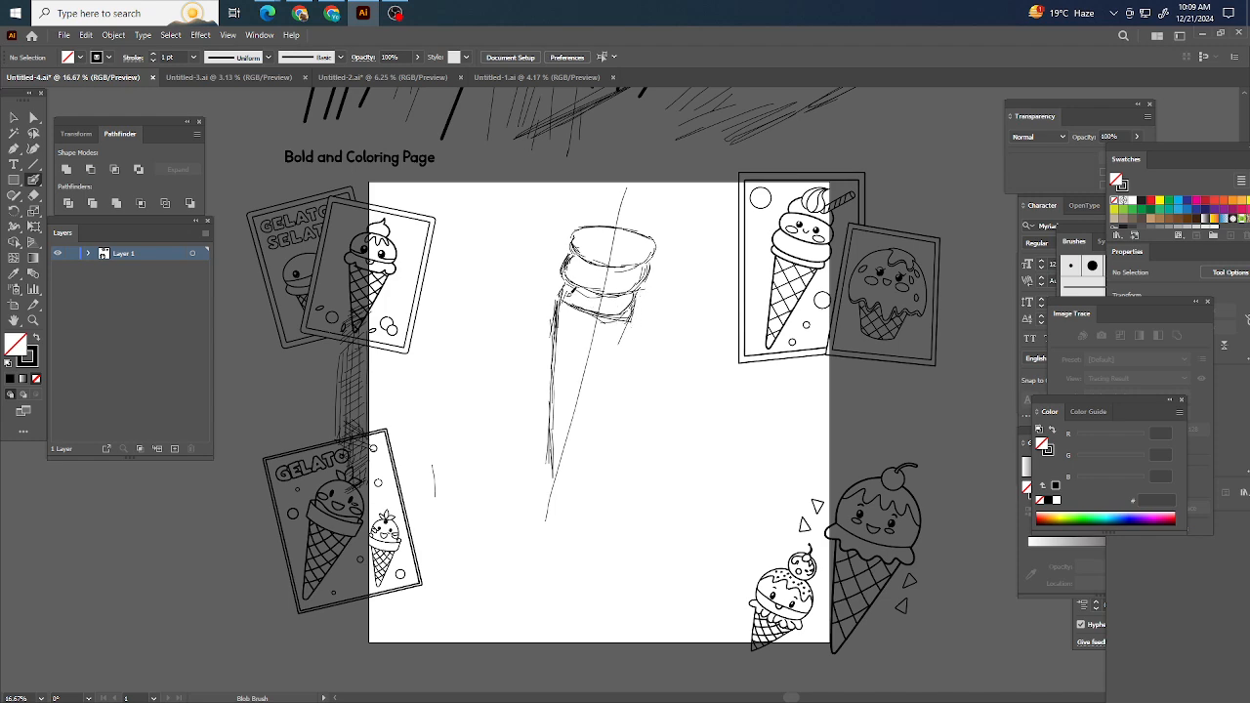
left_click_drag(633, 318, 591, 401)
left_click_drag(616, 353, 562, 457)
mouse_move(587, 412)
left_mouse_down()
mouse_move(554, 478)
mouse_move(598, 400)
mouse_move(571, 447)
left_mouse_up()
left_click_drag(606, 375, 563, 461)
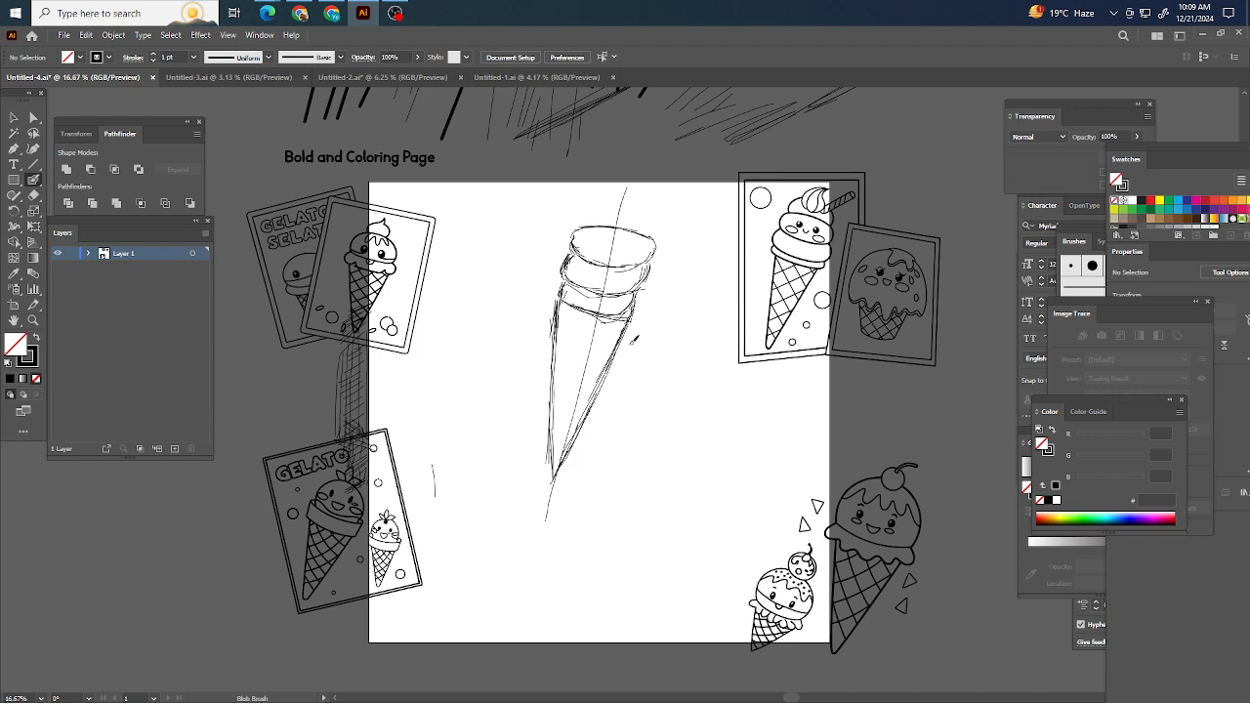
Step: Undo the short strokes above the ellipse and trace a loose outline around the cone in the upper-right reference drawing
scroll(616, 215, "up", 1)
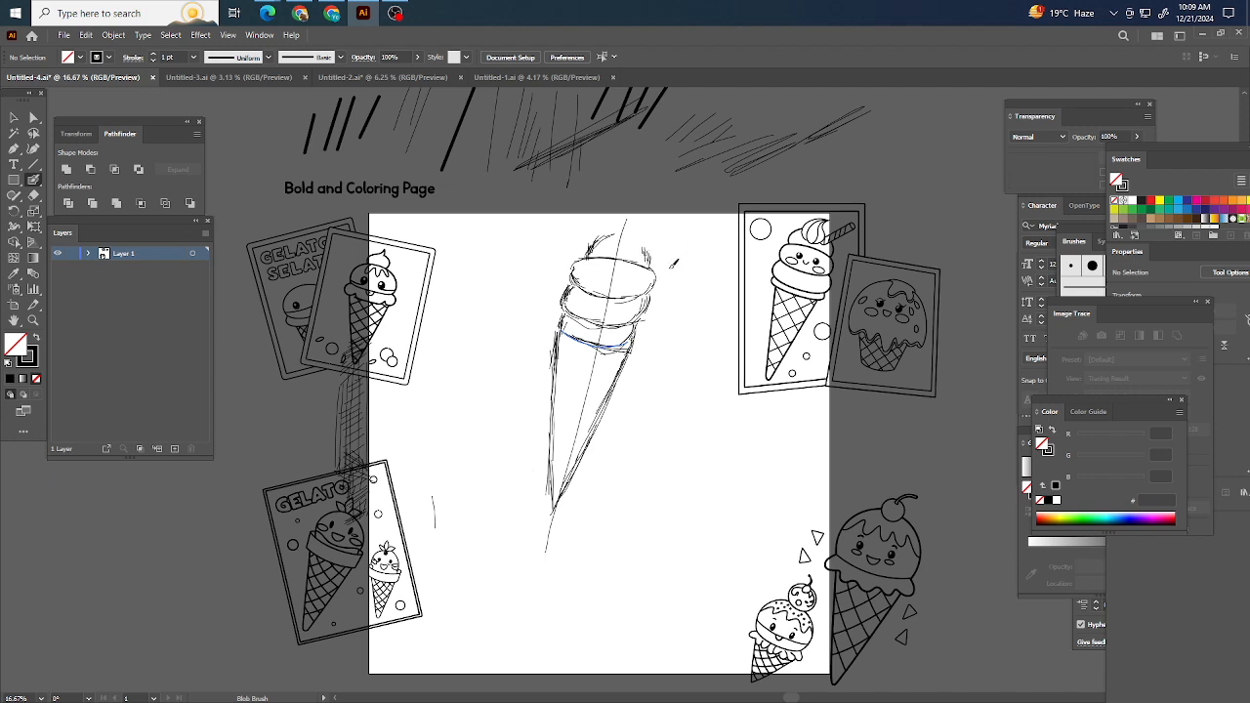
key("ctrl")
key("ctrl+z")
key("ctrl+z")
mouse_move(771, 287)
left_mouse_down()
mouse_move(791, 373)
mouse_move(832, 266)
left_mouse_up()
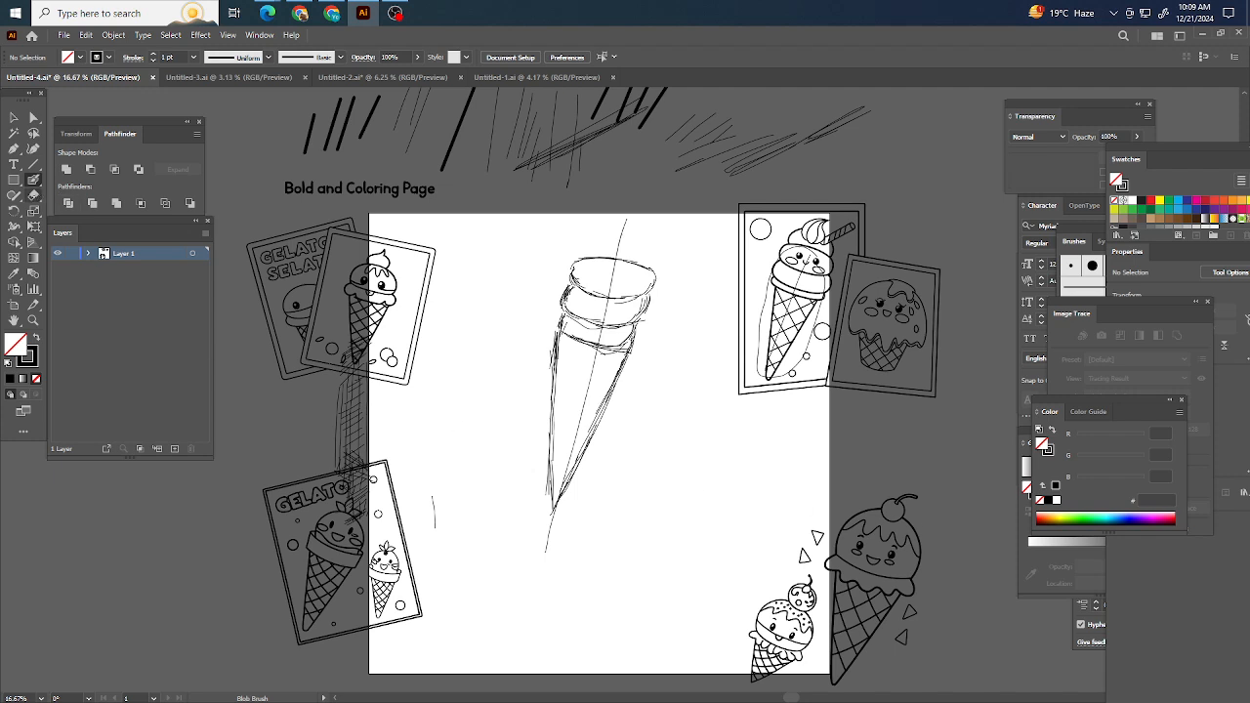
Step: Erase the upper arc of the ellipse and sketch a round scoop on top of the cone with the Blob Brush
left_click(34, 195)
mouse_move(644, 265)
left_mouse_down()
mouse_move(585, 260)
mouse_move(636, 267)
left_mouse_up()
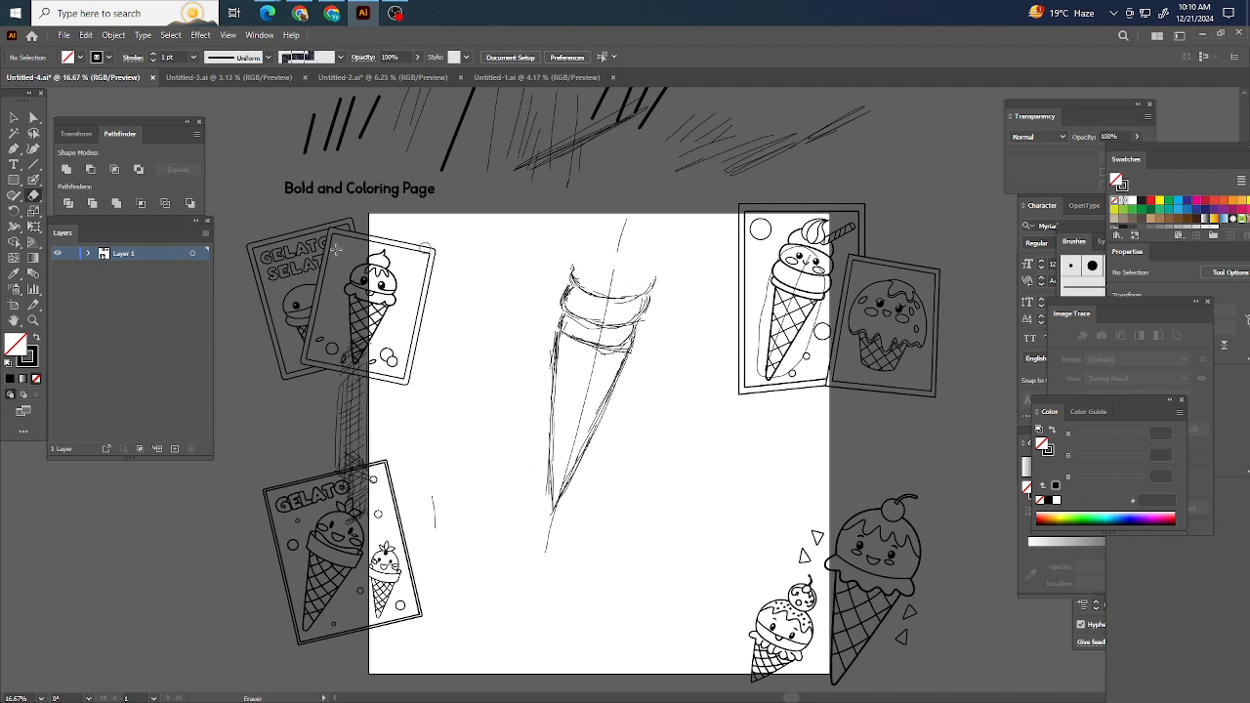
left_click(34, 179)
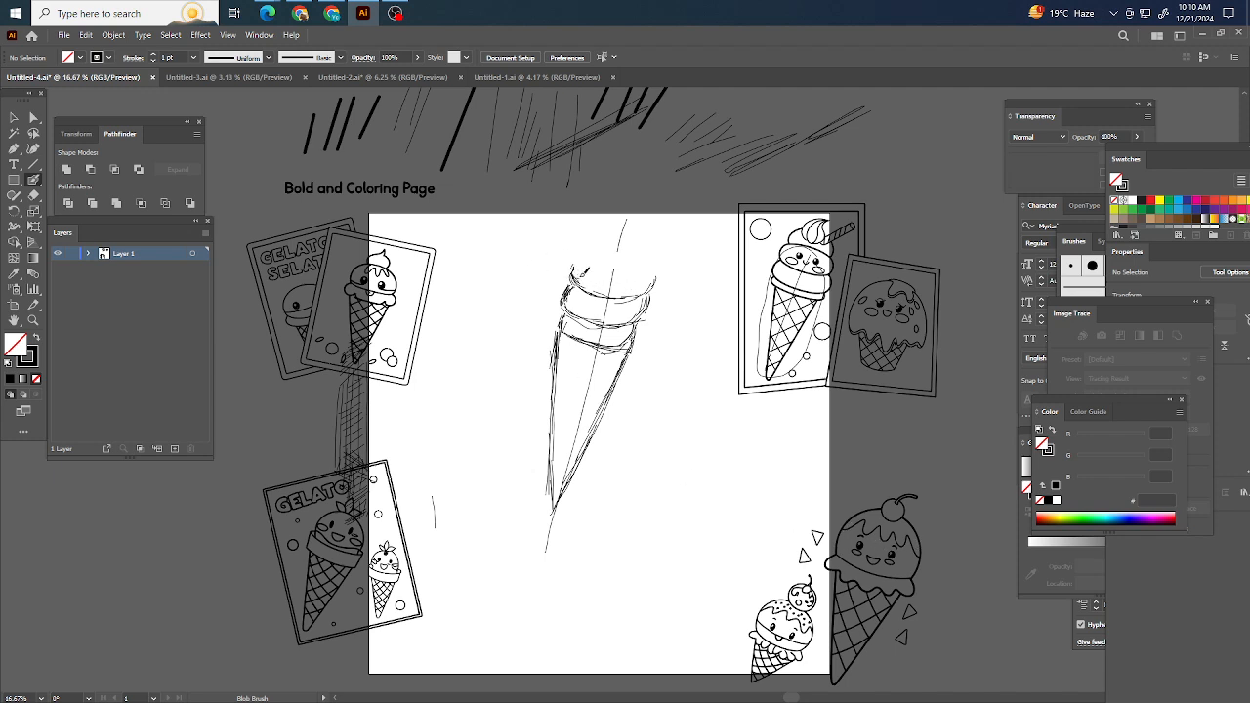
mouse_move(568, 242)
left_mouse_down()
mouse_move(570, 274)
mouse_move(593, 213)
mouse_move(625, 213)
left_mouse_up()
mouse_move(662, 274)
left_mouse_down()
mouse_move(640, 292)
mouse_move(661, 267)
left_mouse_up()
mouse_move(624, 211)
left_mouse_down()
mouse_move(656, 210)
mouse_move(669, 244)
left_mouse_up()
mouse_move(621, 207)
left_mouse_down()
mouse_move(578, 230)
mouse_move(572, 268)
left_mouse_up()
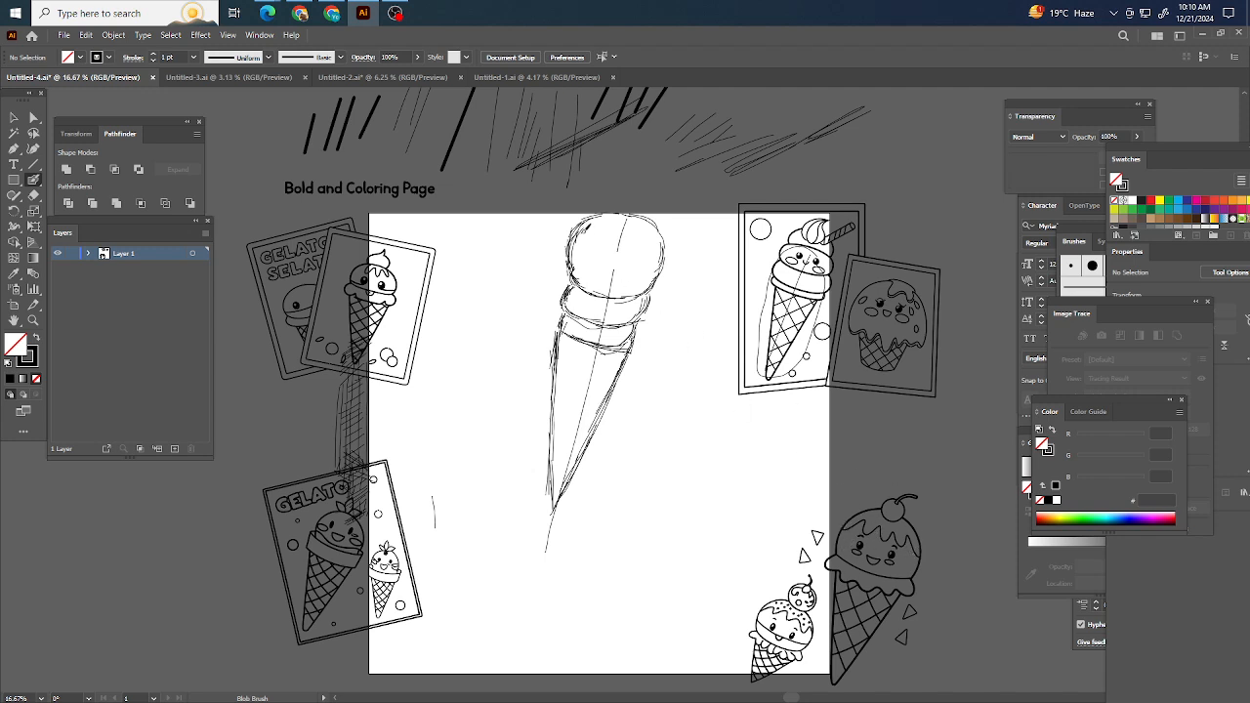
Step: Sketch a wavy dripping icing line across the upper part of the scoop
mouse_move(574, 242)
left_mouse_down()
mouse_move(603, 227)
mouse_move(610, 238)
mouse_move(636, 232)
left_mouse_up()
scroll(646, 248, "up", 3)
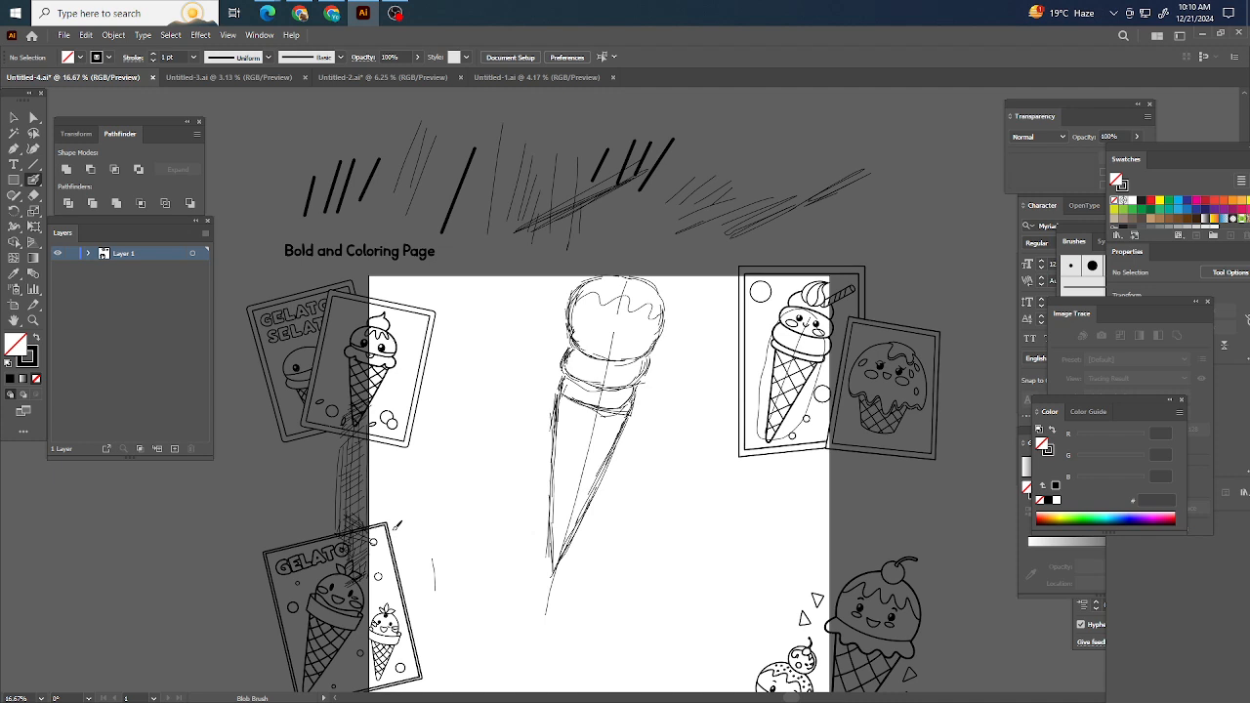
Step: Sketch three pointed leaves on top of the scoop, modelled on the topped ice creams in the reference drawings
scroll(399, 525, "down", 1)
scroll(884, 545, "down", 2)
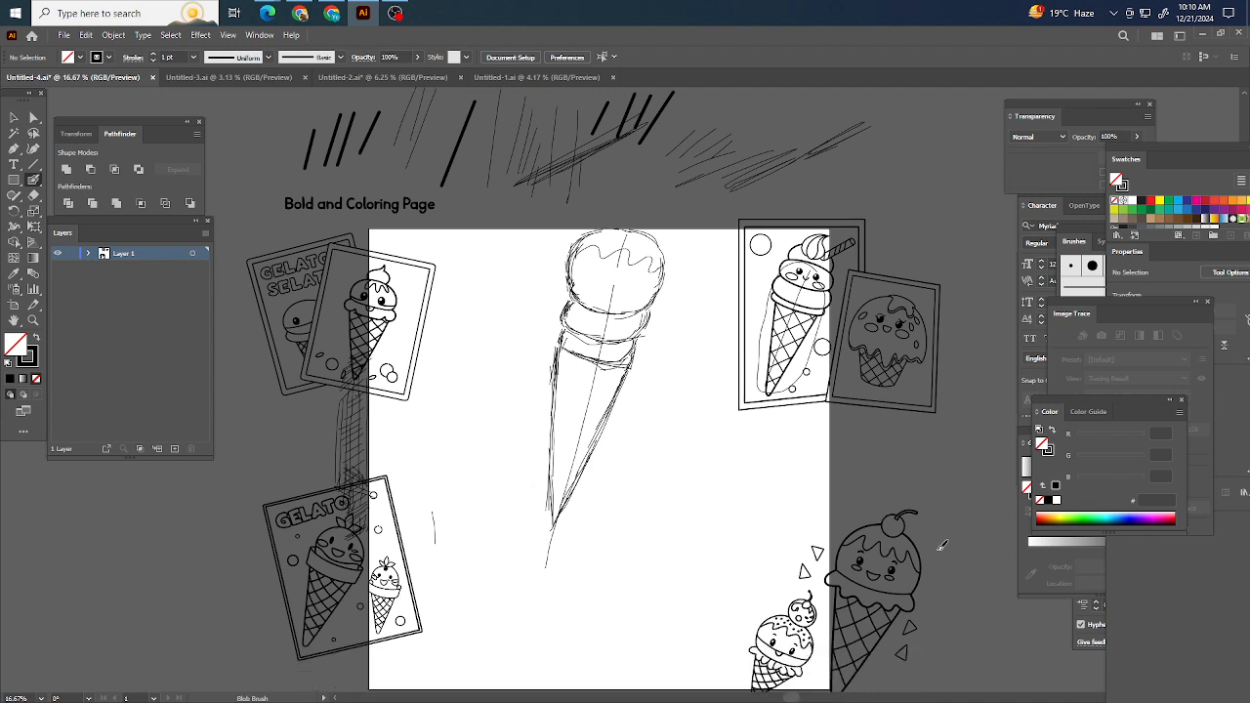
scroll(913, 540, "down", 1)
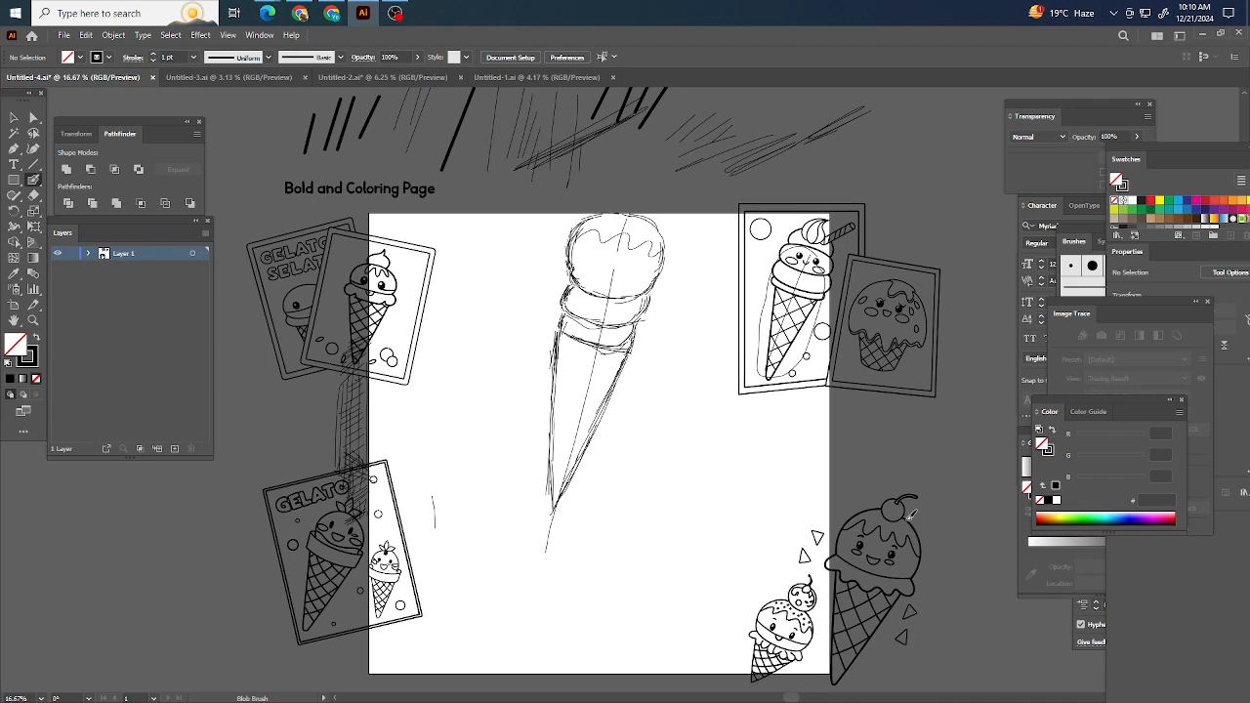
scroll(908, 513, "down", 1)
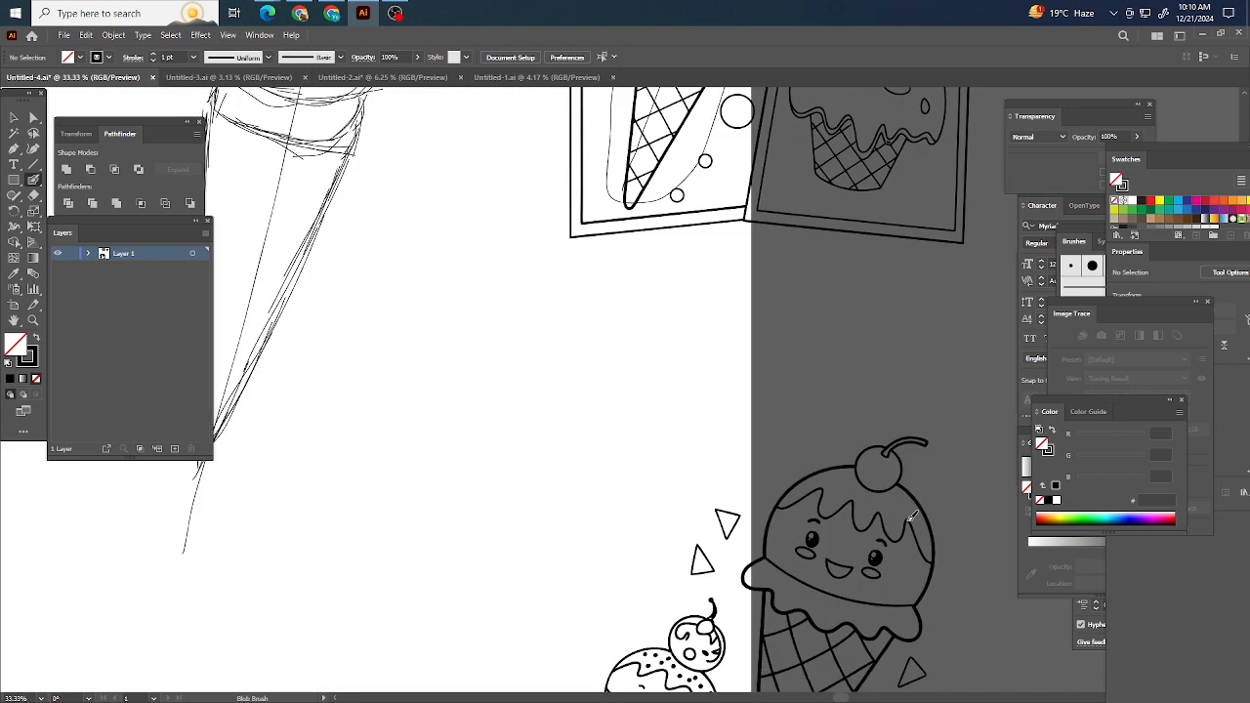
scroll(892, 516, "up", 1)
scroll(845, 488, "left", 1)
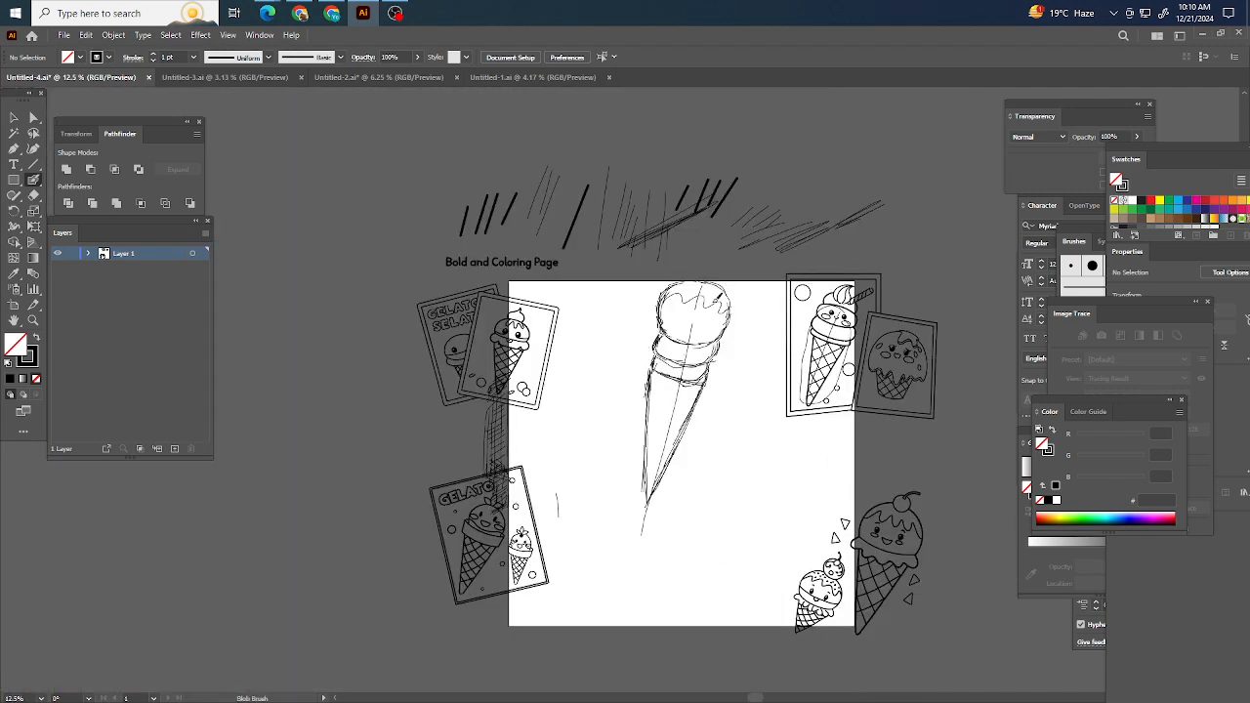
scroll(853, 166, "up", 1)
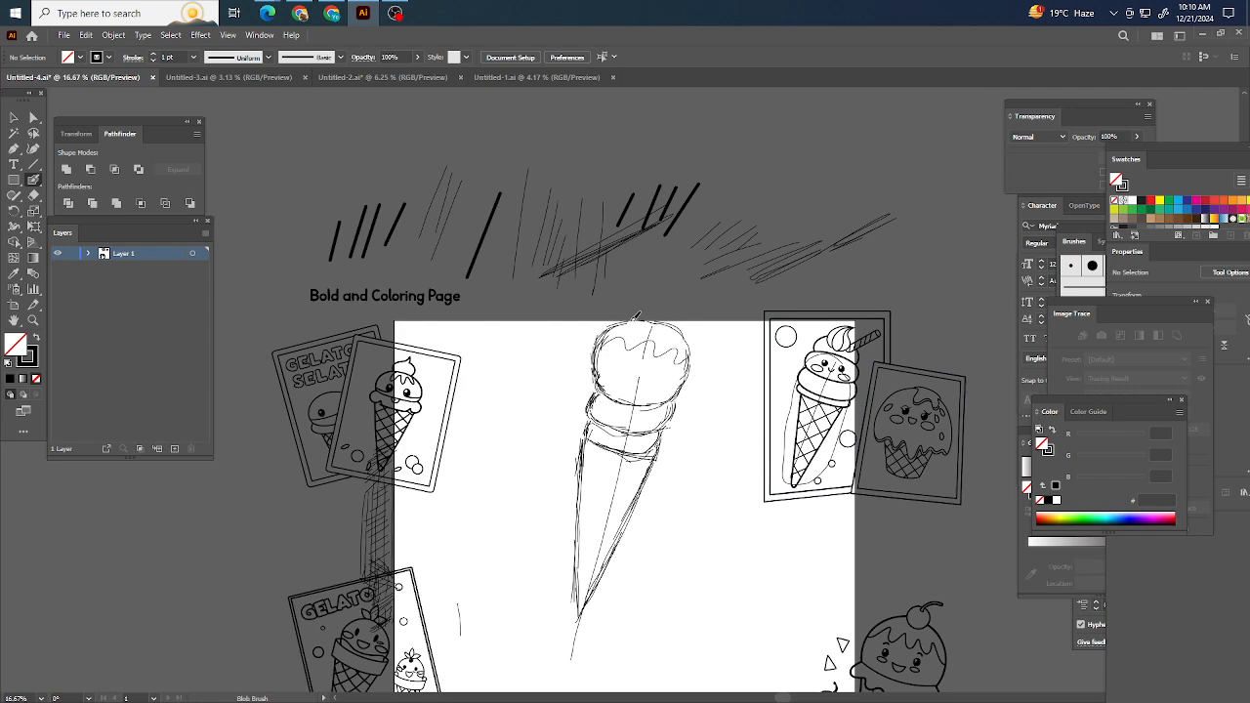
mouse_move(631, 319)
left_mouse_down()
mouse_move(631, 304)
mouse_move(655, 314)
left_mouse_up()
mouse_move(663, 297)
left_mouse_down()
mouse_move(654, 316)
mouse_move(692, 297)
mouse_move(689, 318)
left_mouse_up()
mouse_move(690, 344)
left_mouse_down()
mouse_move(670, 396)
mouse_move(621, 401)
left_mouse_up()
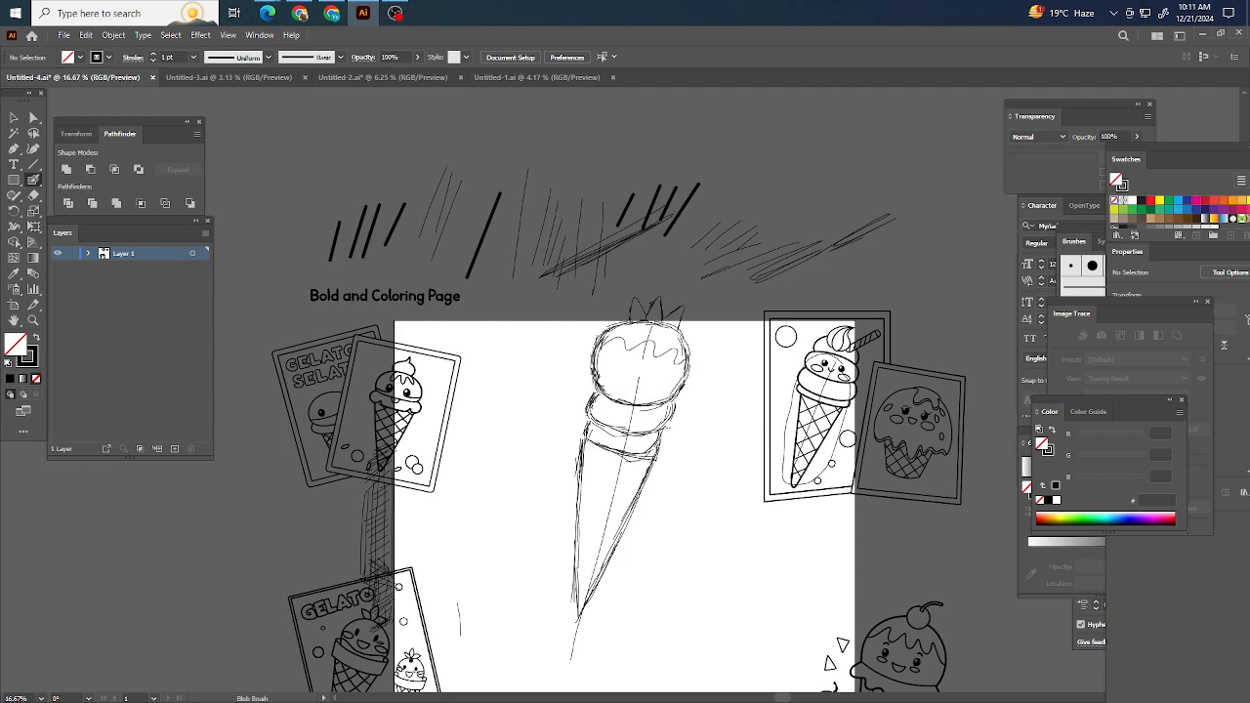
Step: Sketch a face on the scoop with two oval eyes, a small curved smile and two oval cheeks
scroll(740, 399, "down", 1)
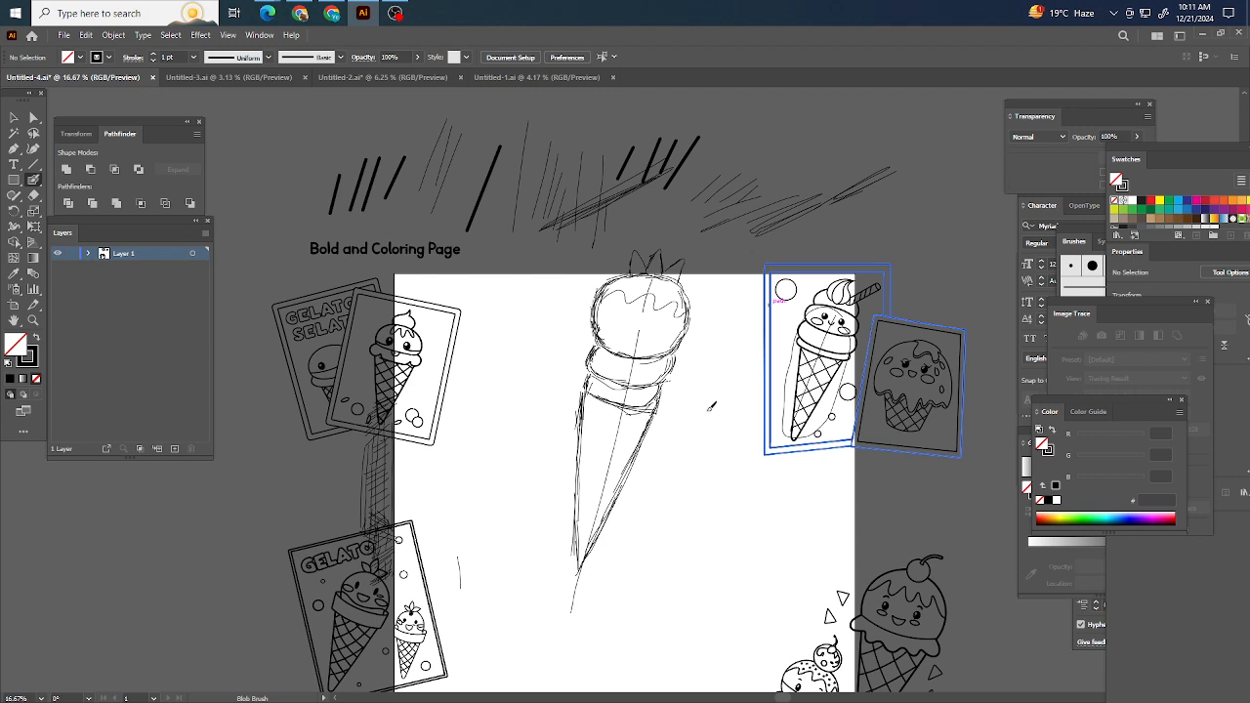
scroll(732, 401, "down", 1)
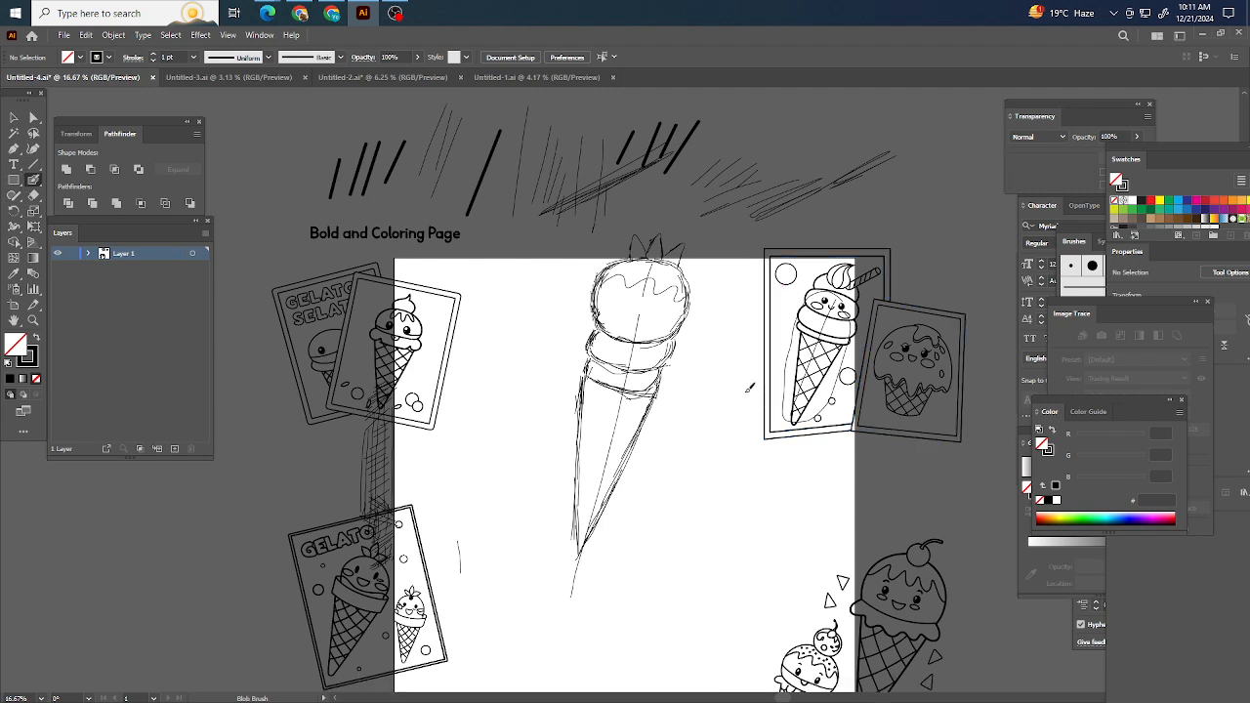
scroll(732, 391, "right", 1)
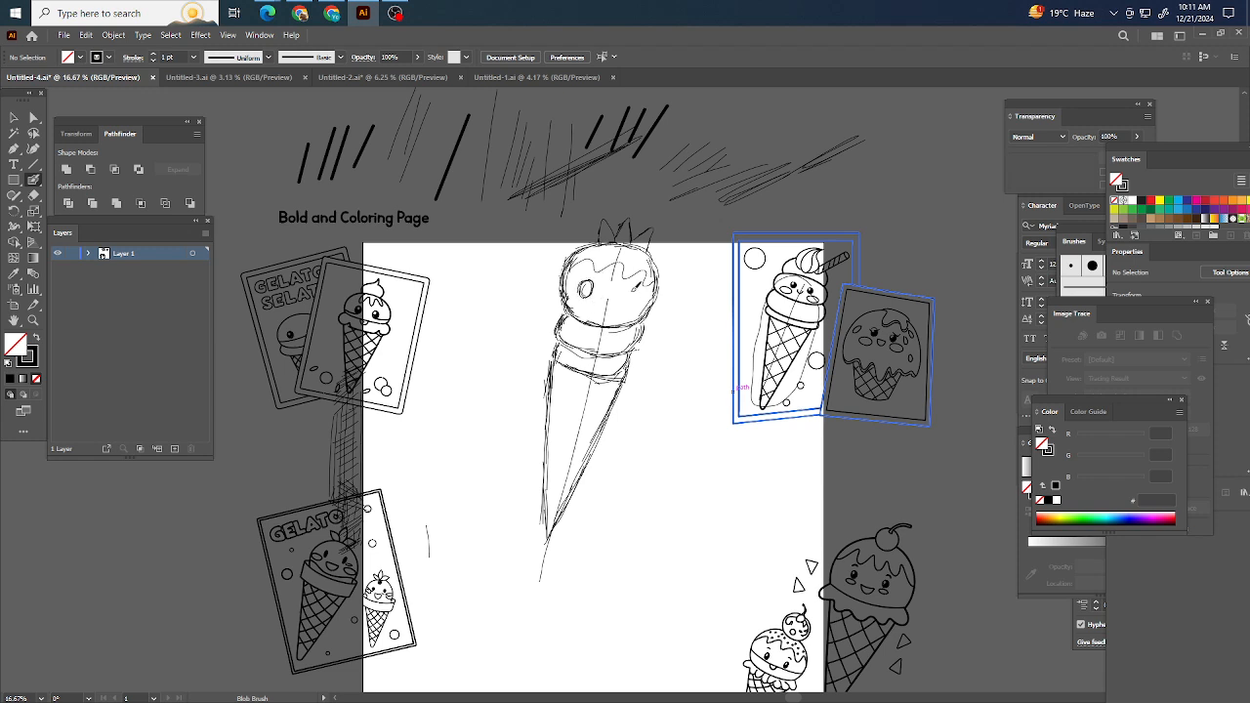
mouse_move(635, 284)
left_mouse_down()
mouse_move(623, 297)
mouse_move(633, 286)
left_mouse_up()
left_click_drag(595, 299, 621, 314)
right_click(584, 303)
left_click(697, 276)
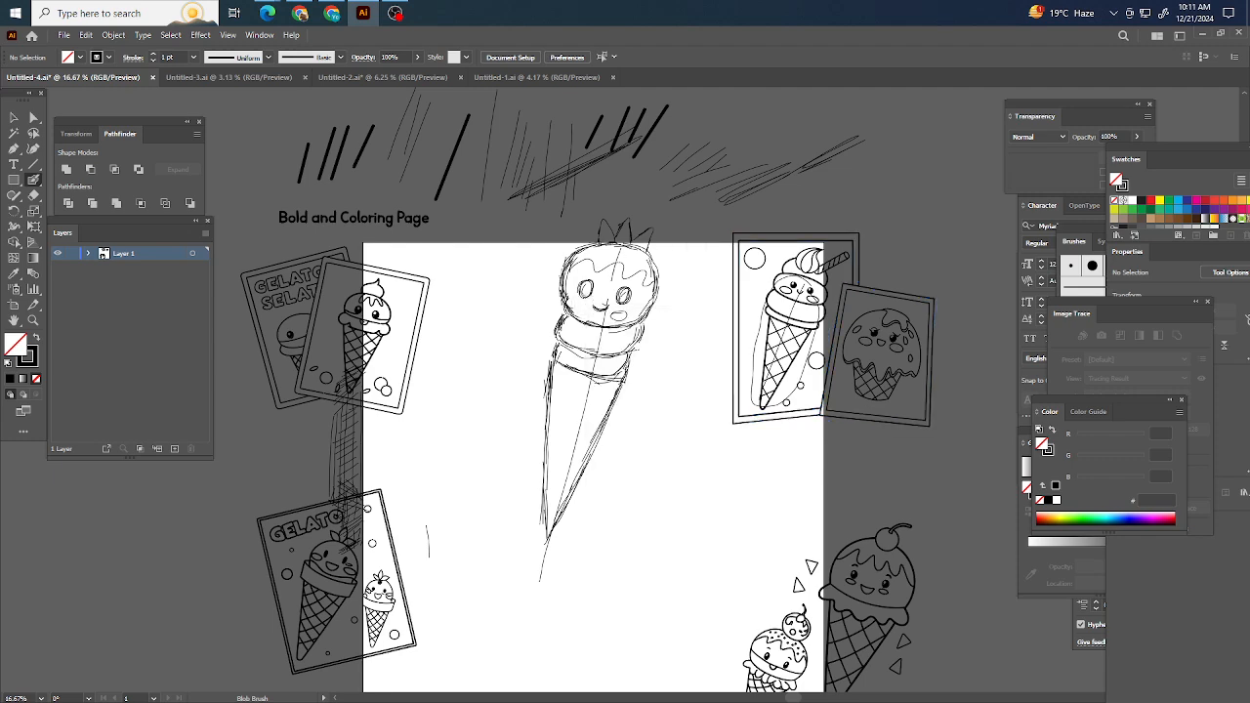
scroll(644, 314, "up", 2)
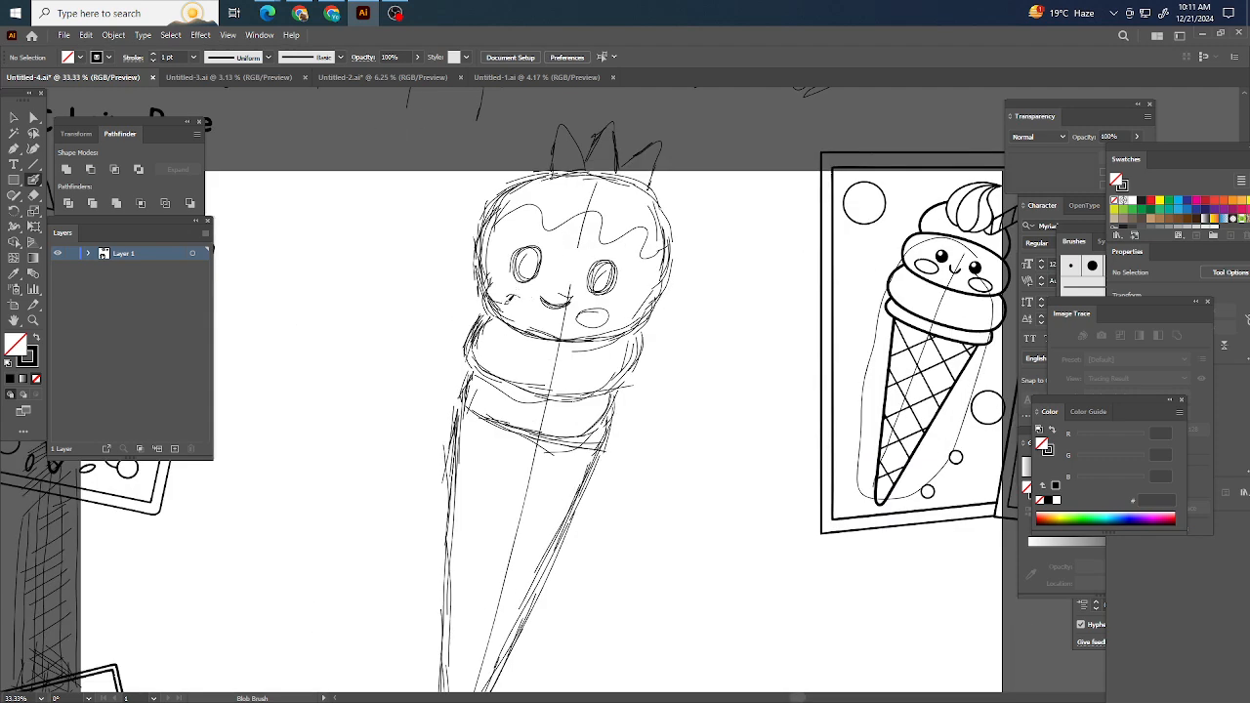
left_click_drag(510, 296, 508, 297)
Step: Sketch the pupils with dense looping strokes inside both eyes
scroll(647, 273, "down", 1)
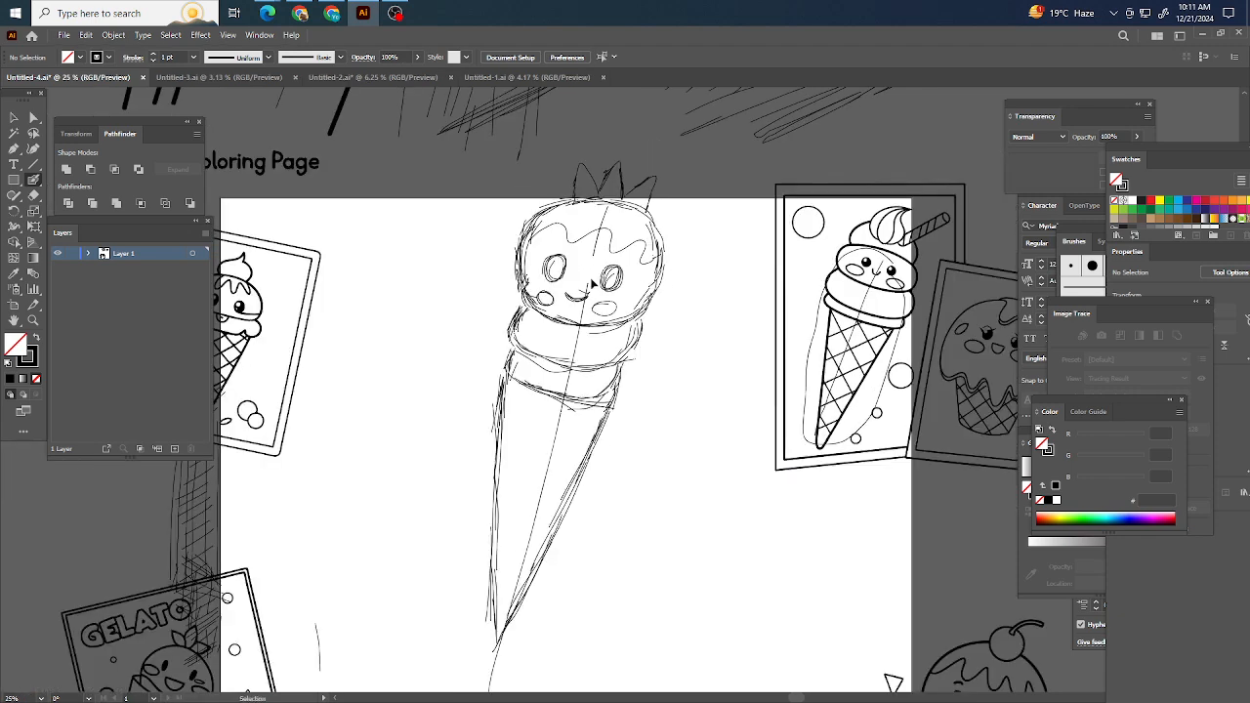
scroll(591, 273, "up", 3)
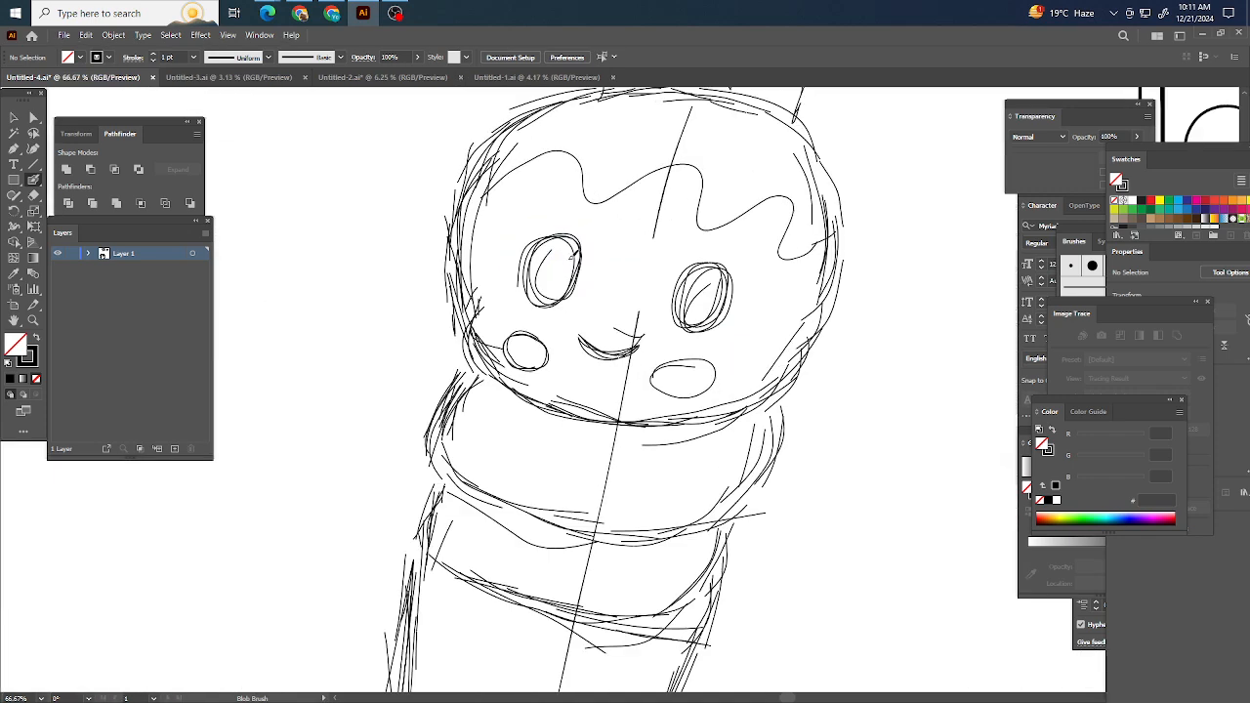
mouse_move(576, 244)
left_mouse_down()
mouse_move(554, 262)
mouse_move(572, 244)
mouse_move(576, 269)
mouse_move(558, 287)
mouse_move(567, 264)
left_mouse_up()
mouse_move(710, 292)
left_mouse_down()
mouse_move(691, 310)
mouse_move(684, 293)
mouse_move(699, 301)
mouse_move(703, 276)
mouse_move(693, 310)
mouse_move(687, 289)
mouse_move(705, 293)
mouse_move(691, 307)
mouse_move(713, 263)
mouse_move(680, 289)
mouse_move(678, 322)
mouse_move(734, 285)
mouse_move(729, 303)
mouse_move(686, 328)
left_mouse_up()
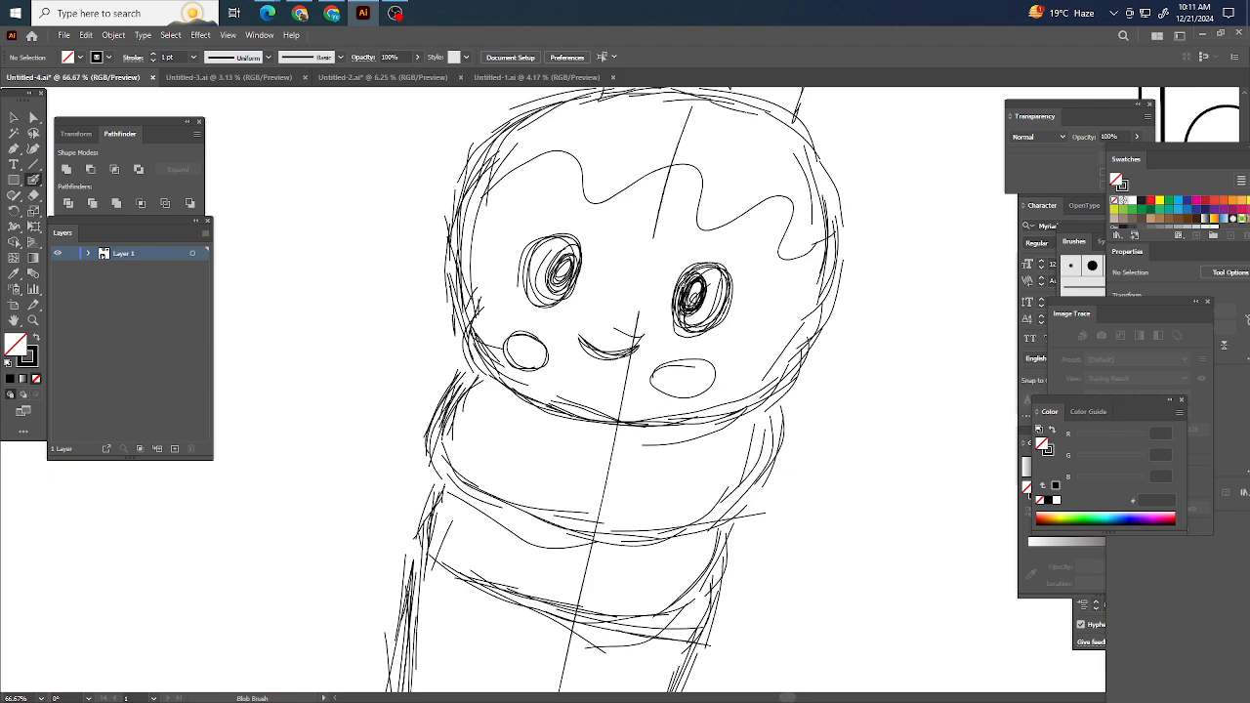
scroll(699, 299, "down", 4)
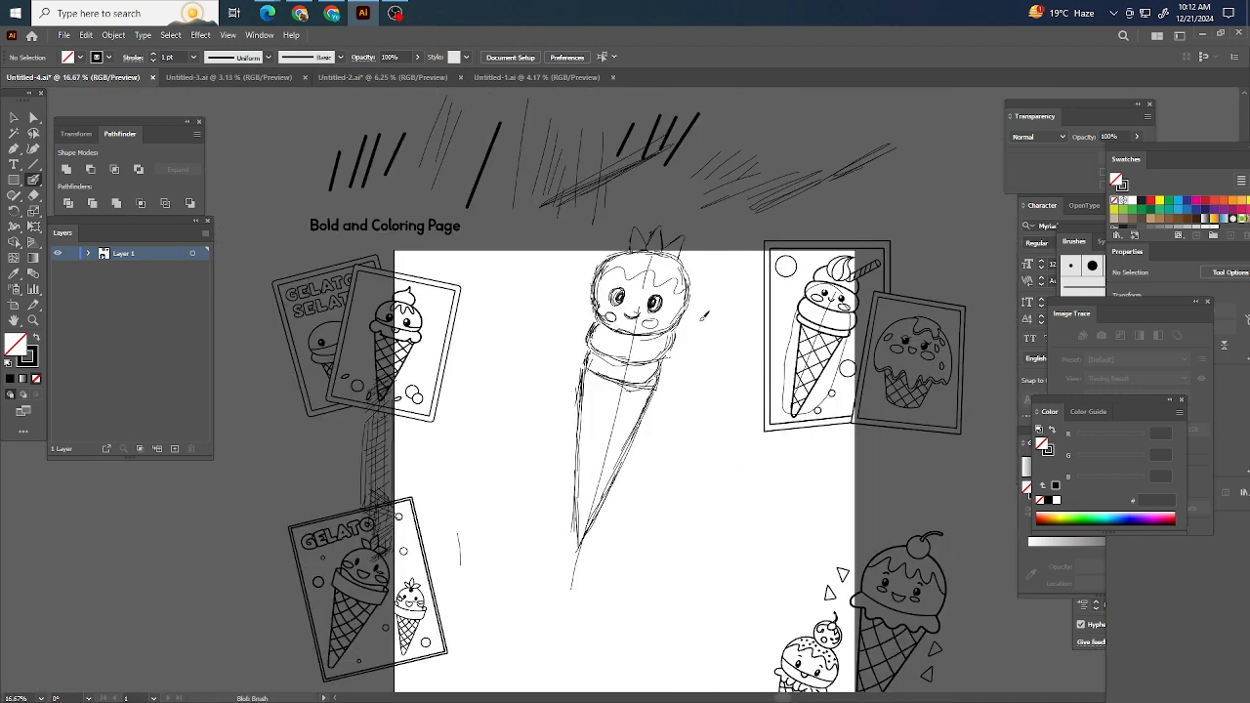
Step: Switch to the Untitled-3.ai document and examine the bold outlines of the fondue pot drawing
left_click(251, 77)
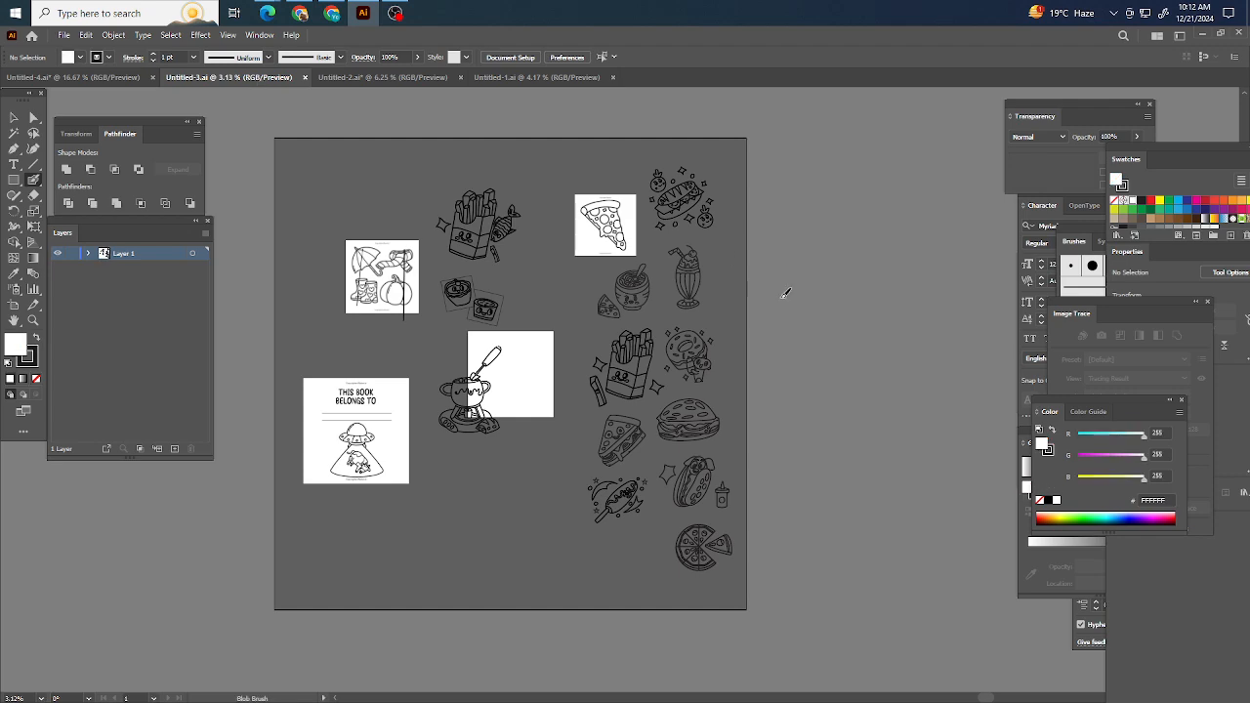
scroll(670, 390, "up", 3)
scroll(473, 478, "up", 3)
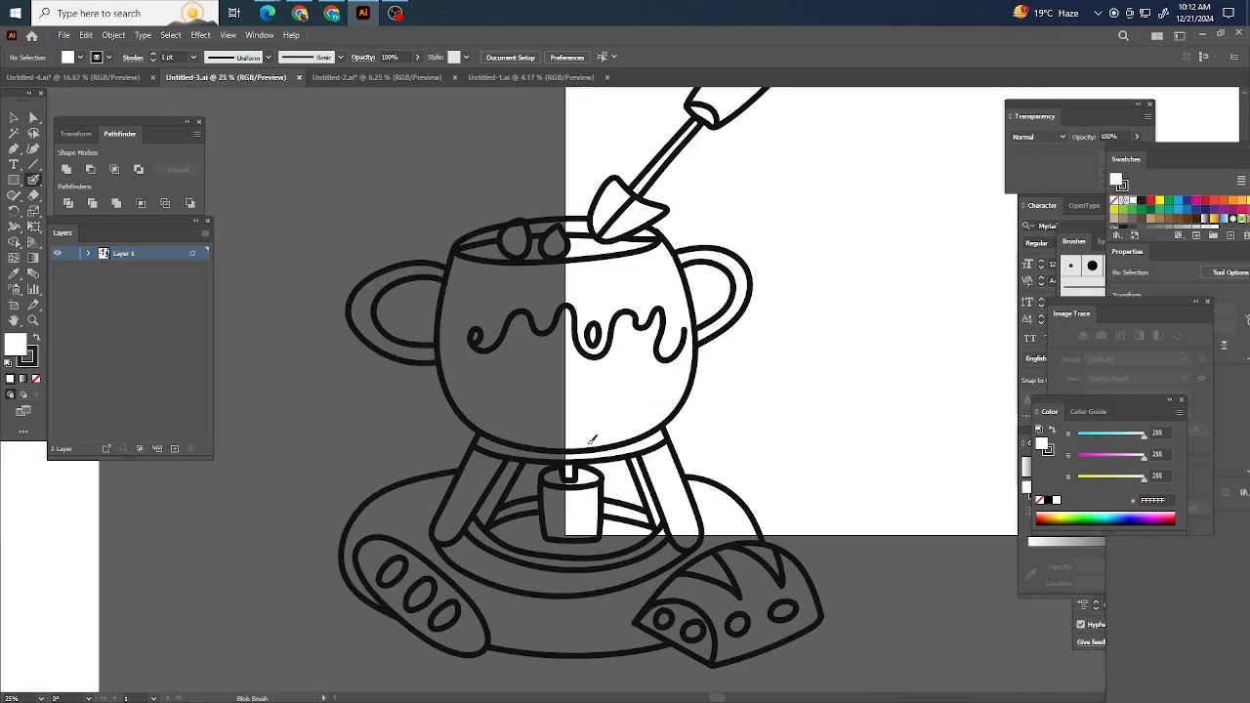
scroll(590, 441, "down", 4)
scroll(615, 430, "down", 2)
scroll(625, 425, "right", 2)
scroll(672, 415, "down", 1)
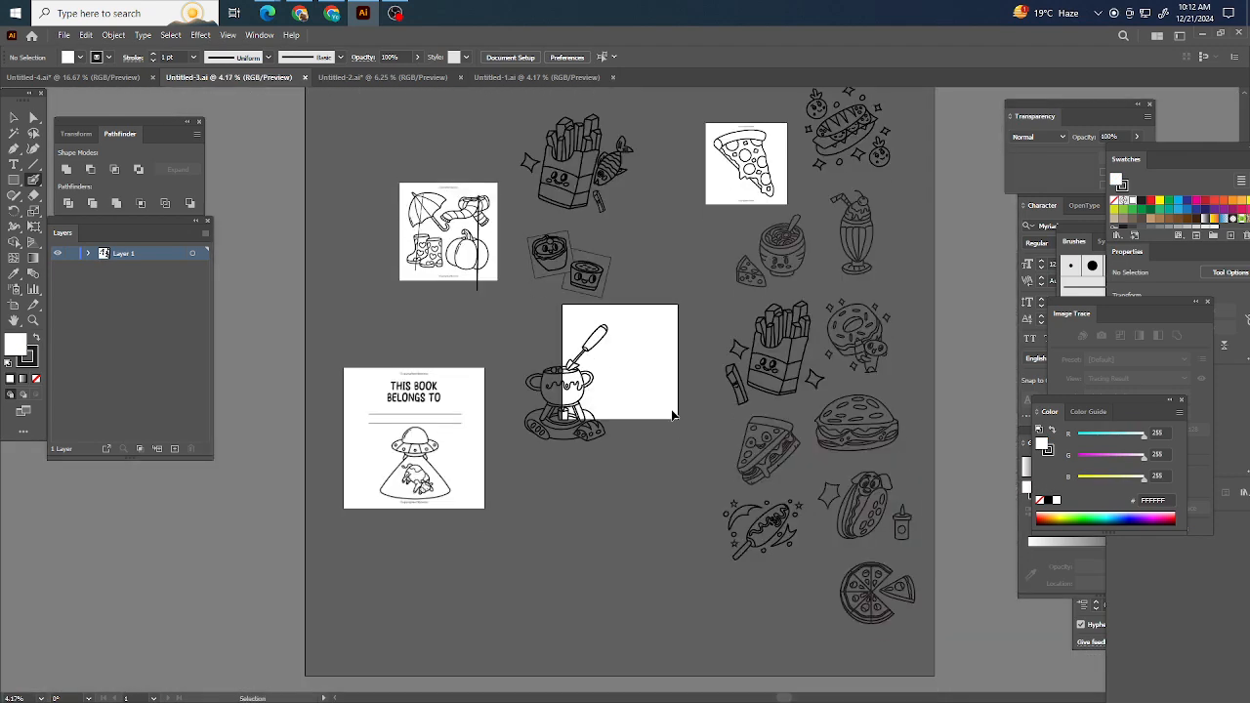
Step: Examine the french fries box drawing with its face, and return to the Untitled-4.ai document
scroll(671, 415, "right", 1)
scroll(635, 332, "up", 2)
scroll(879, 371, "right", 3)
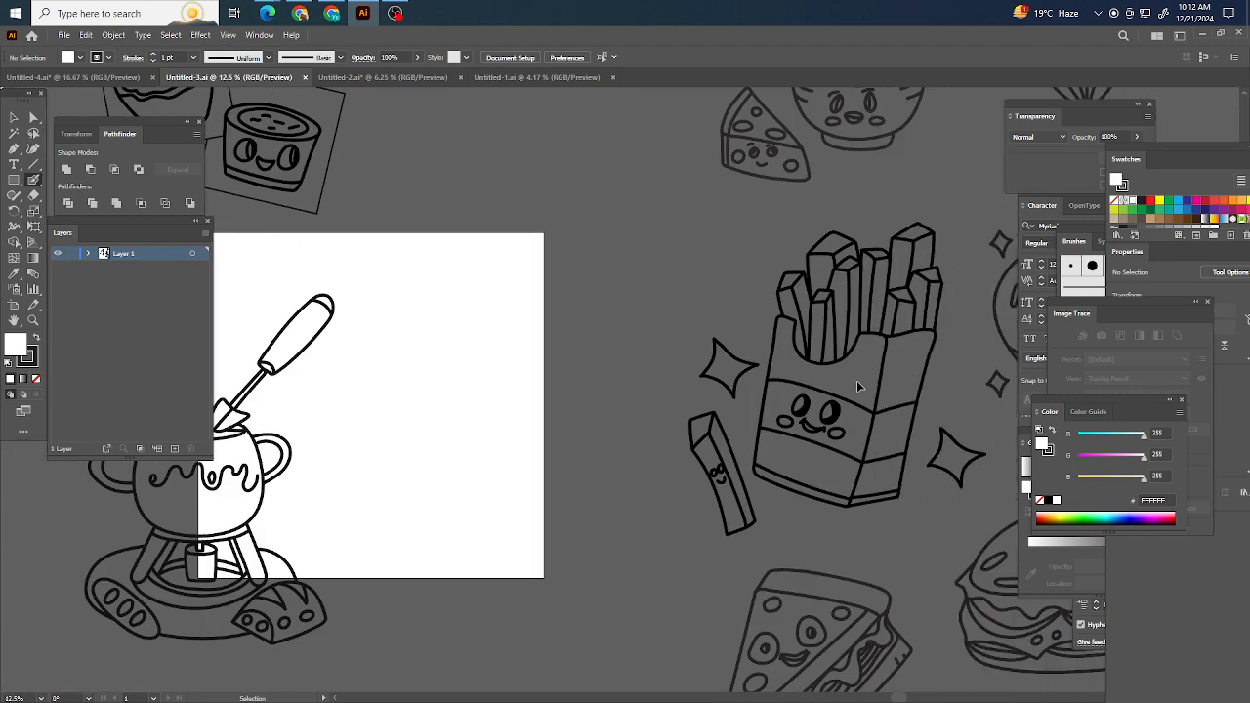
scroll(856, 385, "right", 1)
key("shift+b")
scroll(781, 385, "up", 1)
scroll(634, 427, "down", 1)
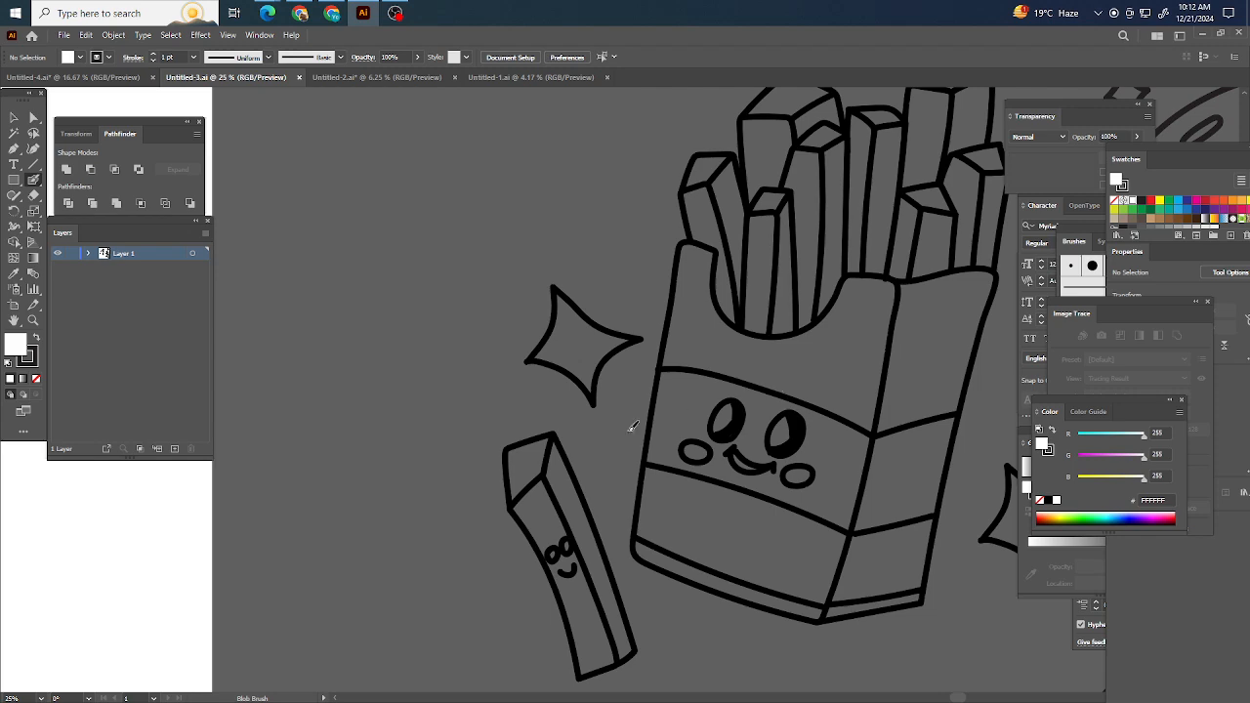
scroll(606, 435, "down", 2)
scroll(667, 468, "down", 2)
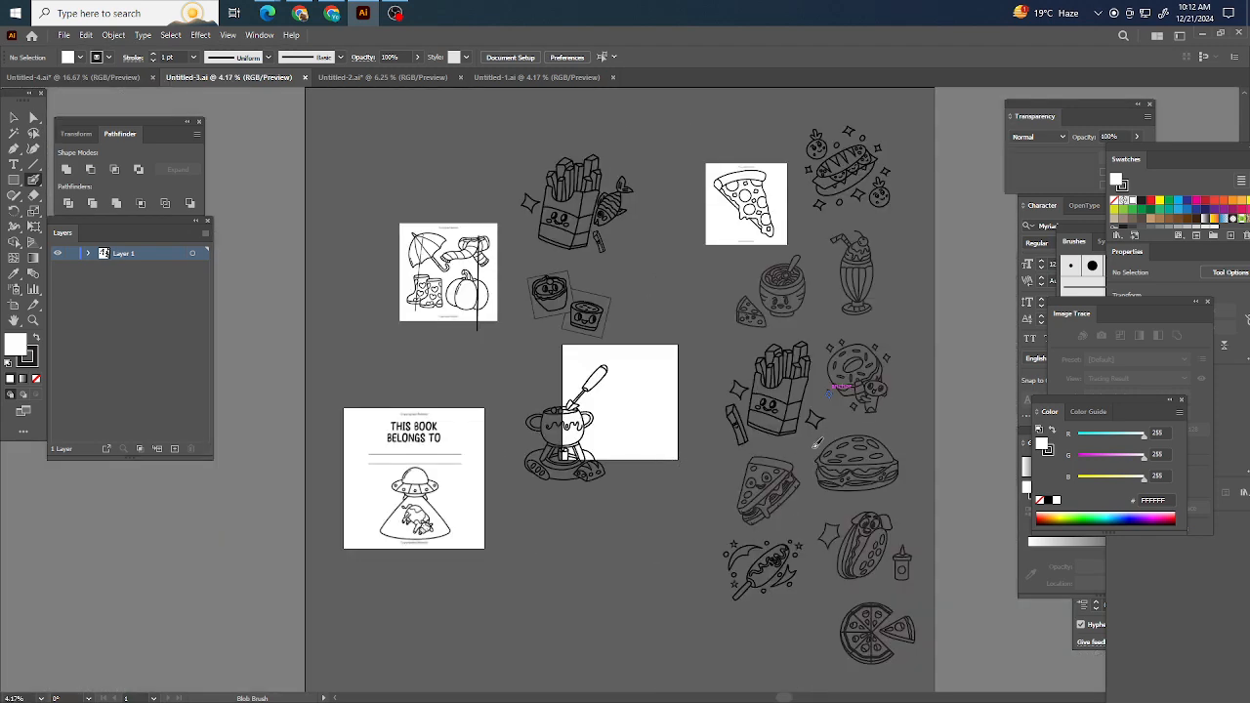
scroll(818, 442, "right", 1)
left_click(121, 78)
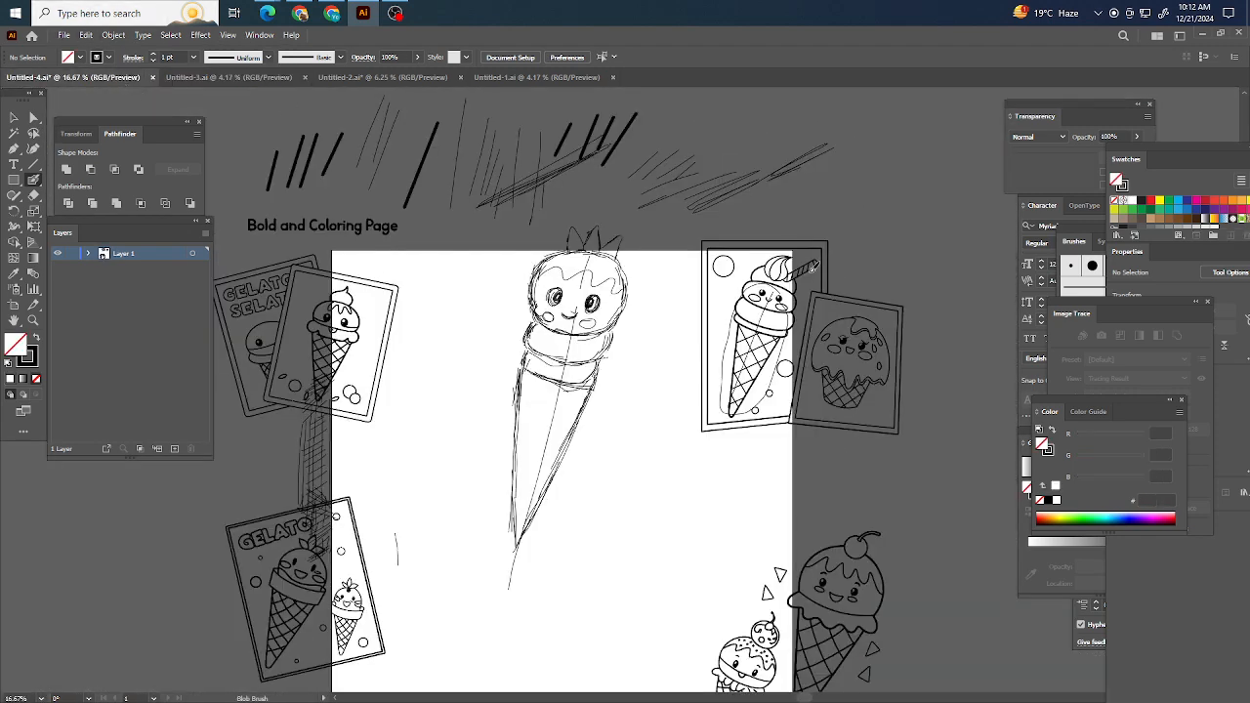
Step: Reinforce the side and lower curves of the two bands below the scoop with overlapping strokes
scroll(654, 378, "up", 1)
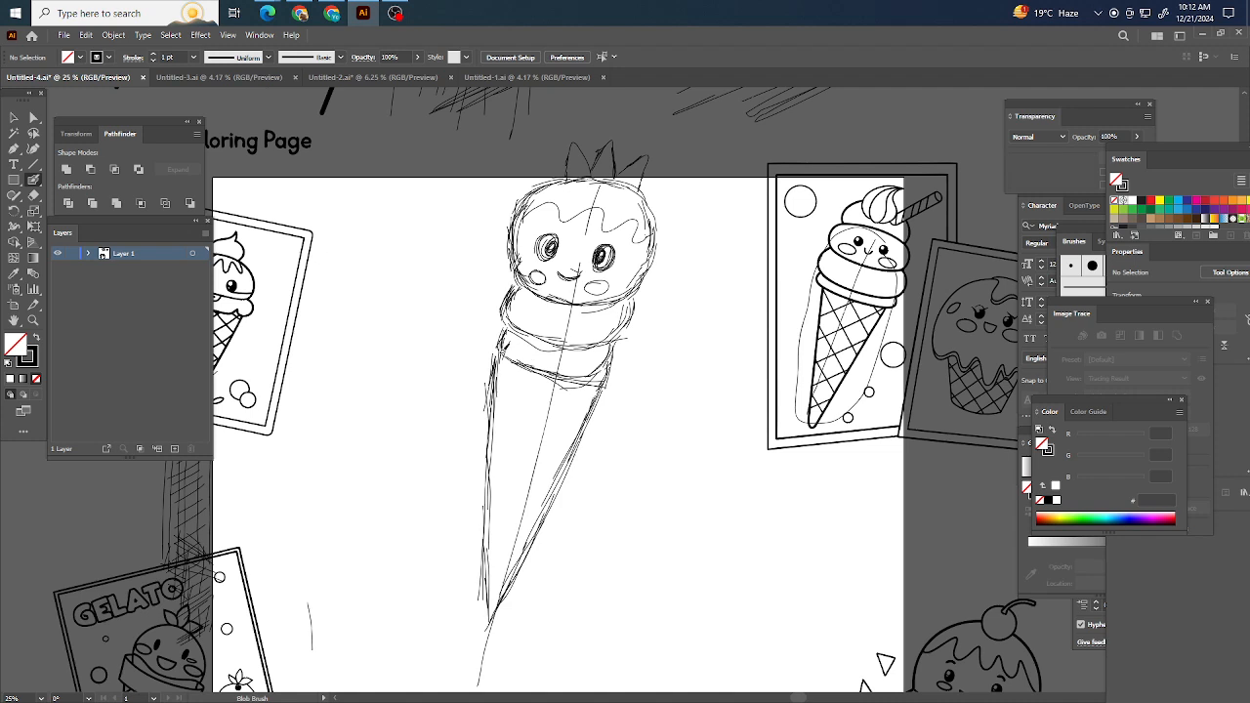
mouse_move(506, 351)
left_mouse_down()
mouse_move(564, 375)
mouse_move(607, 360)
left_mouse_up()
left_click_drag(504, 355, 525, 367)
left_click_drag(510, 315, 504, 344)
left_click_drag(621, 336, 610, 369)
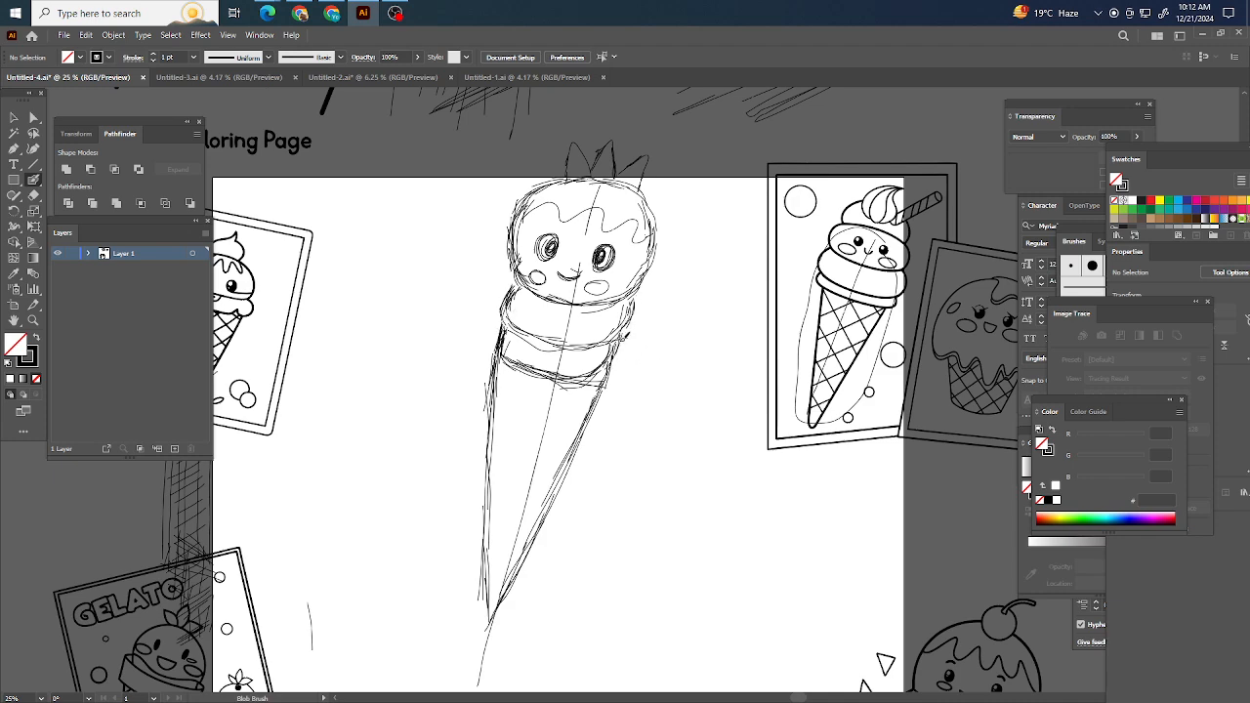
mouse_move(513, 334)
left_mouse_down()
mouse_move(561, 350)
mouse_move(606, 343)
left_mouse_up()
mouse_move(628, 305)
left_mouse_down()
mouse_move(606, 340)
mouse_move(572, 349)
left_mouse_up()
mouse_move(506, 310)
left_mouse_down()
mouse_move(570, 347)
mouse_move(609, 337)
left_mouse_up()
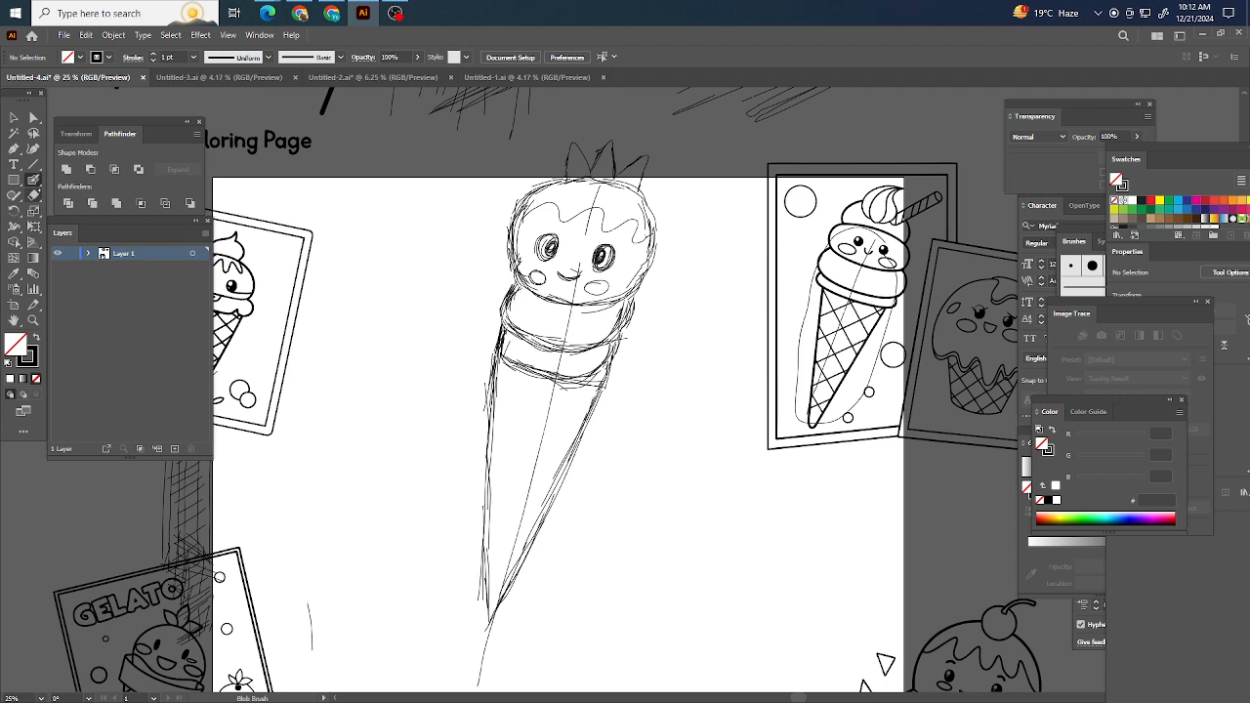
Step: Add strokes where the scoop meets the upper band, and along both cone sides near the tip
left_click_drag(525, 278, 508, 301)
left_click_drag(483, 572, 491, 637)
left_click_drag(507, 584, 498, 617)
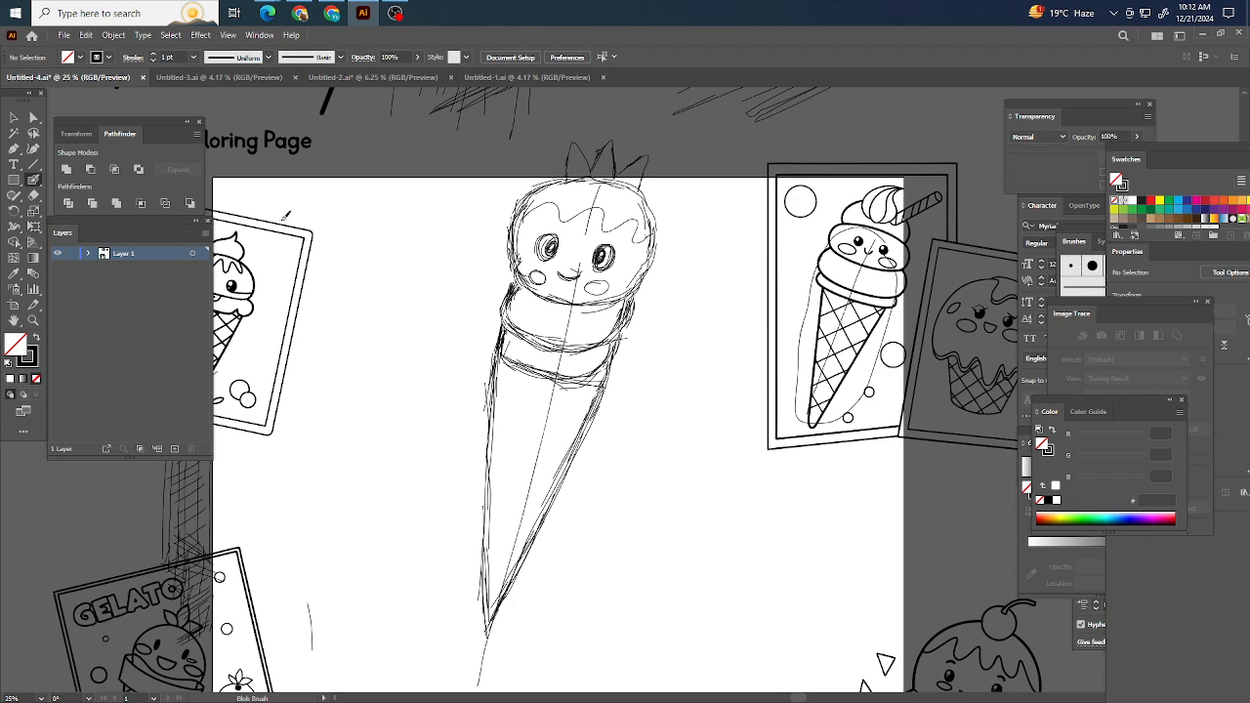
Step: Place the placeholder text "Lorem ipsum" on the empty artboard area beside the scoop and enlarge it to 89 pt
scroll(373, 313, "down", 1)
scroll(508, 336, "left", 2)
scroll(554, 330, "up", 1)
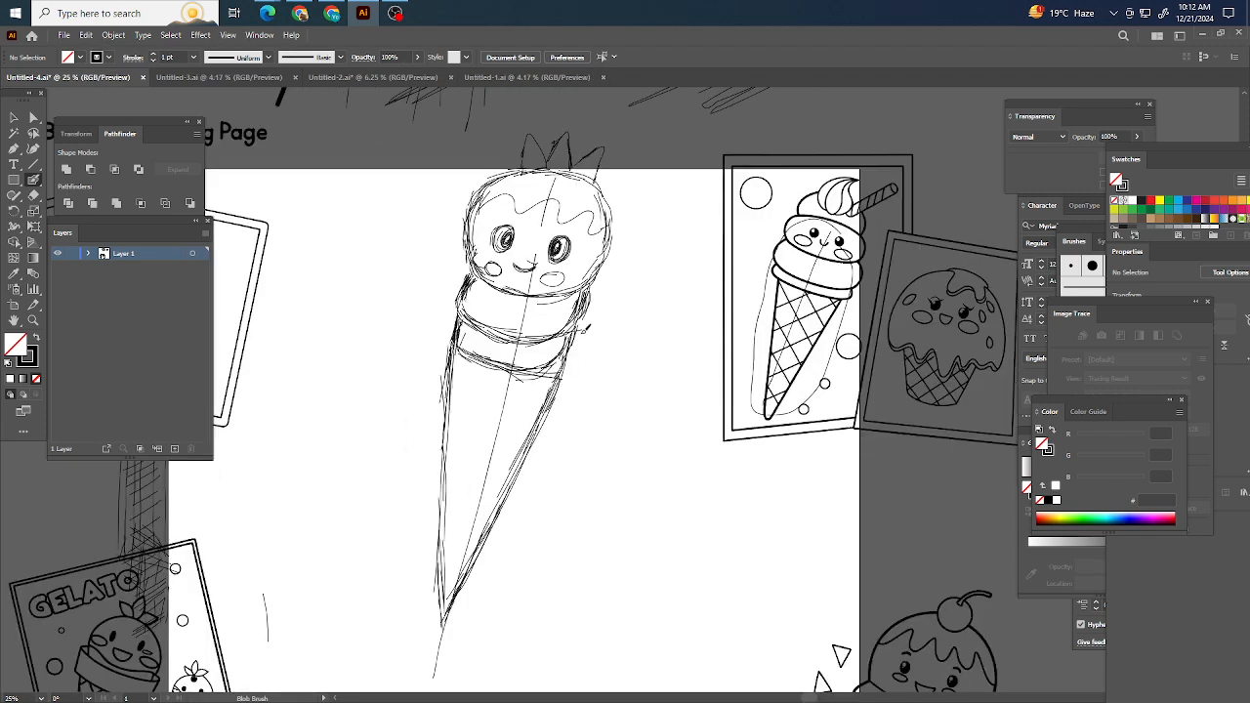
scroll(586, 332, "left", 2)
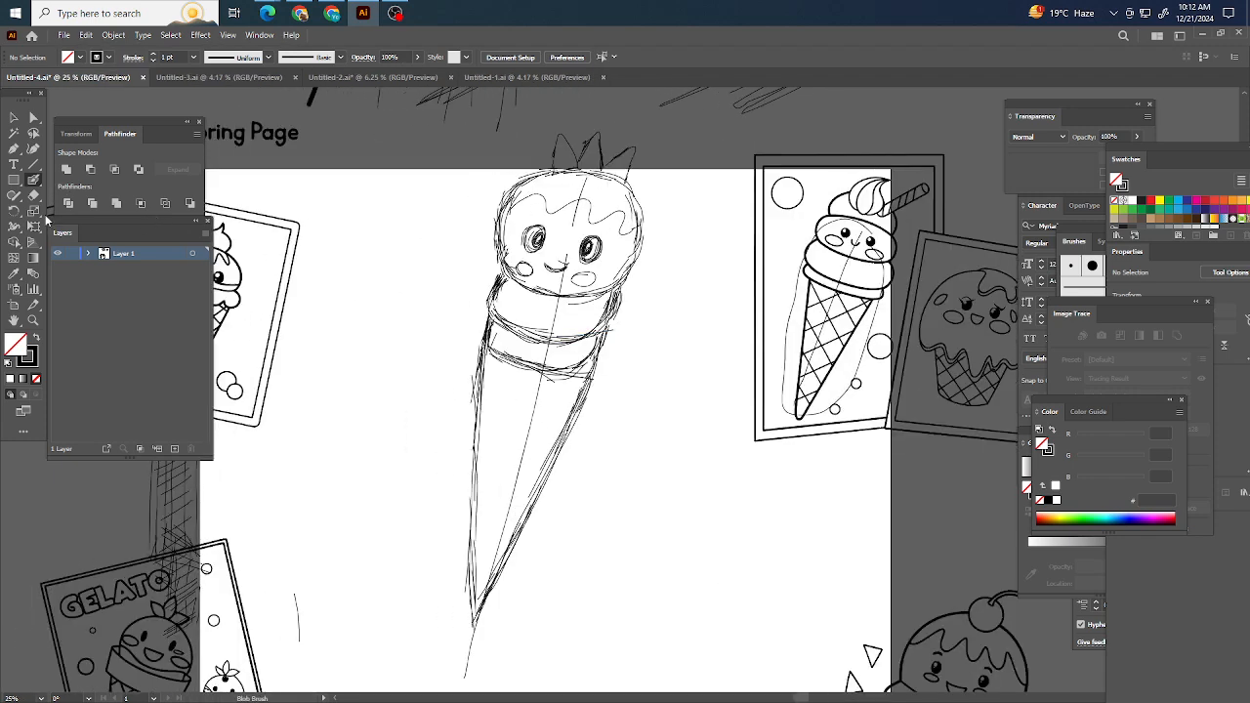
left_click(13, 164)
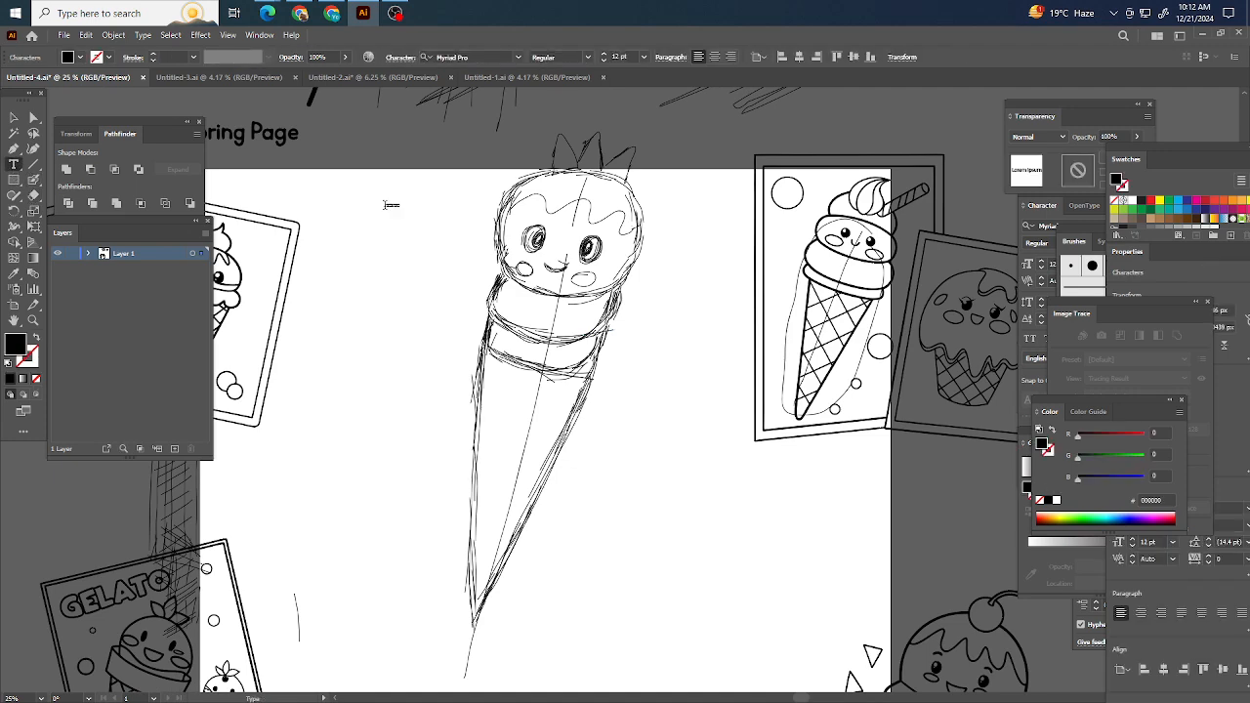
left_click(391, 205)
key("Escape")
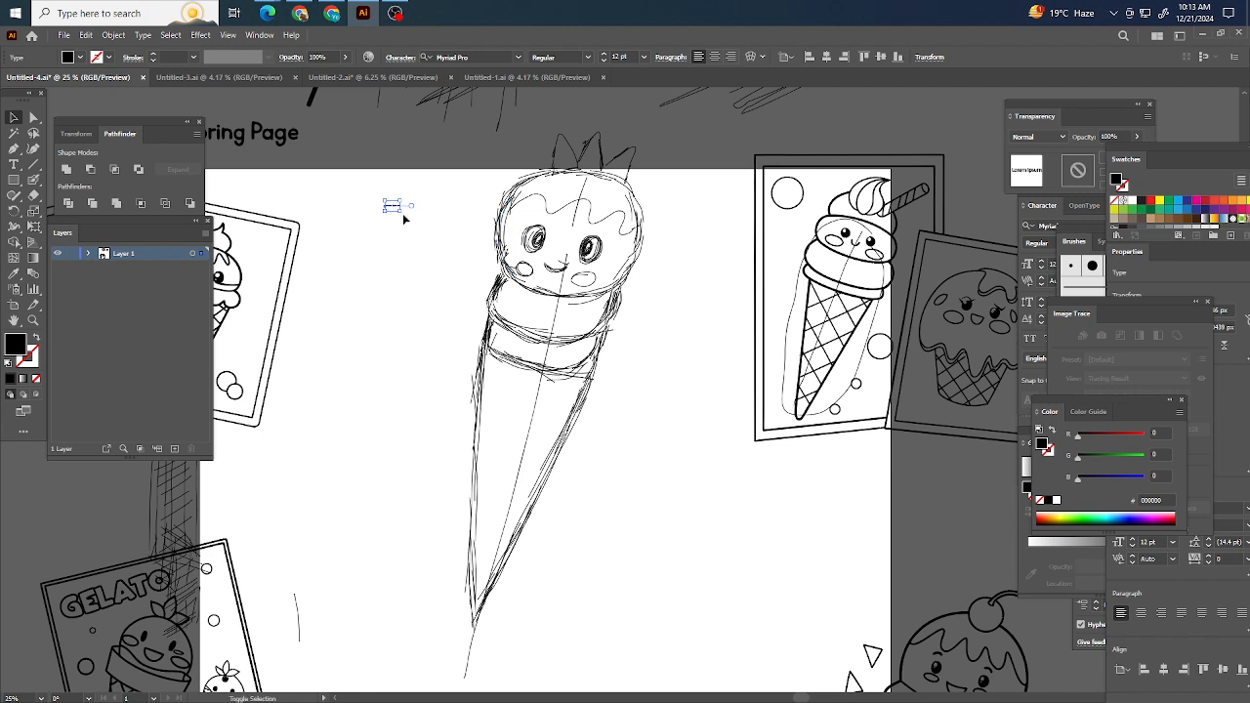
mouse_move(401, 212)
left_mouse_down()
mouse_move(498, 225)
mouse_move(399, 234)
left_mouse_up()
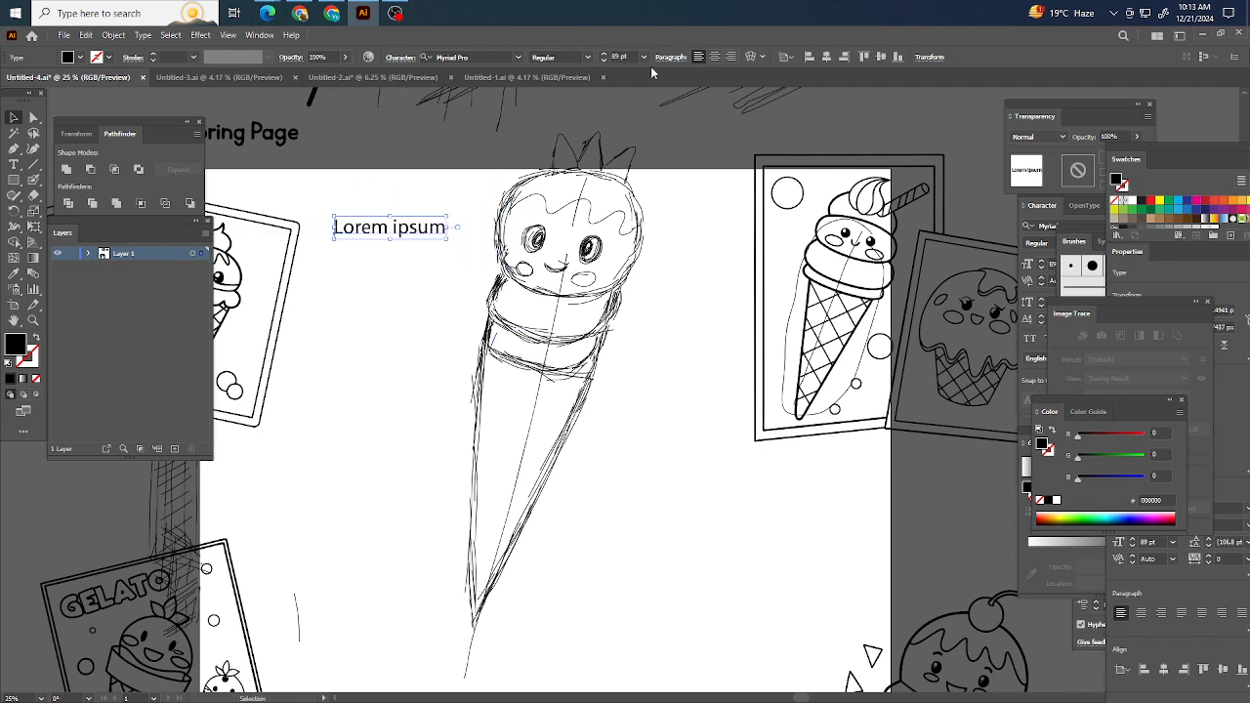
Step: Set the "Lorem ipsum" text size to 18 pt and scale the text up in stages to about 137.68 pt
left_click(644, 57)
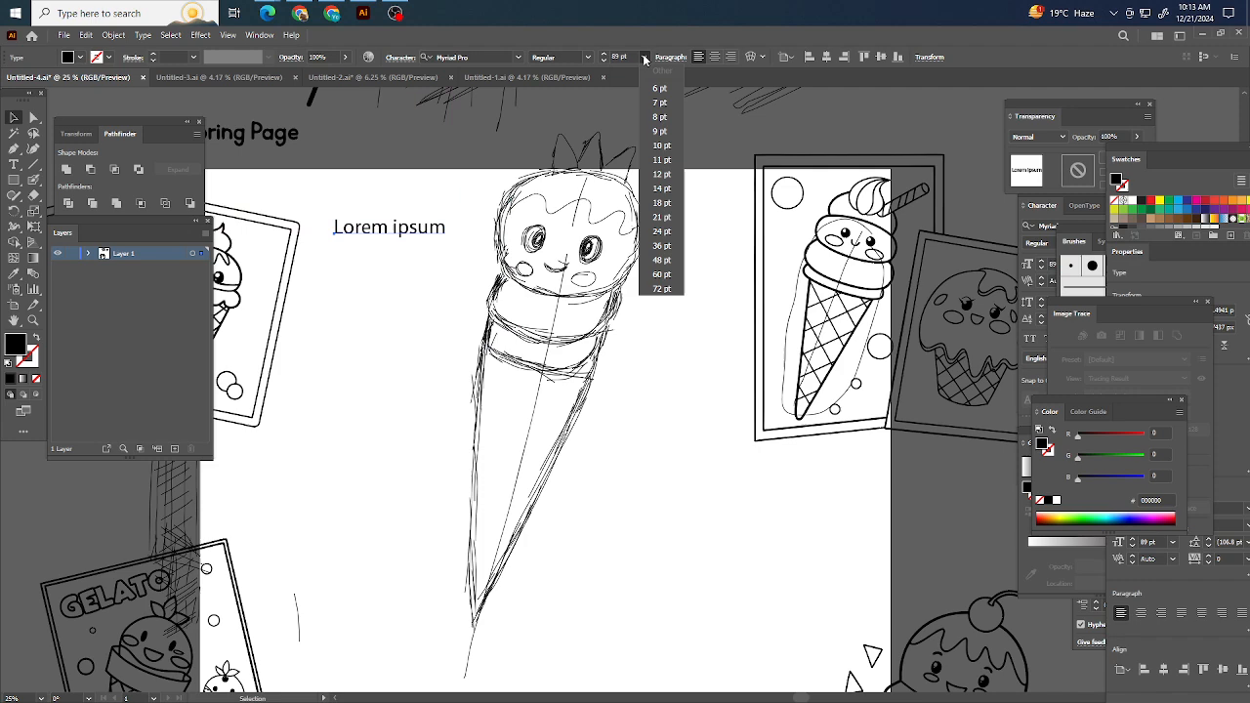
left_click(661, 202)
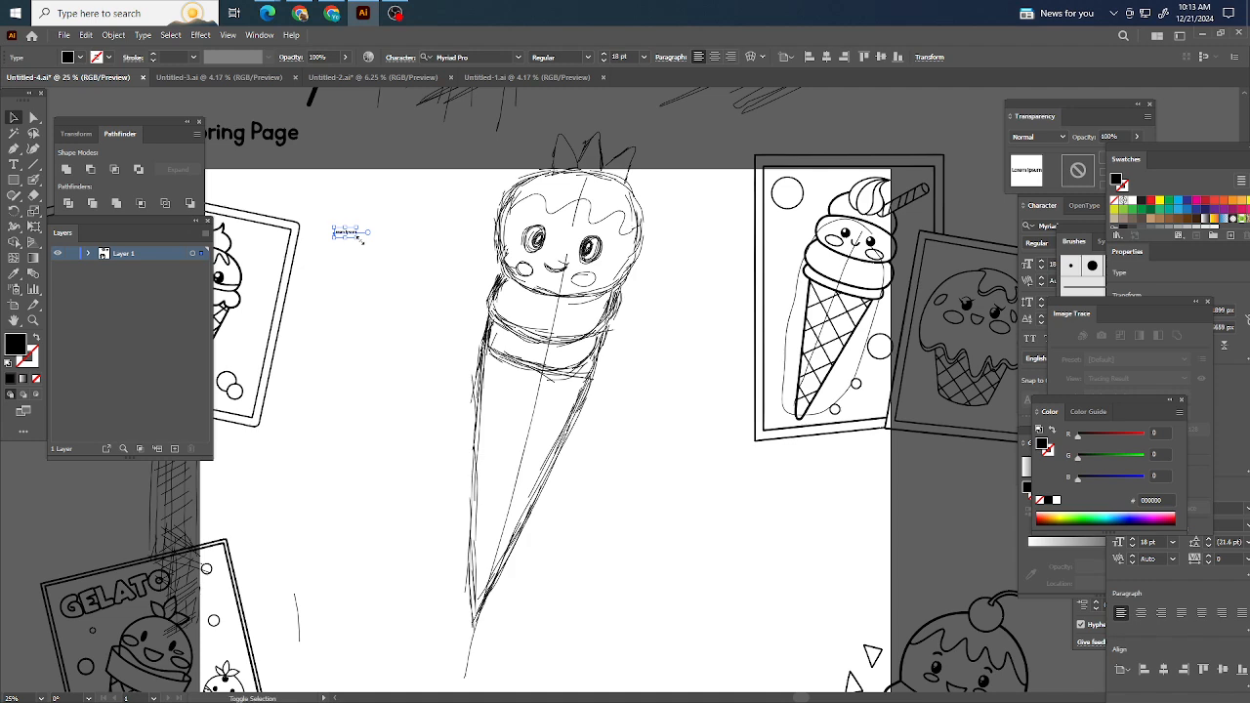
left_click_drag(358, 238, 452, 373)
left_click(401, 296)
scroll(416, 250, "up", 4)
scroll(416, 252, "down", 2)
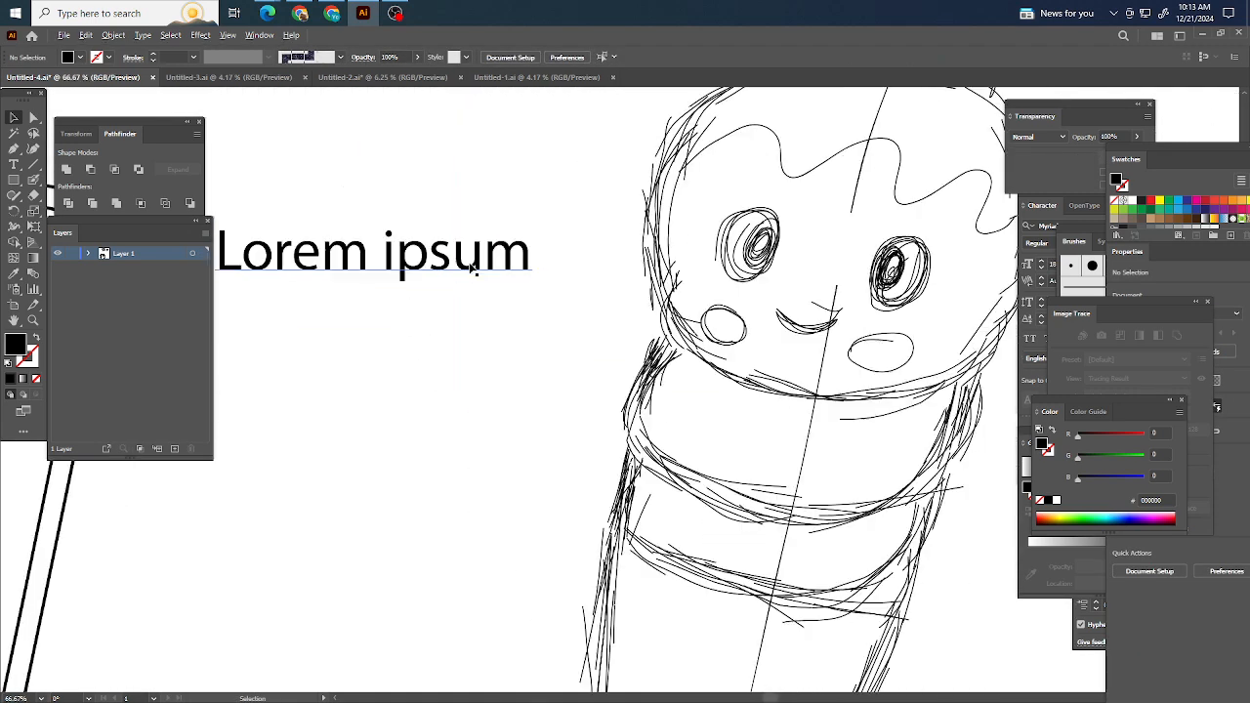
left_click(469, 264)
left_click_drag(530, 283, 677, 500)
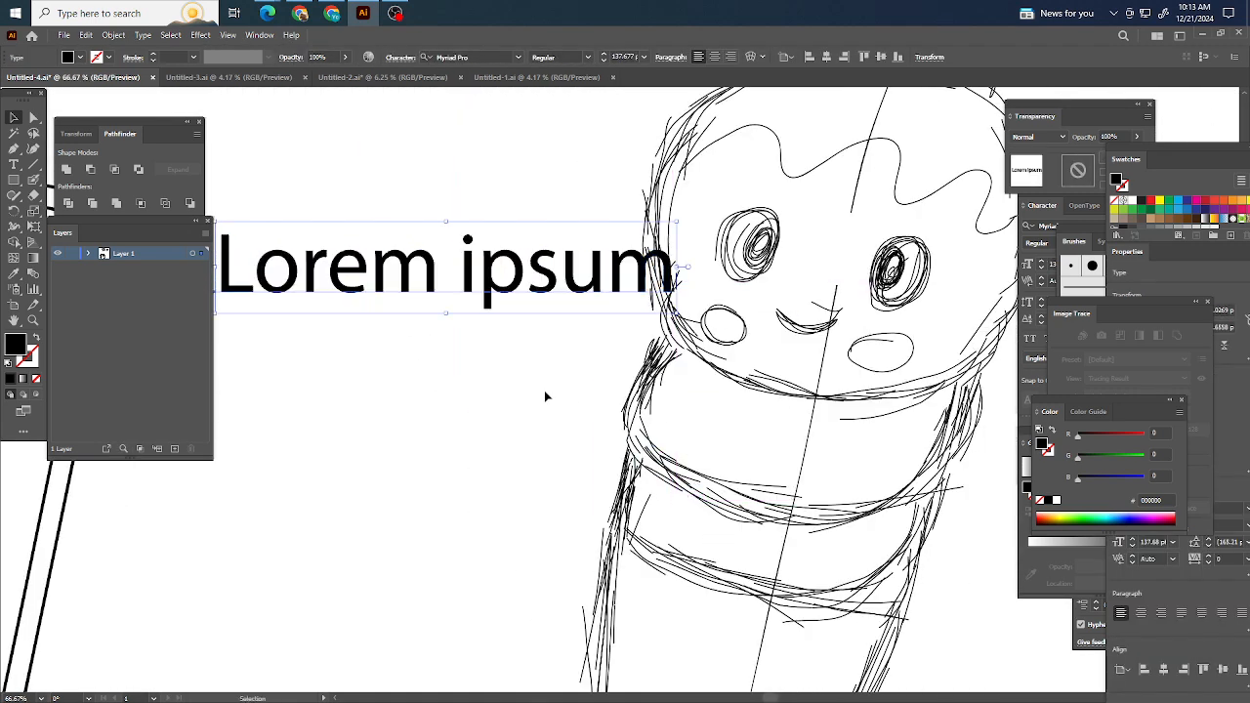
Step: Move the "Lorem ipsum" text down into the blank area beside the cone sketch and convert it to outlines
scroll(535, 395, "down", 2)
scroll(529, 391, "down", 1)
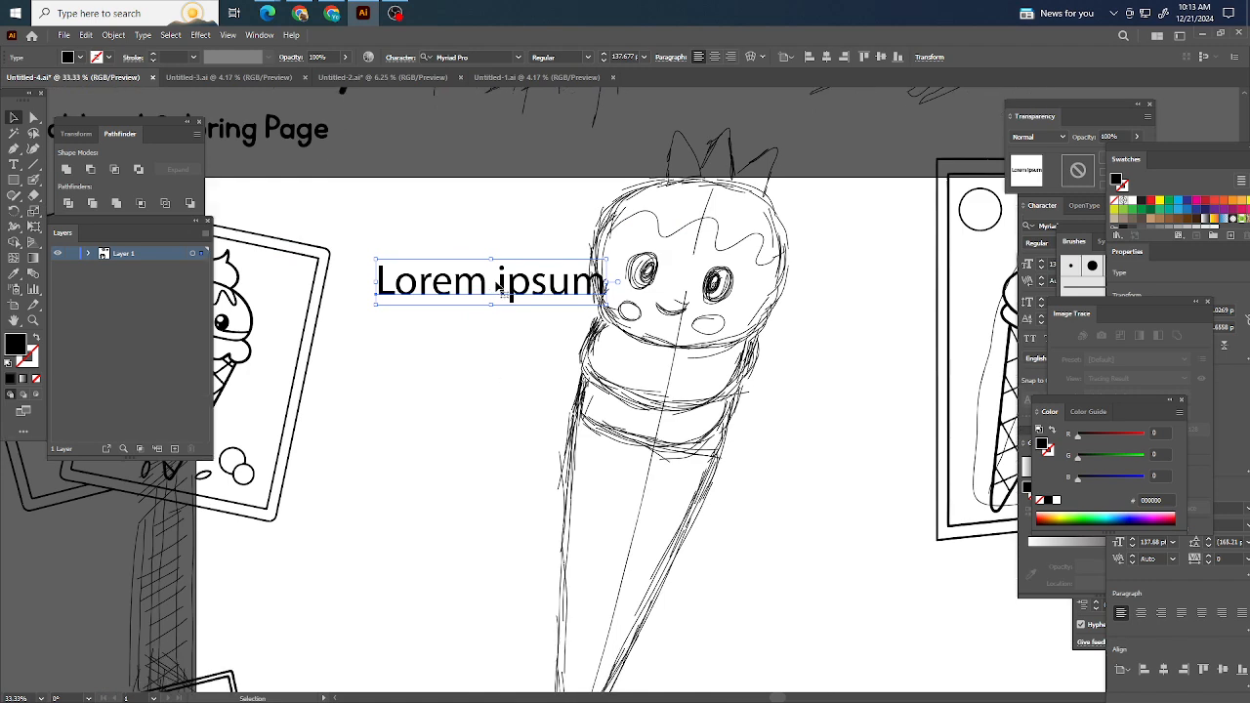
left_click_drag(496, 283, 445, 347)
left_click(480, 363)
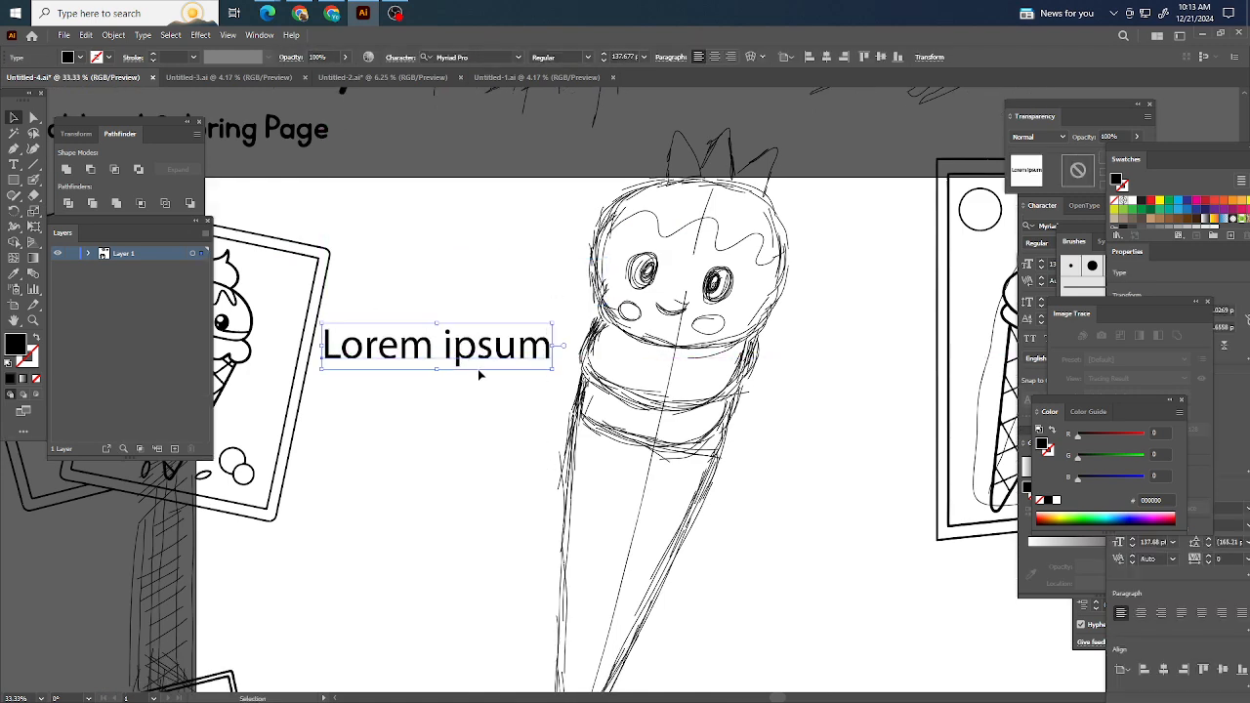
right_click(471, 354)
left_click(536, 468)
left_click(499, 395)
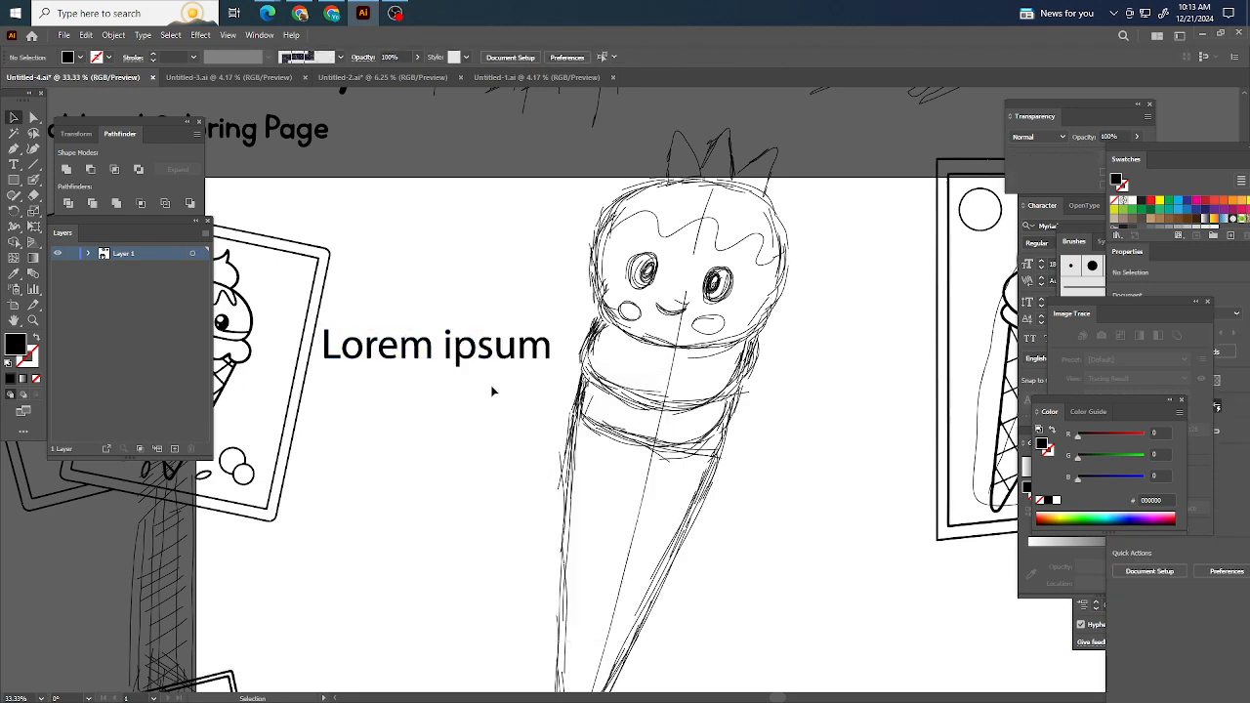
Step: Paint a short vertical test stroke above the "i" of "ipsum" with the Paintbrush tool
scroll(456, 349, "up", 2)
left_click(35, 183)
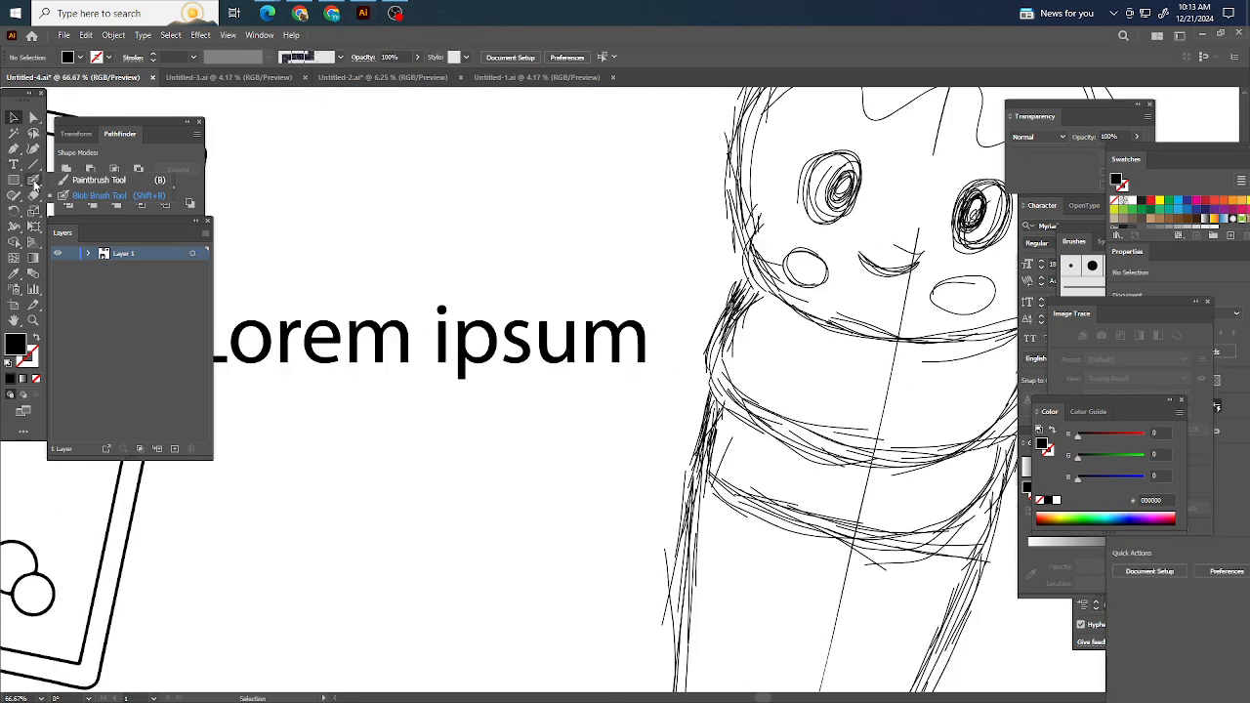
left_click(102, 181)
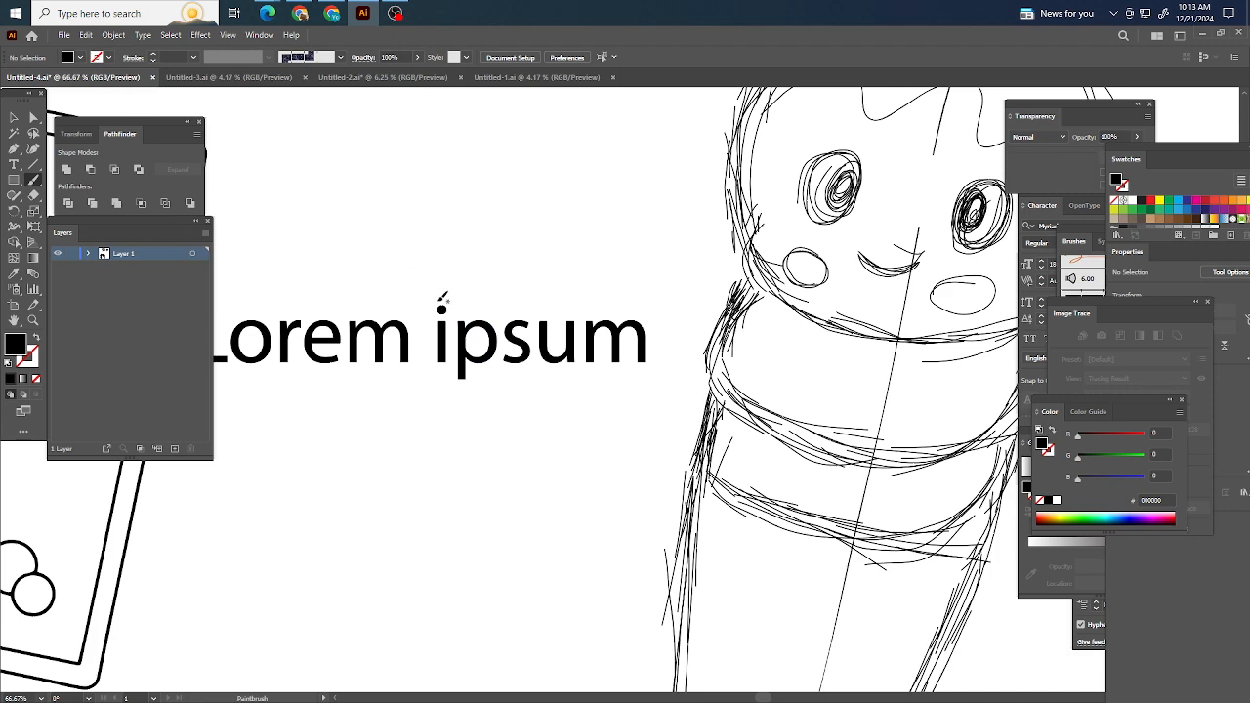
left_click_drag(441, 292, 445, 217)
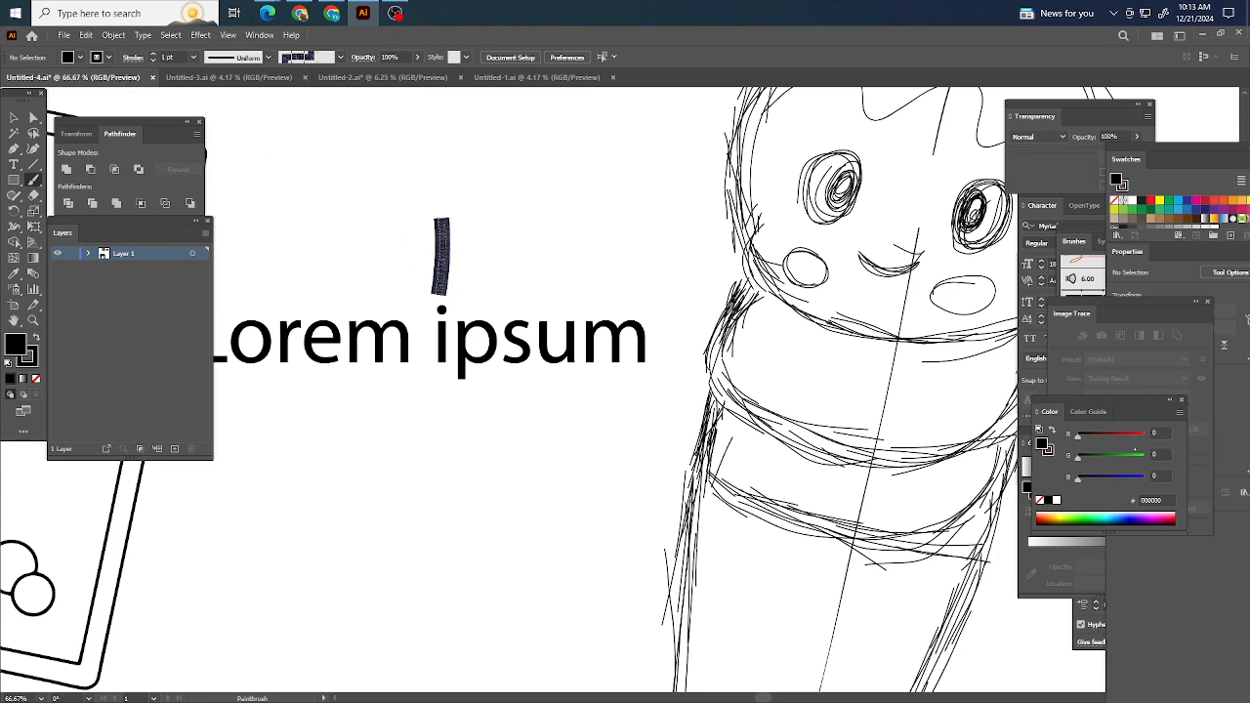
Step: Choose the 5 pt. Round brush from the brush library and paint a slanted test line above "Lorem"
left_click(258, 34)
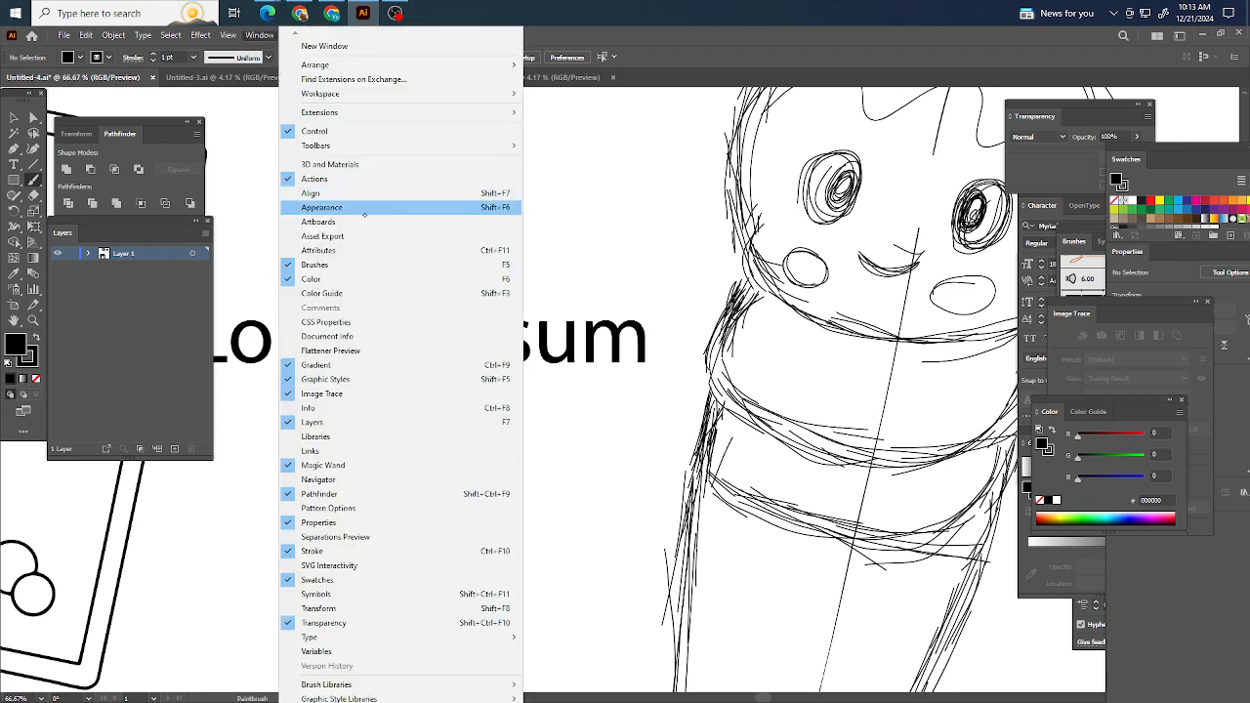
left_click(315, 264)
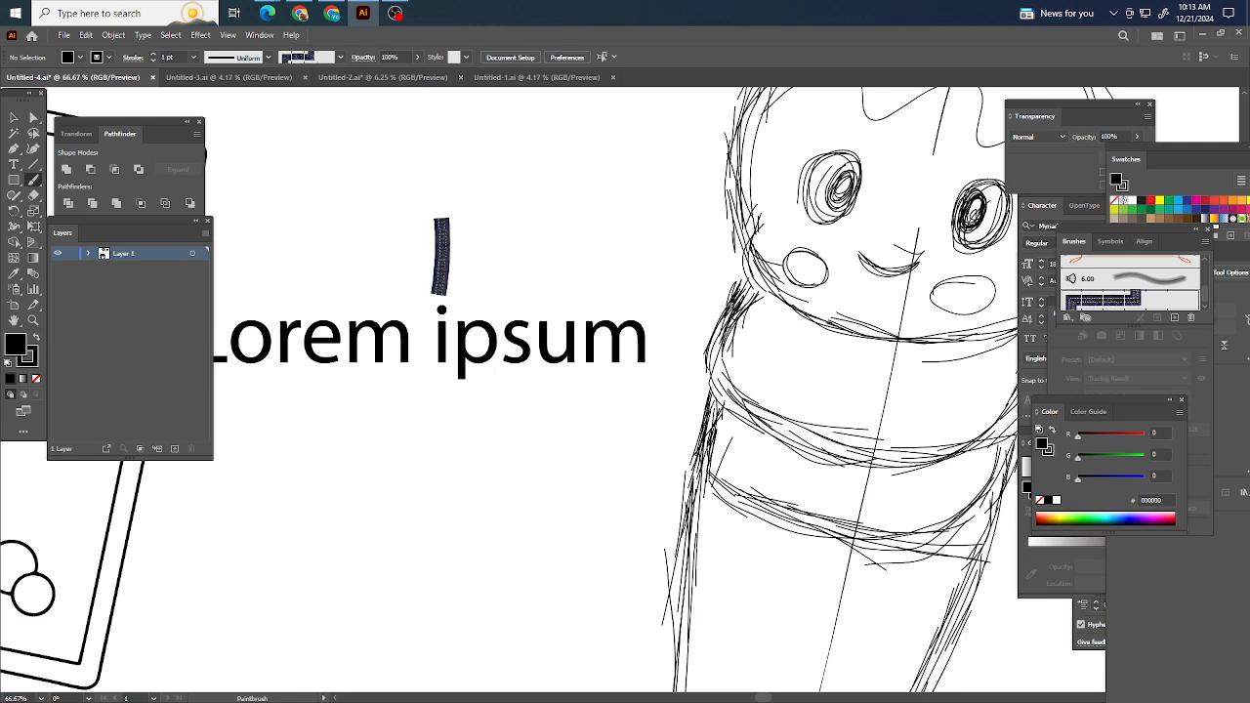
scroll(1103, 290, "up", 3)
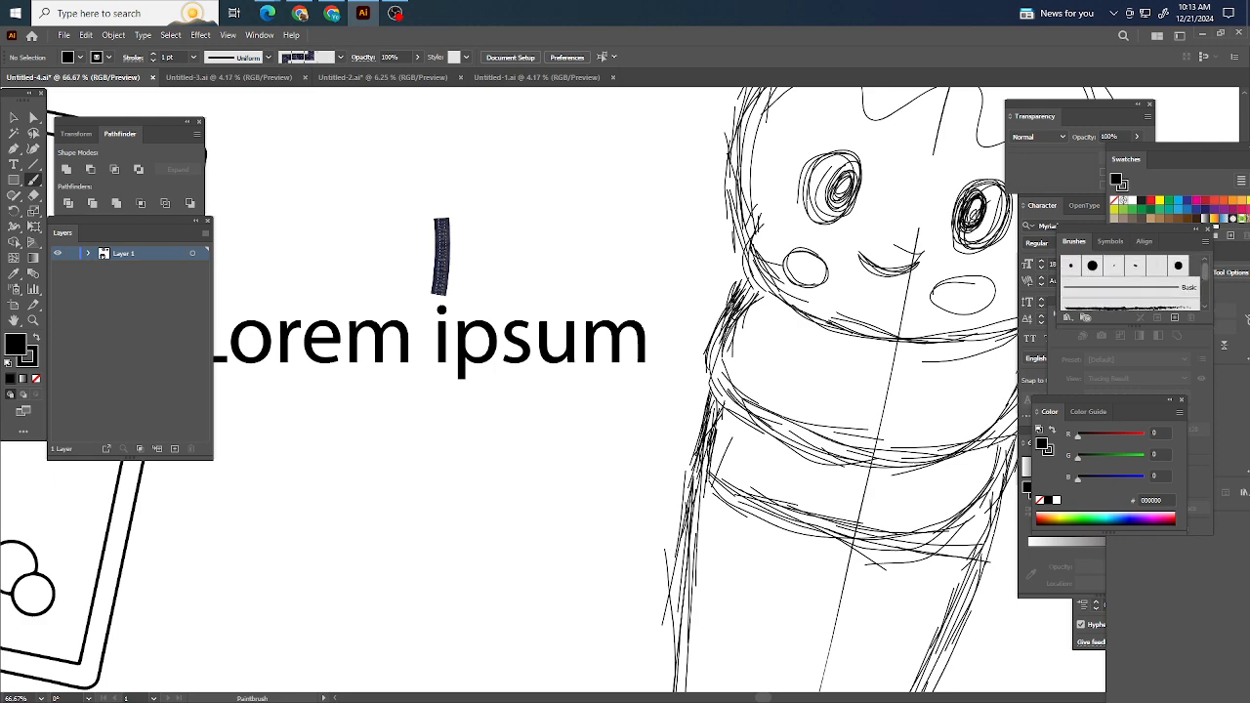
left_click(1071, 271)
left_click_drag(366, 175, 359, 276)
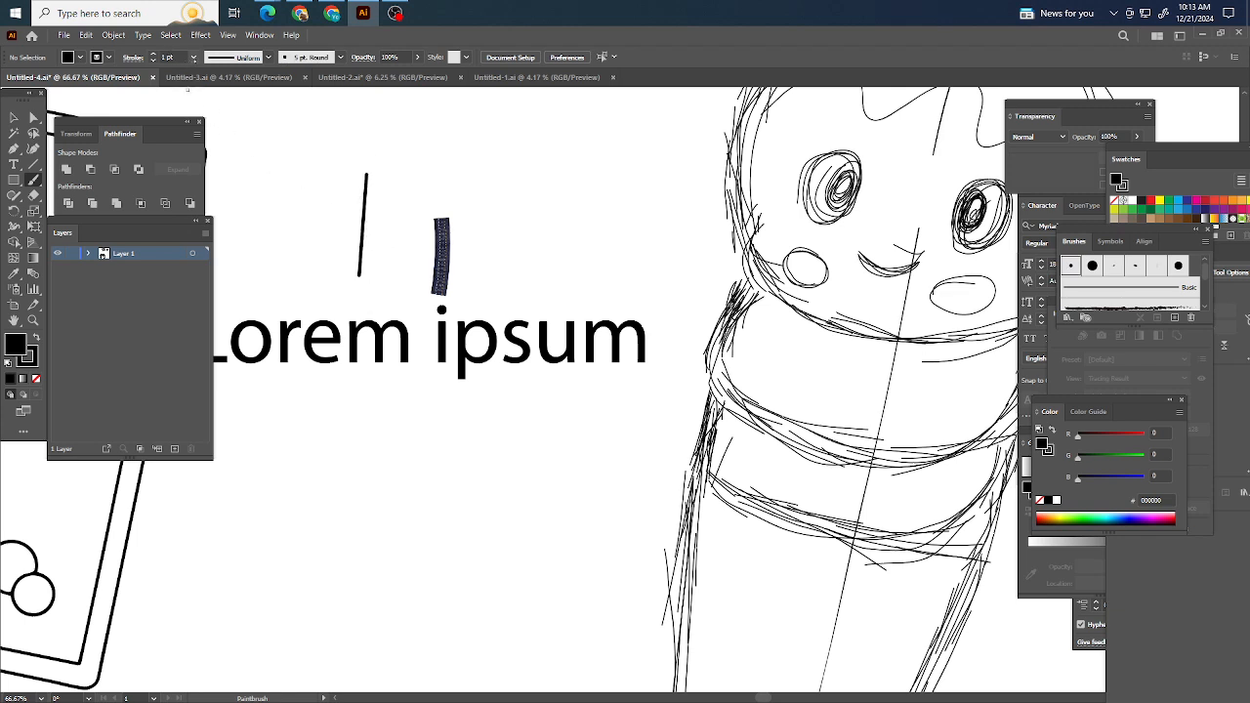
Step: Set the stroke weight to 5 pt and paint a thick test stroke above "ipsum"
left_click(192, 57)
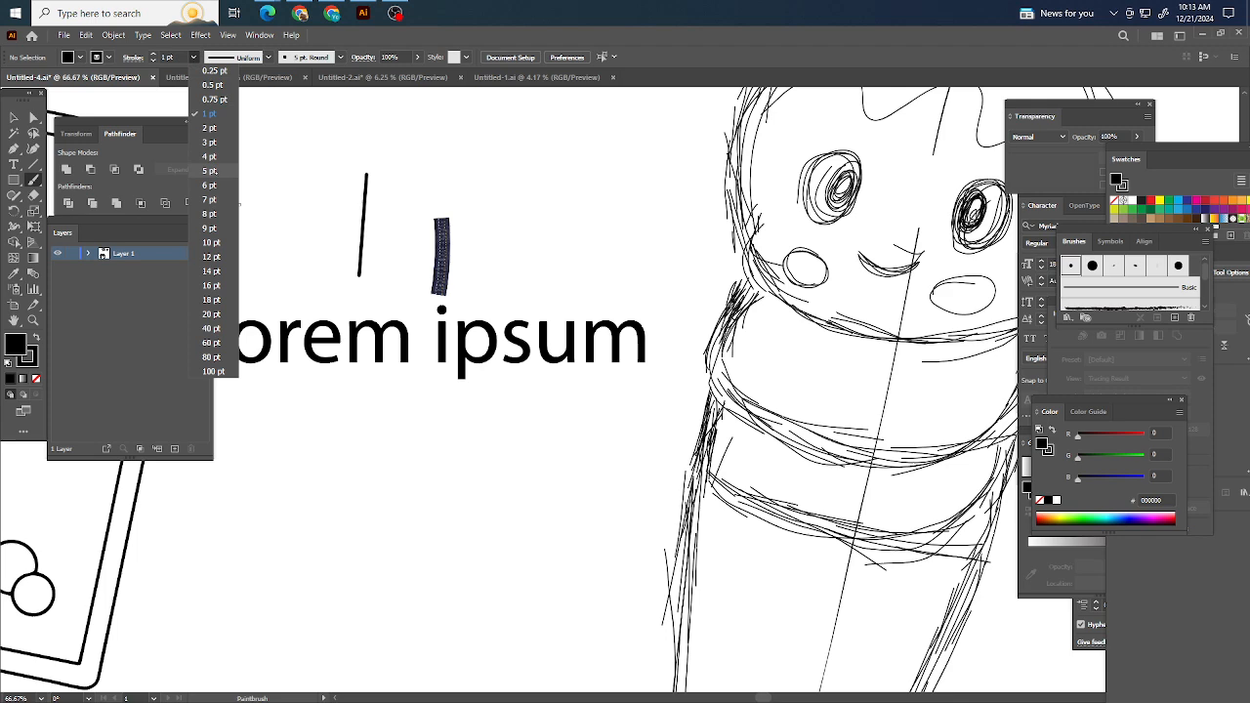
left_click(209, 171)
left_click_drag(505, 300, 513, 213)
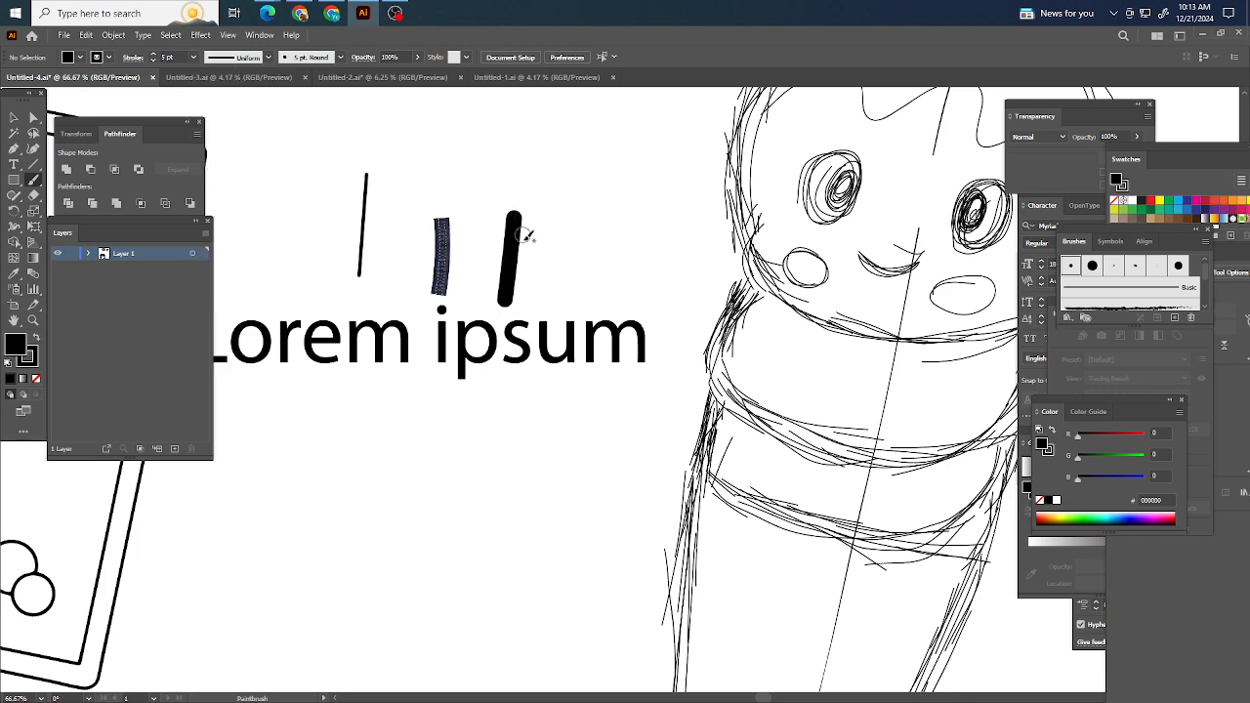
scroll(518, 278, "up", 3)
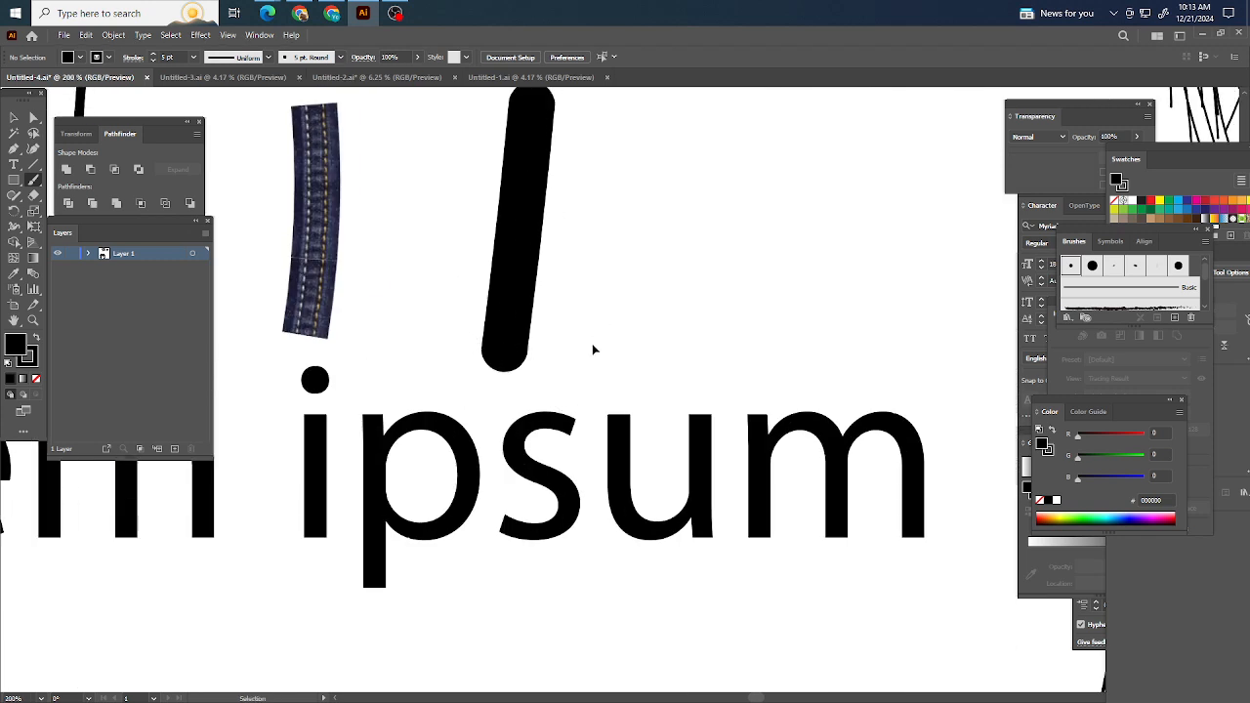
scroll(592, 349, "right", 1)
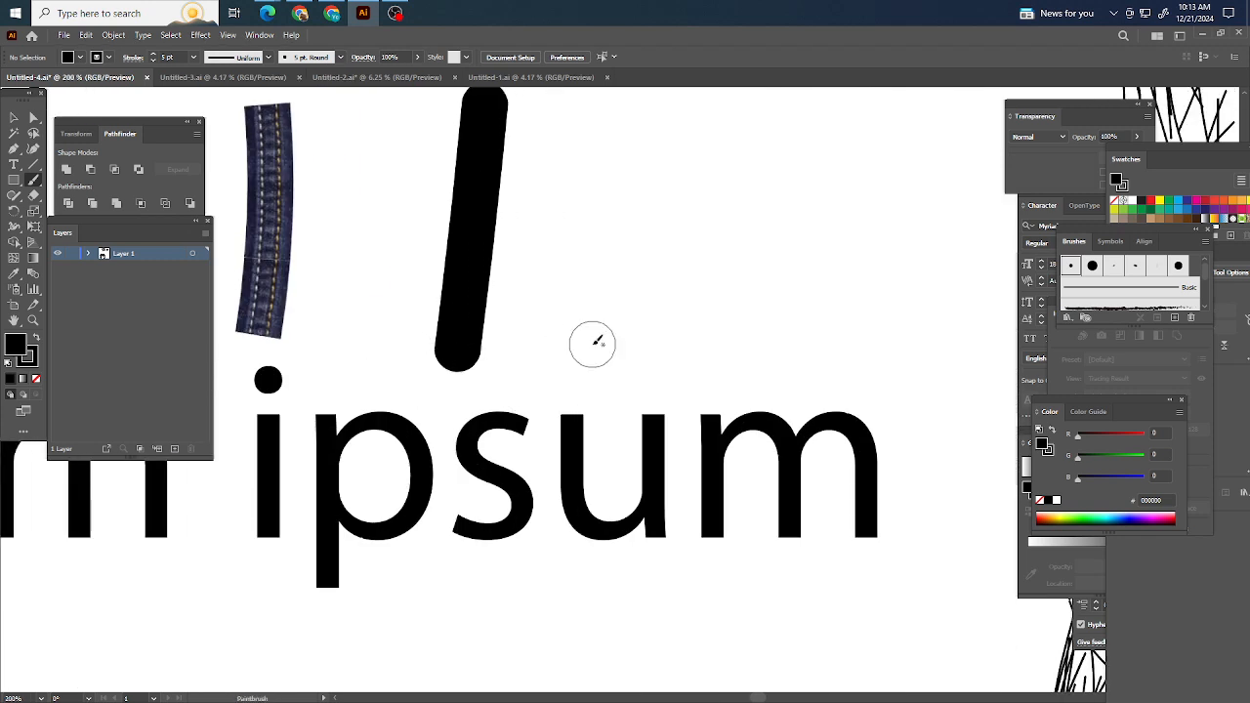
Step: Paint a 1 pt stroke above the outlined "ipsum" letters and a 4 pt stroke beside it for thickness comparison
left_click(403, 441, "ctrl")
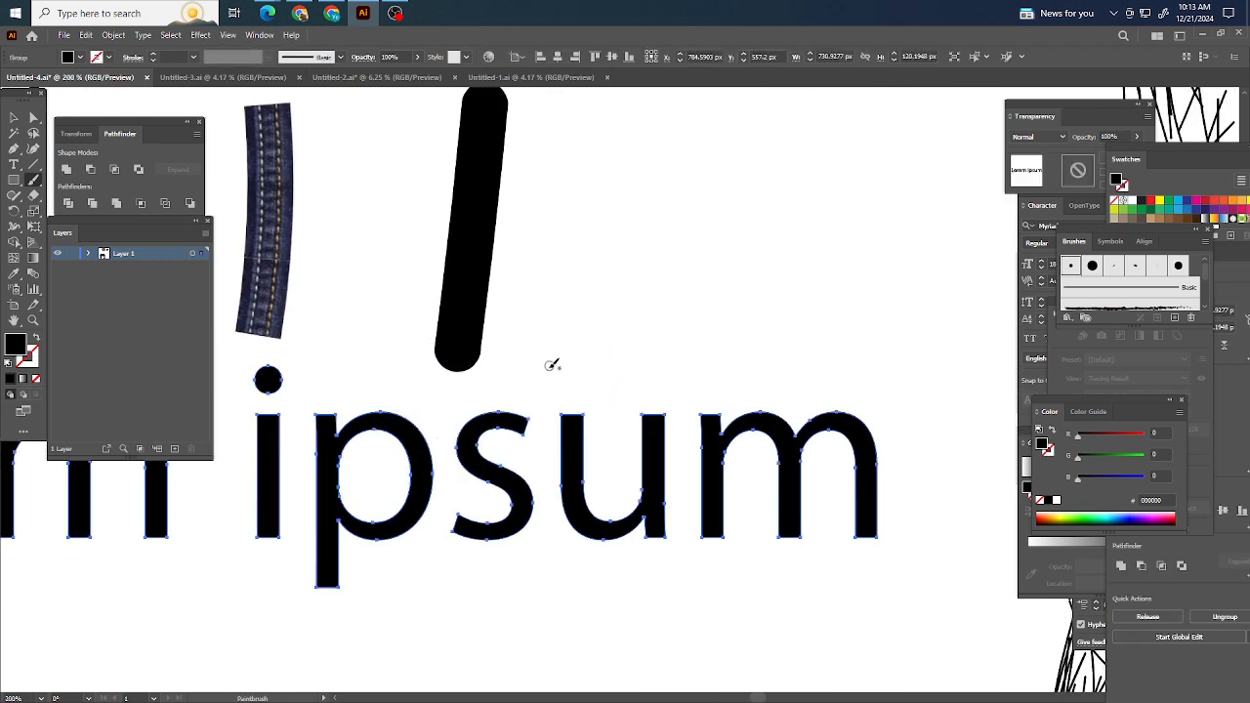
left_click_drag(550, 373, 574, 193)
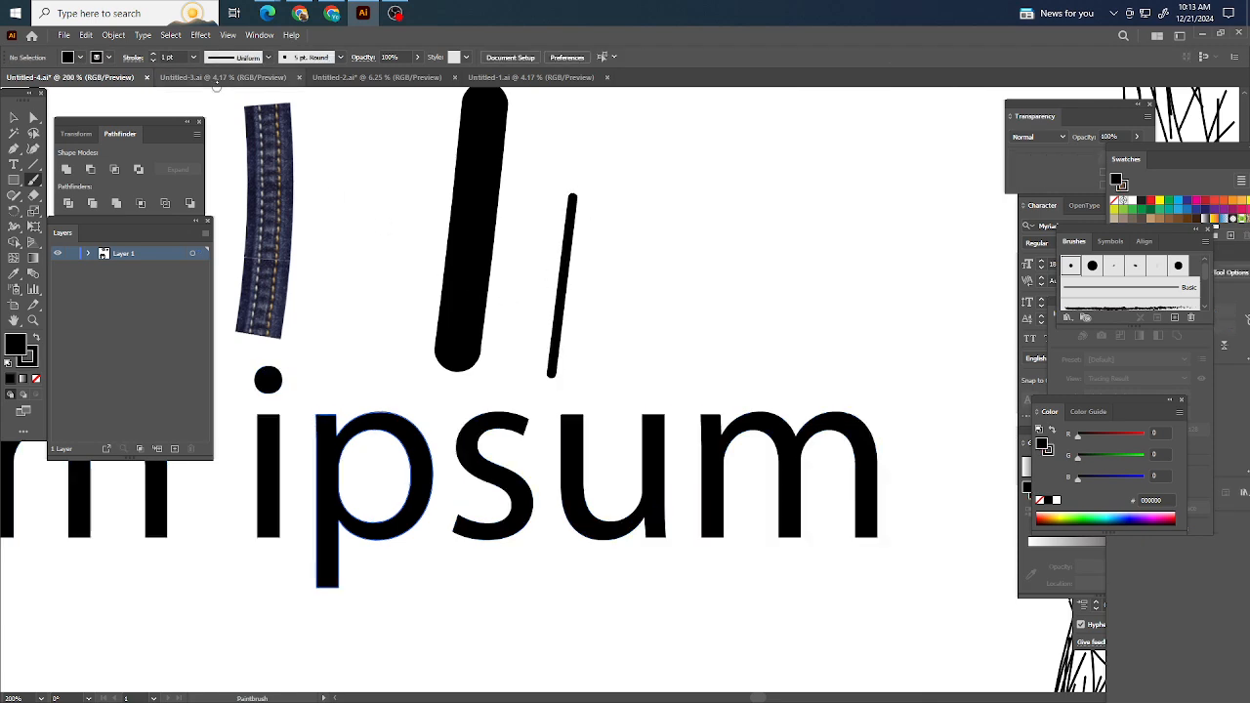
left_click(193, 57)
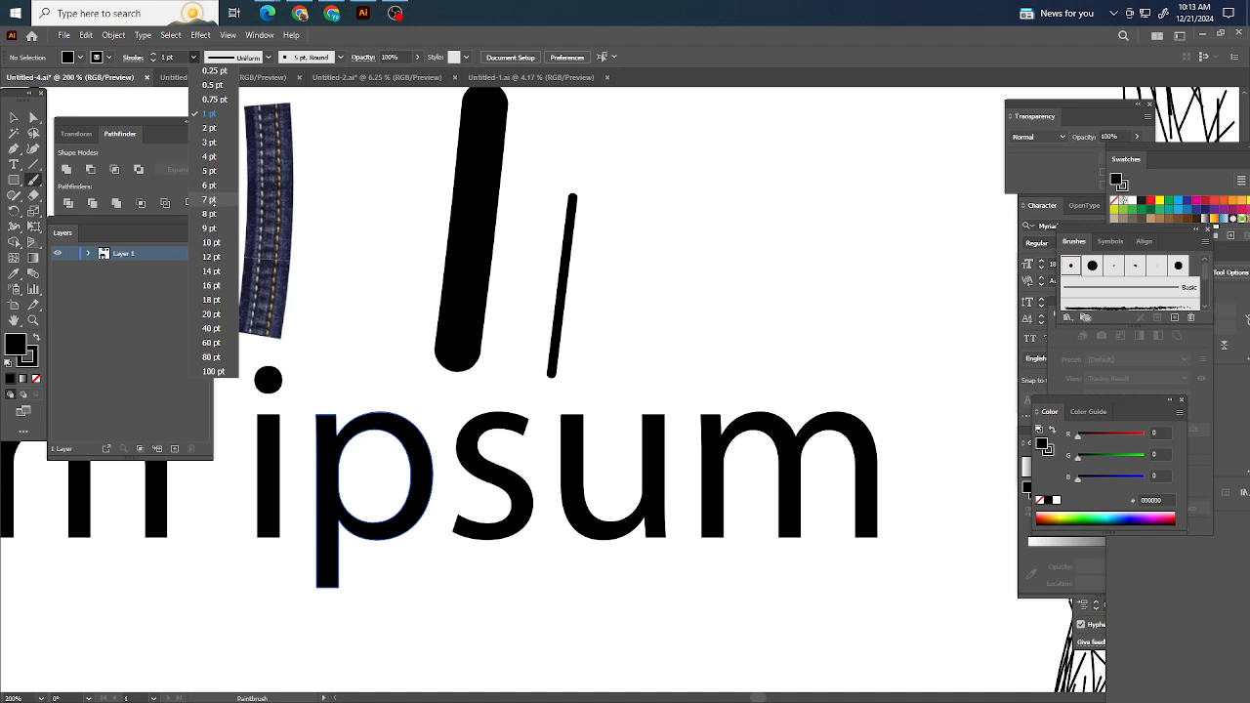
left_click(211, 156)
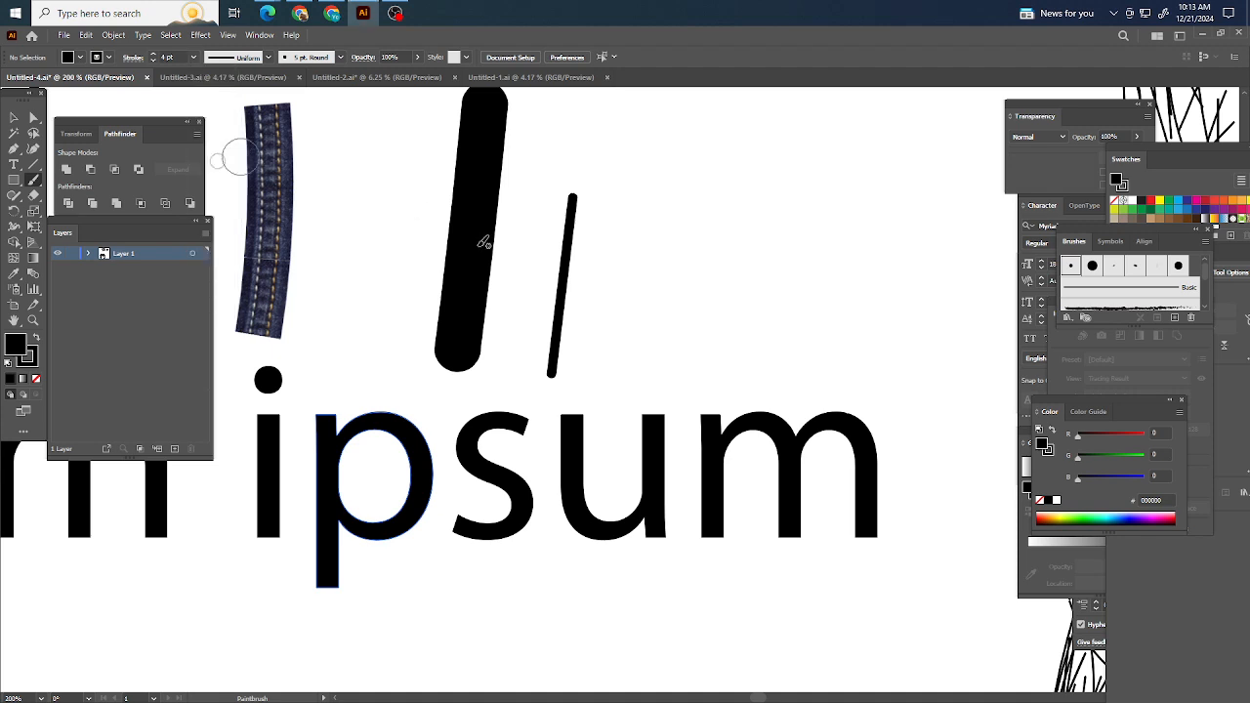
left_click_drag(658, 378, 660, 166)
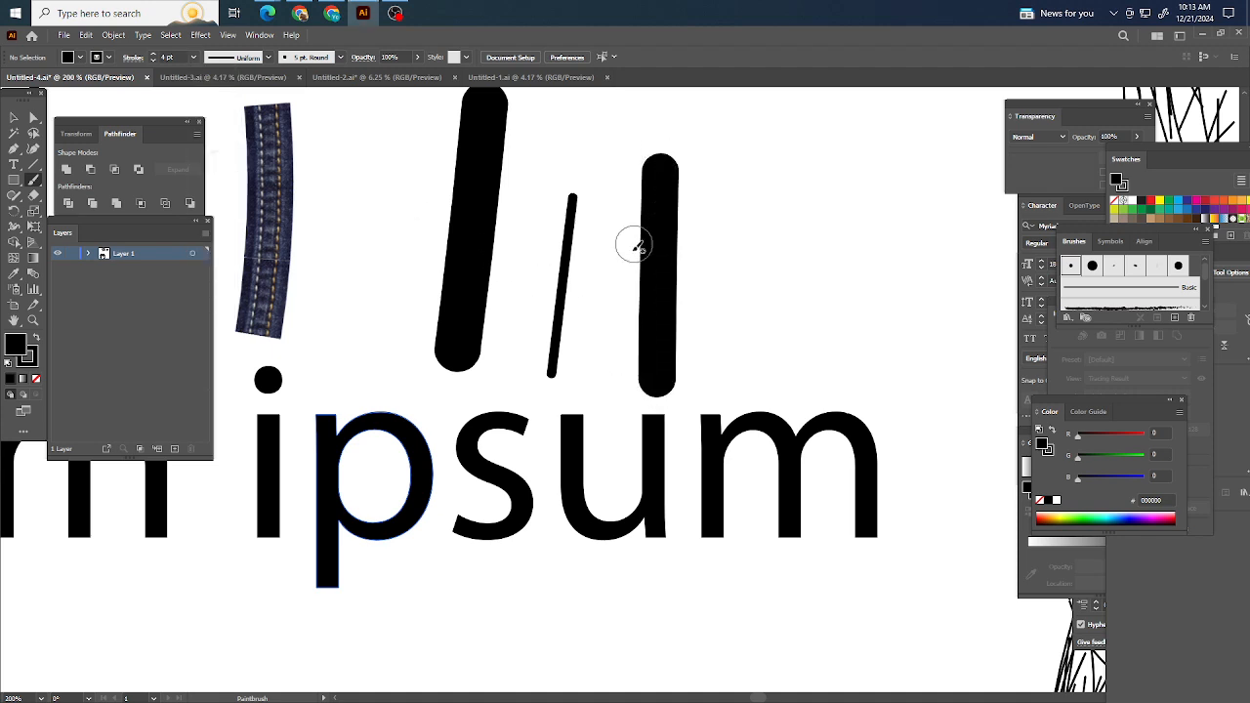
Step: Set the fill to none and paint further 4 pt vertical strokes above the end of "ipsum"
left_click(35, 377)
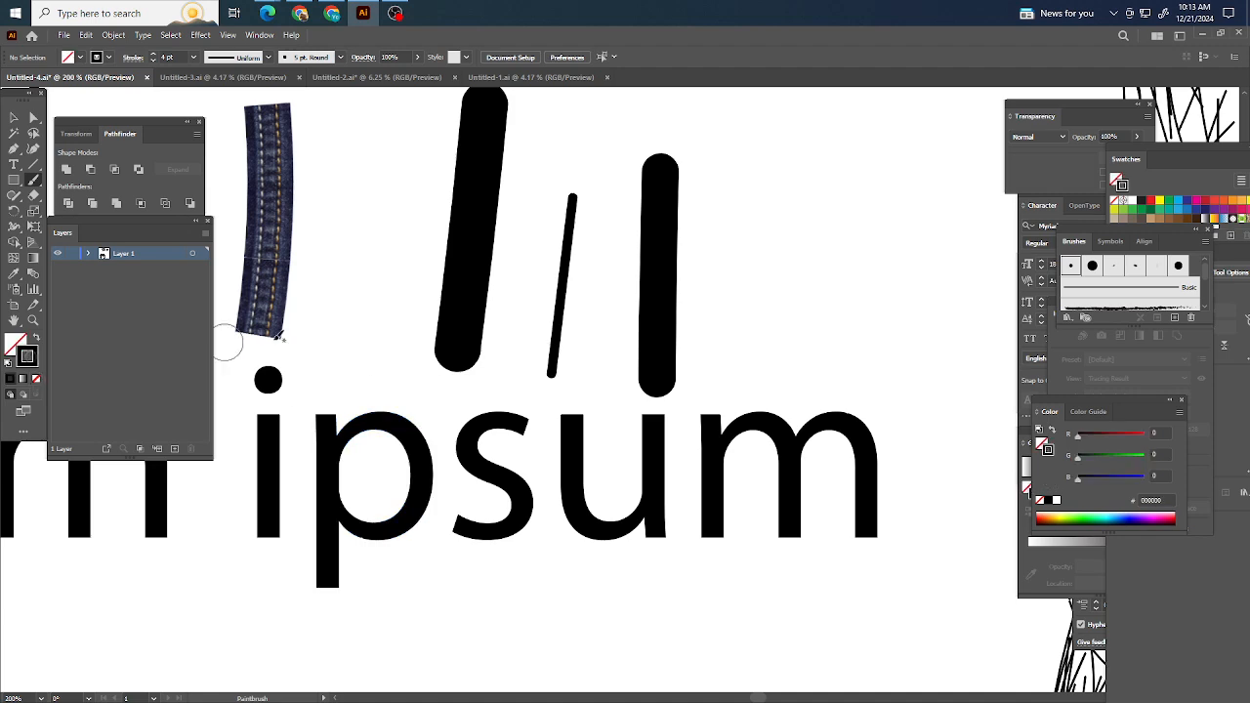
left_click_drag(707, 381, 715, 181)
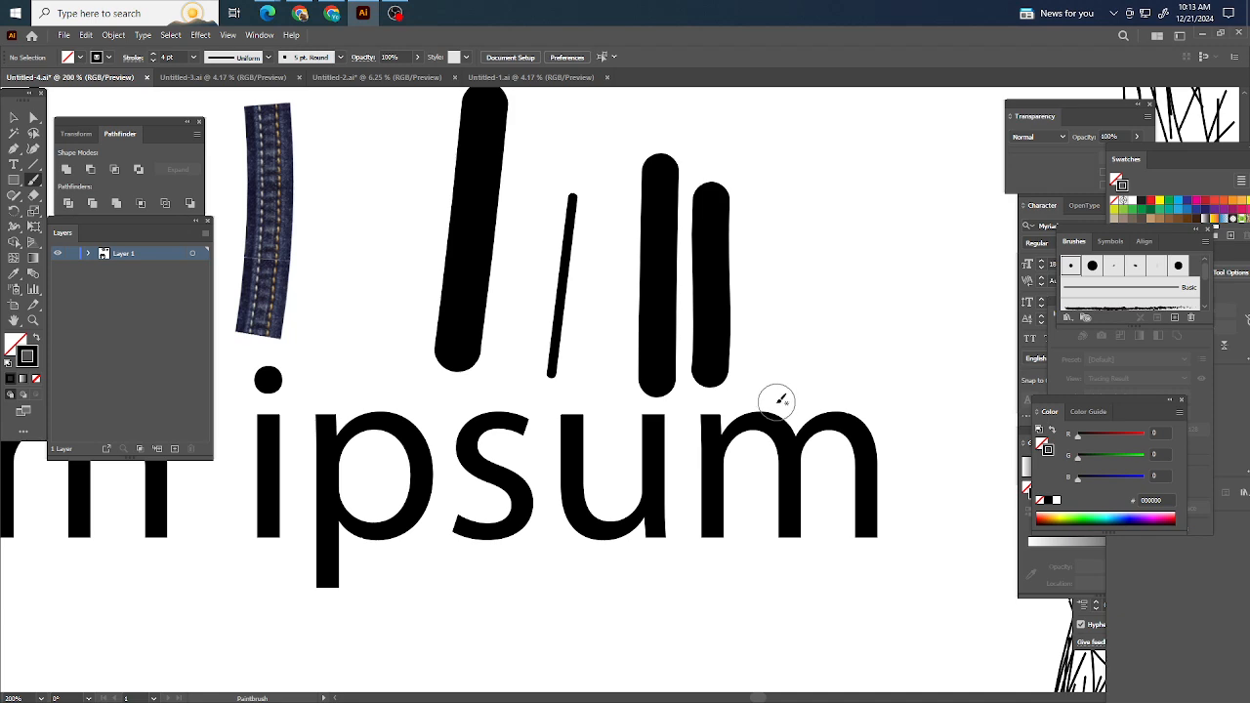
scroll(748, 140, "down", 3)
scroll(677, 228, "right", 3)
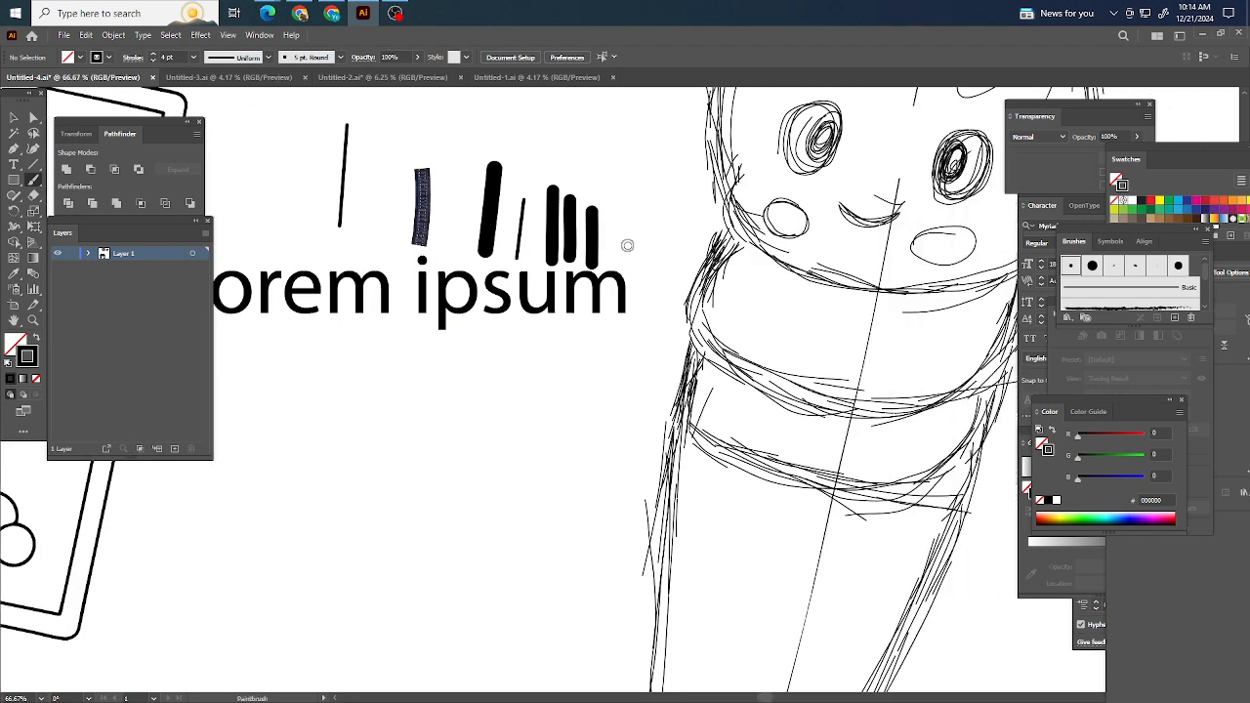
Step: Paint three 4 pt strokes beneath the letters of "ipsum" to compare brush thickness with the lettering
scroll(627, 245, "down", 1)
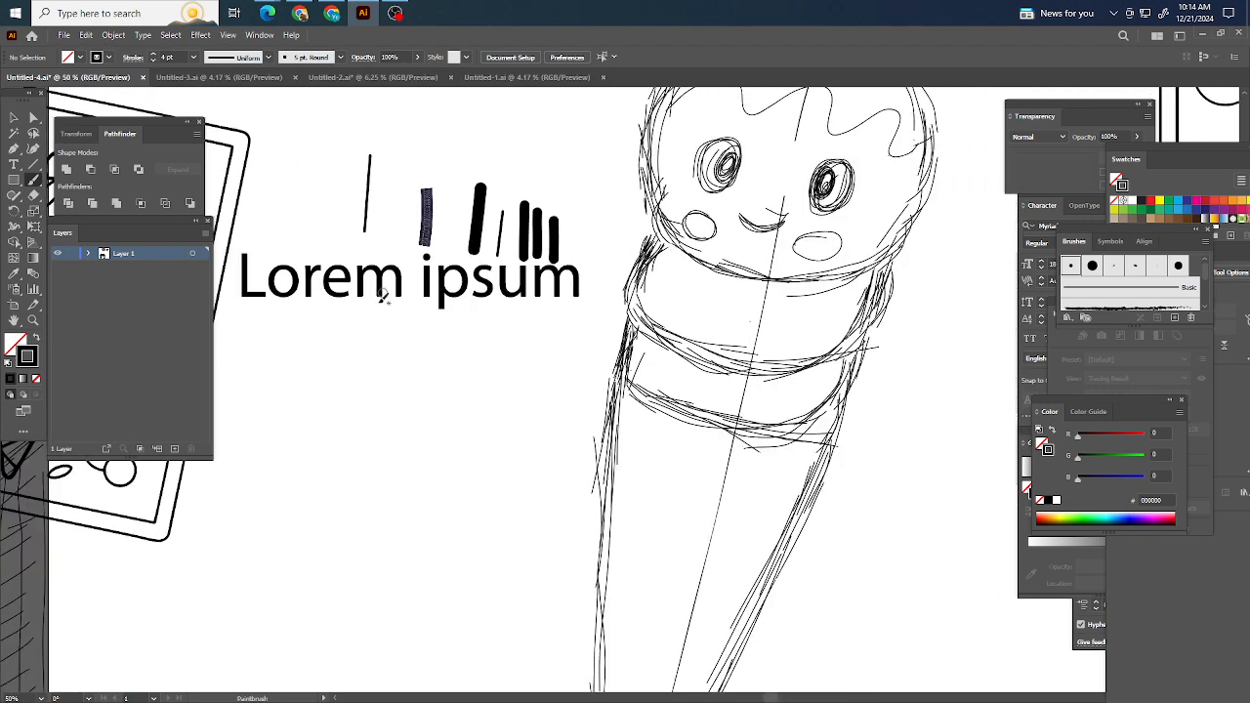
left_click_drag(428, 308, 423, 393)
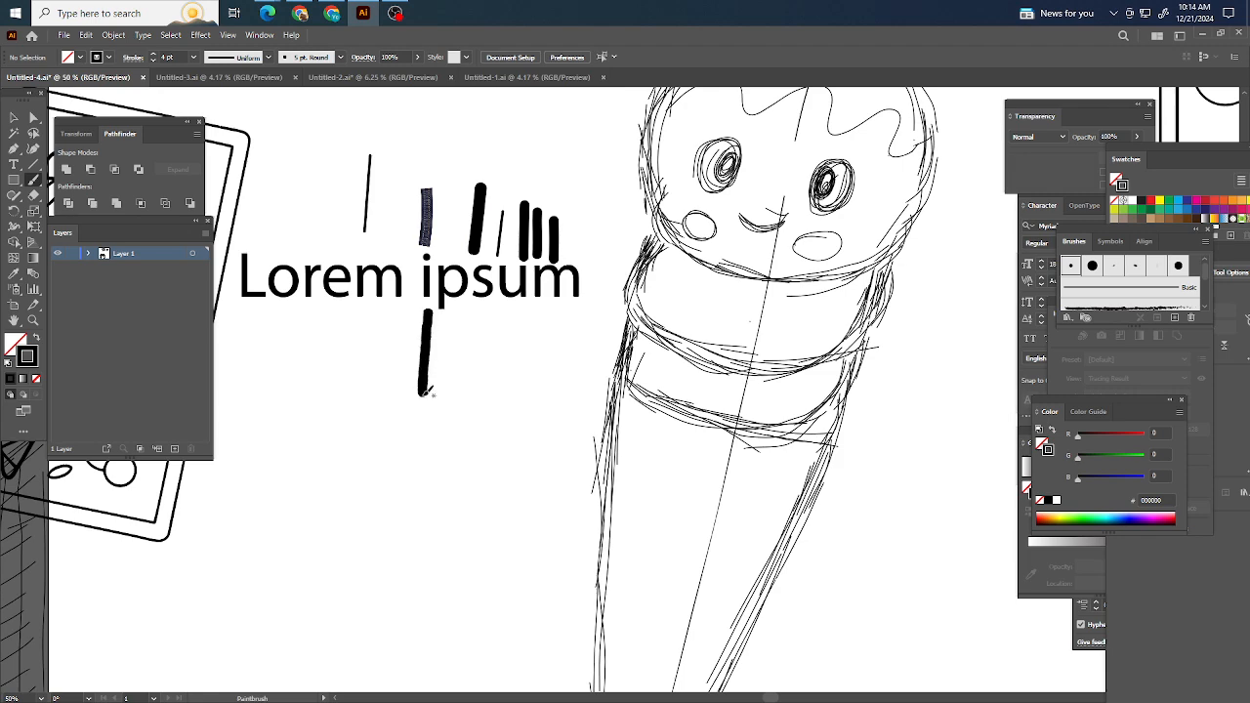
left_click_drag(444, 314, 447, 385)
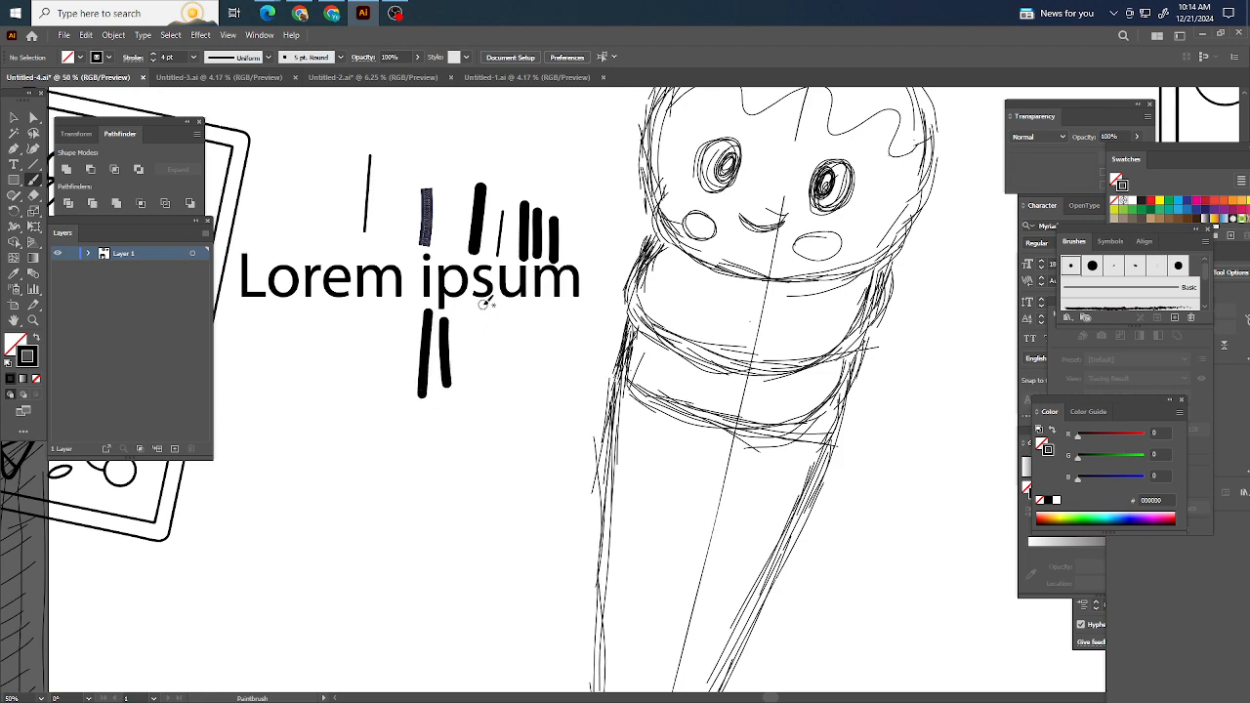
left_click_drag(483, 309, 477, 341)
Step: Set the stroke weight to 3 pt and paint two slanted strokes beneath the "Lorem ipsum" lettering
left_click(193, 57)
left_click(205, 134)
left_click_drag(505, 321, 492, 417)
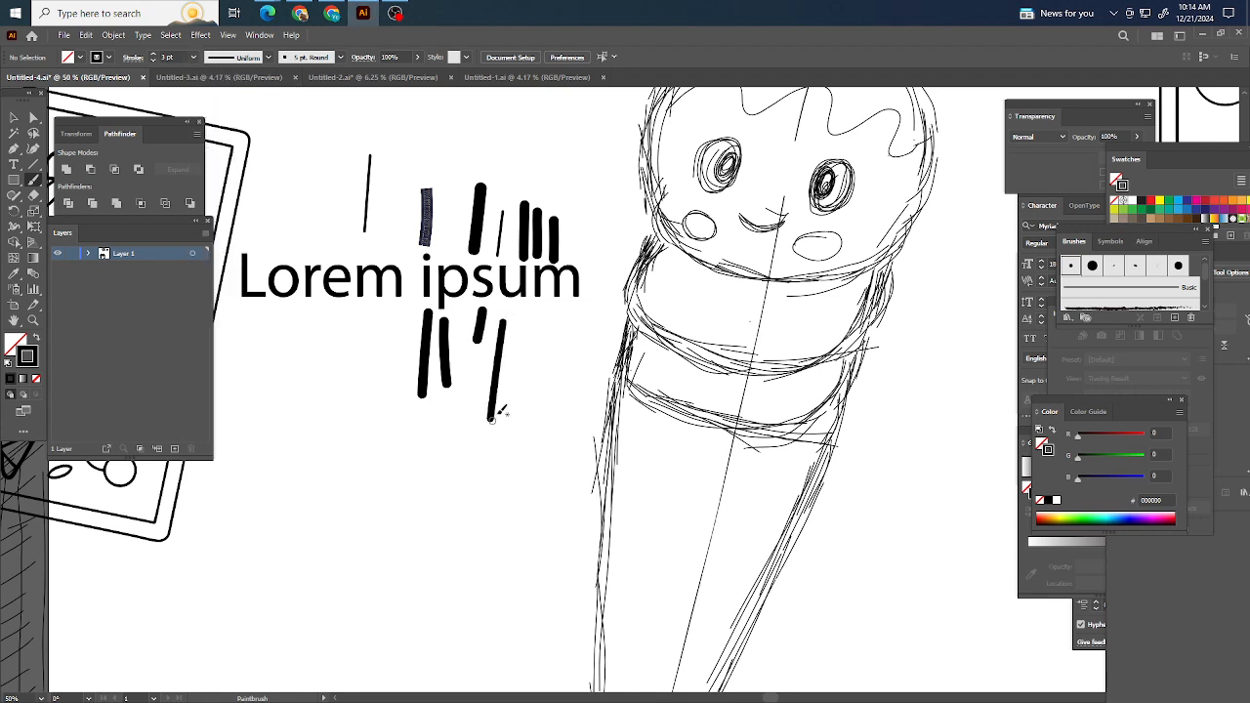
left_click_drag(363, 314, 349, 410)
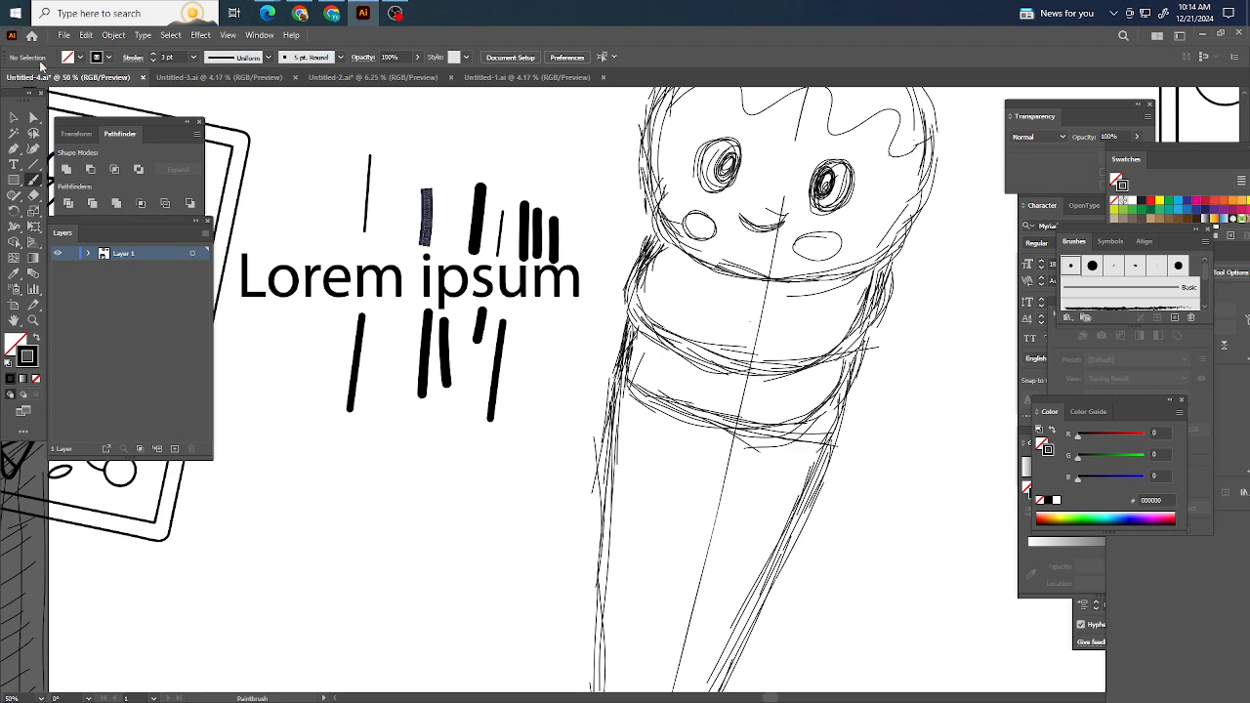
Step: Delete the outlined "Lorem ipsum" text together with all test strokes around it
left_click(13, 117)
scroll(259, 204, "down", 1)
scroll(410, 252, "left", 1)
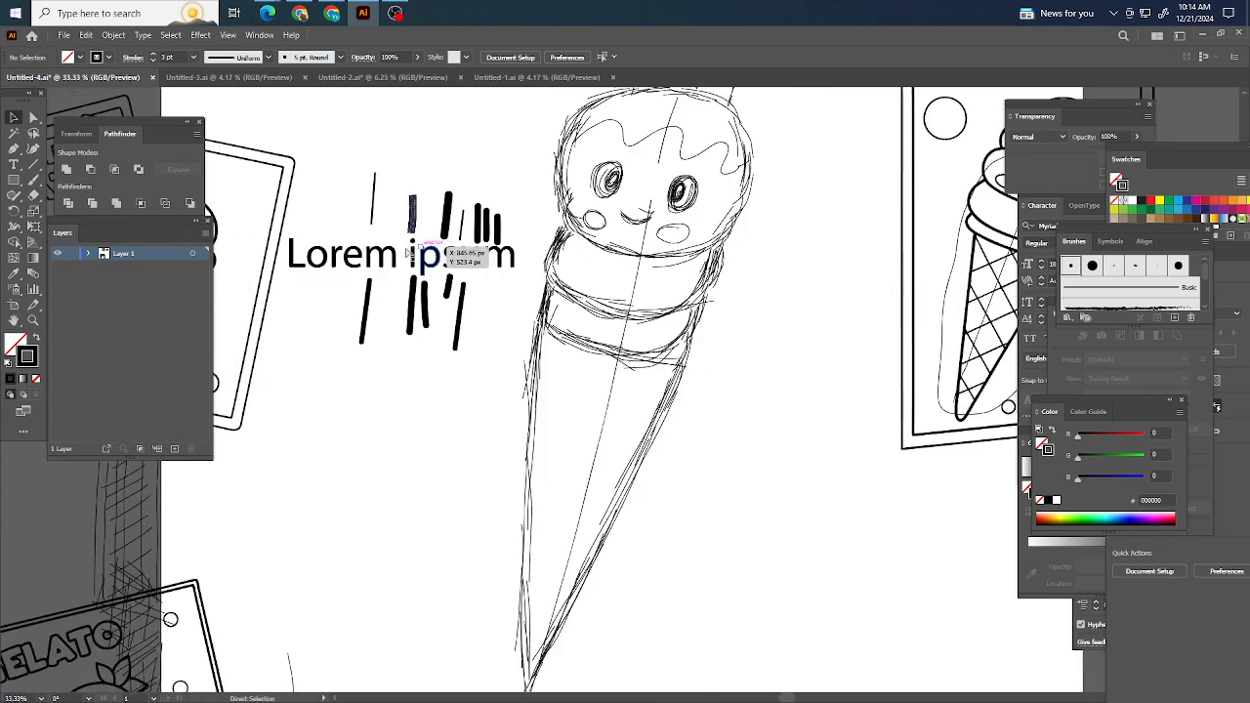
left_click_drag(365, 176, 514, 357)
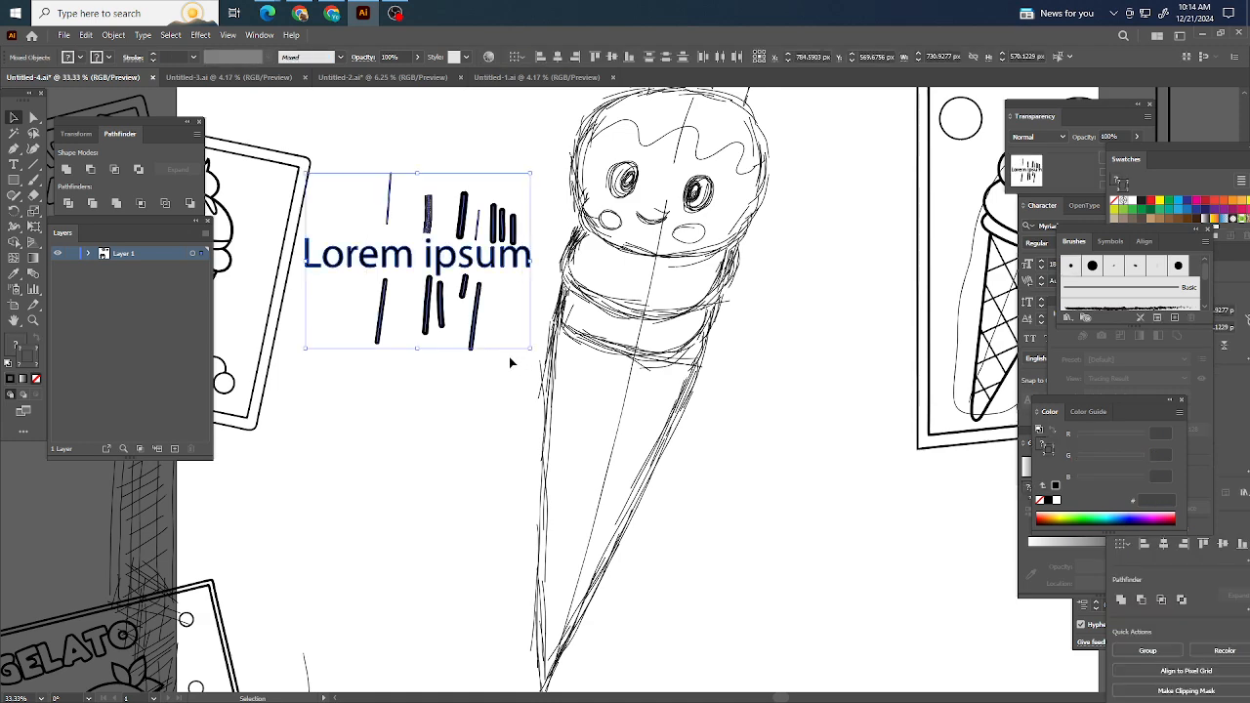
key("Delete")
Step: Switch back to the Blob Brush tool for the ice cream cone sketch
scroll(747, 378, "right", 2)
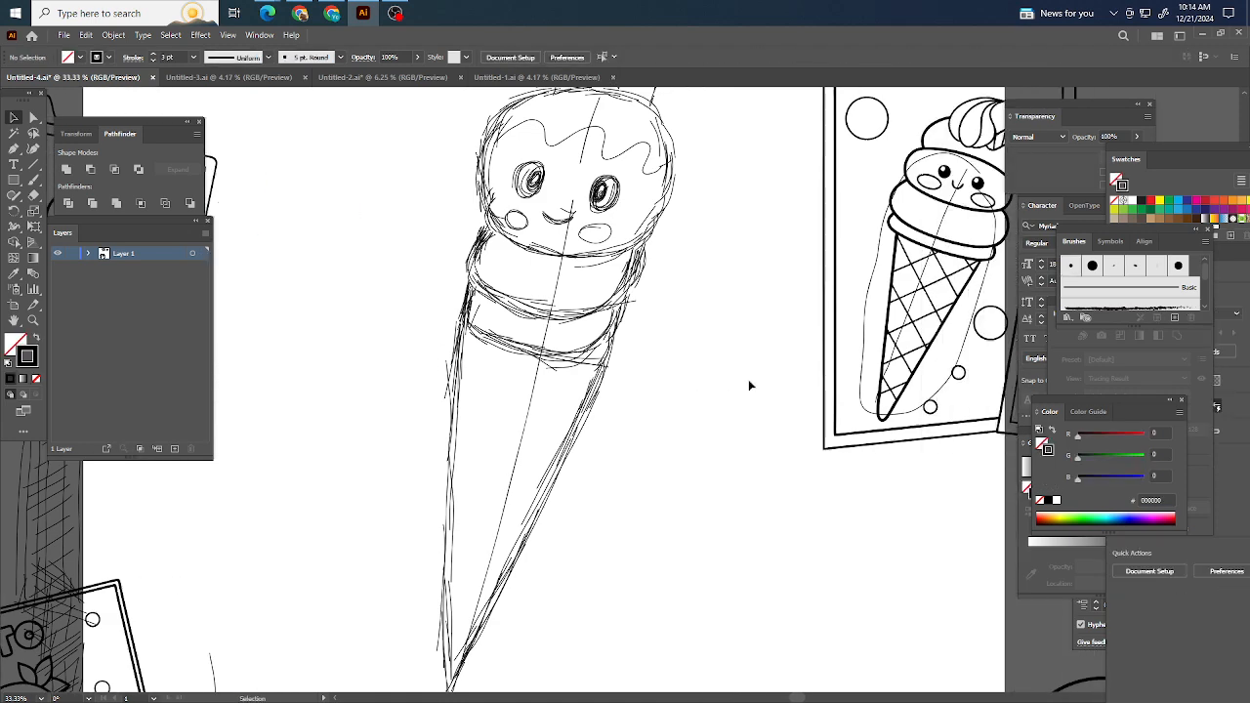
scroll(748, 379, "down", 1)
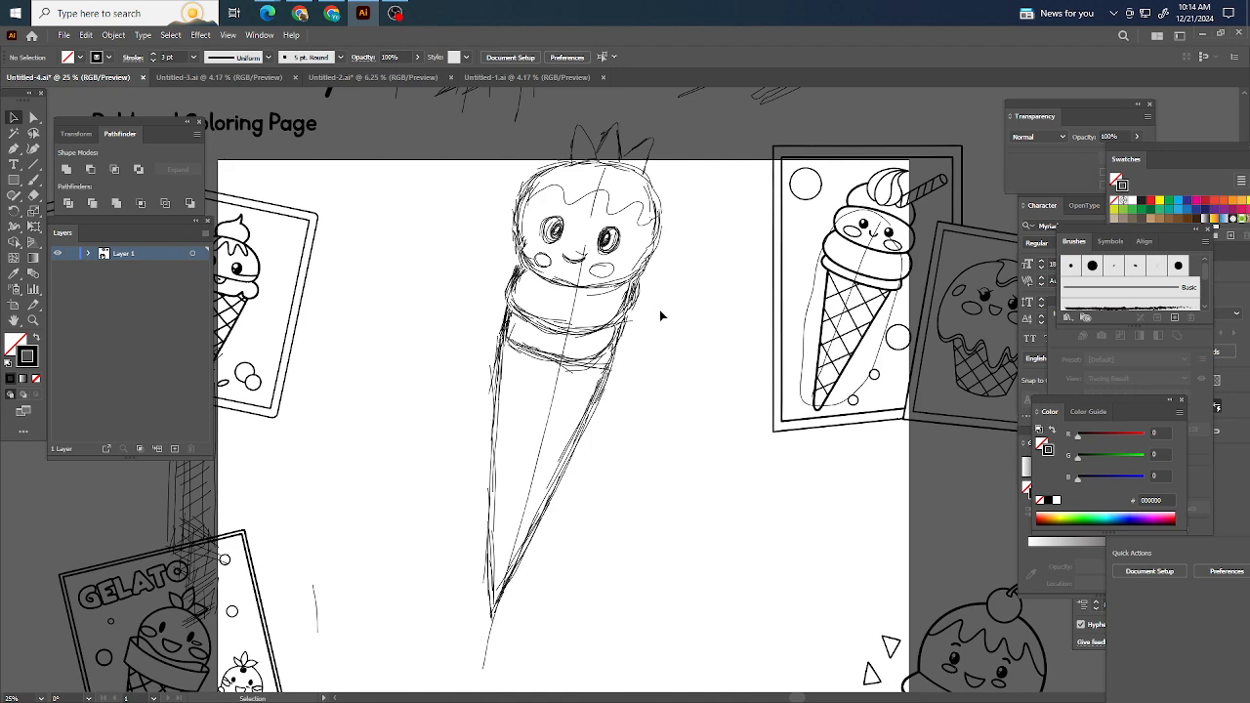
scroll(674, 336, "up", 1)
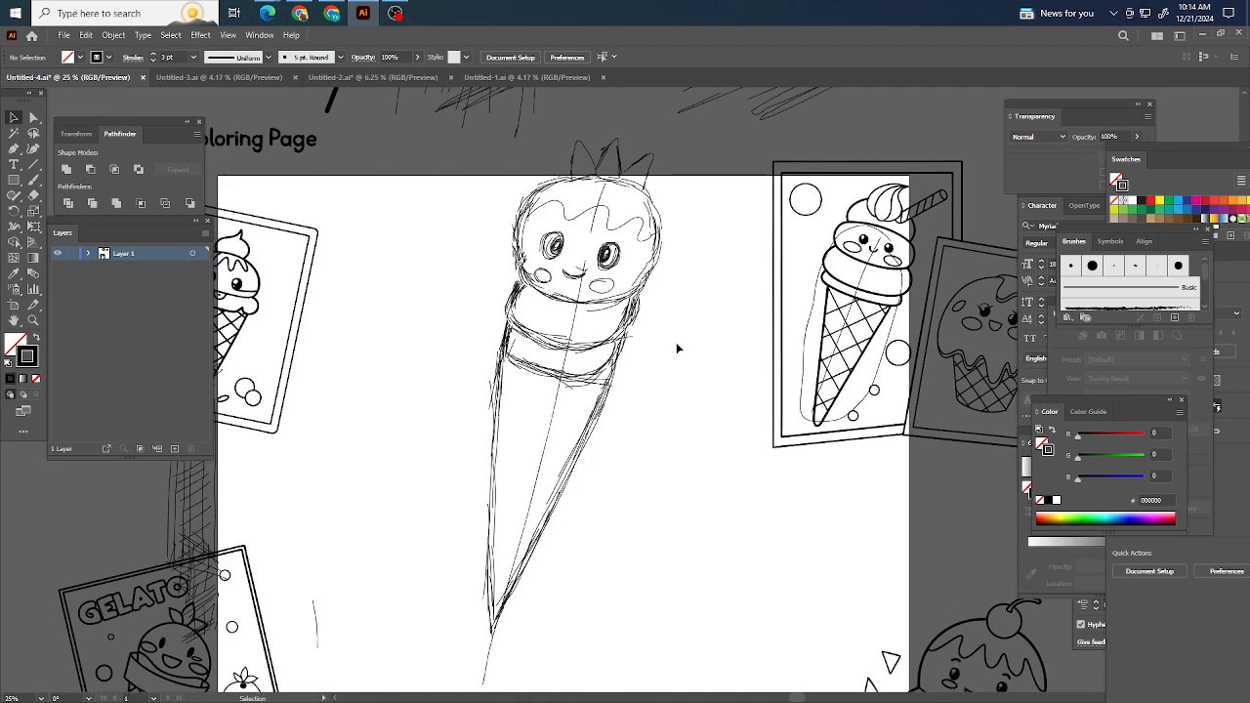
key("b")
left_click_drag(34, 180, 75, 192)
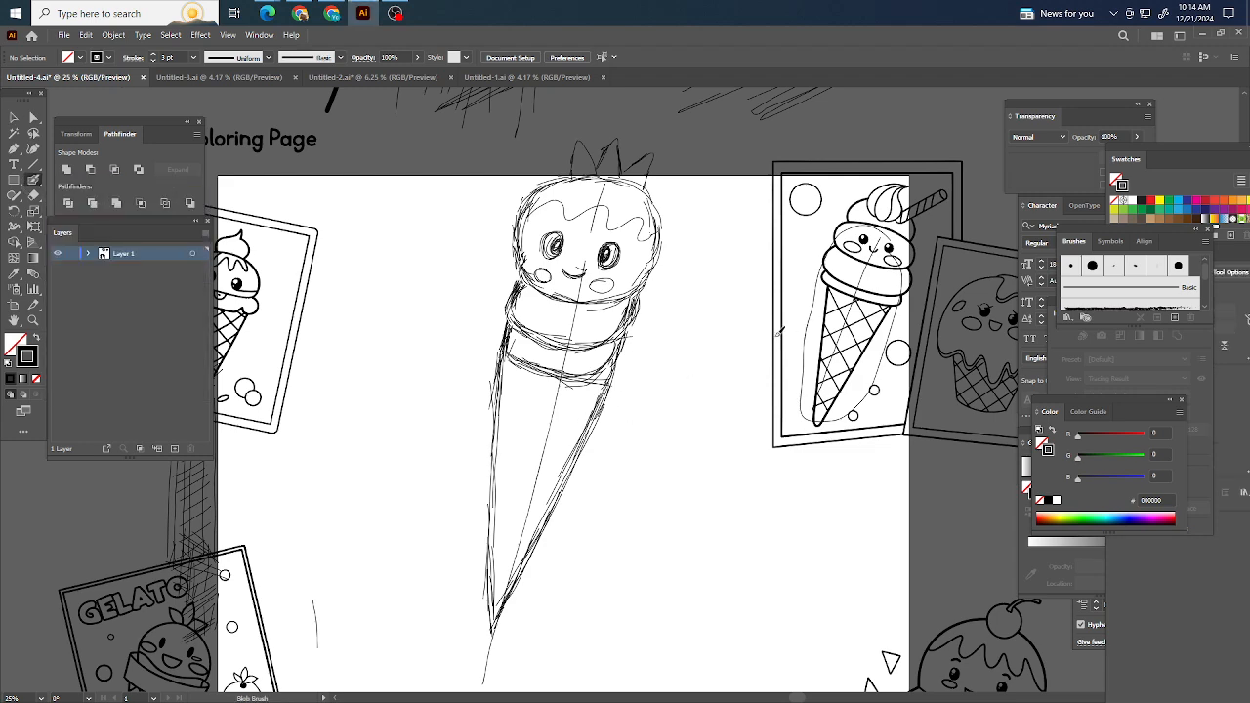
scroll(694, 385, "up", 1)
scroll(695, 362, "down", 4)
scroll(694, 362, "up", 4)
scroll(712, 365, "down", 1)
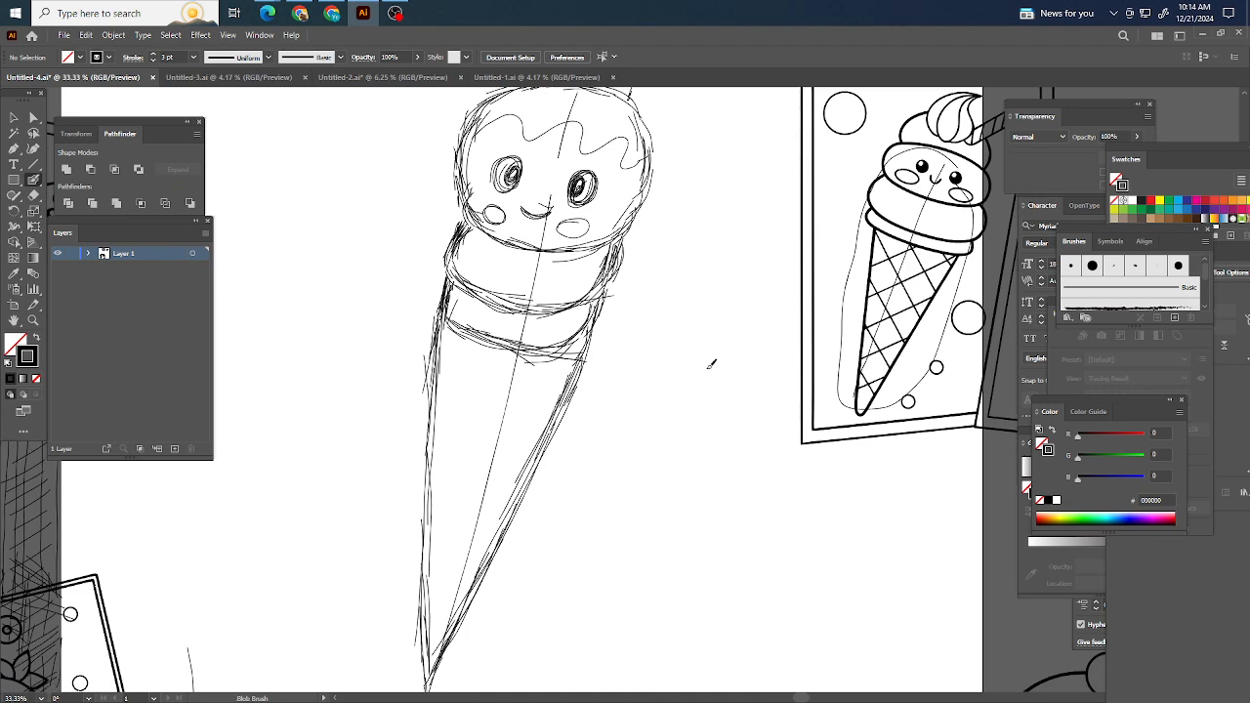
scroll(709, 367, "down", 1)
scroll(711, 365, "left", 1)
scroll(701, 364, "down", 1)
scroll(702, 362, "right", 2)
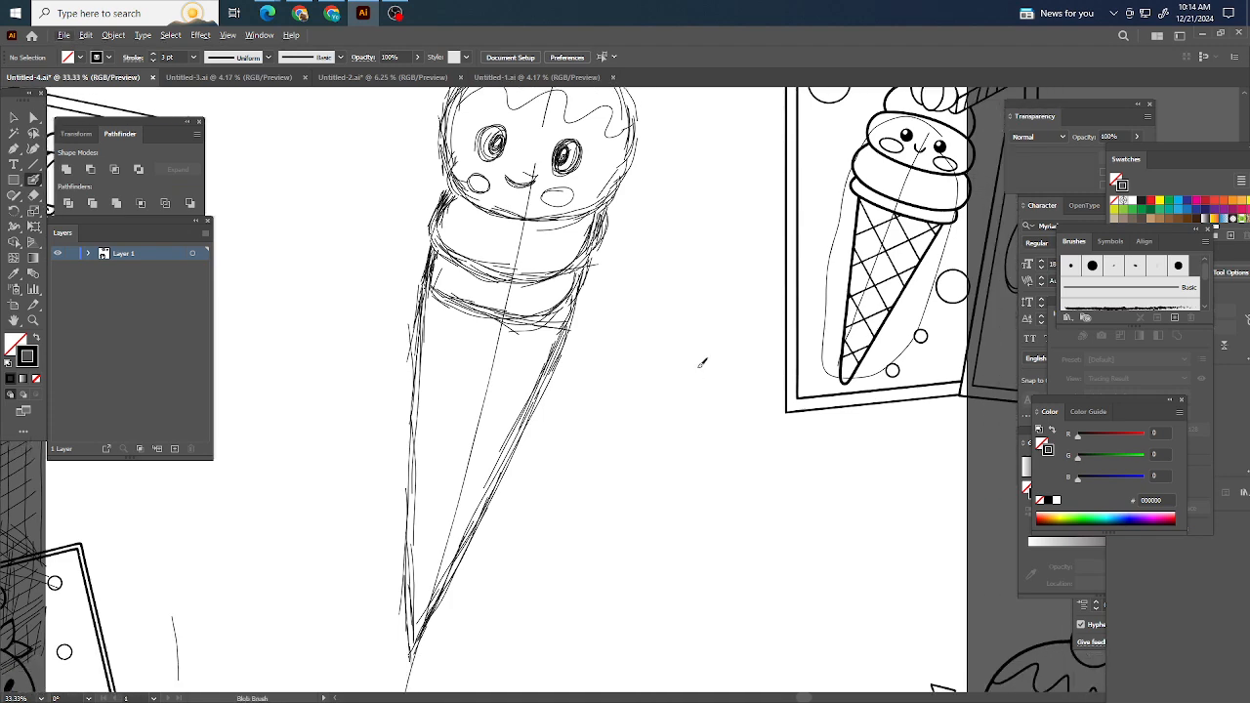
Step: Reduce the brush stroke to 1 pt and sketch a striped wafer stick rising from the scoop's upper right side
key("bracketleft")
key("bracketleft")
scroll(527, 193, "down", 1)
scroll(586, 215, "up", 1)
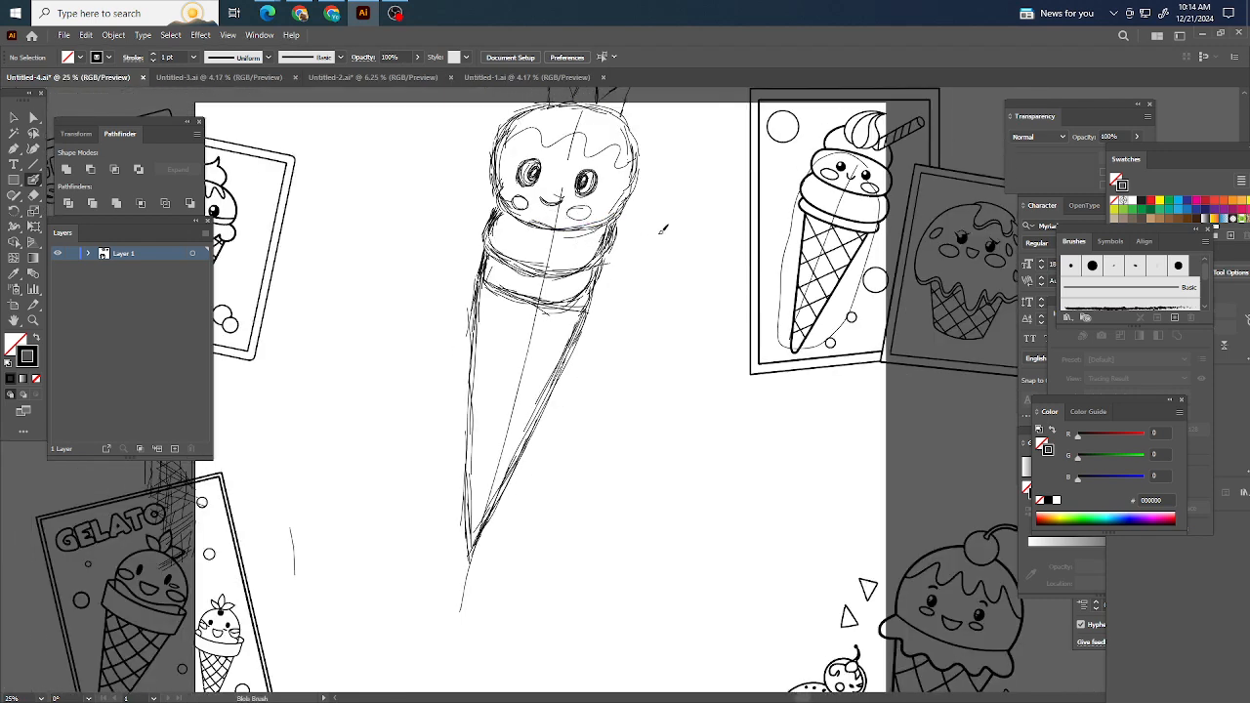
scroll(669, 237, "left", 1)
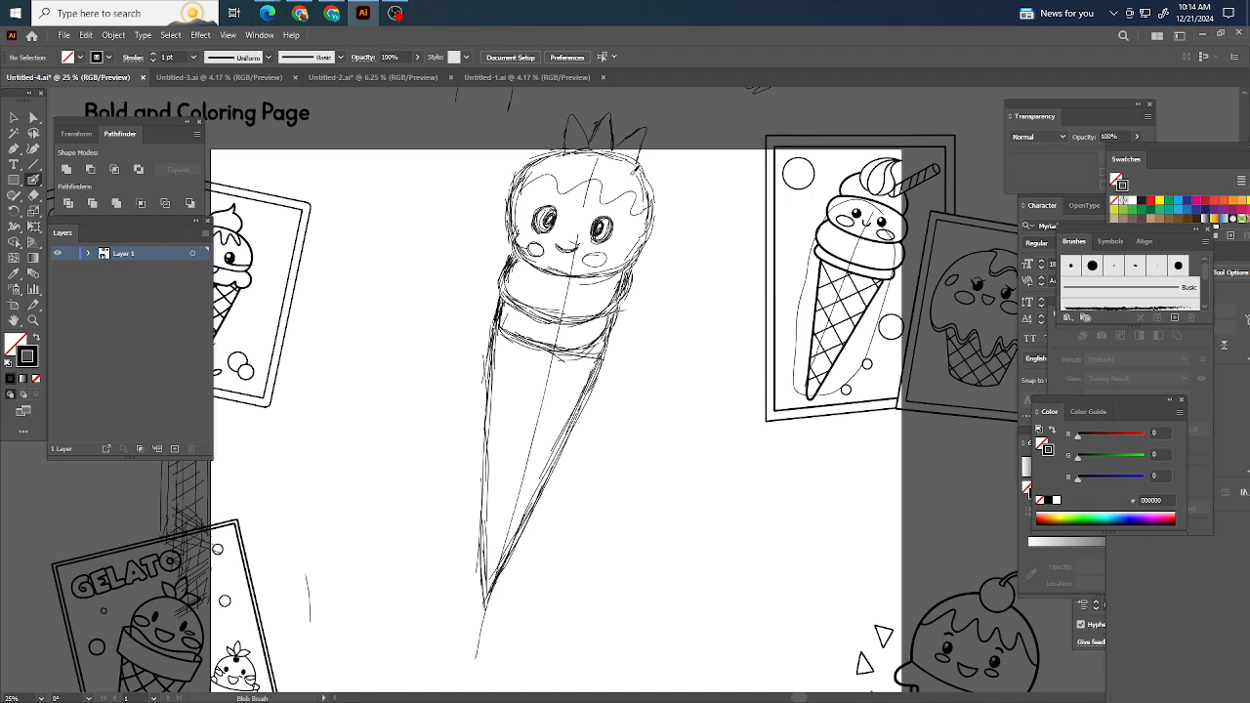
left_click_drag(615, 174, 703, 128)
left_click_drag(692, 158, 713, 149)
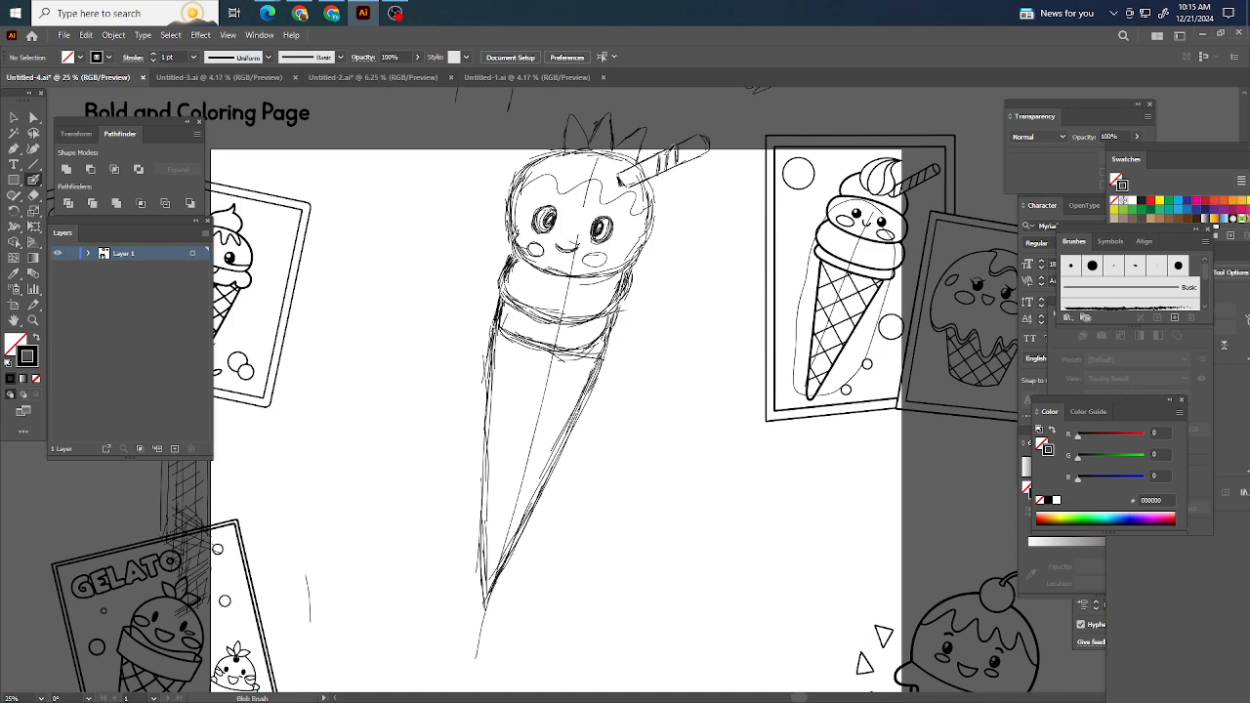
left_click_drag(691, 138, 633, 163)
Step: Sketch crossing diagonal lines down the whole cone to form a waffle pattern
left_click_drag(491, 368, 547, 347)
left_click_drag(485, 397, 564, 359)
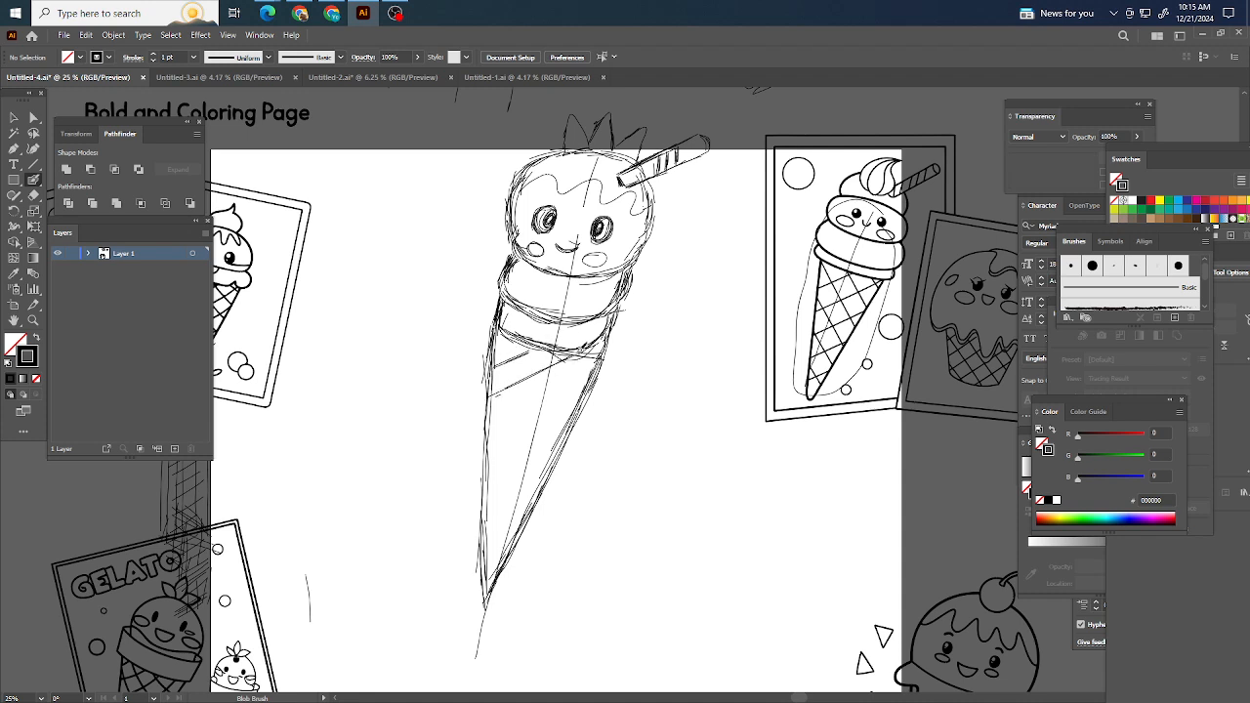
left_click_drag(486, 423, 597, 359)
left_click_drag(531, 398, 591, 365)
left_click_drag(478, 456, 588, 393)
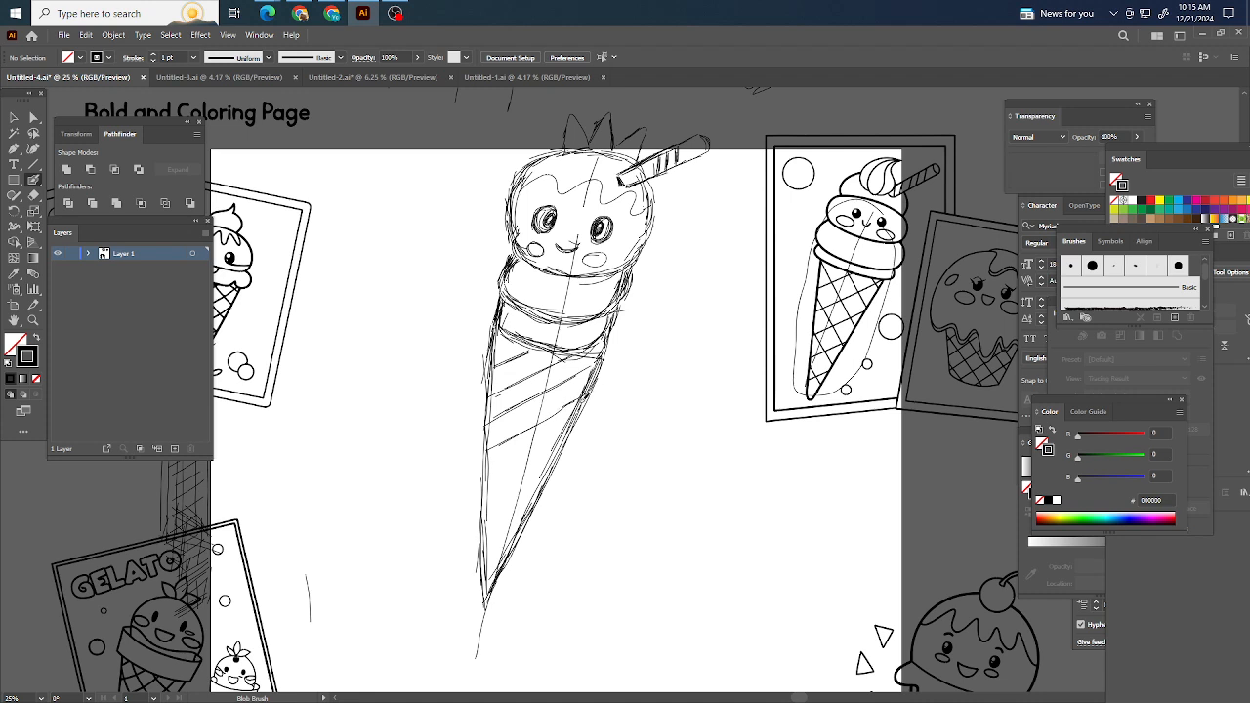
left_click_drag(487, 482, 569, 427)
left_click_drag(496, 507, 549, 471)
left_click_drag(491, 500, 517, 543)
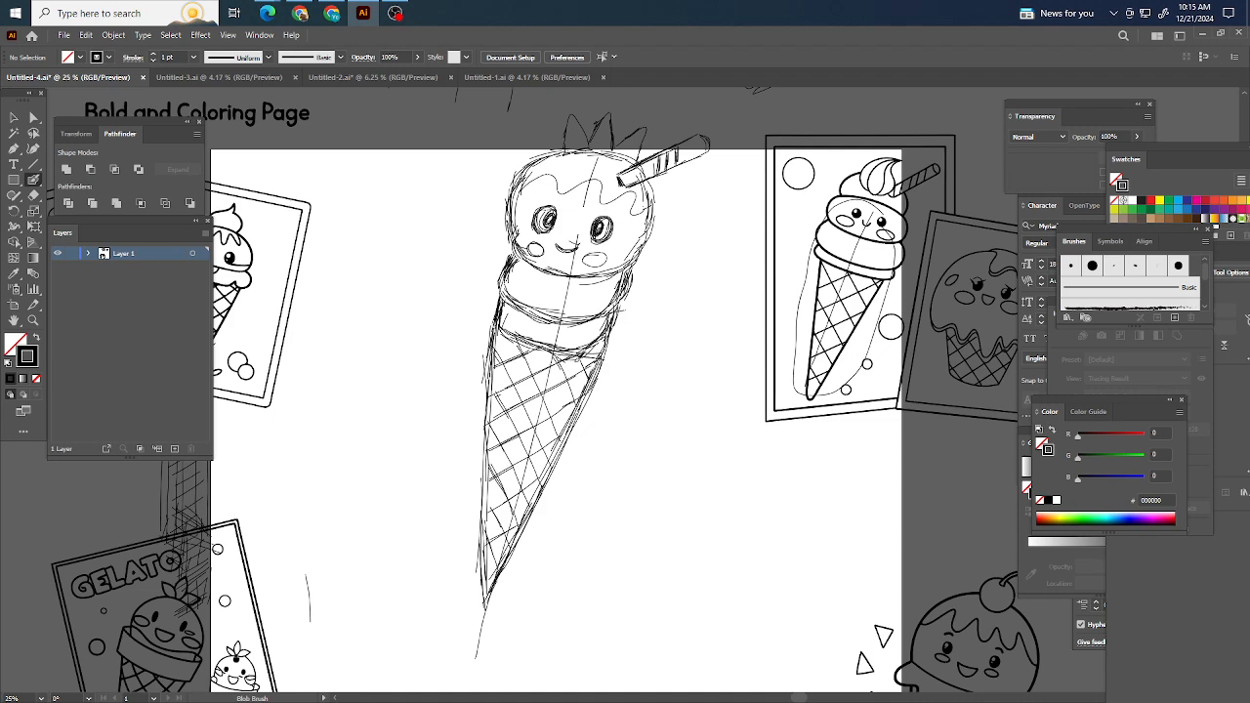
Step: Sketch six decorative circles of varying sizes around the ice cream cone with the Blob Brush
scroll(580, 354, "down", 2)
left_click_drag(580, 354, 652, 368)
scroll(543, 365, "up", 1)
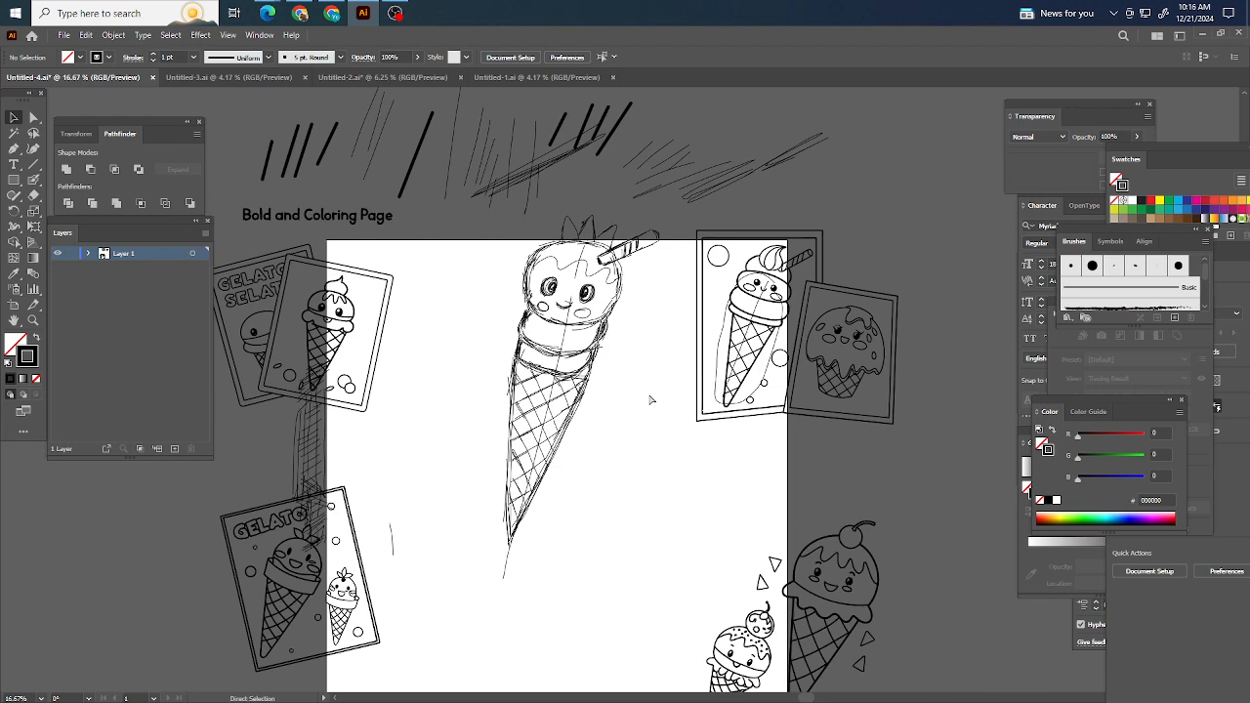
scroll(650, 399, "left", 1)
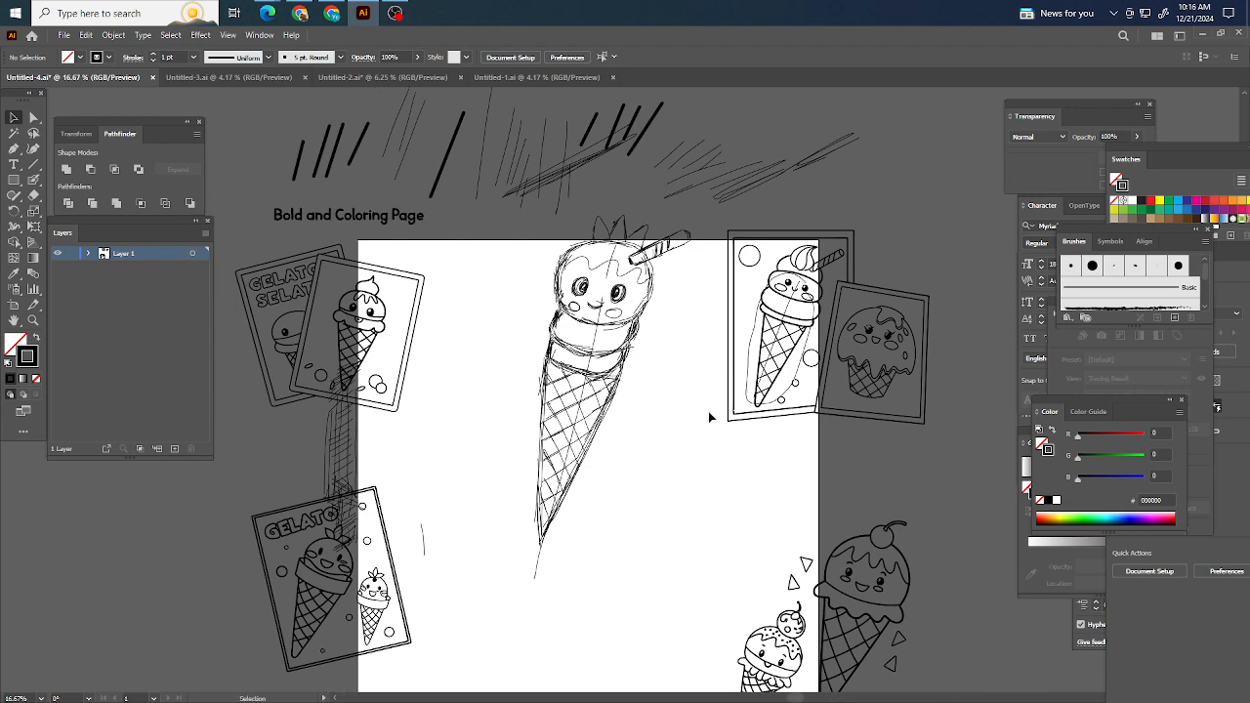
scroll(708, 411, "down", 1)
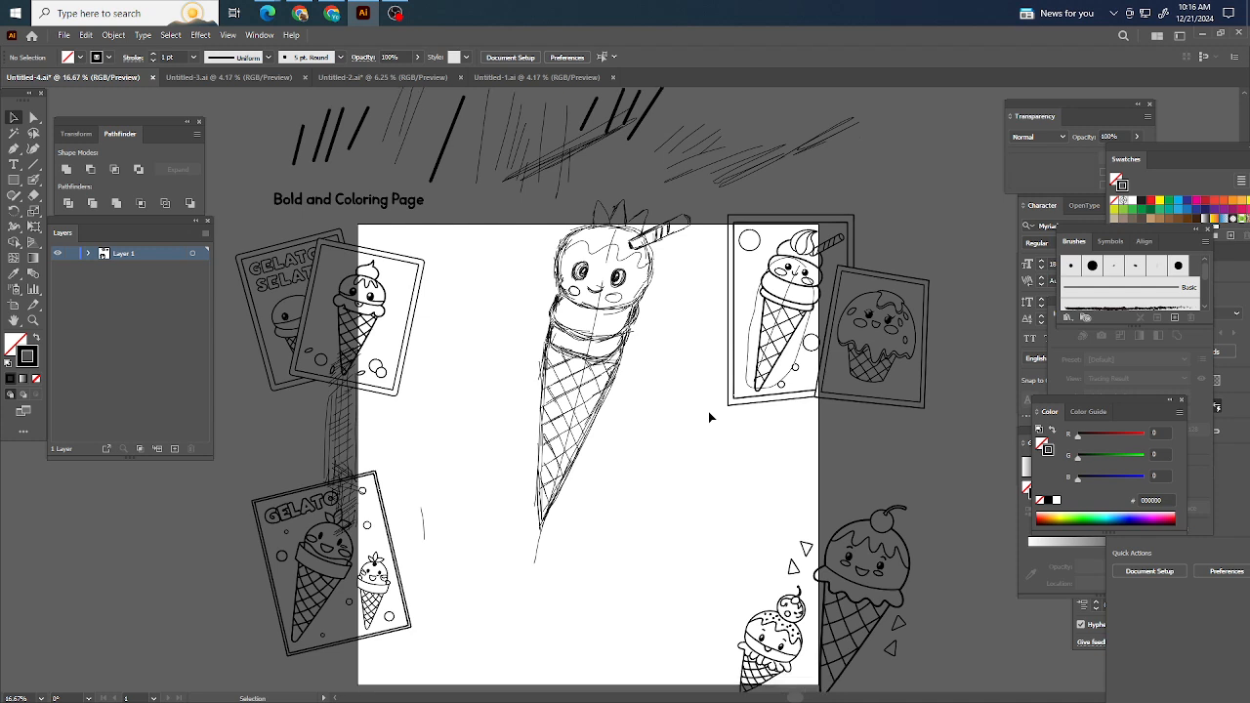
key("shift+b")
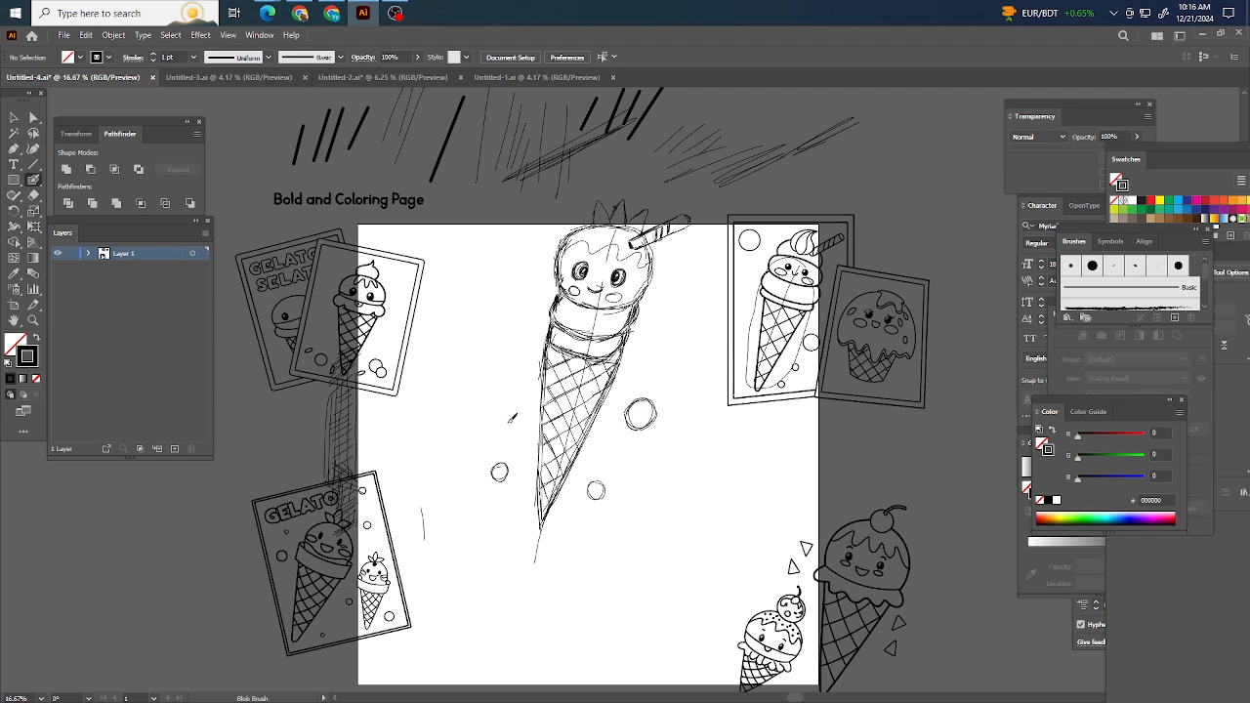
left_click_drag(490, 418, 498, 411)
left_click_drag(679, 289, 680, 287)
Step: Sketch one heart on each side of the ice cream and a smaller heart below the large circle
scroll(515, 320, "up", 3)
left_click_drag(535, 314, 537, 357)
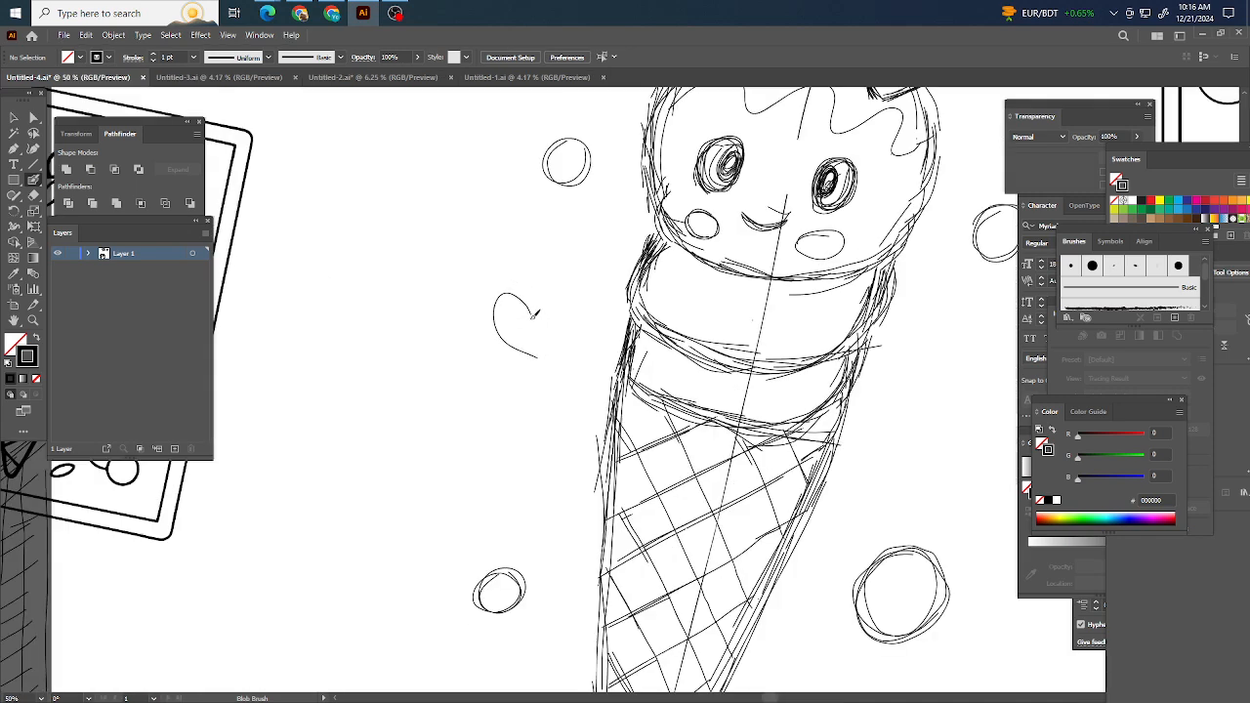
mouse_move(531, 308)
left_mouse_down()
mouse_move(562, 300)
mouse_move(549, 336)
left_mouse_up()
scroll(764, 414, "right", 3)
left_click_drag(768, 377, 784, 437)
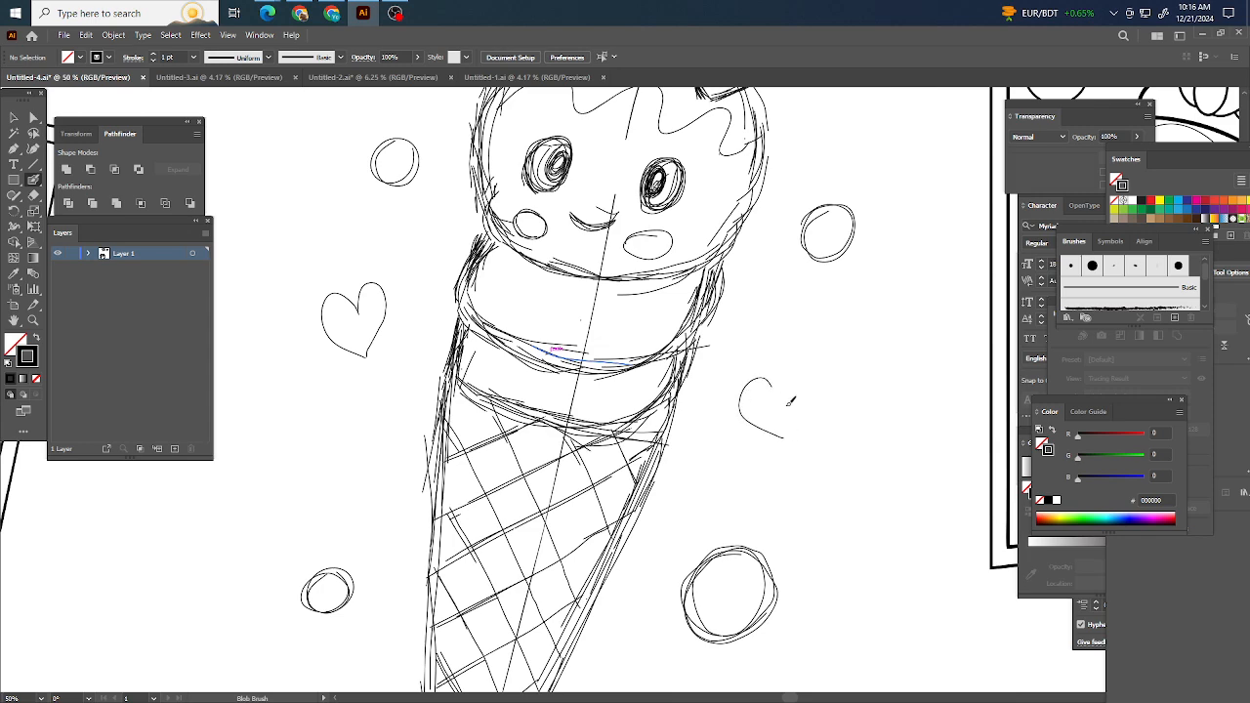
left_click_drag(776, 384, 796, 410)
key("ctrl+minus")
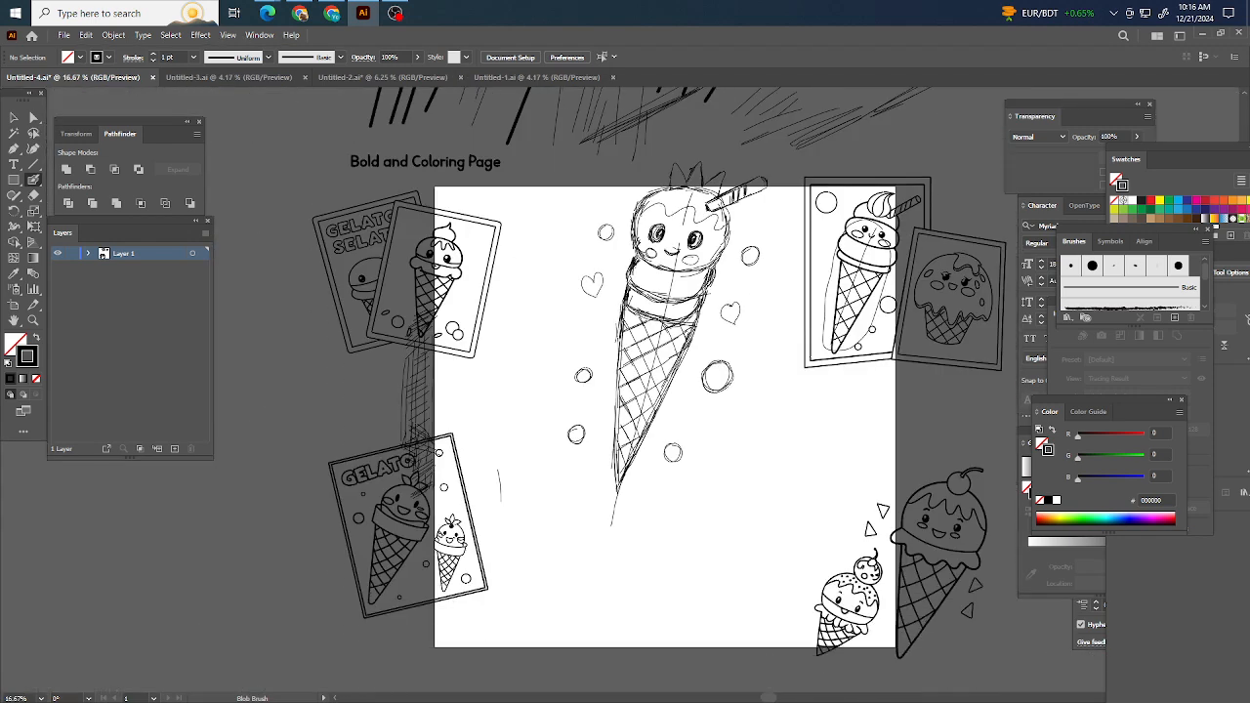
scroll(668, 397, "up", 2)
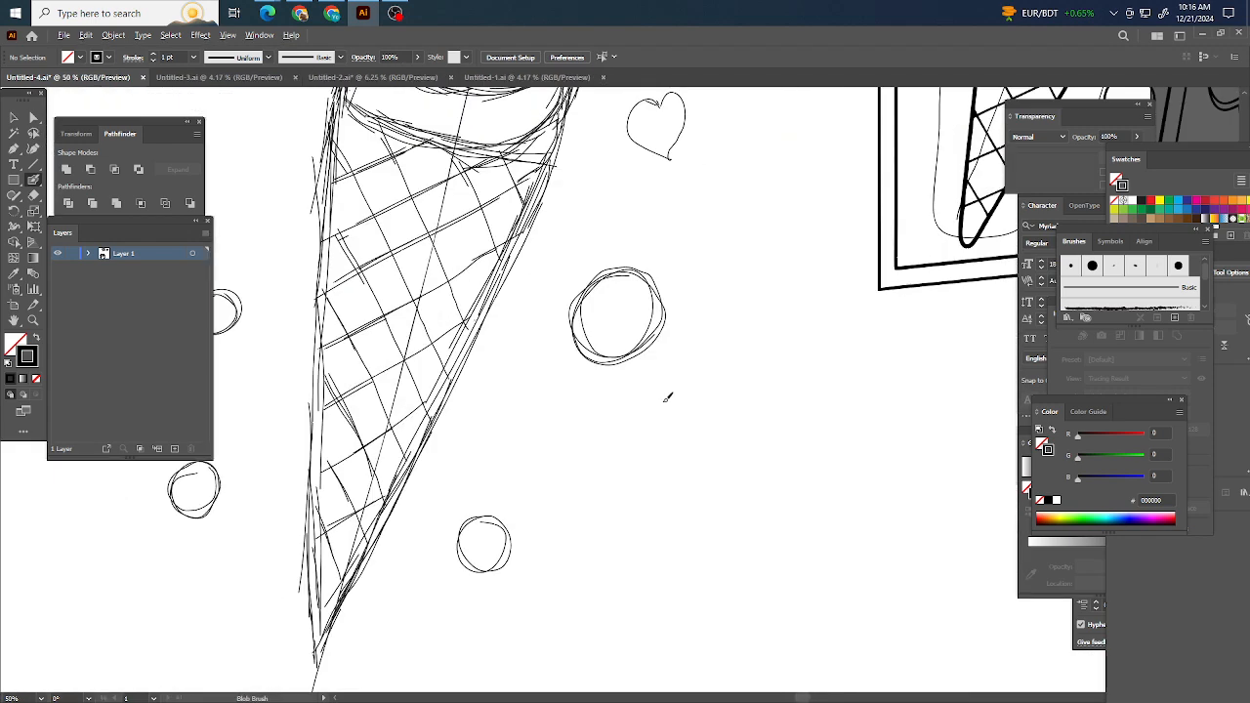
mouse_move(547, 404)
left_mouse_down()
mouse_move(548, 435)
mouse_move(562, 429)
mouse_move(562, 395)
mouse_move(577, 419)
mouse_move(565, 443)
mouse_move(574, 433)
mouse_move(555, 406)
mouse_move(580, 404)
mouse_move(556, 445)
left_mouse_up()
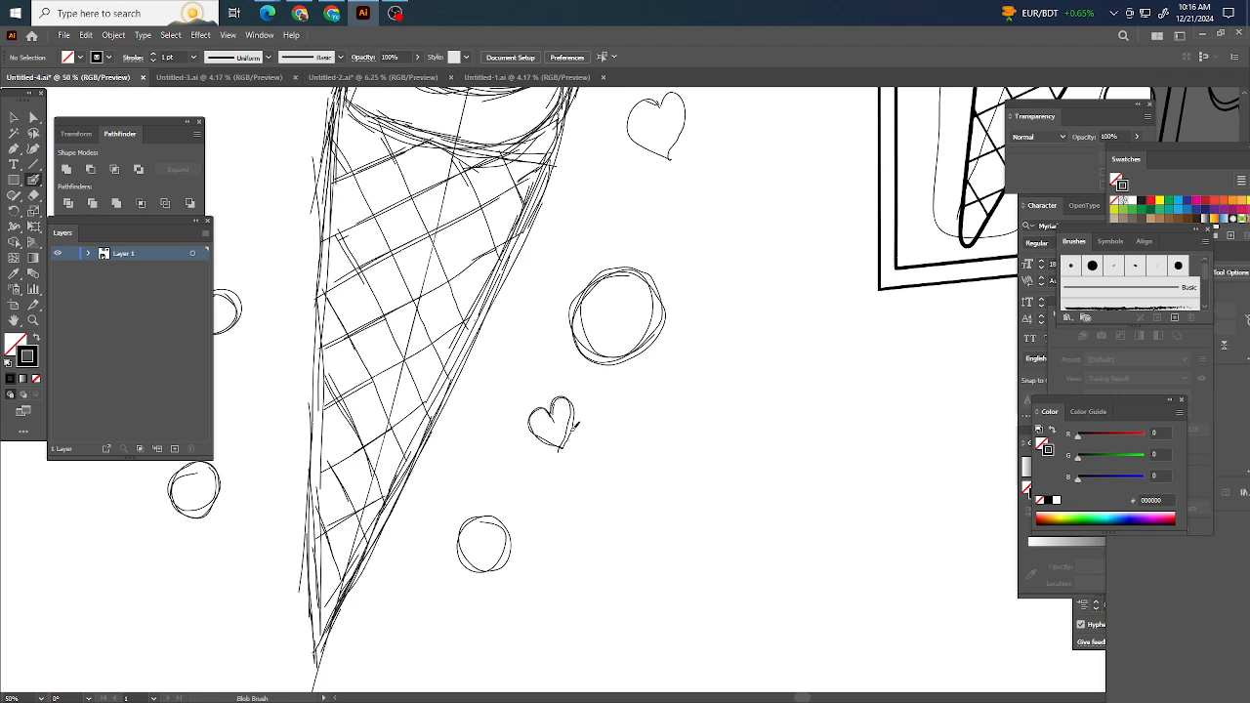
Step: Sketch a tiny circle between the heart and the circles on the cone's left side
scroll(575, 427, "down", 3)
scroll(668, 418, "left", 1)
scroll(630, 408, "up", 1)
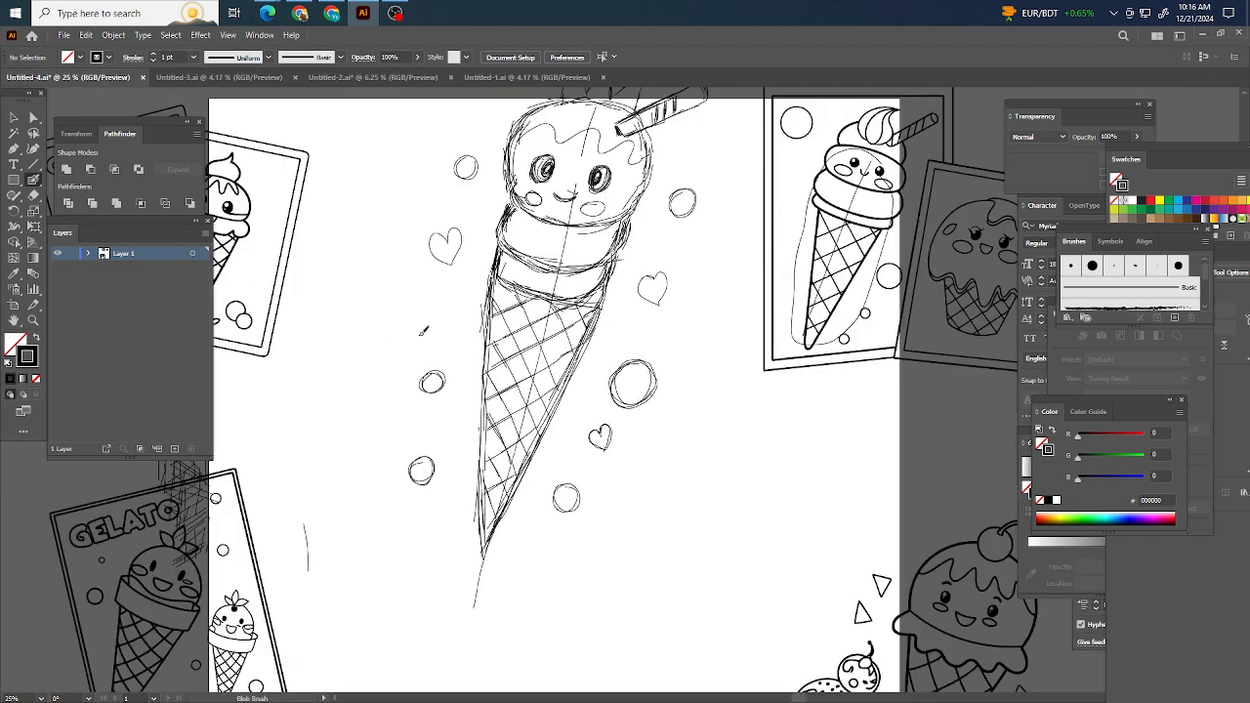
scroll(432, 317, "up", 3)
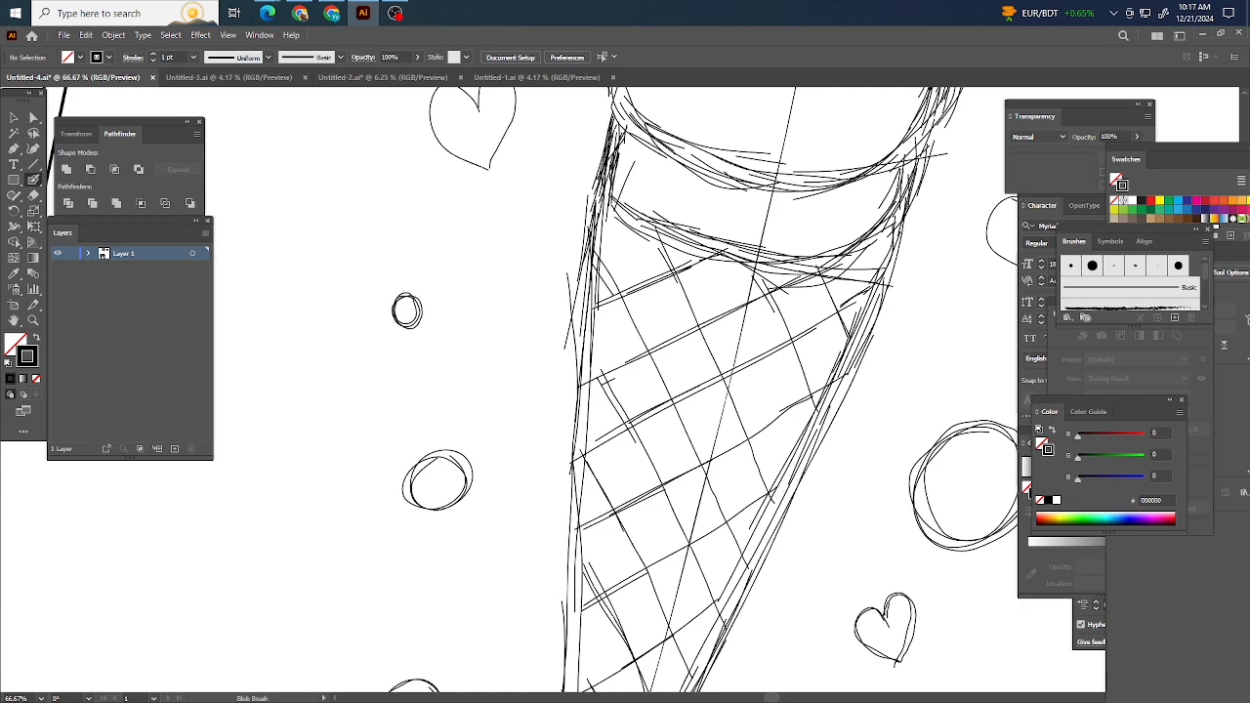
scroll(407, 310, "down", 3)
scroll(491, 335, "down", 1)
scroll(740, 336, "up", 1)
scroll(740, 336, "left", 3)
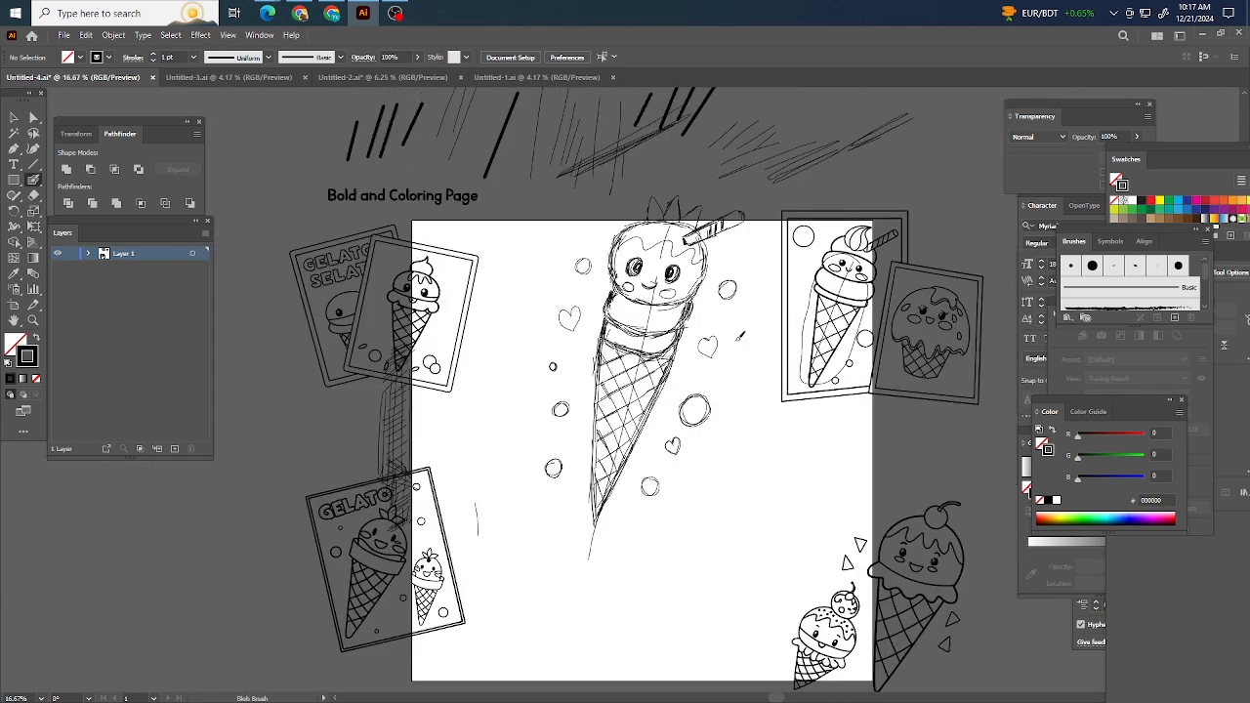
scroll(752, 299, "down", 1)
scroll(745, 313, "left", 1)
Step: Add a new layer and turn Layer 1 into a template layer with images dimmed to 50%
left_click(22, 119)
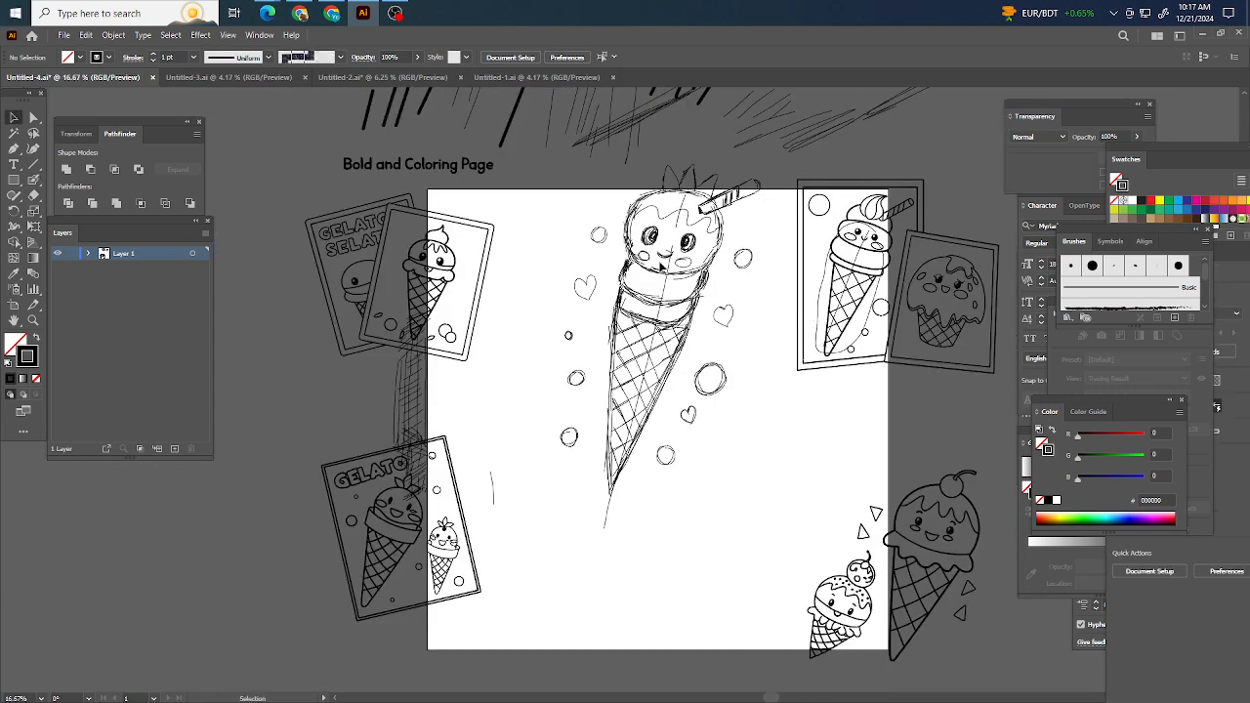
scroll(683, 315, "down", 1)
scroll(691, 316, "right", 3)
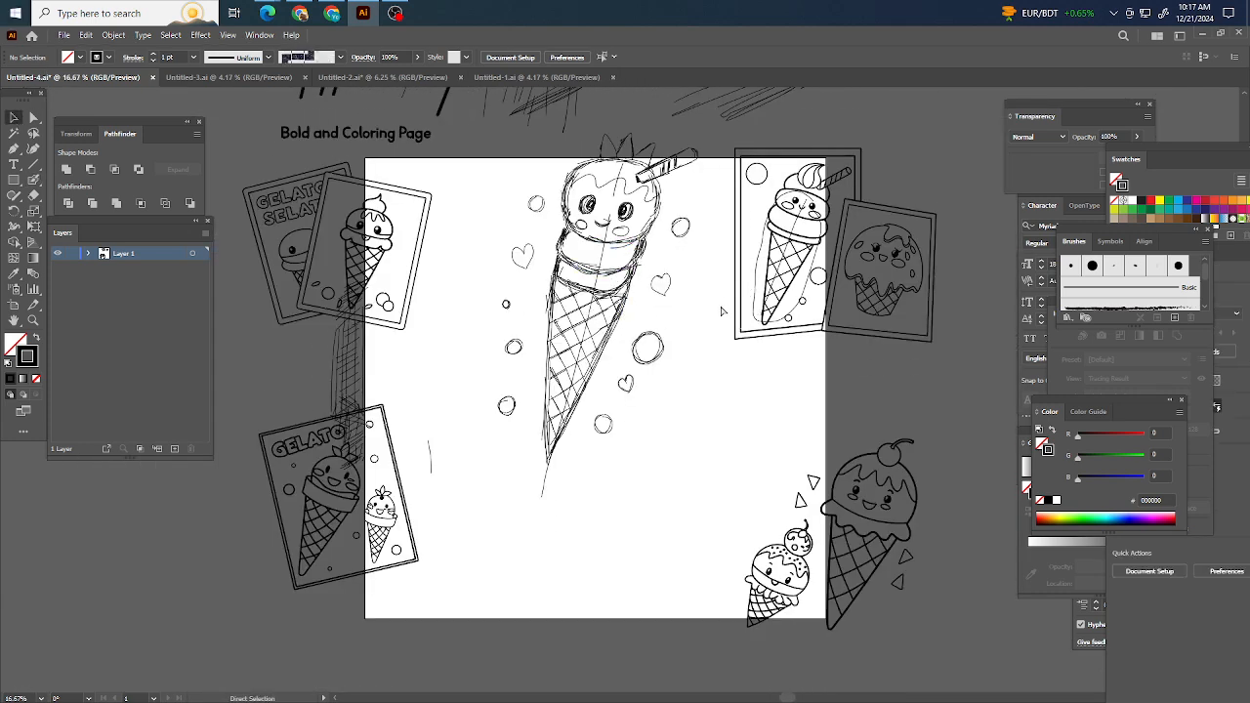
scroll(651, 303, "up", 1)
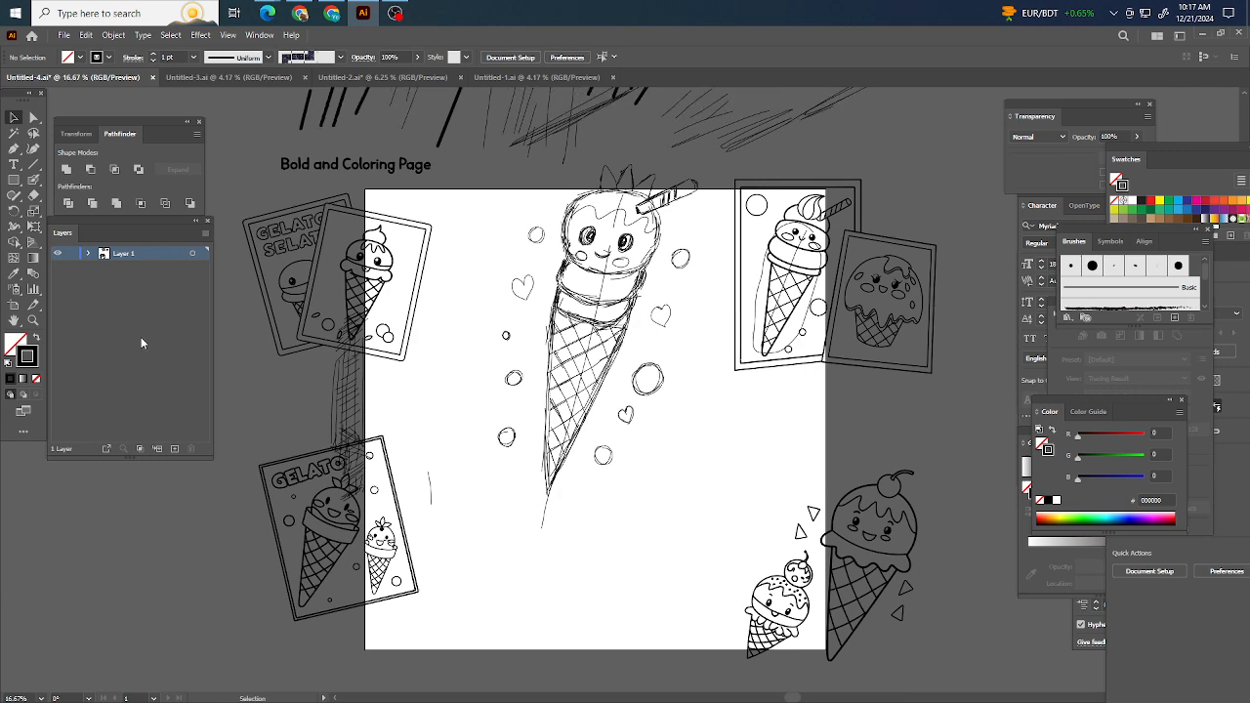
scroll(423, 352, "up", 1)
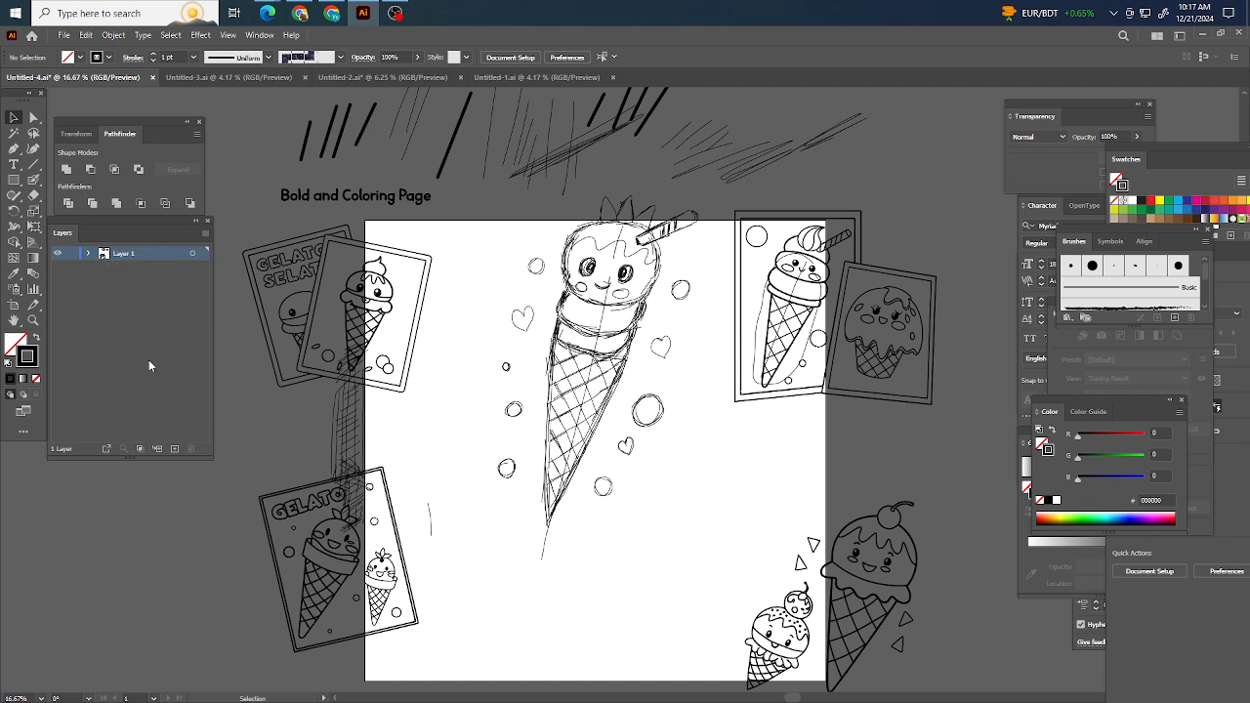
left_click(174, 450)
left_click(105, 268)
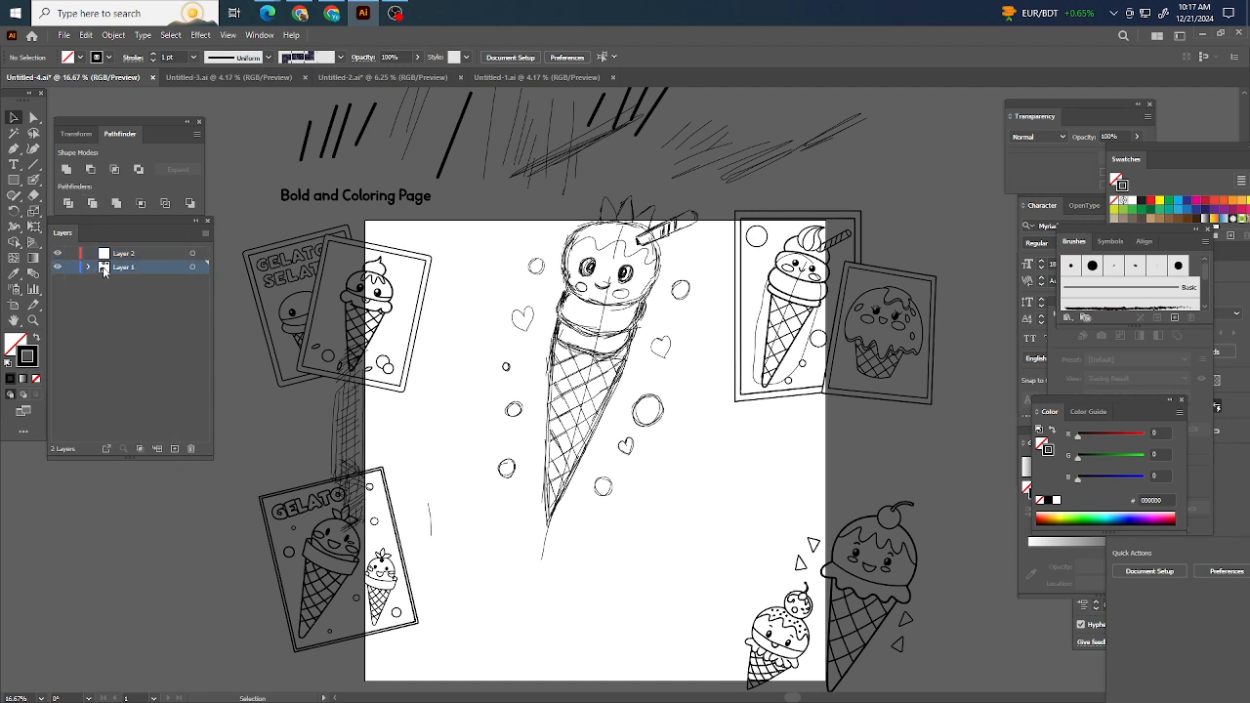
double_click(105, 269)
left_click(562, 364)
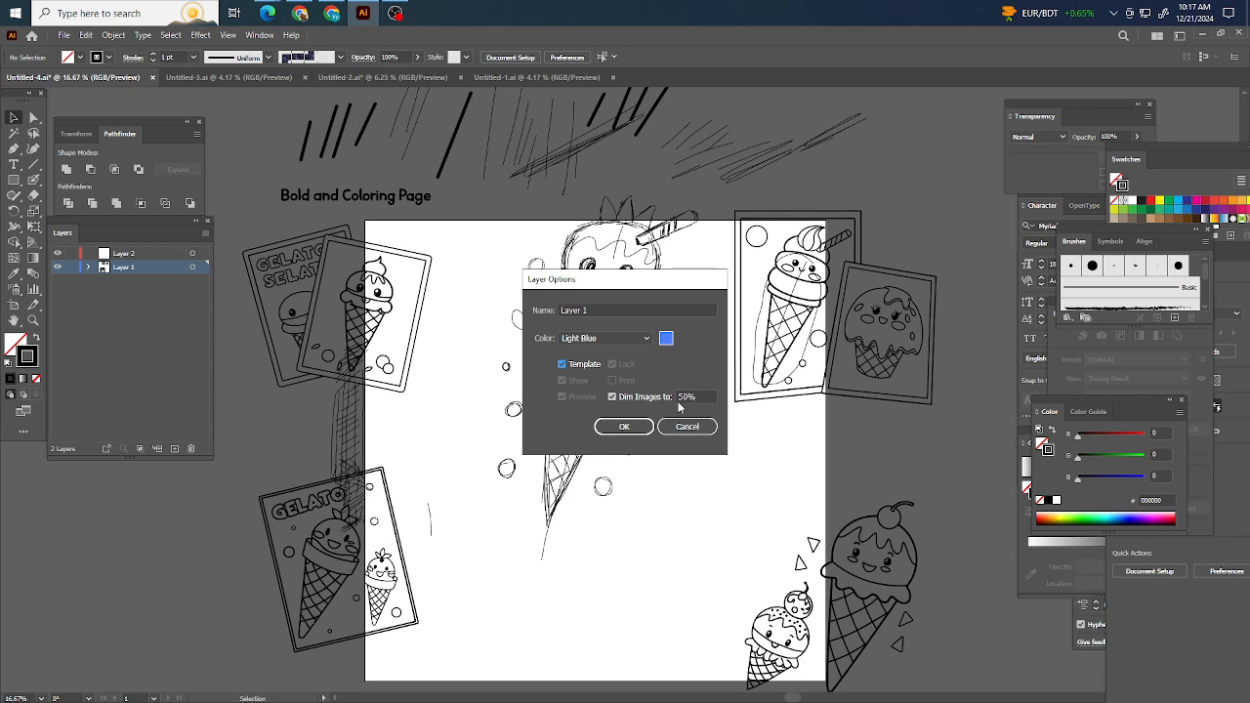
left_click(624, 427)
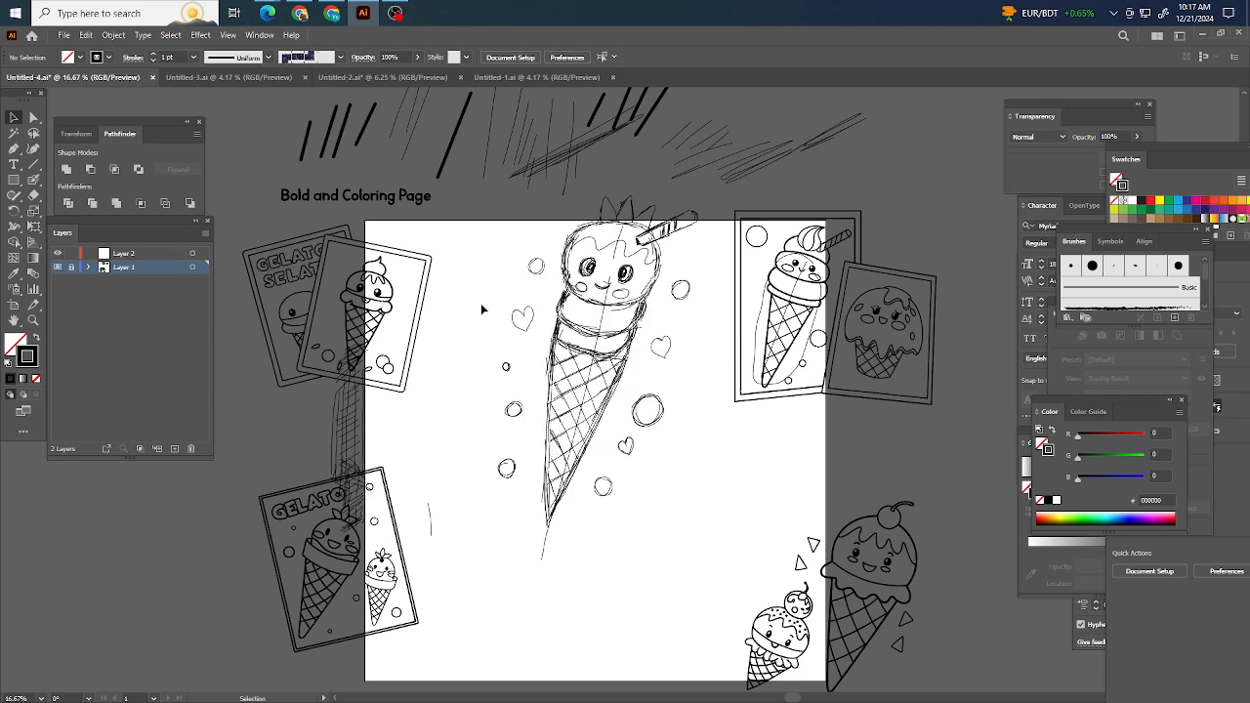
Step: Make Layer 2 active and paint a slanted Paintbrush test stroke left of the ice cream sketch
scroll(659, 326, "up", 4)
scroll(669, 358, "down", 2)
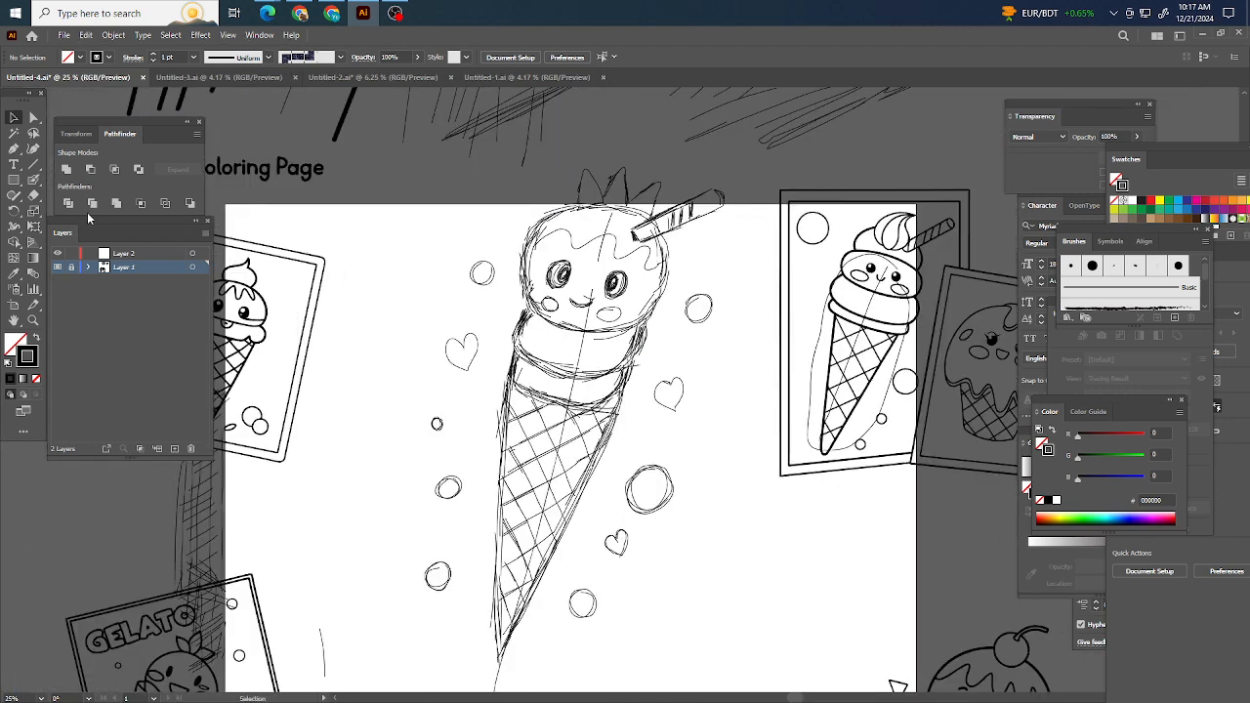
left_click(128, 256)
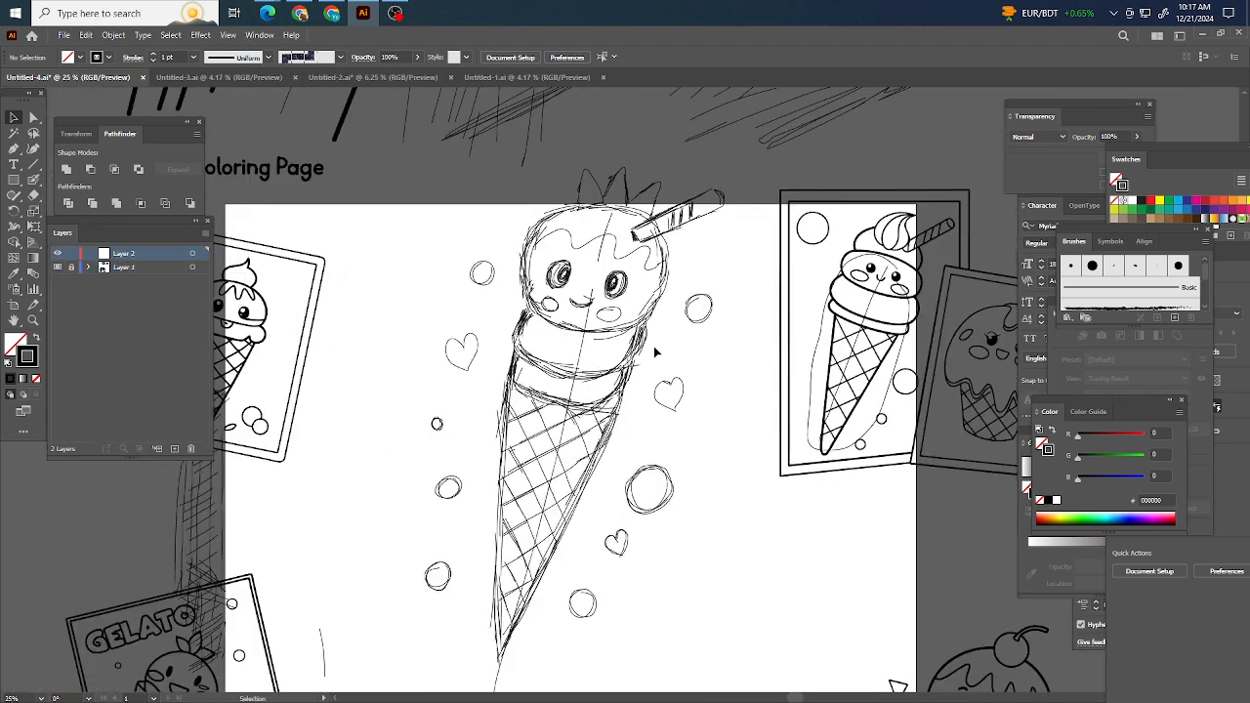
scroll(686, 397, "down", 2)
scroll(674, 392, "up", 3)
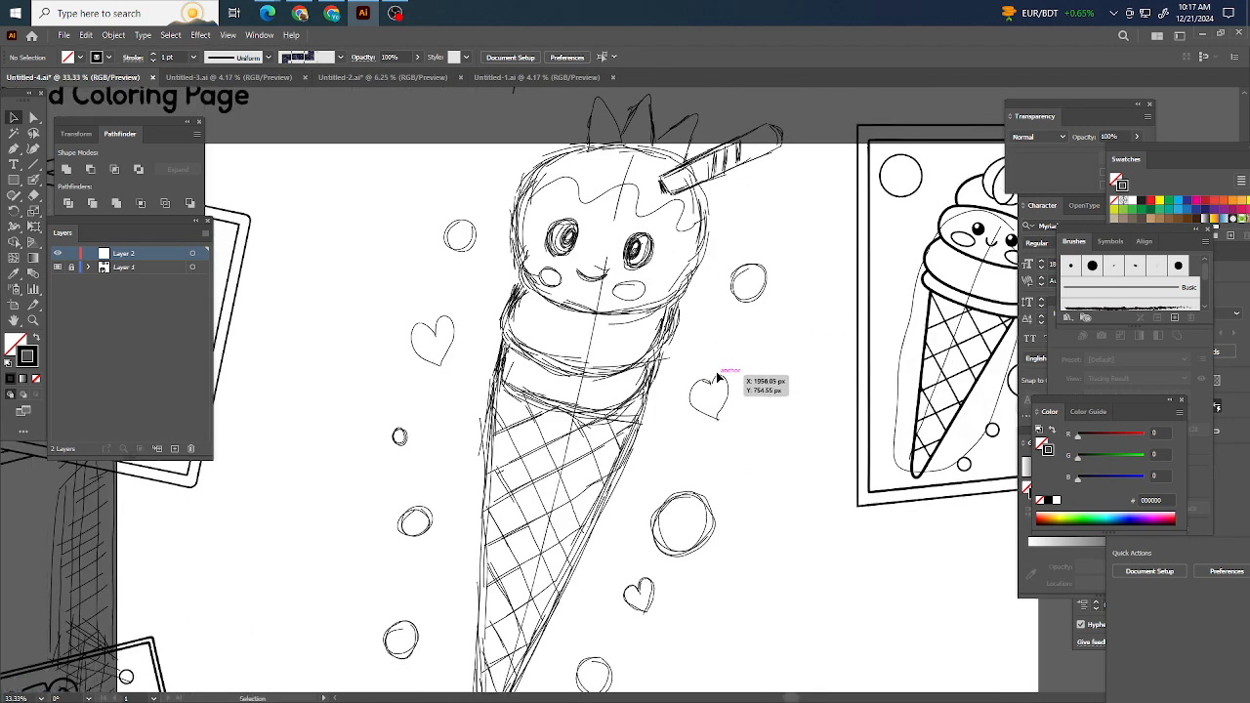
scroll(716, 378, "down", 1)
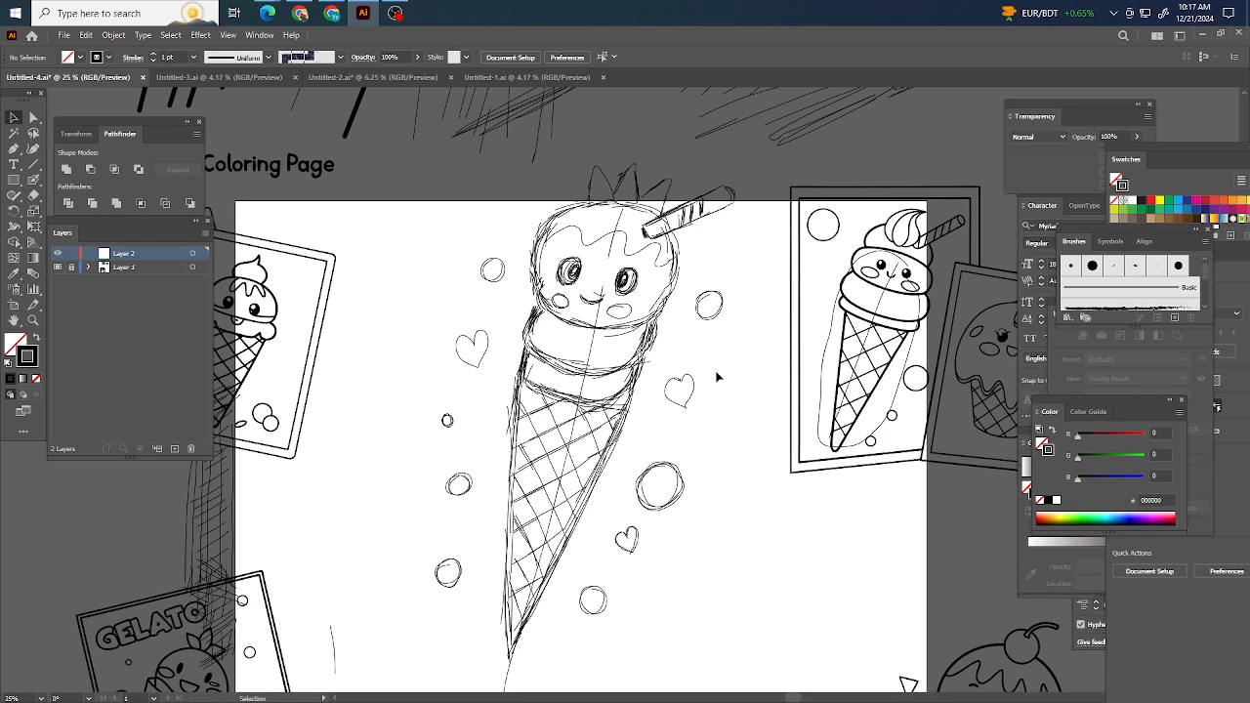
left_click(34, 180)
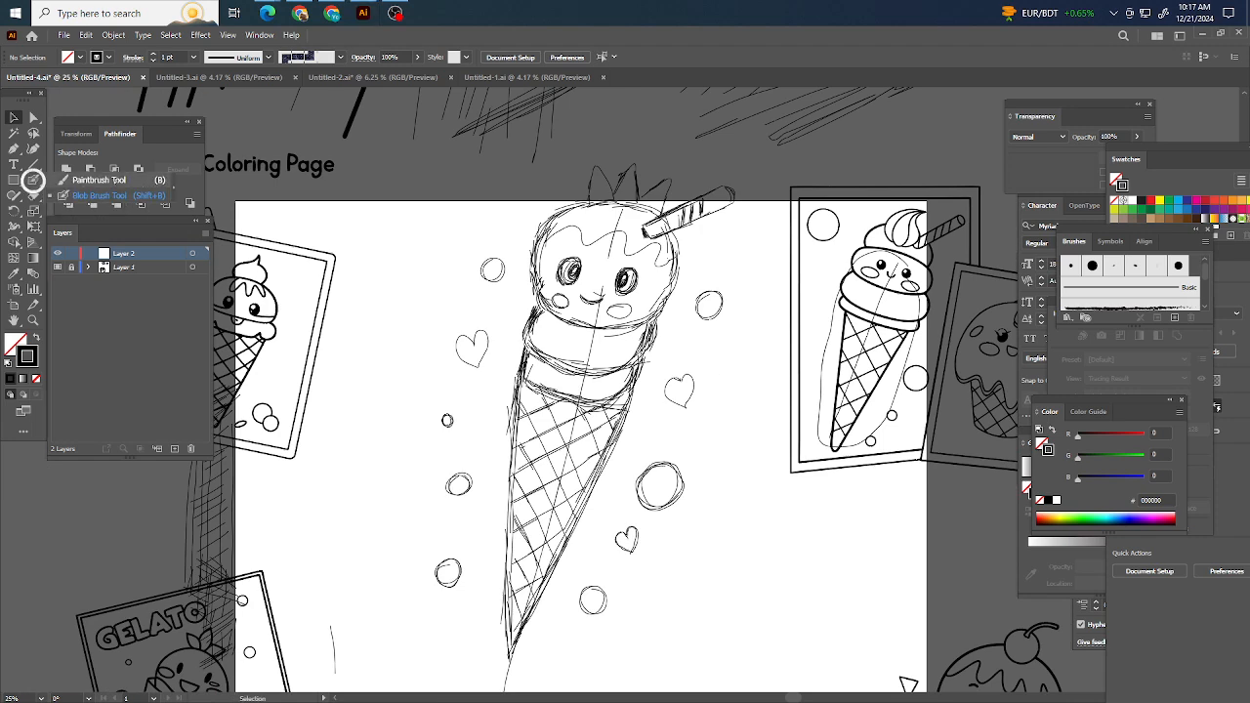
left_click_drag(410, 231, 374, 353)
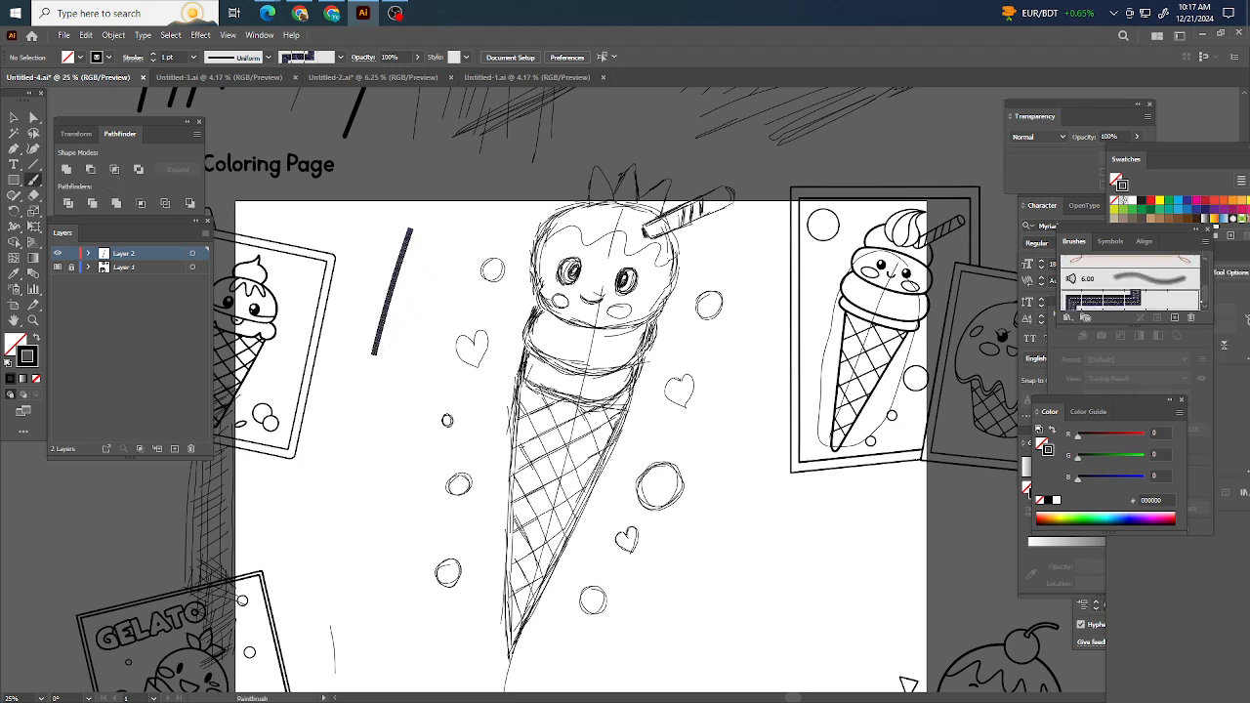
Step: Choose the 5 pt. Round brush and paint a slanted test stroke at 1 pt weight beside the patterned stroke
left_click_drag(1204, 295, 1204, 267)
left_click(1072, 265)
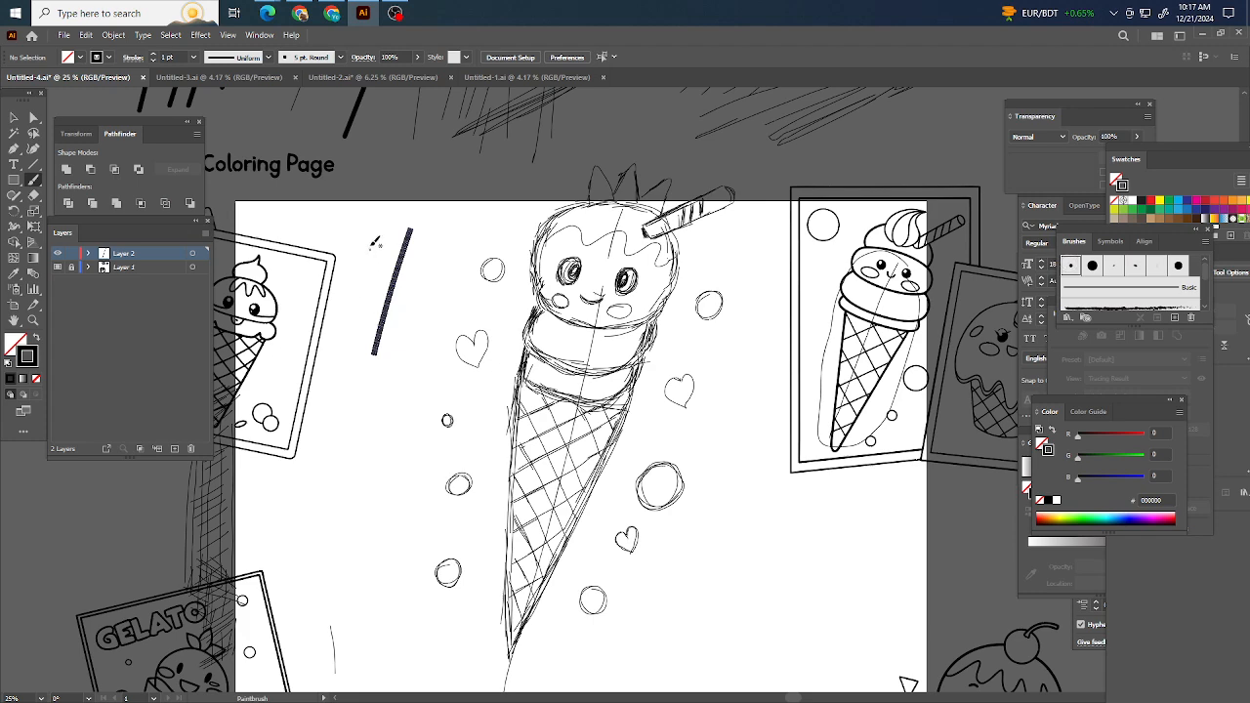
left_click_drag(368, 235, 330, 386)
Step: Set the stroke weight to 5 pt and paint a long test stroke between the patterned stroke and the ice cream
left_click(193, 57)
left_click(209, 170)
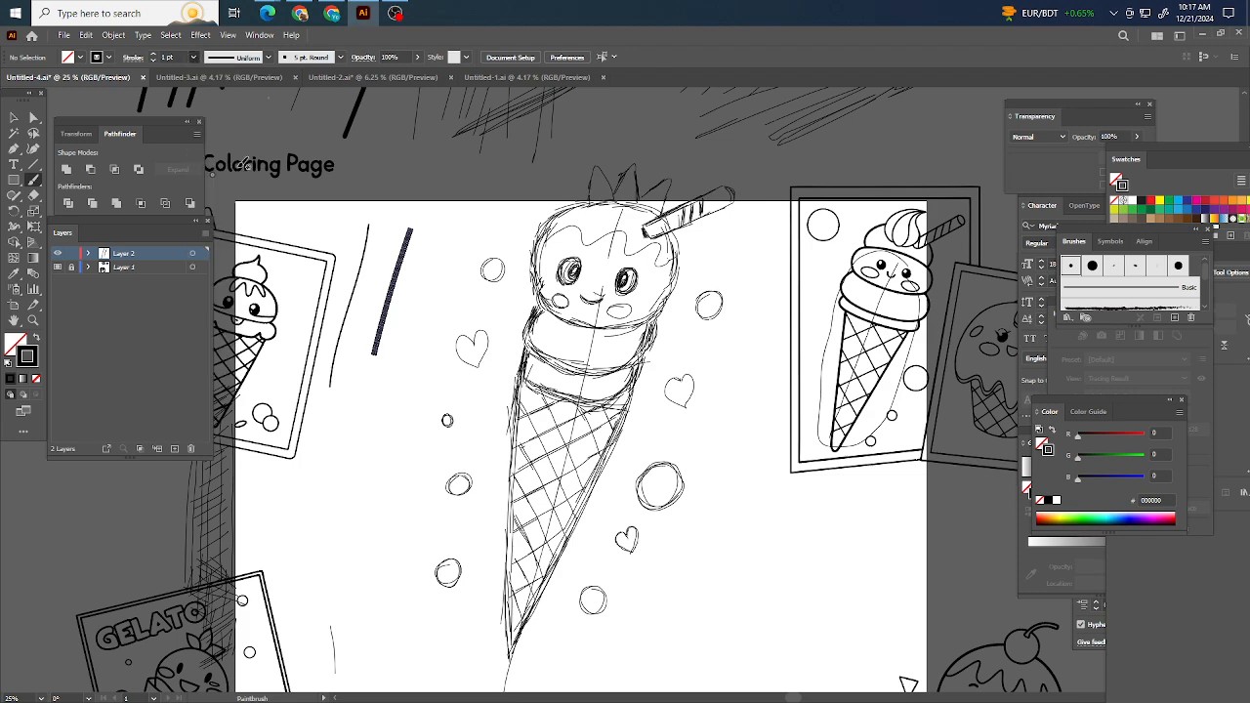
left_click_drag(426, 210, 403, 395)
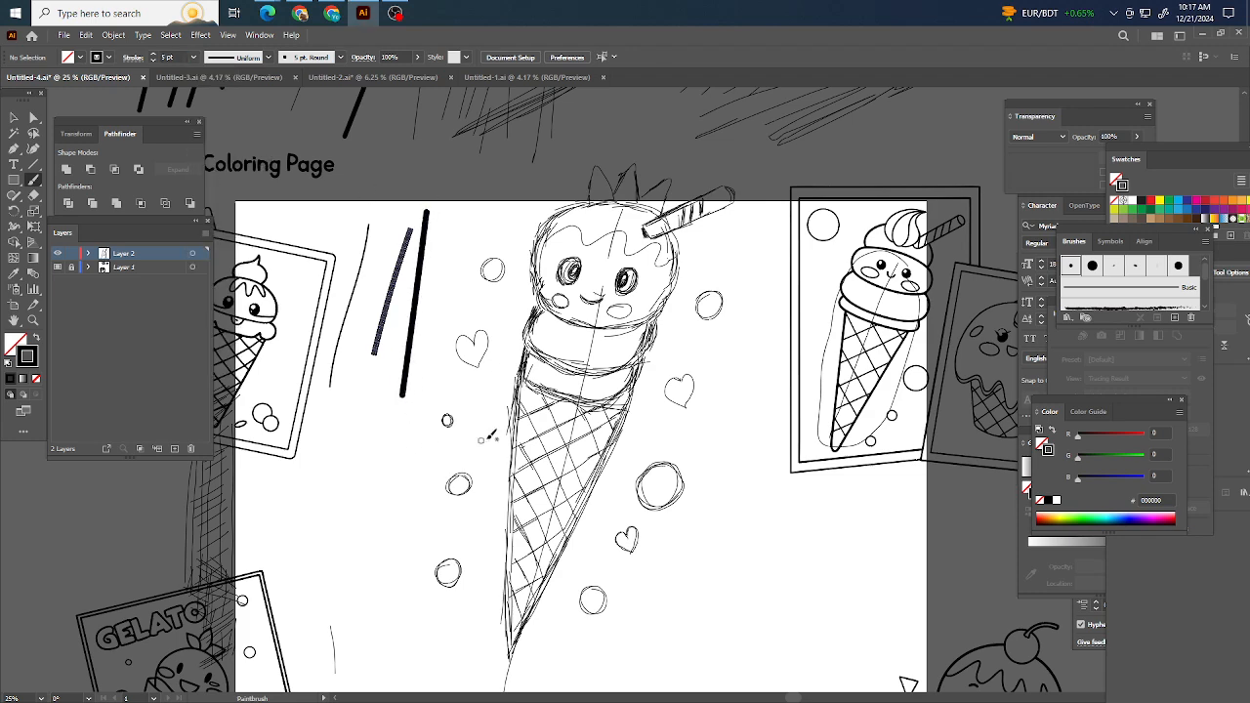
scroll(511, 434, "down", 1)
scroll(479, 461, "left", 1)
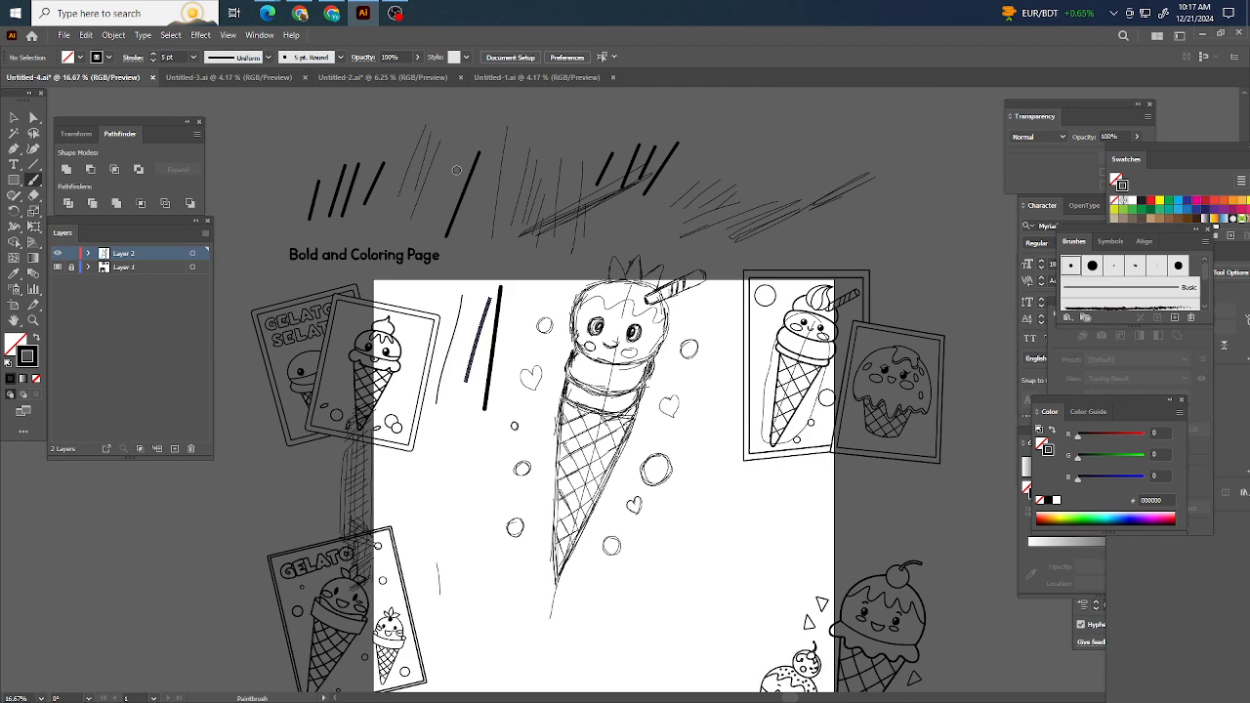
Step: Paint two slanted test strokes above the artboard beside the existing bold stroke, the second at 4 pt stroke weight
scroll(456, 170, "up", 3)
left_click_drag(548, 167, 451, 430)
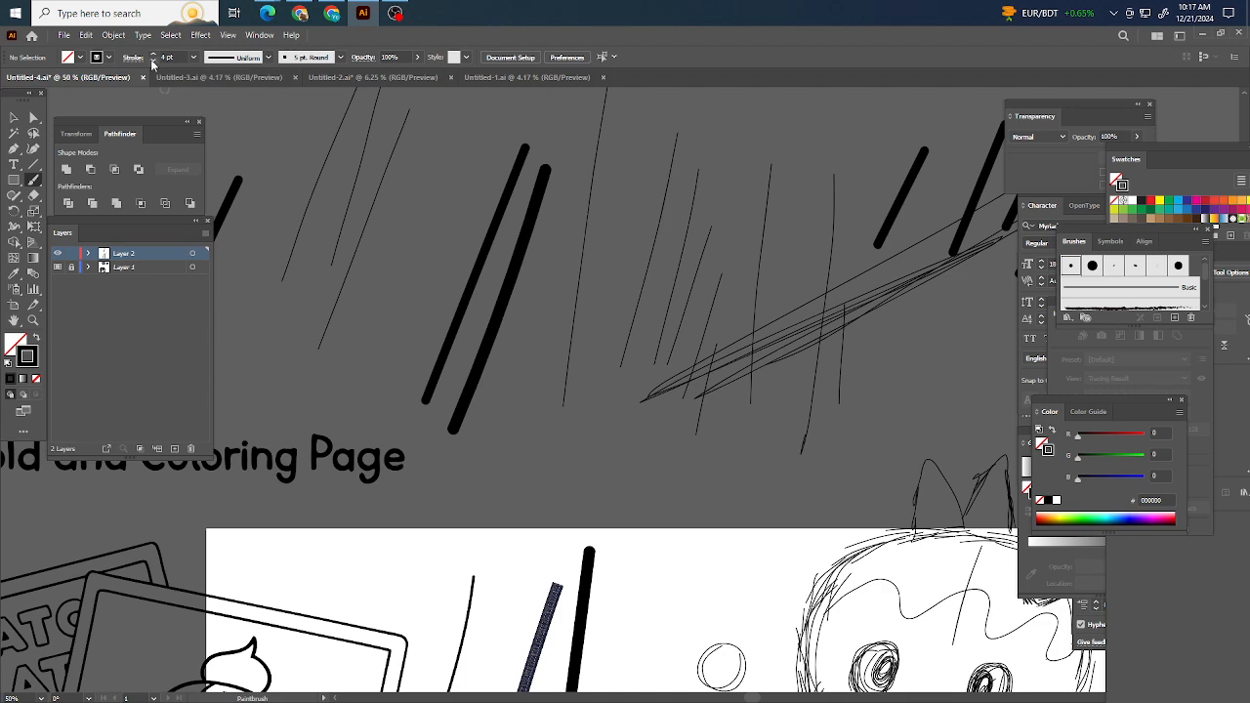
left_click_drag(506, 142, 392, 415)
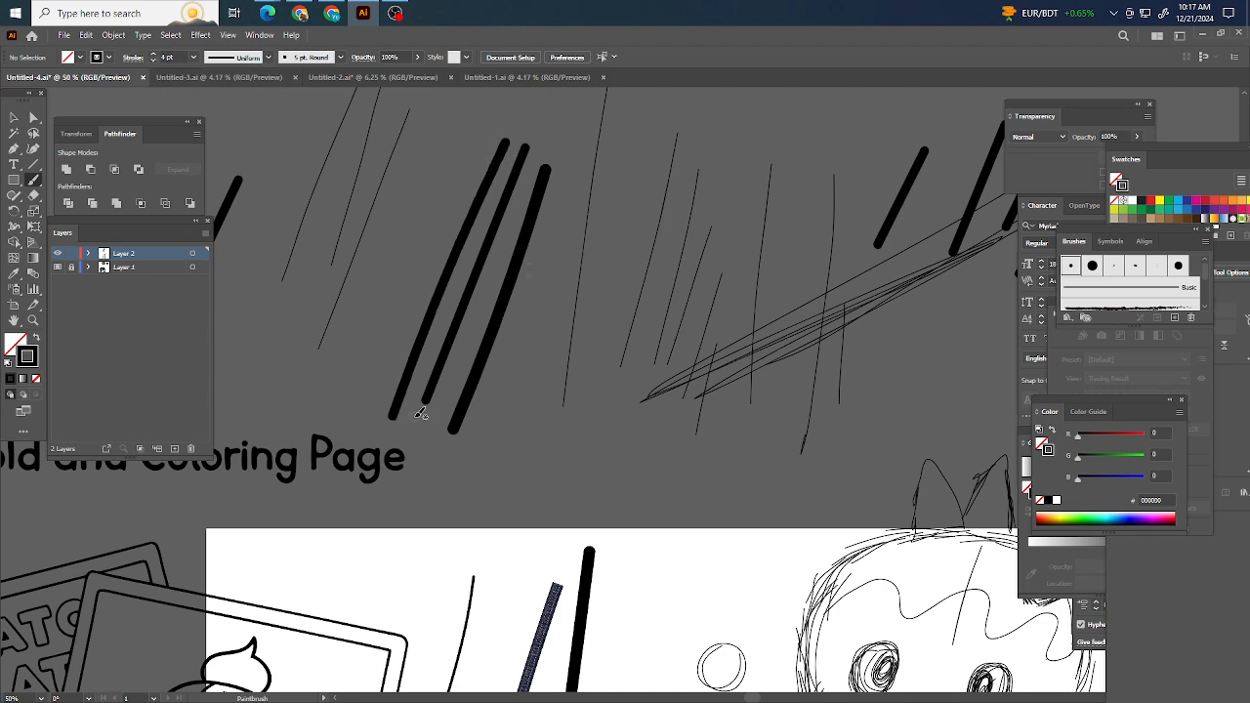
Step: Set the stroke weight to 5 pt and ink the rounded outline of the ice cream's head over the sketch with the Paintbrush
scroll(420, 412, "down", 4)
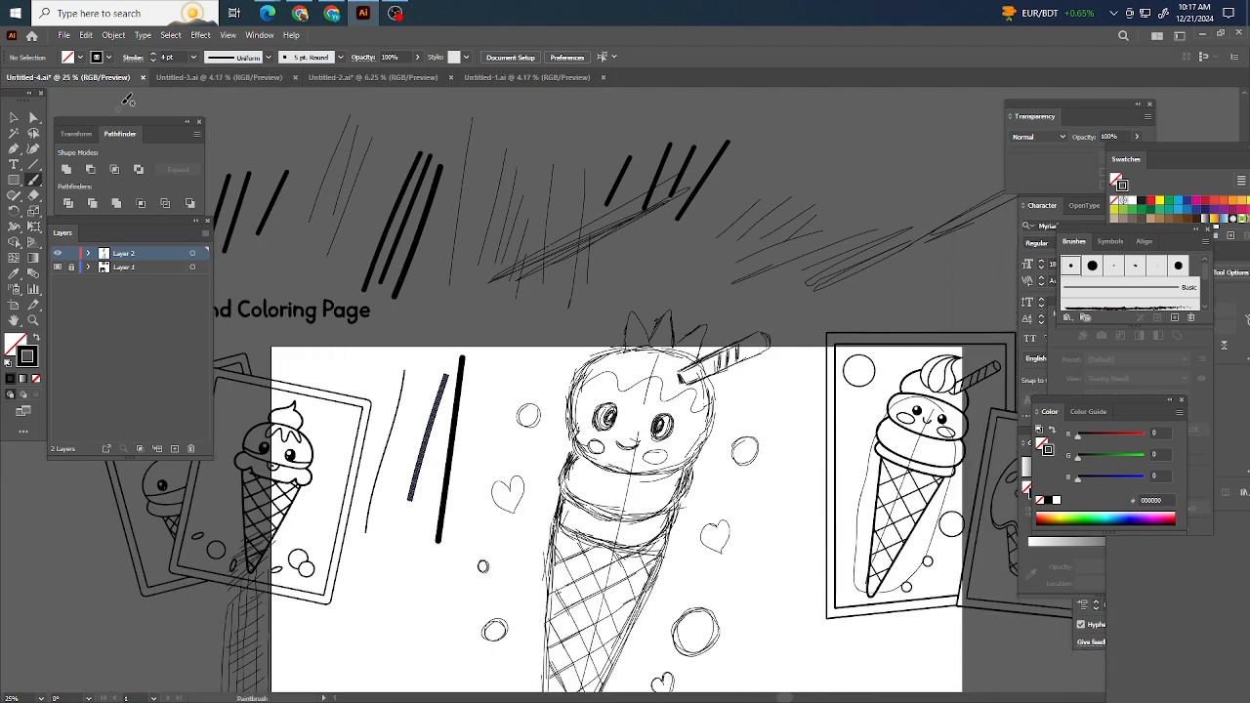
scroll(627, 340, "down", 3)
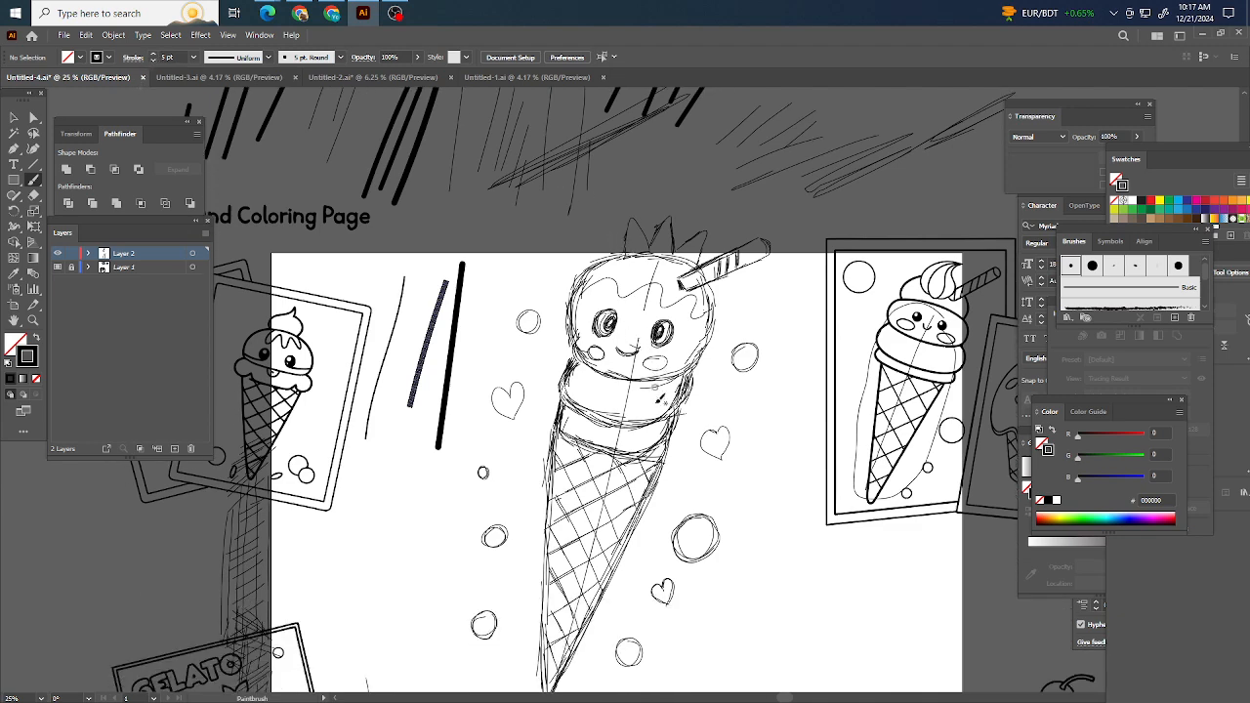
scroll(656, 400, "down", 3)
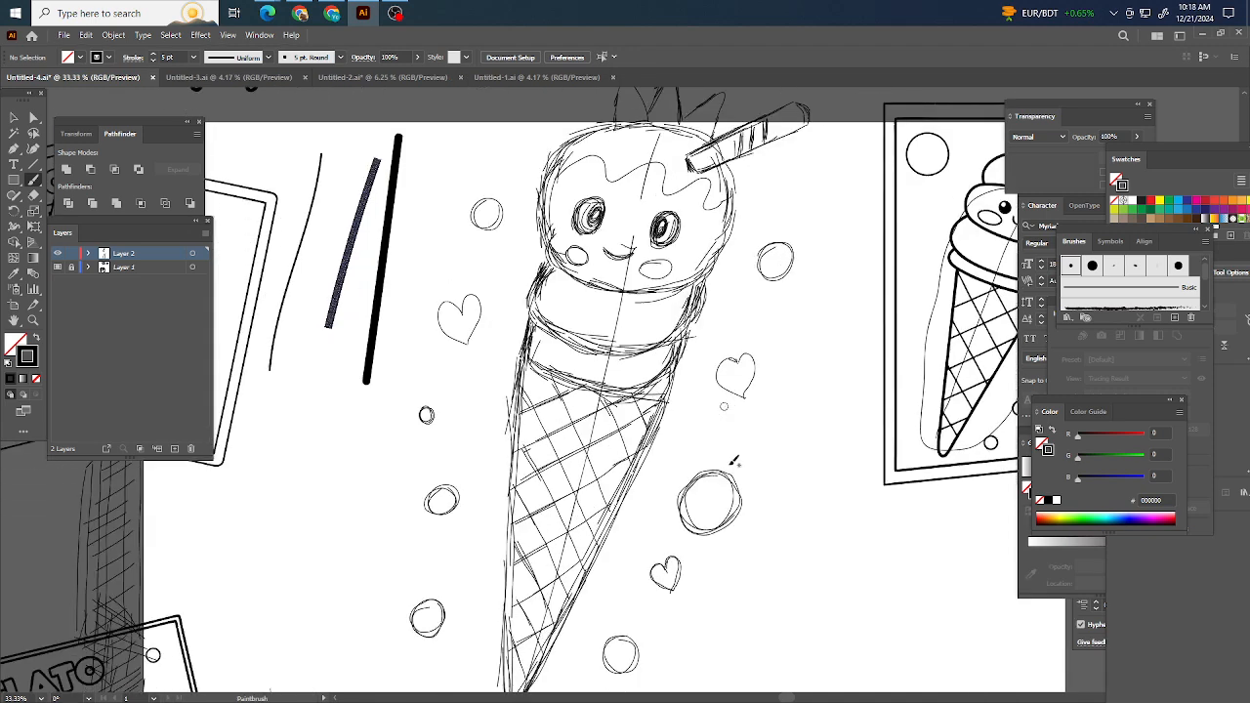
scroll(683, 310, "up", 4)
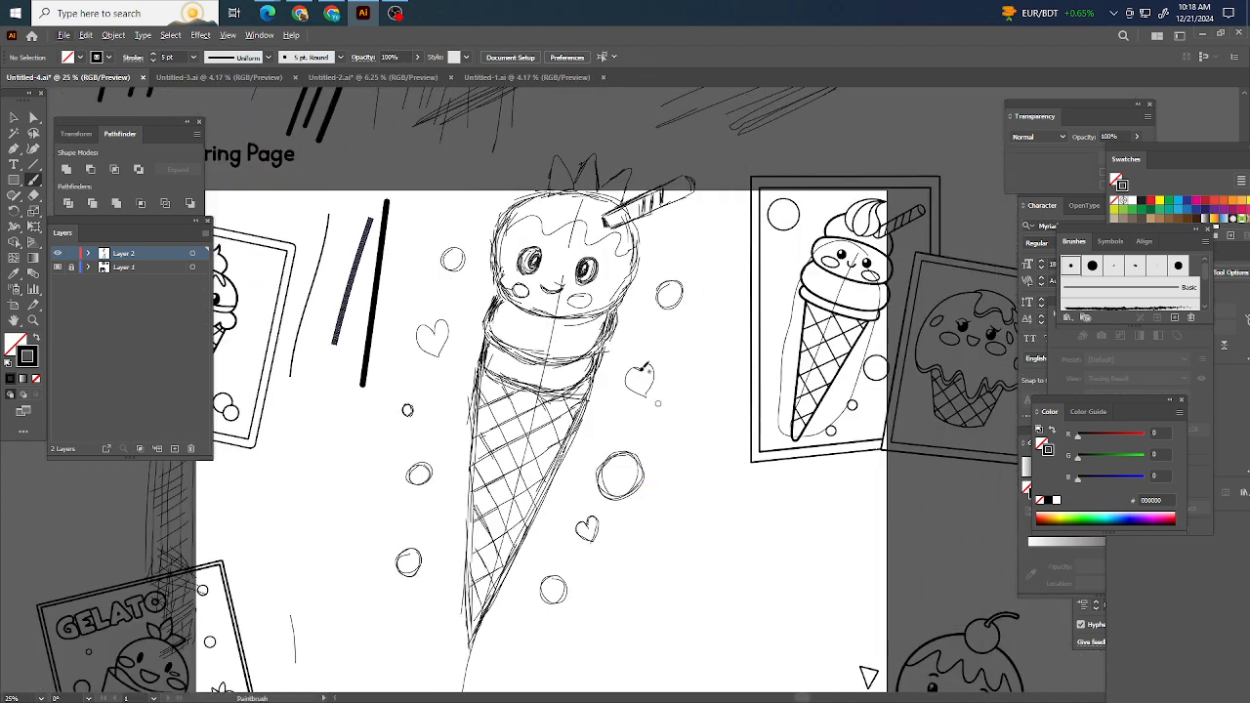
scroll(683, 309, "down", 2)
scroll(664, 311, "up", 2)
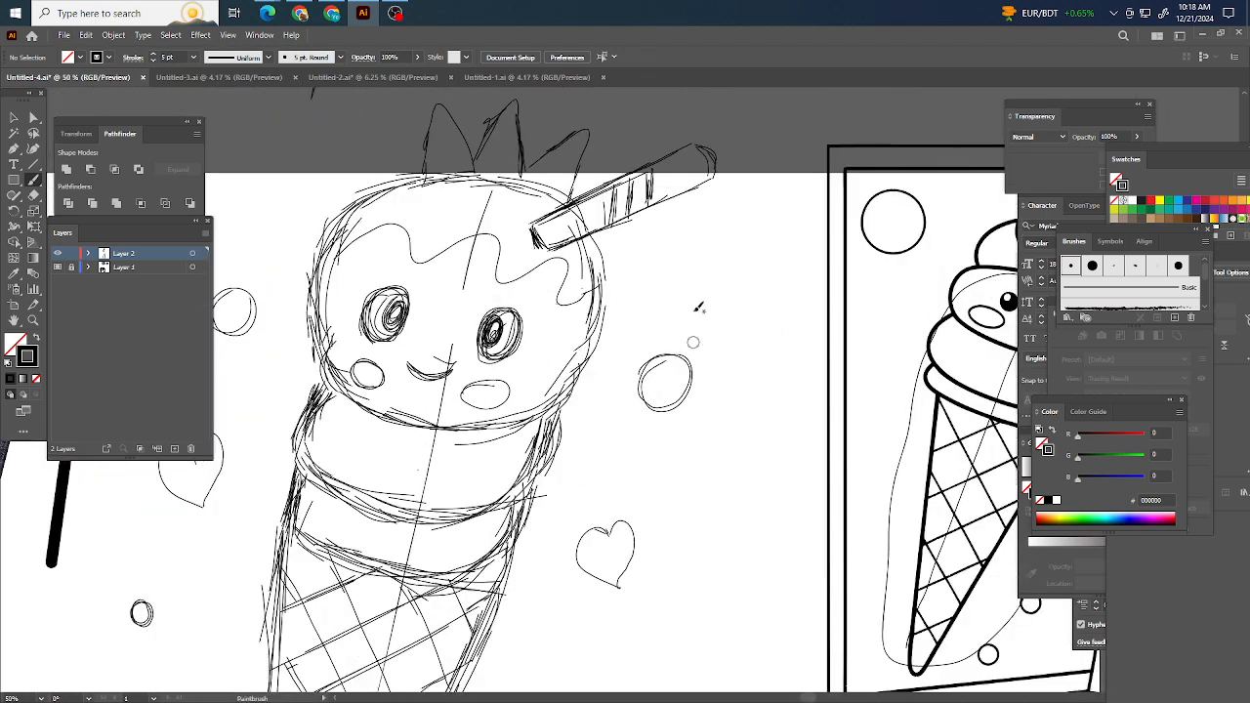
scroll(697, 309, "down", 1)
scroll(697, 312, "down", 1)
key("b")
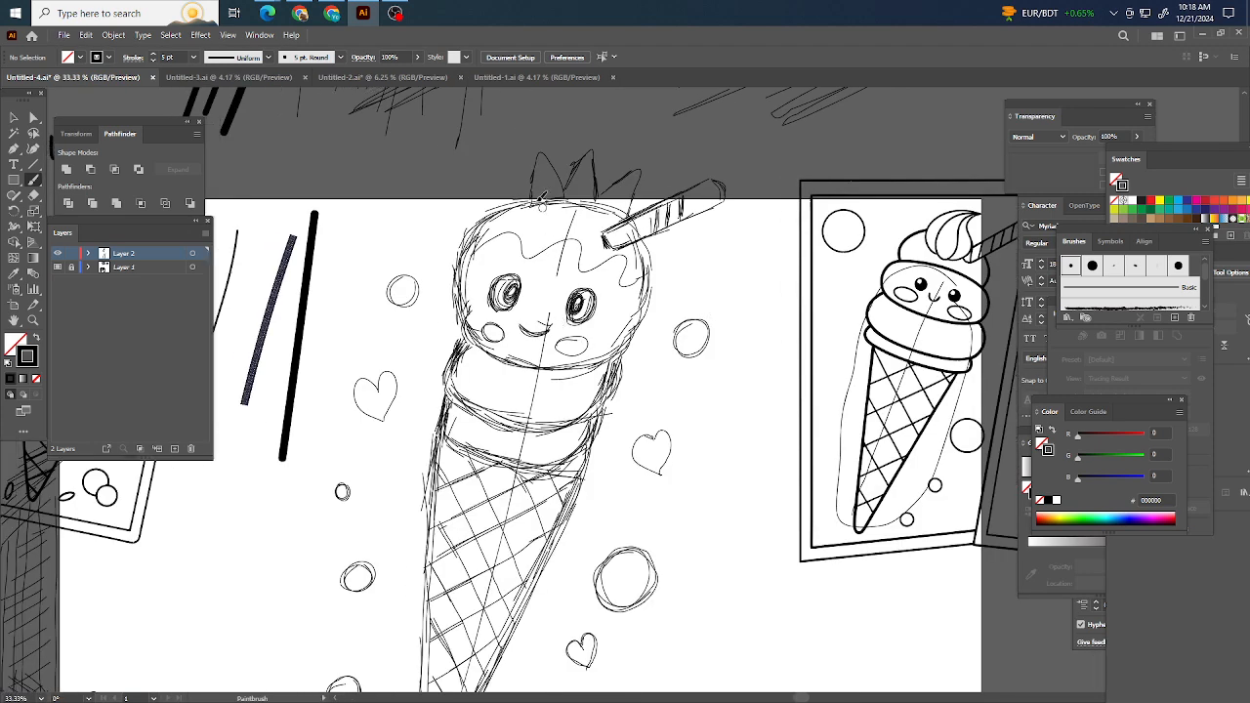
mouse_move(547, 198)
left_mouse_down()
mouse_move(496, 214)
mouse_move(465, 246)
mouse_move(454, 293)
mouse_move(469, 339)
mouse_move(574, 369)
mouse_move(625, 341)
mouse_move(646, 295)
mouse_move(632, 213)
mouse_move(571, 192)
mouse_move(520, 195)
mouse_move(500, 211)
left_mouse_up()
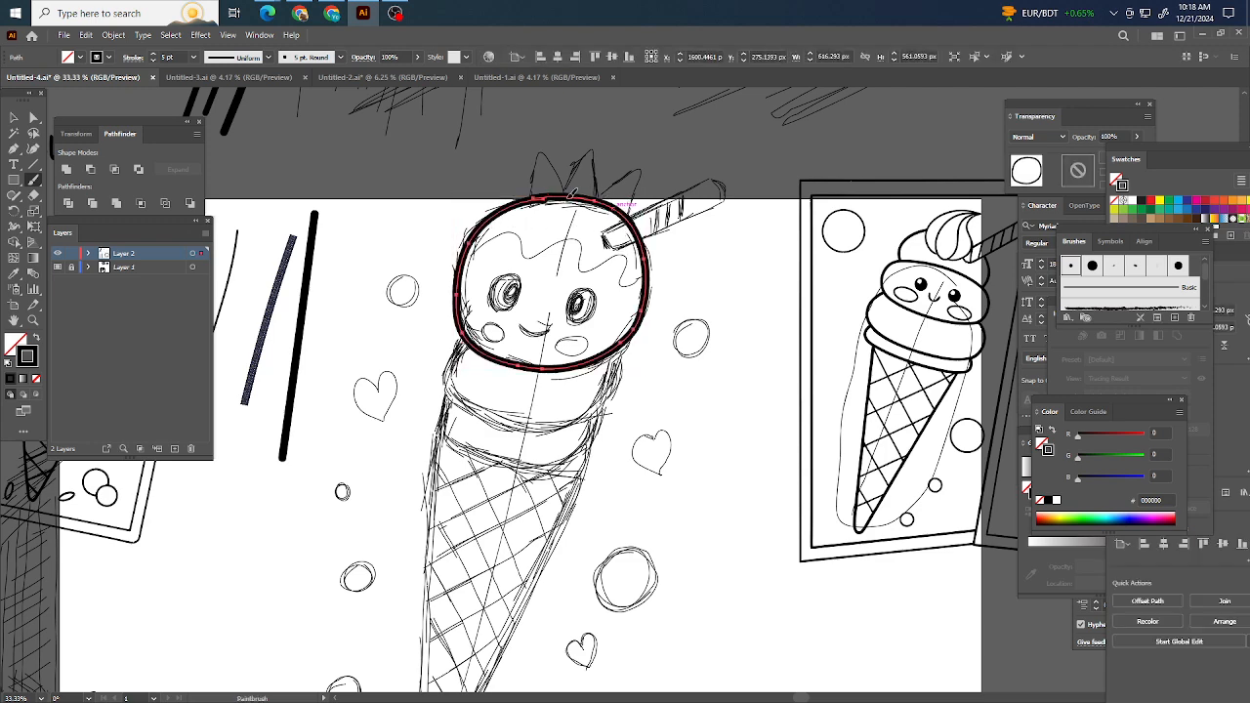
key("ctrl+shift+a")
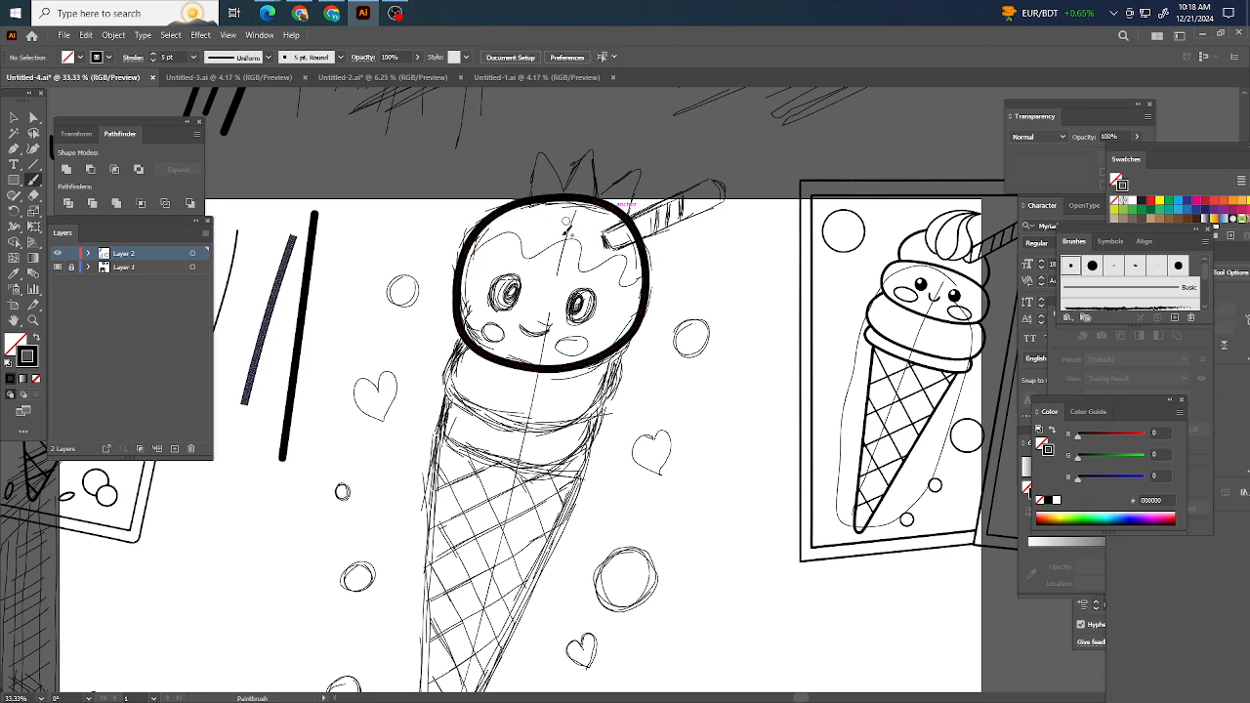
Step: Ink the curved ice cream band directly beneath the head, replacing the first attempt with a wider stroke
scroll(568, 234, "down", 1)
left_click(33, 180)
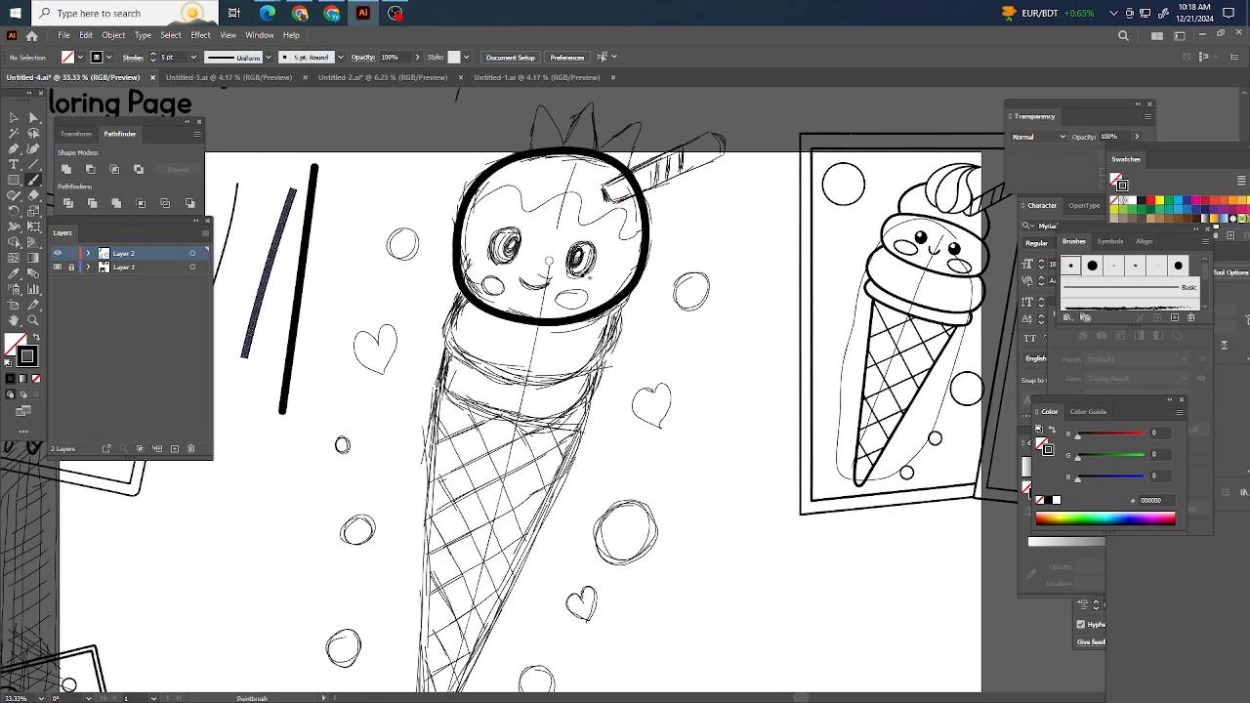
scroll(730, 298, "down", 1)
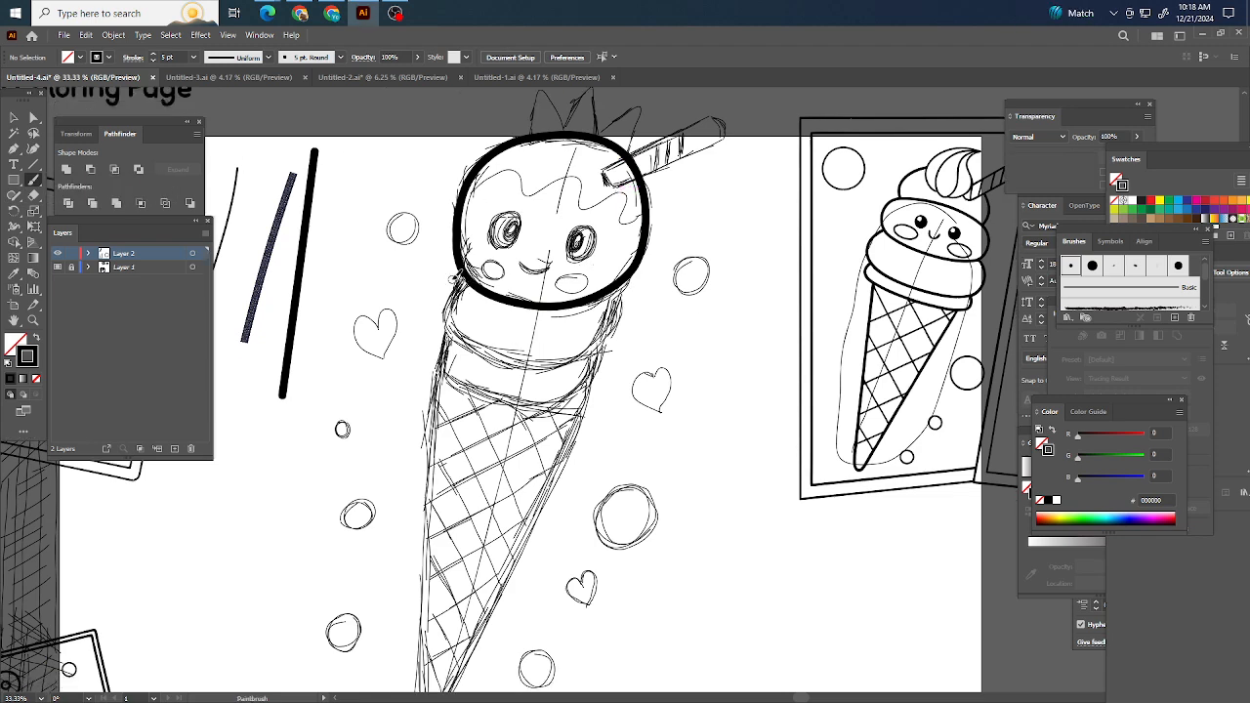
scroll(455, 278, "left", 2)
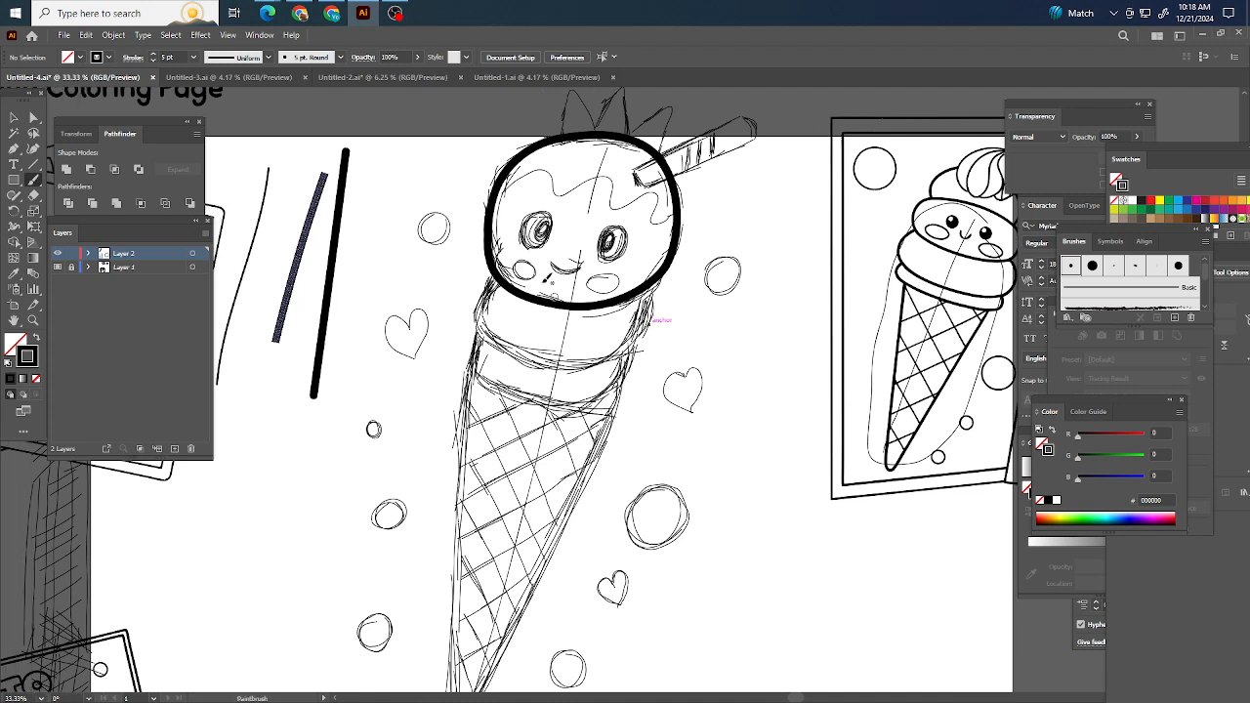
mouse_move(500, 281)
left_mouse_down()
mouse_move(486, 319)
mouse_move(502, 343)
mouse_move(522, 364)
mouse_move(574, 375)
mouse_move(637, 344)
mouse_move(666, 271)
left_mouse_up()
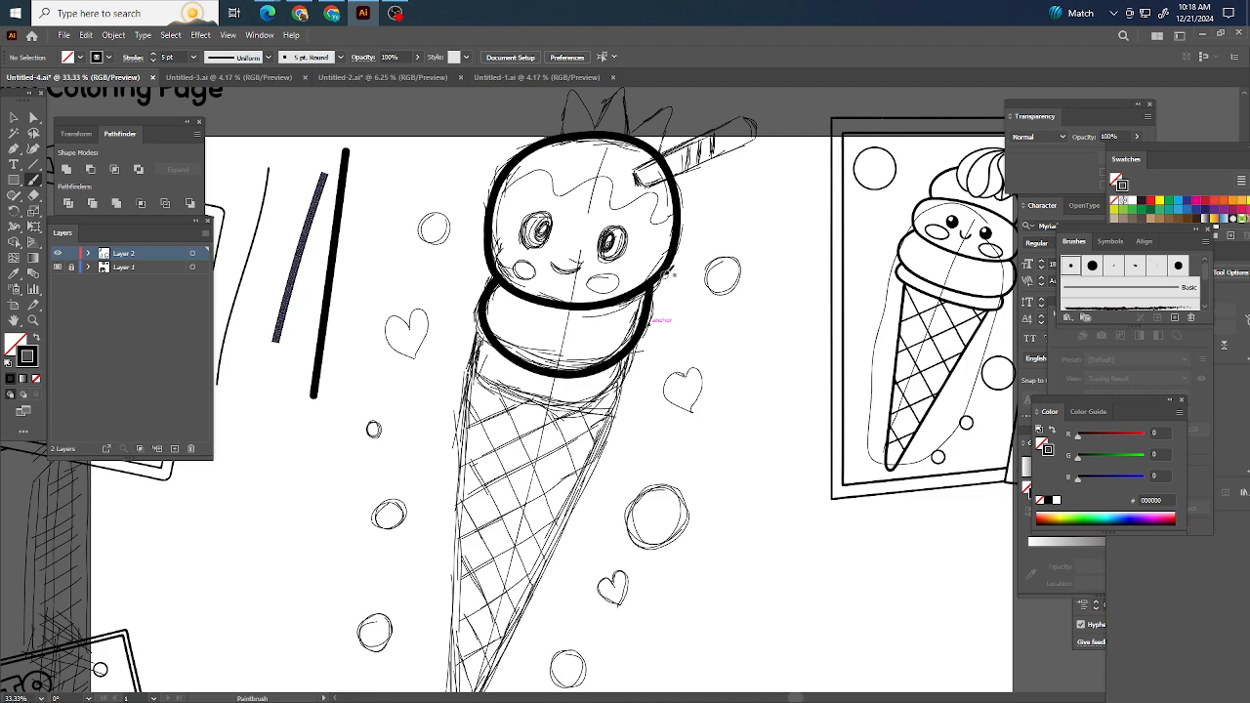
key("ctrl+z")
mouse_move(498, 267)
left_mouse_down()
mouse_move(482, 293)
mouse_move(491, 332)
mouse_move(562, 363)
mouse_move(644, 342)
mouse_move(668, 298)
mouse_move(664, 269)
left_mouse_up()
Step: Ink the second, lower band above the cone, undoing the first stroke and repainting it
scroll(649, 278, "down", 2)
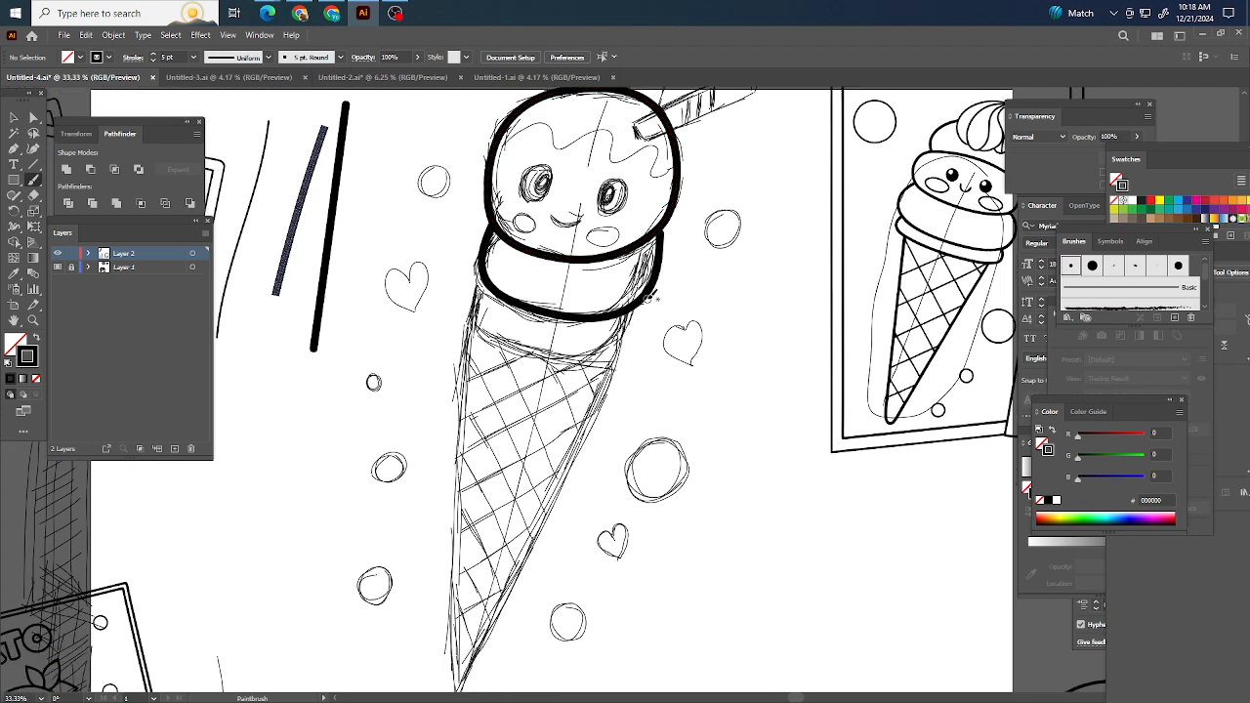
mouse_move(481, 271)
left_mouse_down()
mouse_move(475, 322)
mouse_move(532, 357)
mouse_move(609, 355)
mouse_move(645, 337)
mouse_move(653, 281)
left_mouse_up()
key("ctrl+z")
mouse_move(485, 251)
left_mouse_down()
mouse_move(486, 318)
mouse_move(508, 337)
mouse_move(569, 351)
mouse_move(636, 340)
mouse_move(657, 283)
mouse_move(634, 266)
mouse_move(709, 284)
left_mouse_up()
Step: Ink the V-shaped cone outline from the lower band down to the pointed tip and back up
scroll(656, 283, "down", 1)
scroll(658, 284, "down", 1)
scroll(640, 270, "up", 3)
scroll(716, 270, "down", 2)
left_click_drag(767, 312, 722, 283)
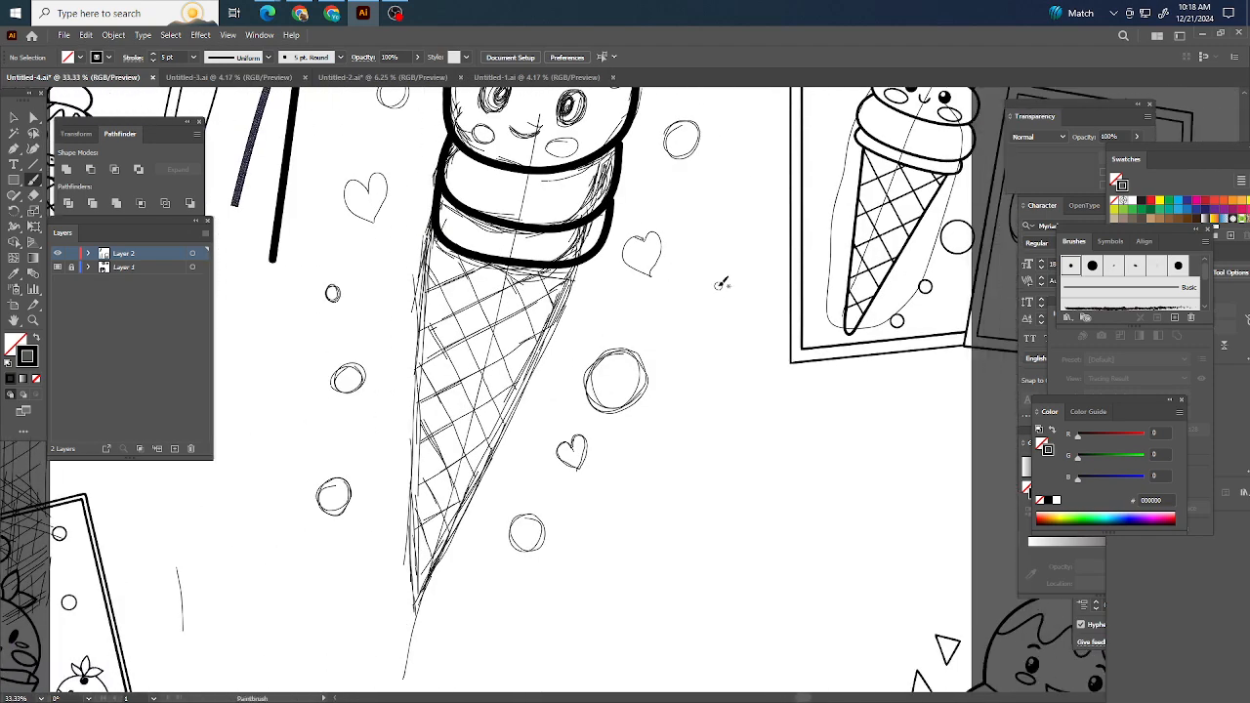
mouse_move(440, 216)
left_mouse_down()
mouse_move(412, 619)
mouse_move(519, 438)
mouse_move(615, 215)
left_mouse_up()
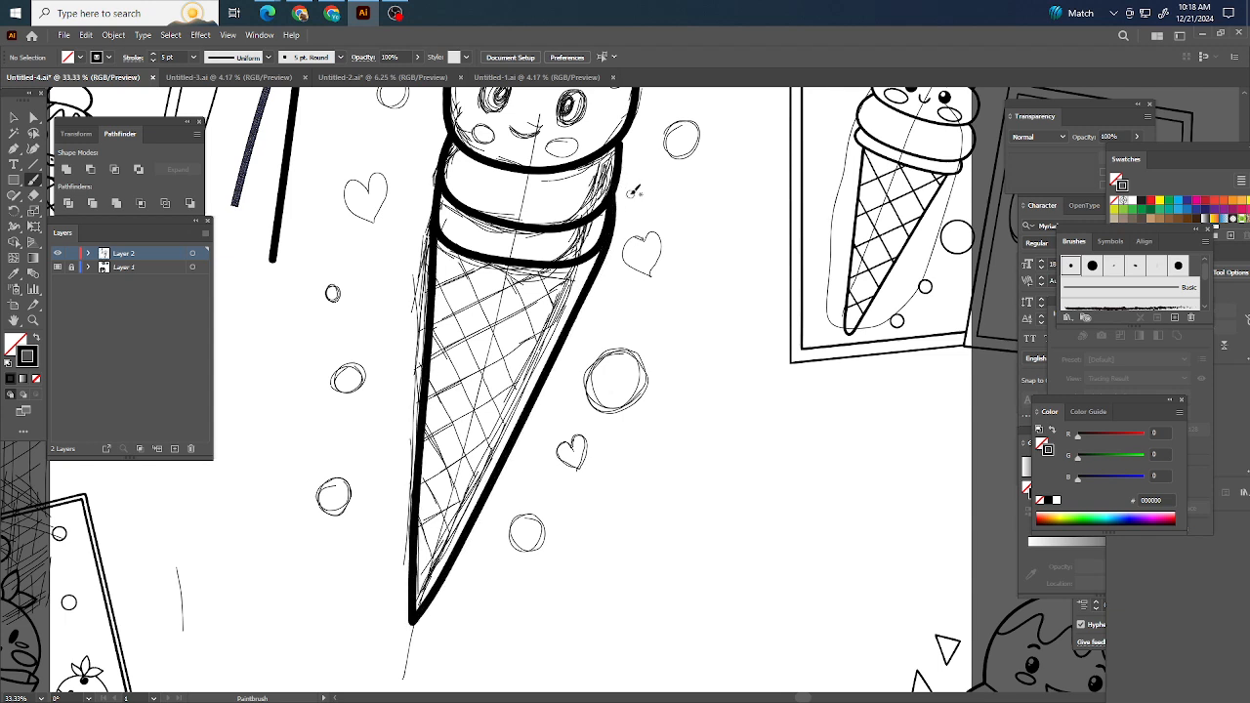
Step: Ink eight parallel waffle lines rising from the cone's left edge toward its right edge, from the band down to the tip
scroll(632, 193, "down", 2)
scroll(638, 237, "up", 2)
scroll(664, 262, "up", 1)
scroll(653, 295, "right", 1)
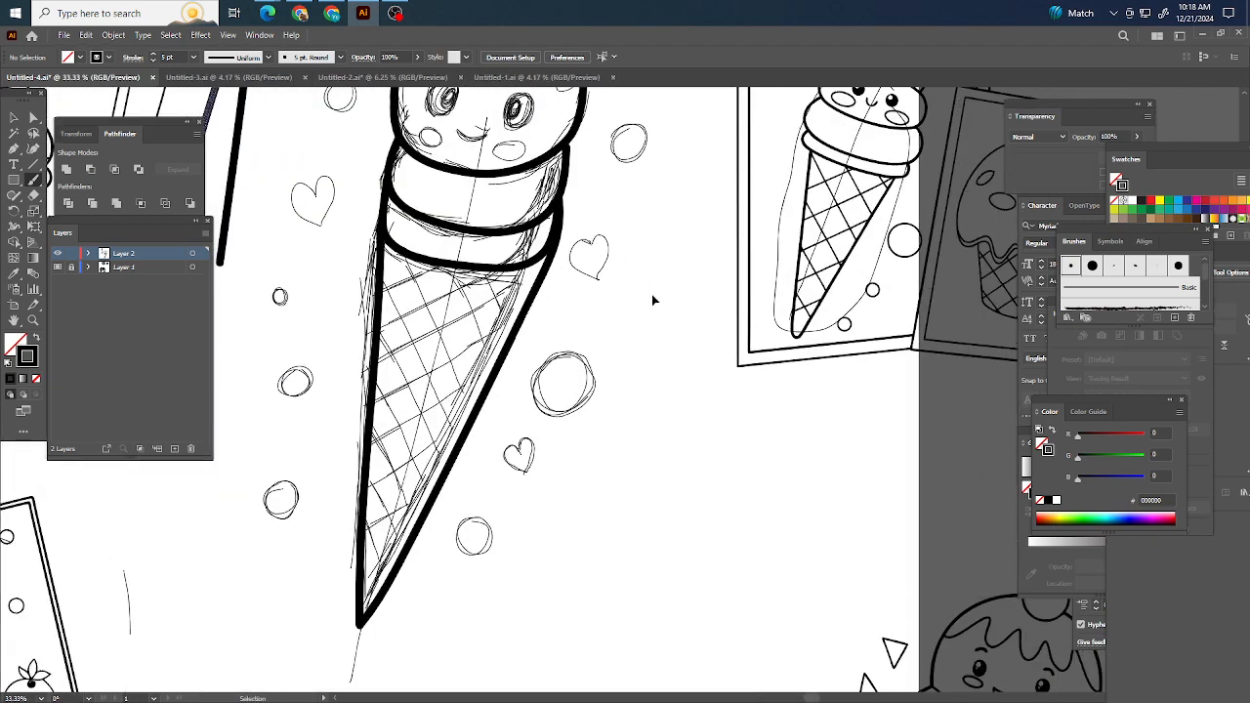
scroll(597, 297, "down", 1)
scroll(604, 295, "left", 1)
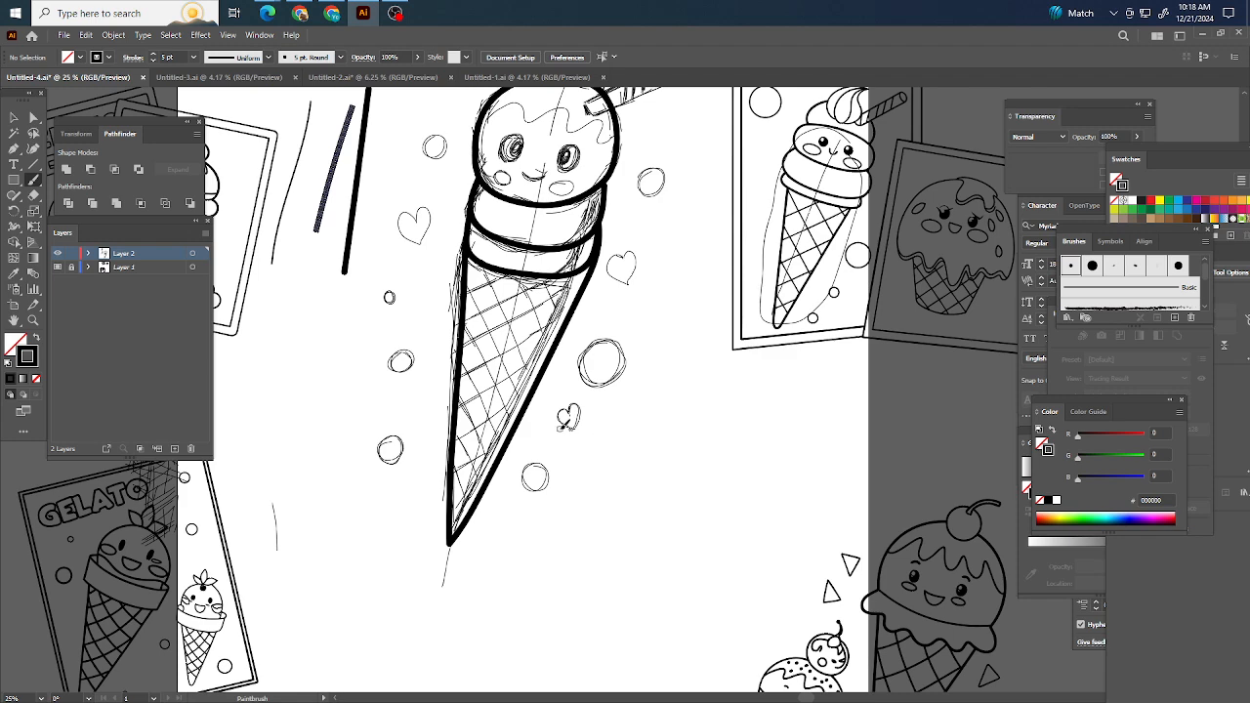
scroll(509, 425, "up", 1)
scroll(709, 360, "up", 1)
scroll(710, 357, "right", 1)
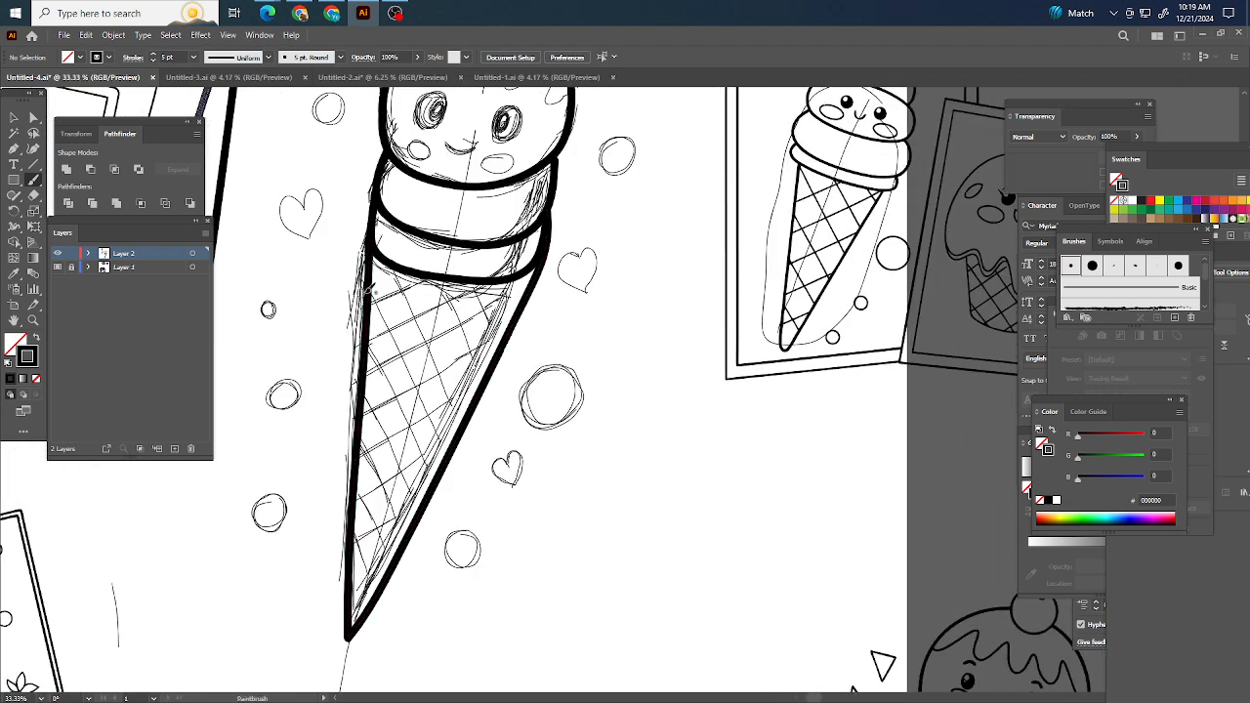
left_click_drag(363, 304, 434, 273)
left_click_drag(363, 344, 495, 281)
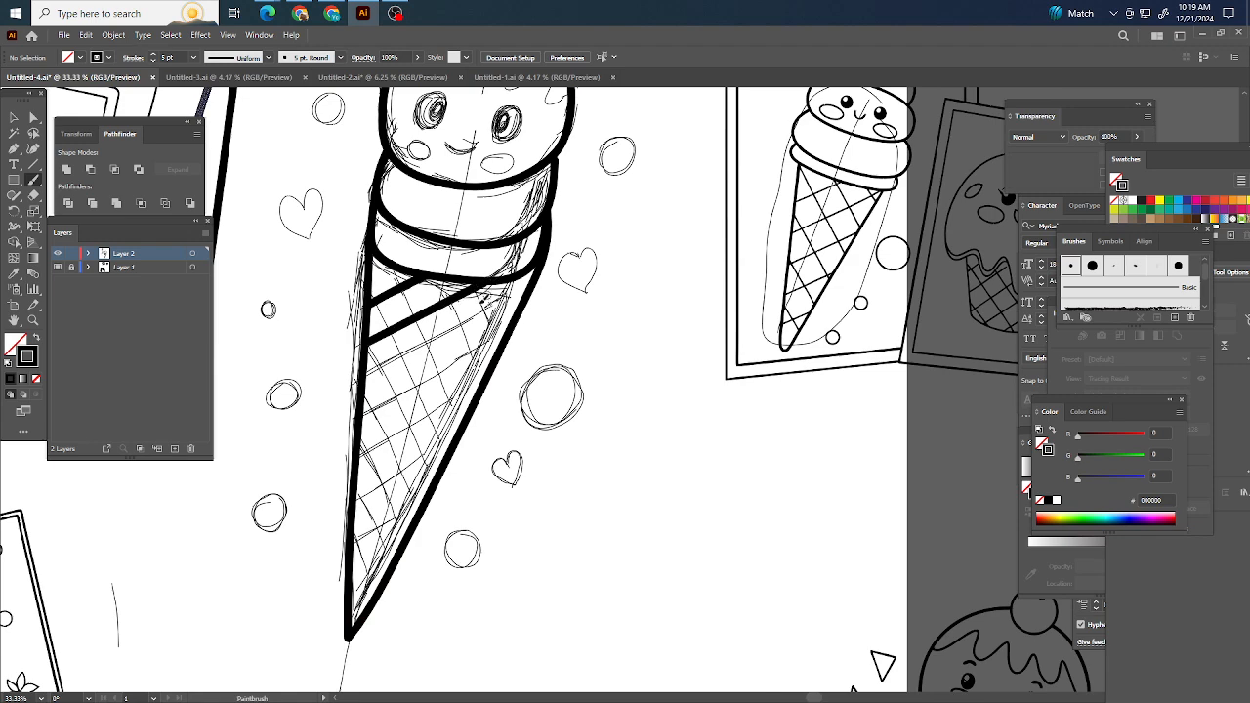
left_click_drag(363, 375, 539, 270)
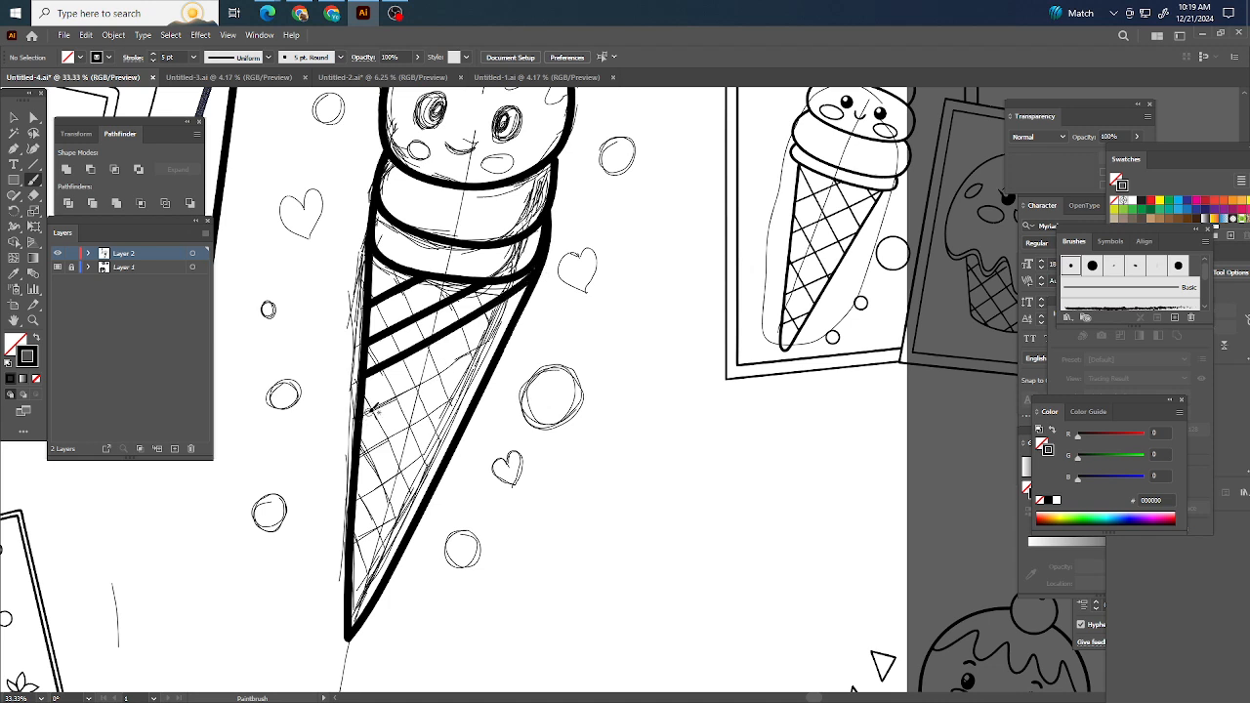
left_click_drag(358, 416, 528, 314)
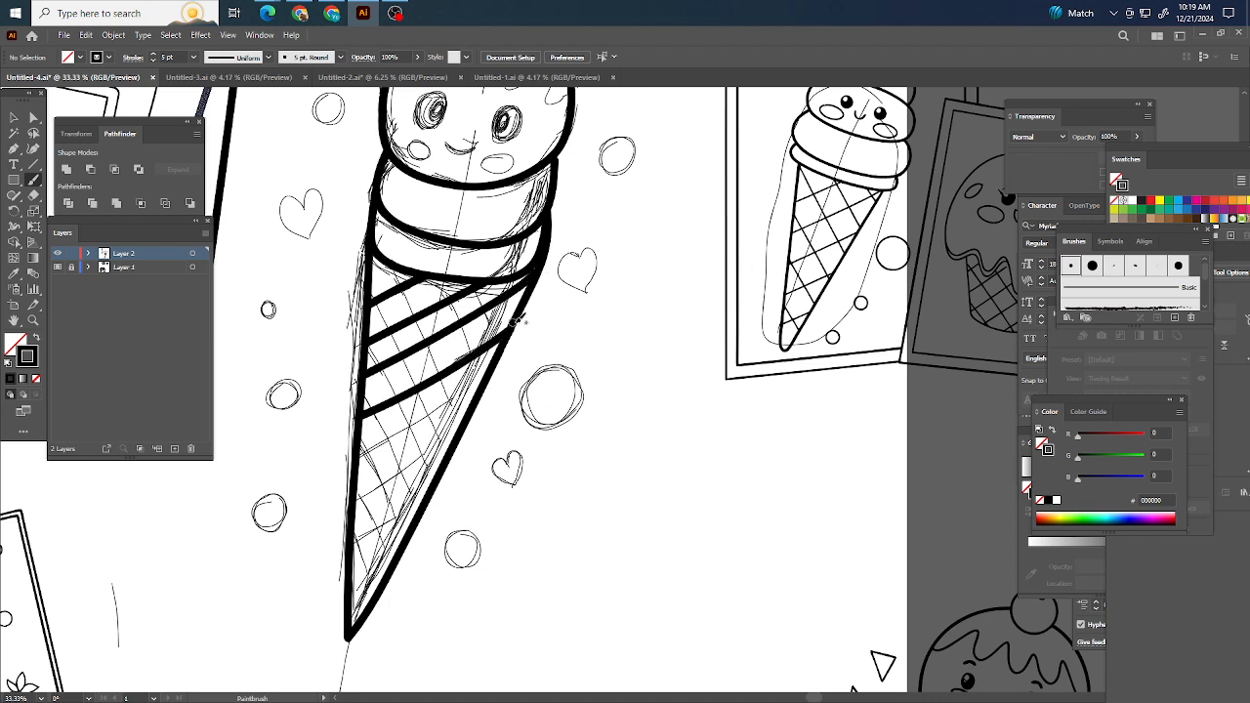
left_click_drag(359, 457, 495, 385)
left_click_drag(359, 498, 453, 441)
scroll(459, 434, "down", 3)
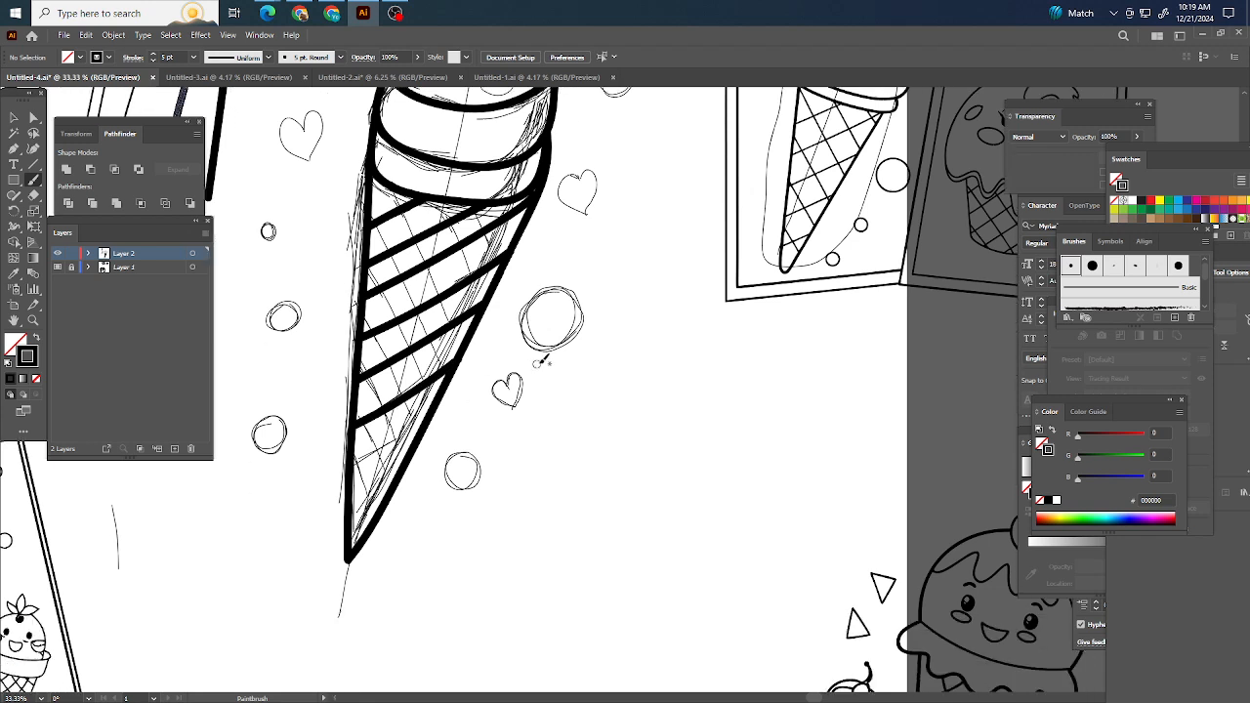
left_click_drag(352, 418, 422, 381)
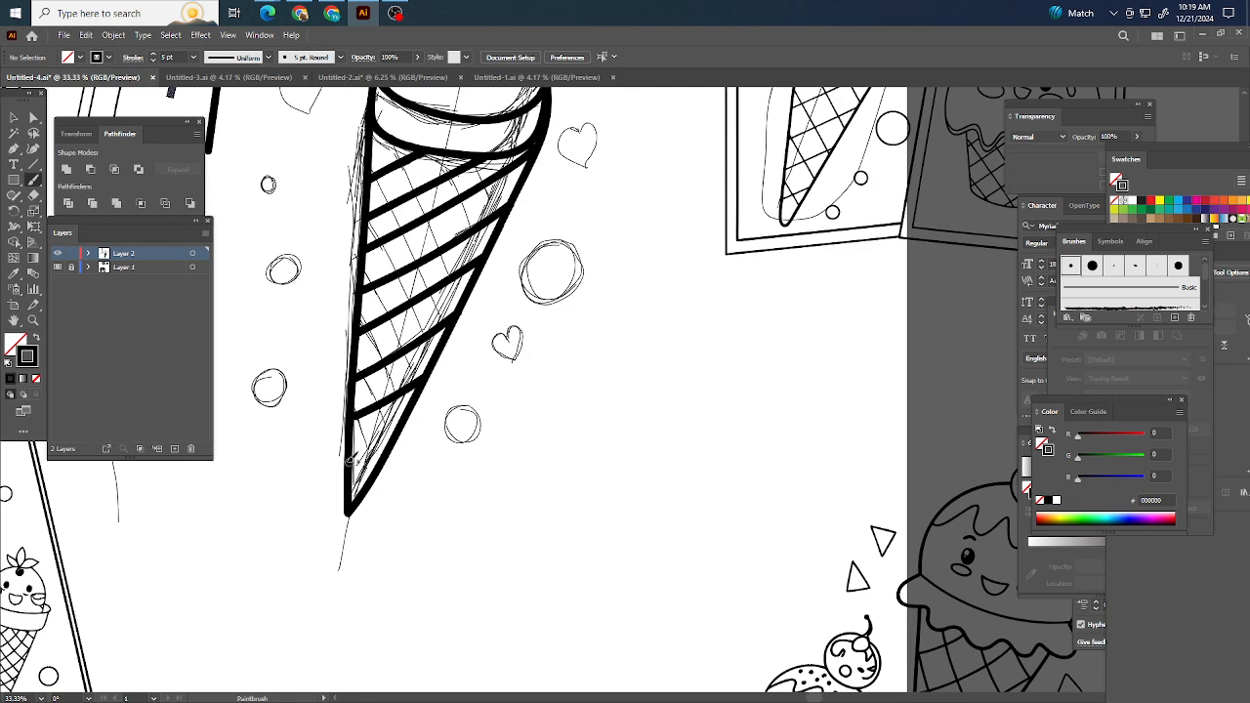
left_click_drag(348, 460, 393, 435)
Step: Ink seven crossing waffle lines slanting down to the right across the cone to complete the lattice pattern
scroll(475, 407, "up", 1)
scroll(575, 314, "left", 1)
scroll(588, 342, "up", 2)
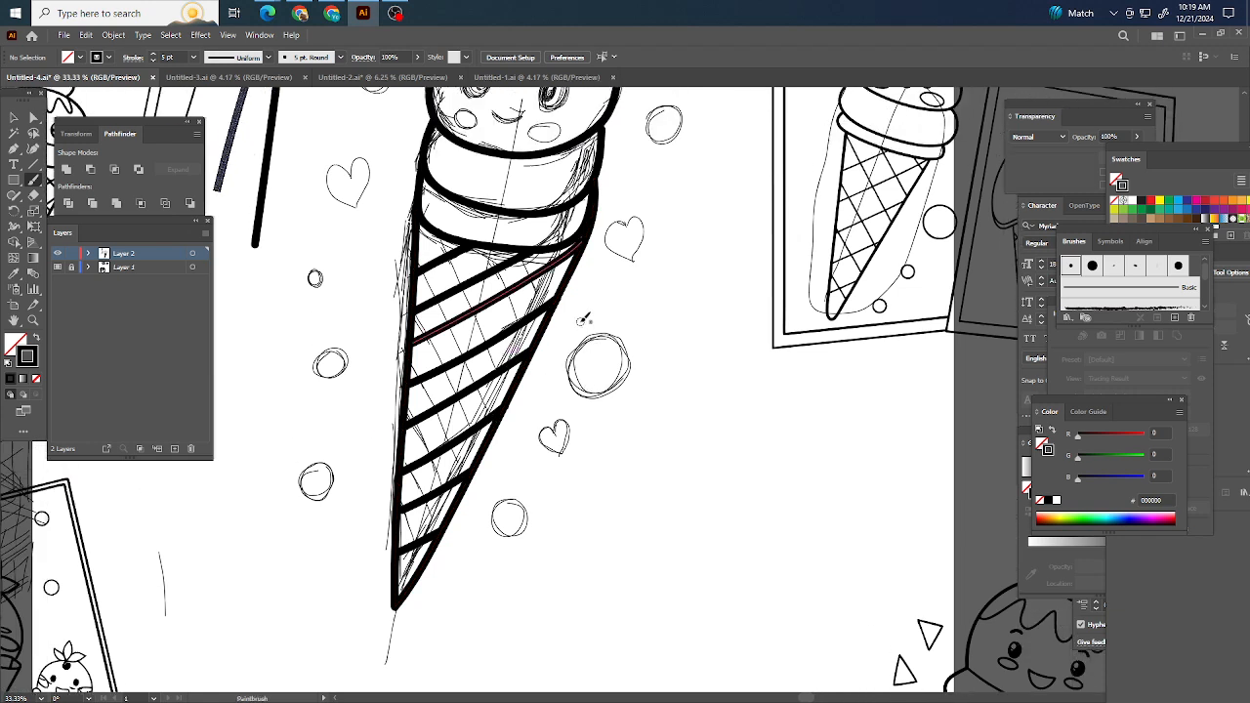
scroll(583, 319, "up", 1)
scroll(583, 334, "right", 2)
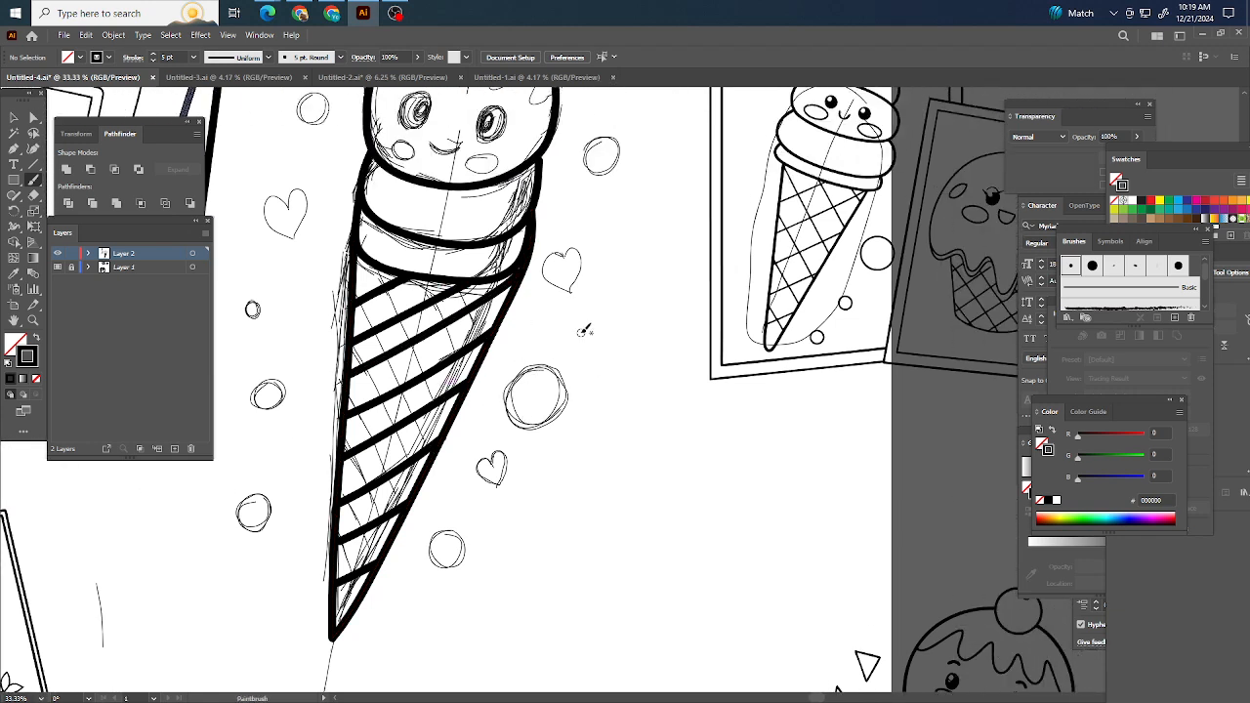
scroll(517, 412, "right", 2)
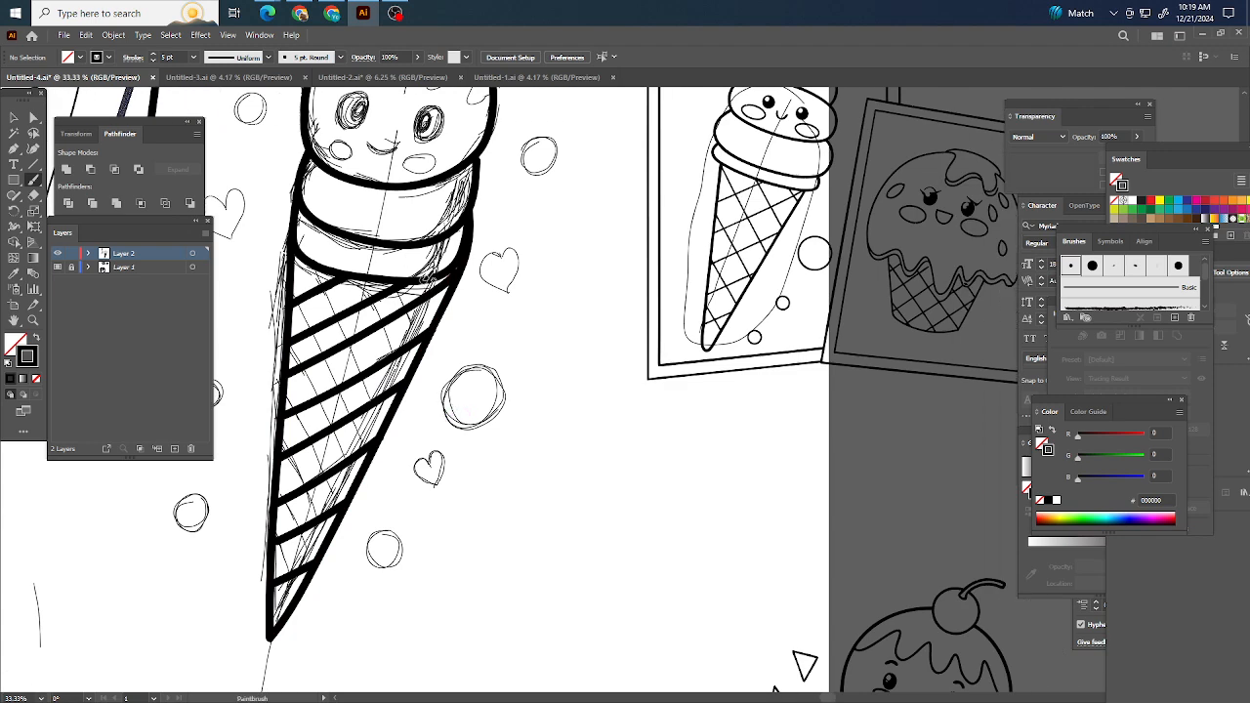
mouse_move(428, 280)
left_mouse_down()
mouse_move(441, 314)
mouse_move(420, 336)
left_mouse_up()
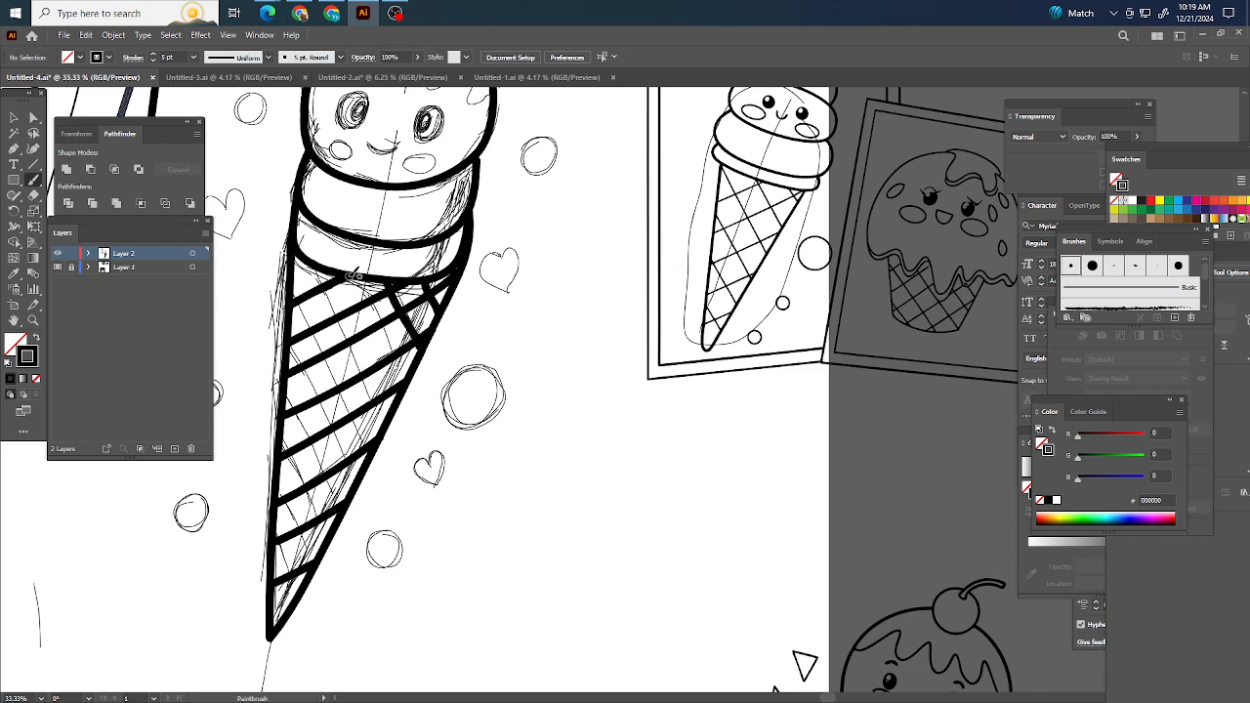
left_click_drag(354, 274, 396, 371)
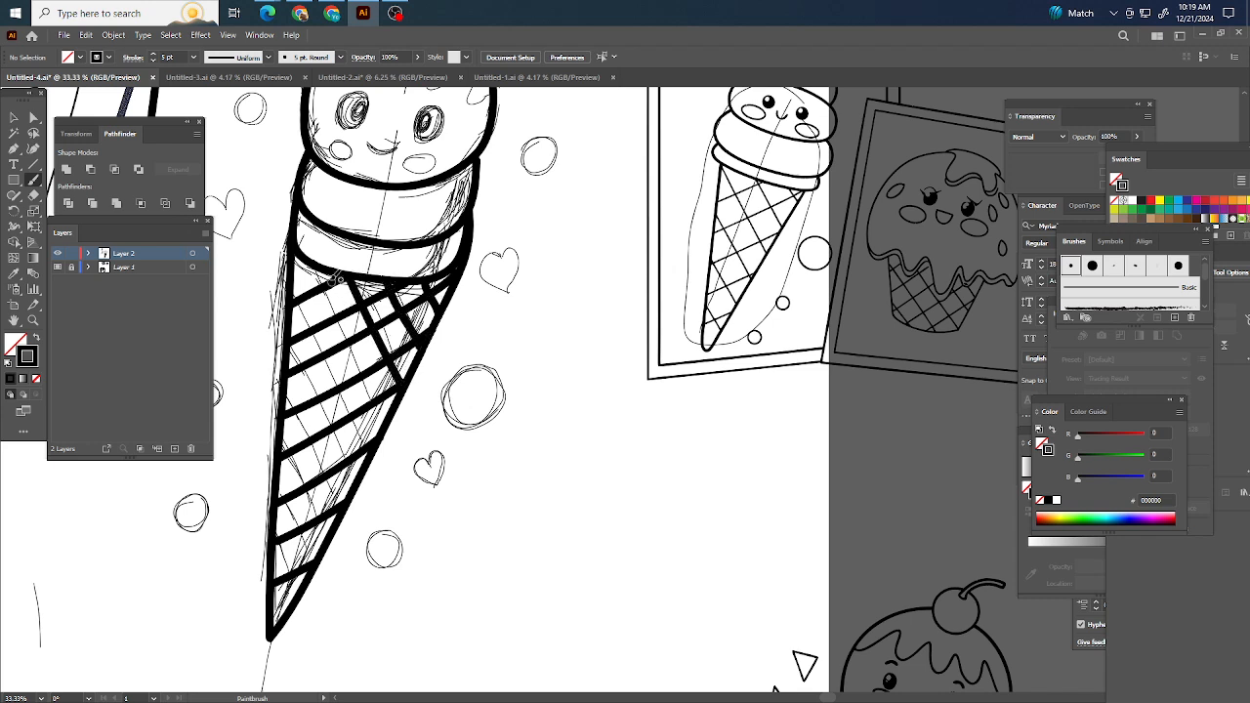
left_click_drag(315, 260, 382, 434)
left_click_drag(291, 284, 368, 462)
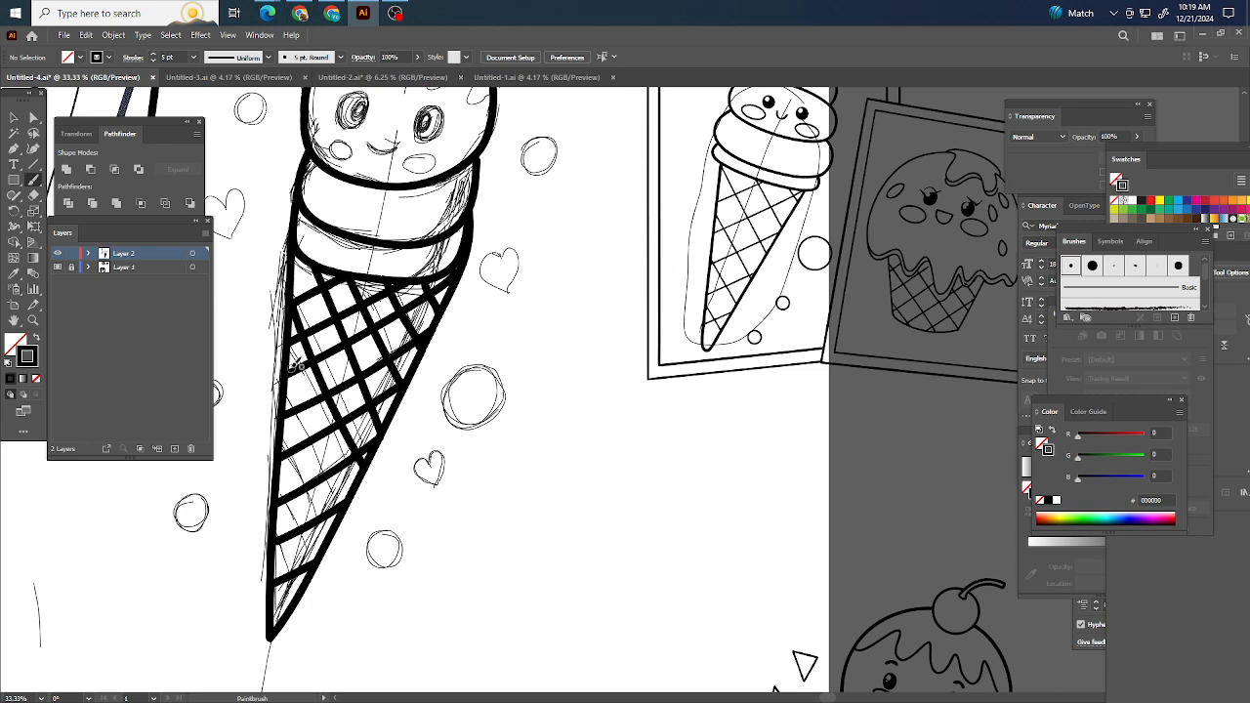
left_click_drag(294, 377, 329, 468)
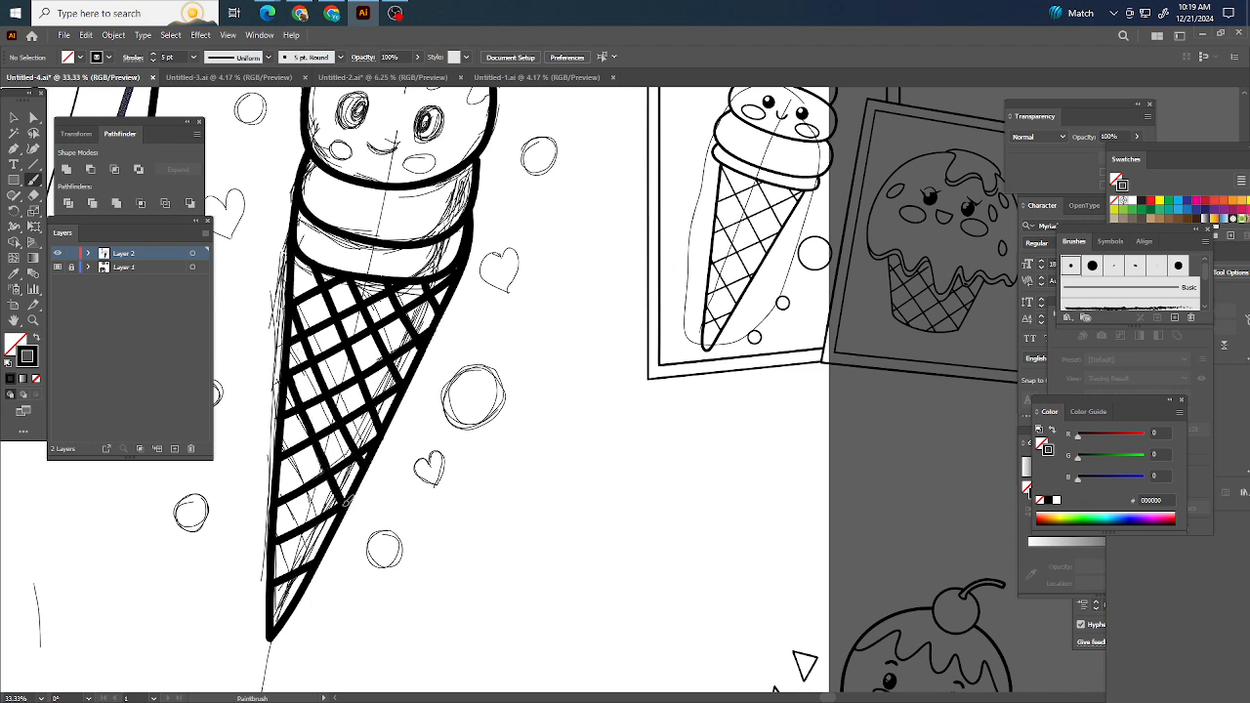
left_click_drag(283, 428, 318, 494)
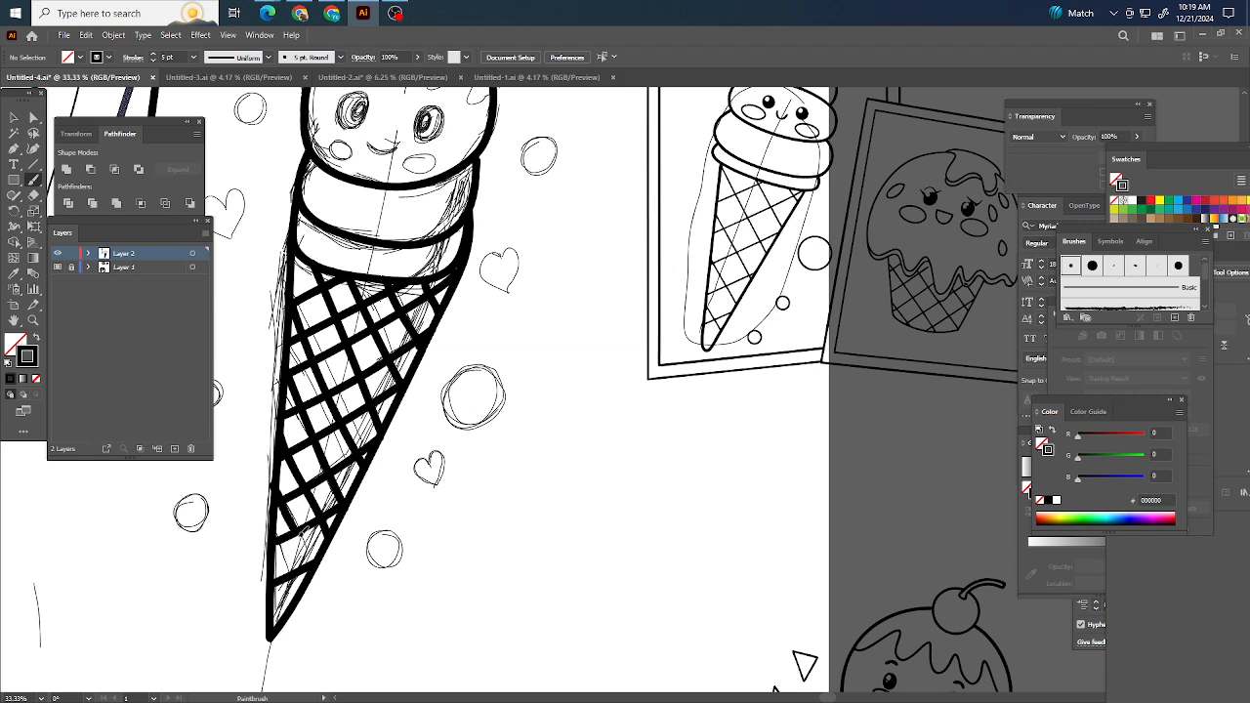
mouse_move(280, 483)
left_mouse_down()
mouse_move(316, 558)
mouse_move(285, 560)
mouse_move(300, 593)
left_mouse_up()
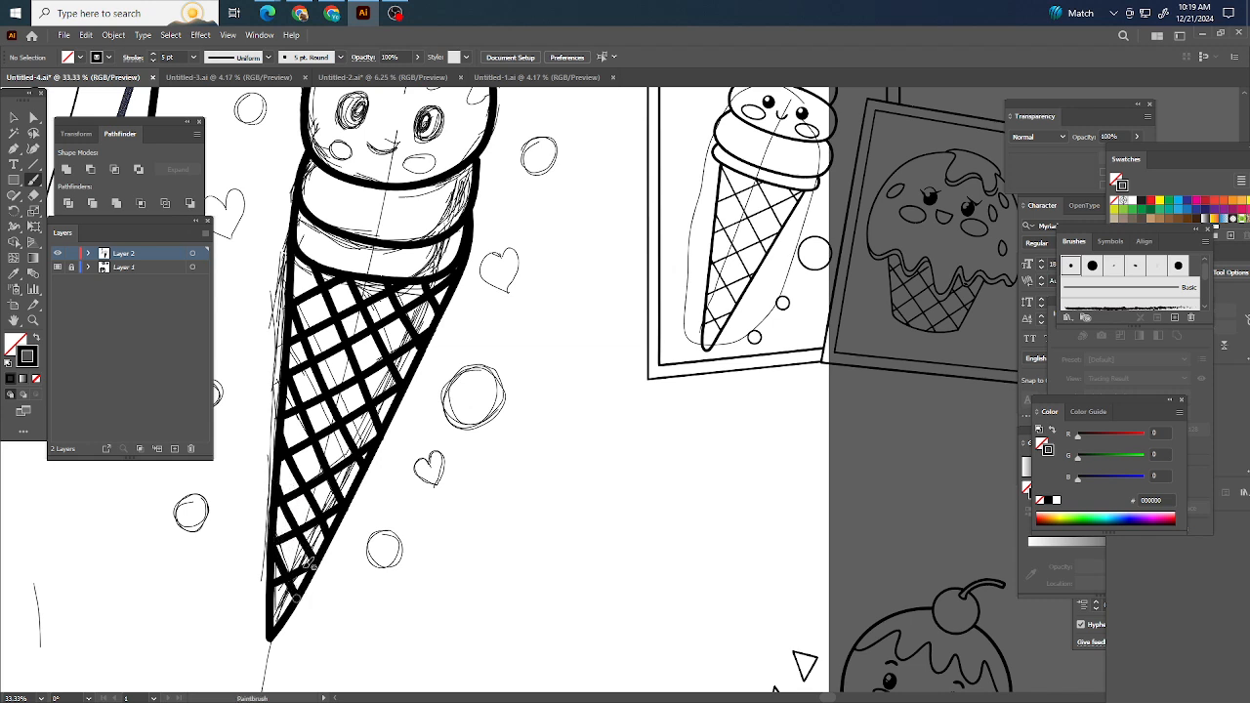
scroll(396, 505, "down", 2)
scroll(430, 483, "down", 3)
scroll(463, 463, "left", 3)
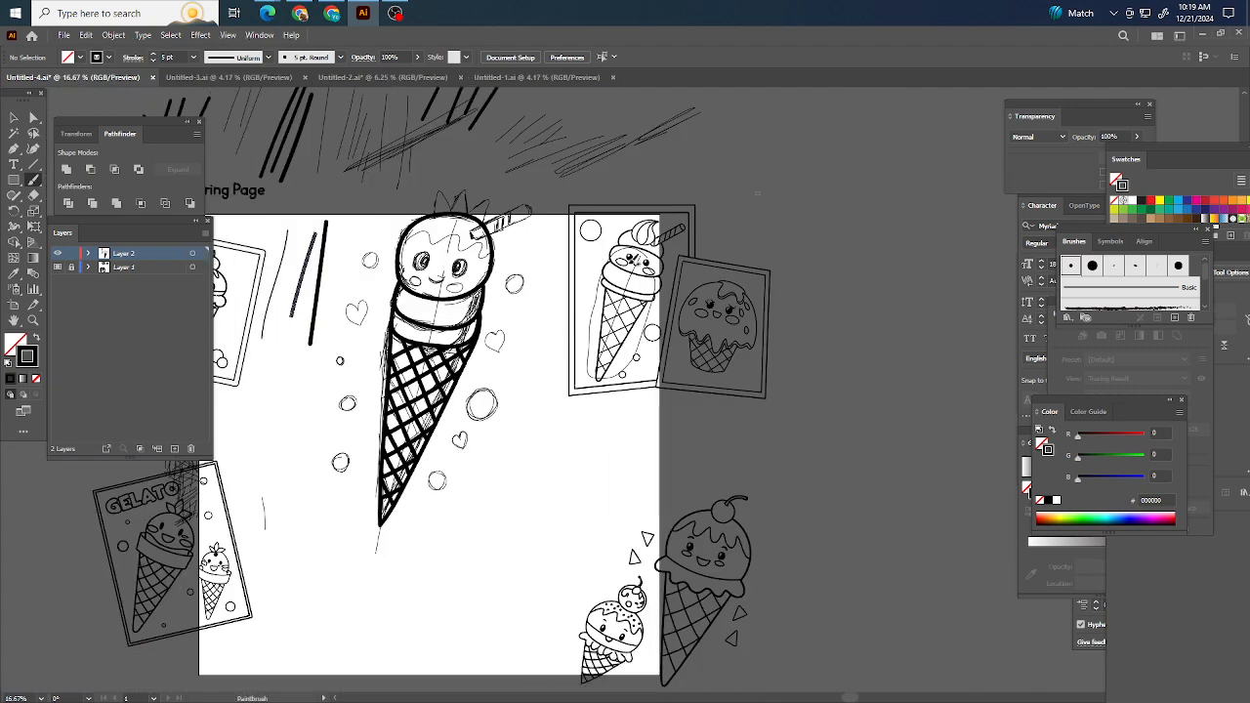
Step: Ink the three pointed leaves on top of the scoop, undoing the first strokes and repainting them
scroll(580, 379, "up", 4)
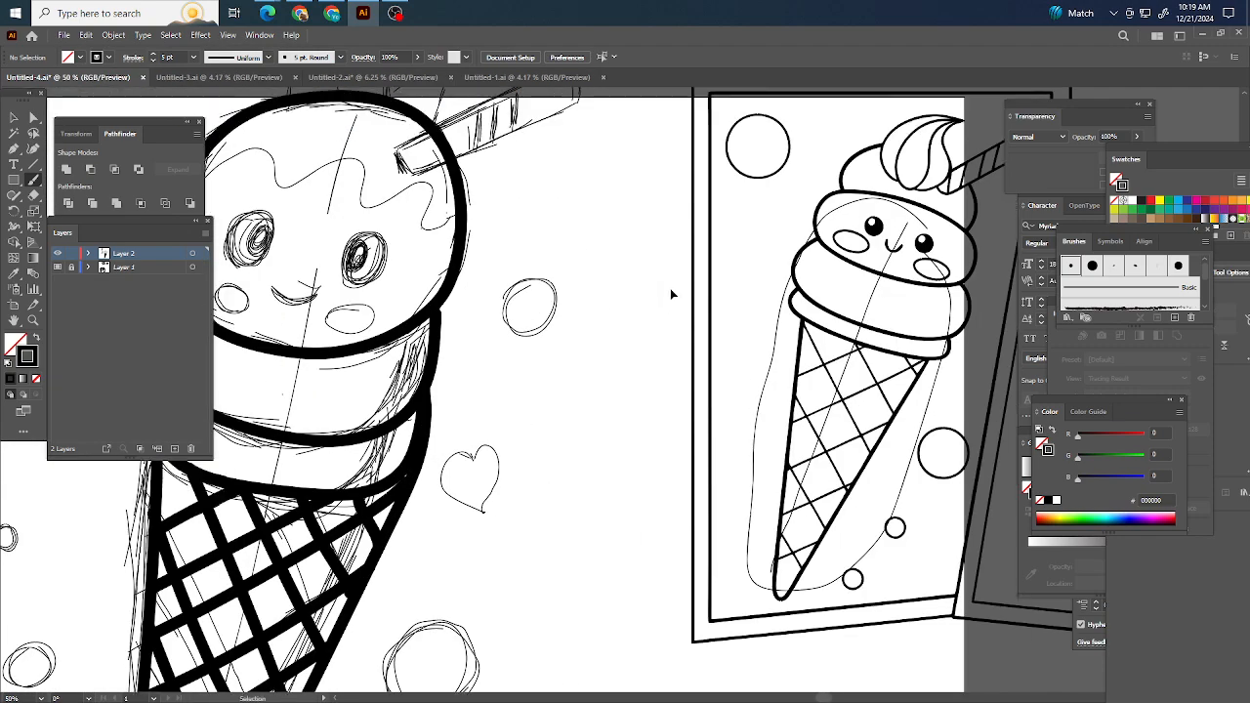
scroll(701, 291, "down", 2)
scroll(649, 289, "up", 1)
scroll(646, 285, "up", 2)
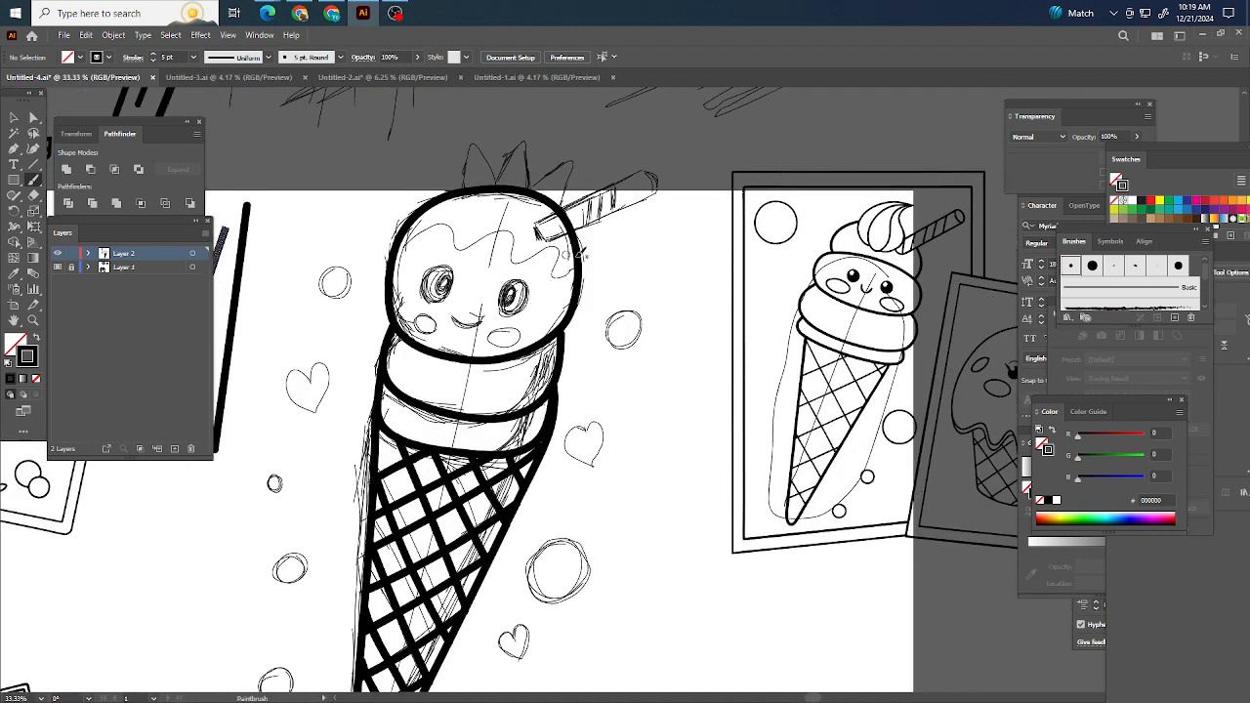
scroll(659, 263, "left", 1)
scroll(668, 256, "up", 1)
scroll(725, 279, "up", 1)
scroll(742, 293, "left", 1)
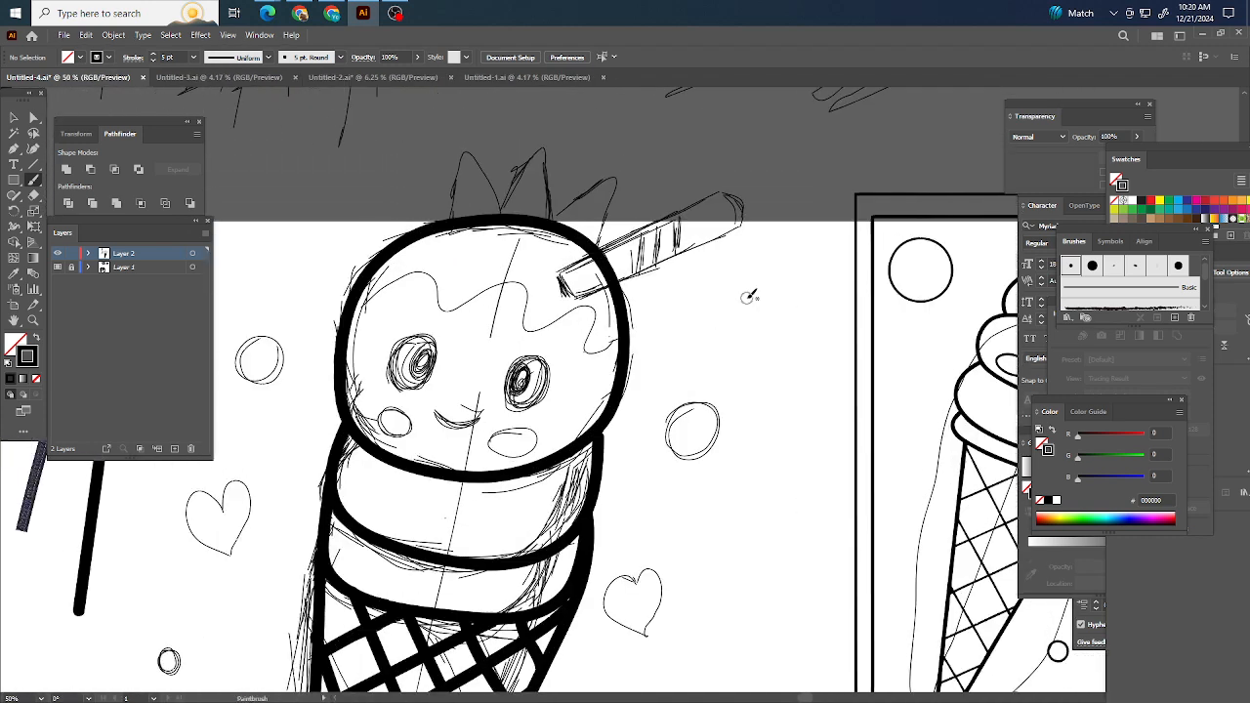
mouse_move(447, 226)
left_mouse_down()
mouse_move(473, 138)
mouse_move(506, 220)
mouse_move(528, 156)
left_mouse_up()
key("ctrl+z")
key("ctrl+z")
mouse_move(449, 224)
left_mouse_down()
mouse_move(443, 127)
mouse_move(489, 166)
mouse_move(502, 214)
mouse_move(513, 180)
mouse_move(566, 136)
mouse_move(544, 221)
mouse_move(618, 144)
mouse_move(599, 244)
left_mouse_up()
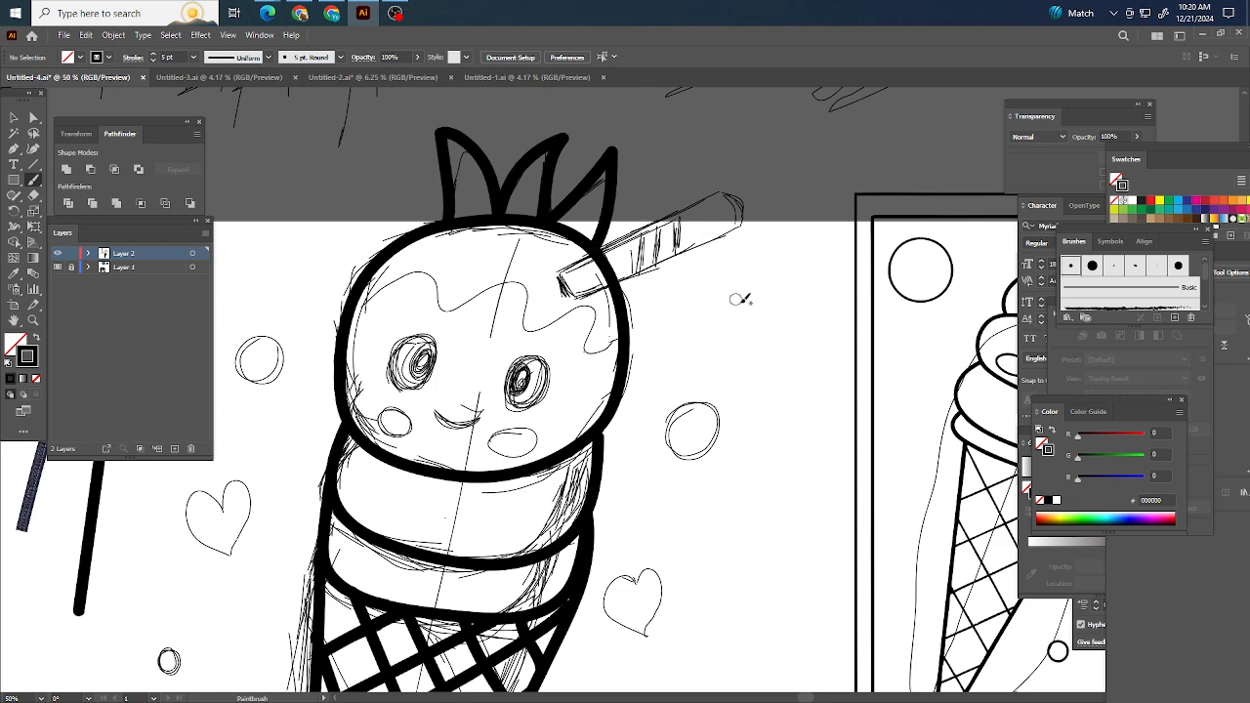
Step: Ink the rounded outline of the straw sticking out of the scoop's upper right and touch up its end inside the scoop
scroll(724, 308, "right", 2)
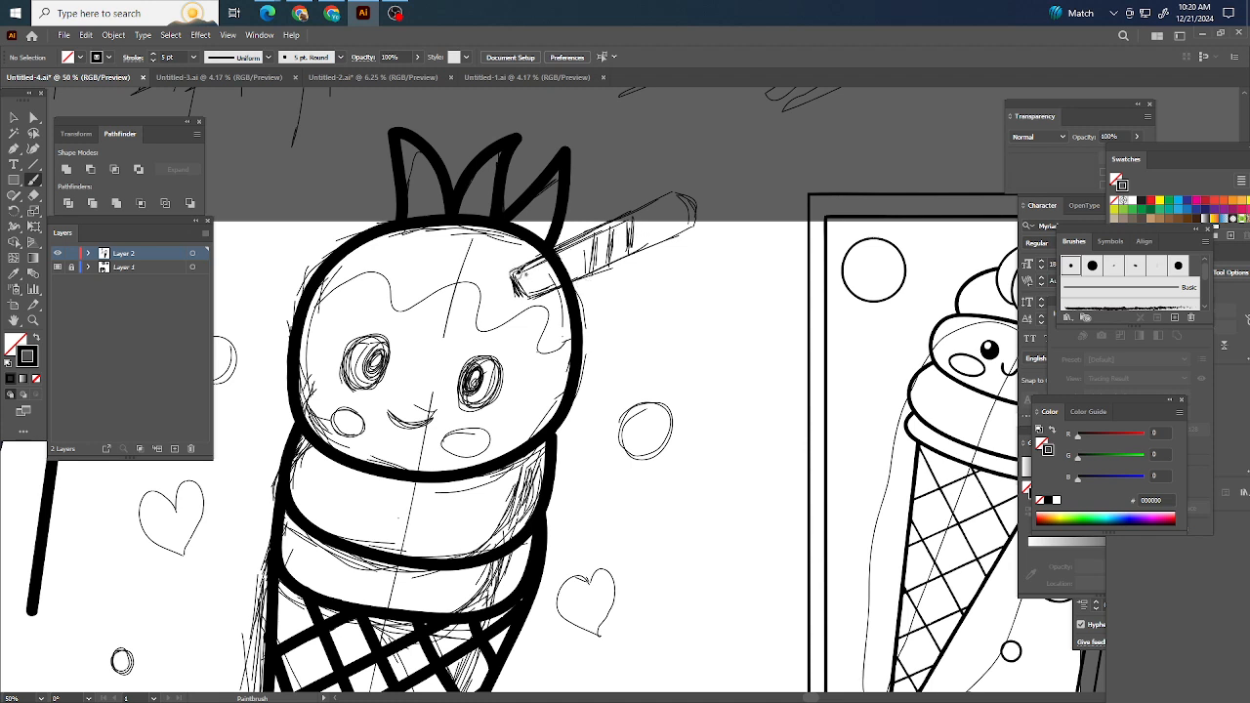
mouse_move(507, 276)
left_mouse_down()
mouse_move(660, 190)
mouse_move(694, 186)
mouse_move(707, 201)
mouse_move(706, 219)
mouse_move(522, 267)
left_mouse_up()
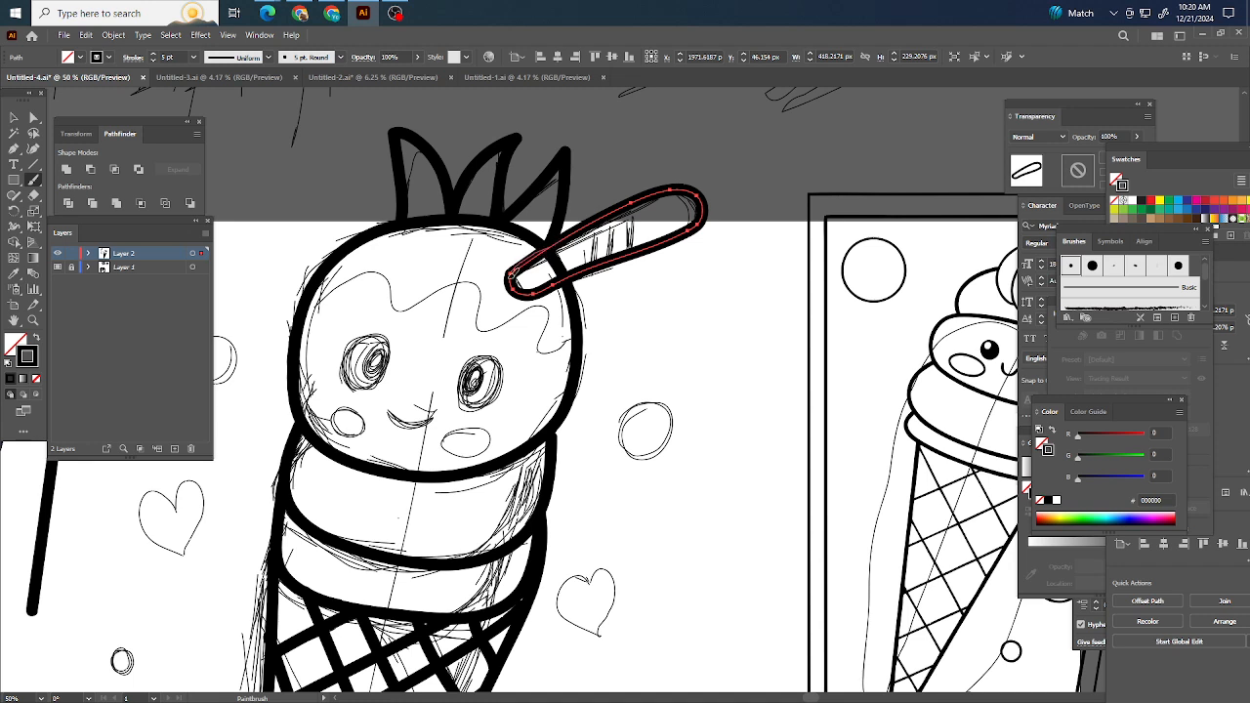
mouse_move(576, 275)
left_mouse_down()
mouse_move(640, 256)
mouse_move(619, 284)
mouse_move(628, 259)
mouse_move(568, 279)
left_mouse_up()
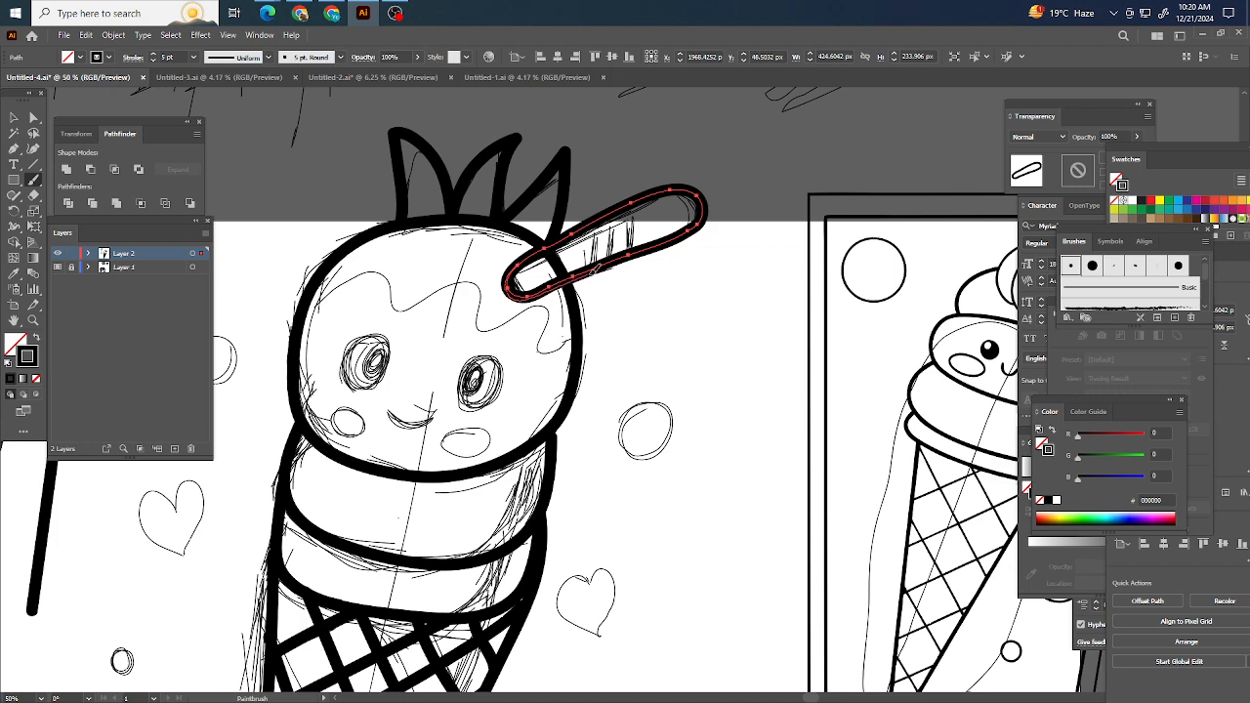
key("ctrl+shift+a")
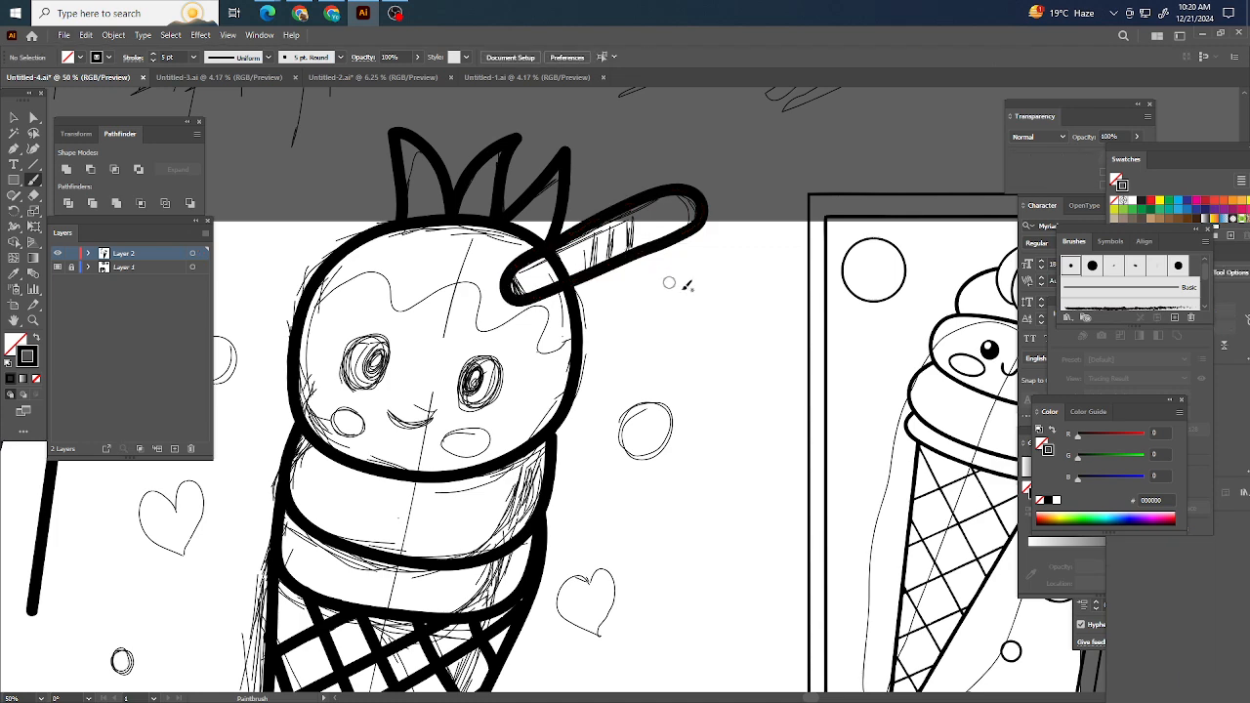
Step: Ink three short parallel stripes across the middle of the straw
scroll(669, 301, "down", 1)
scroll(671, 301, "down", 1)
scroll(671, 302, "right", 1)
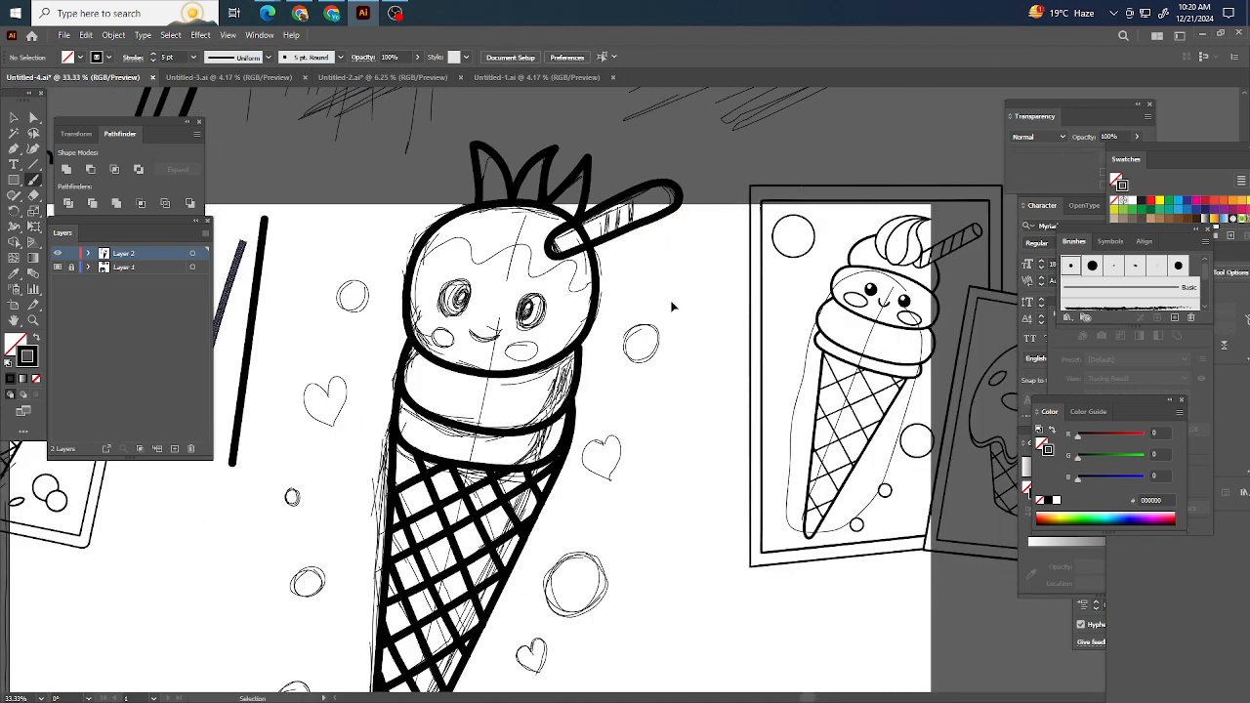
scroll(671, 306, "up", 2)
scroll(671, 306, "up", 1)
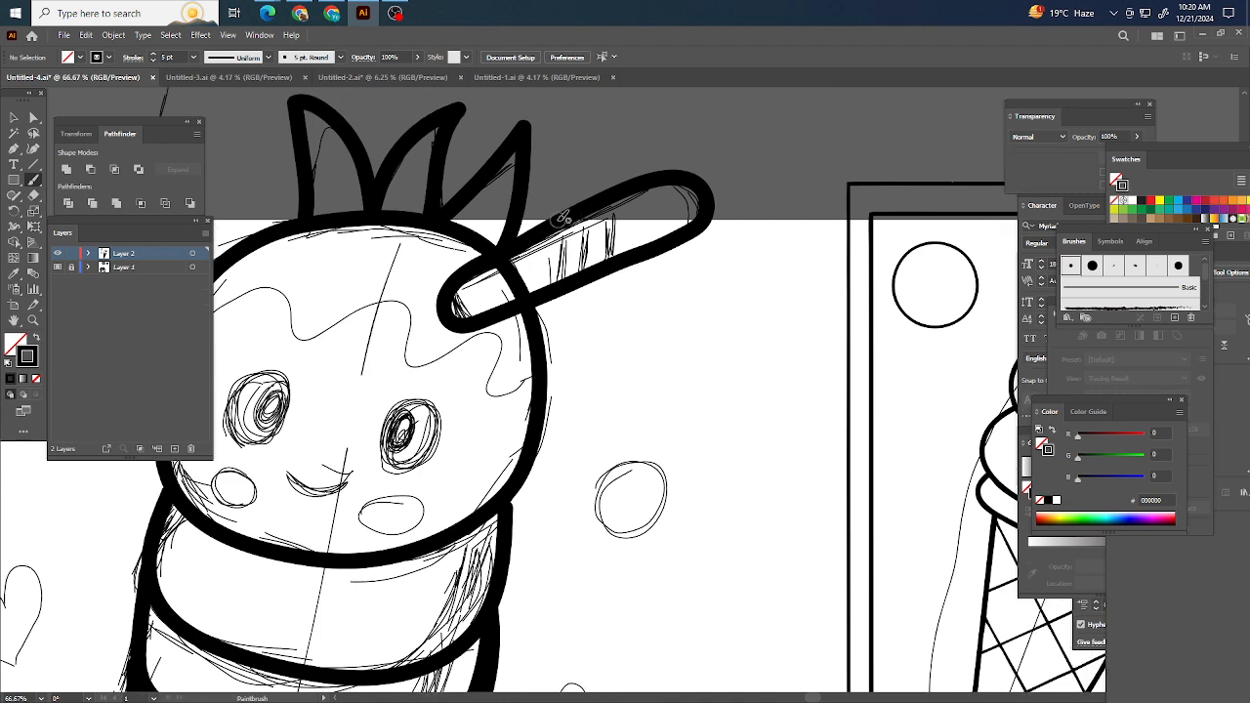
left_click_drag(563, 218, 560, 281)
left_click_drag(584, 205, 589, 274)
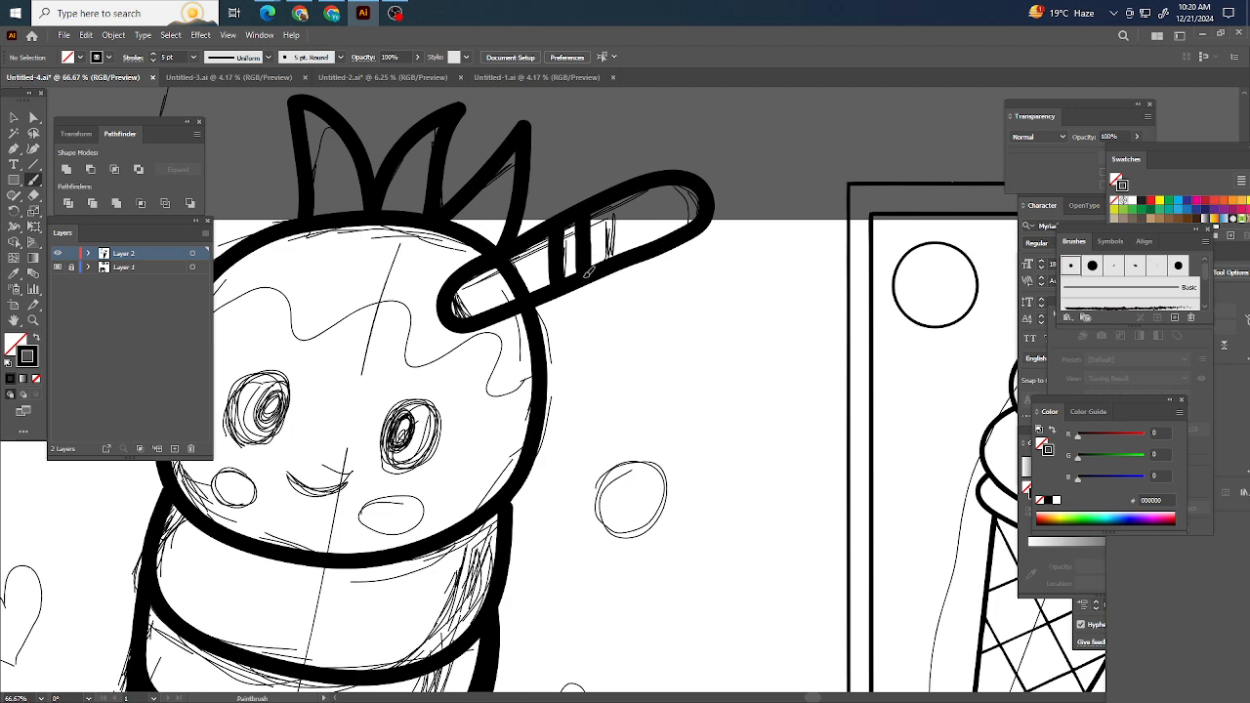
left_click_drag(612, 197, 614, 256)
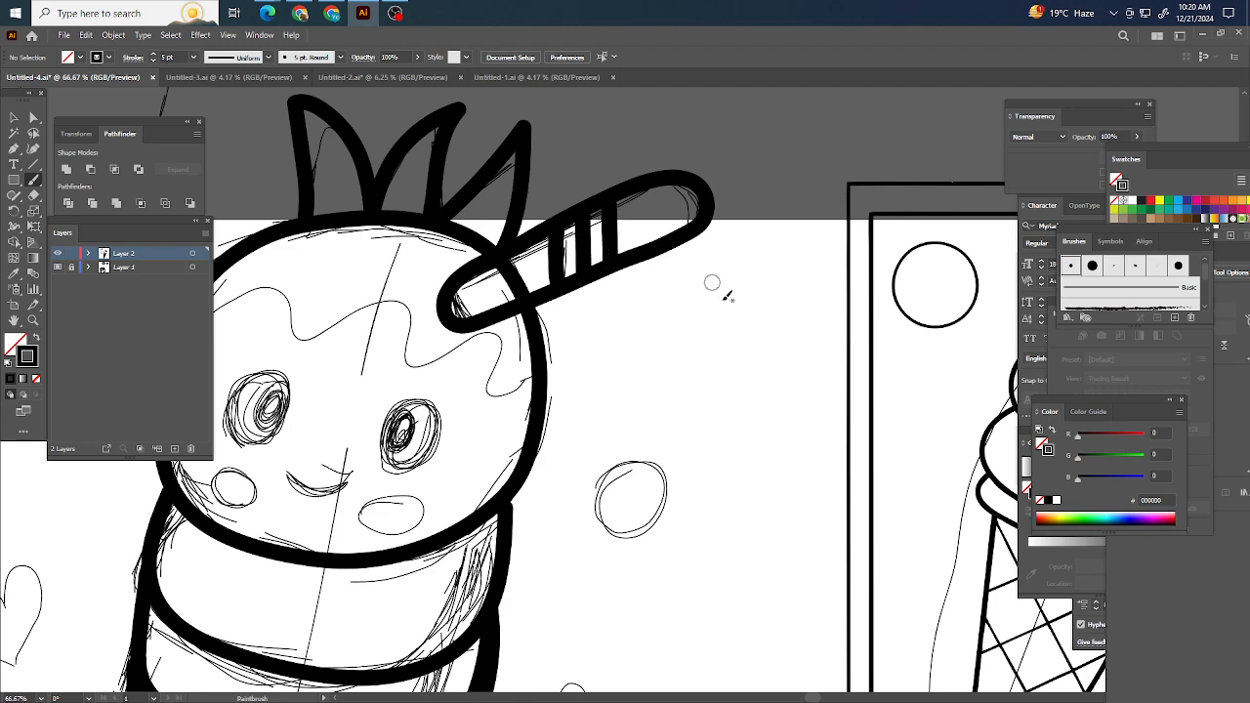
Step: Ink the wavy icing drip line across the scoop above the eyes, from its left edge to its right edge
scroll(687, 296, "down", 2)
scroll(688, 312, "down", 4)
scroll(659, 296, "up", 1)
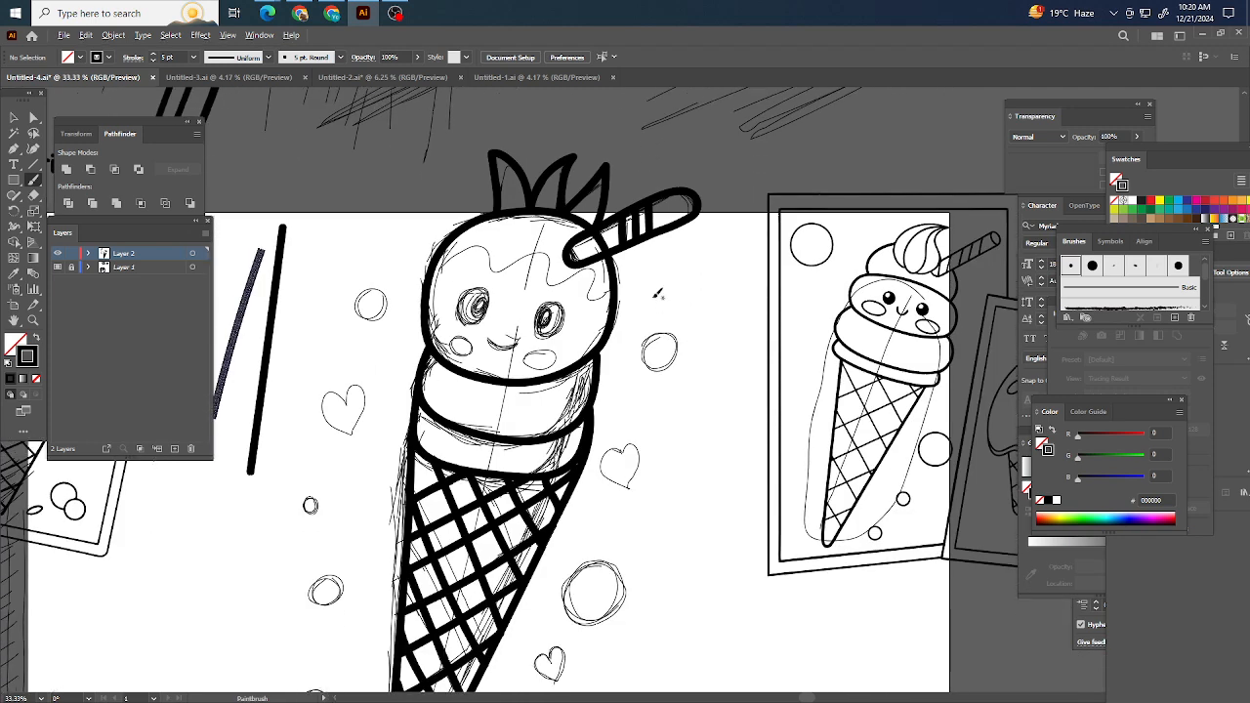
scroll(657, 294, "up", 2)
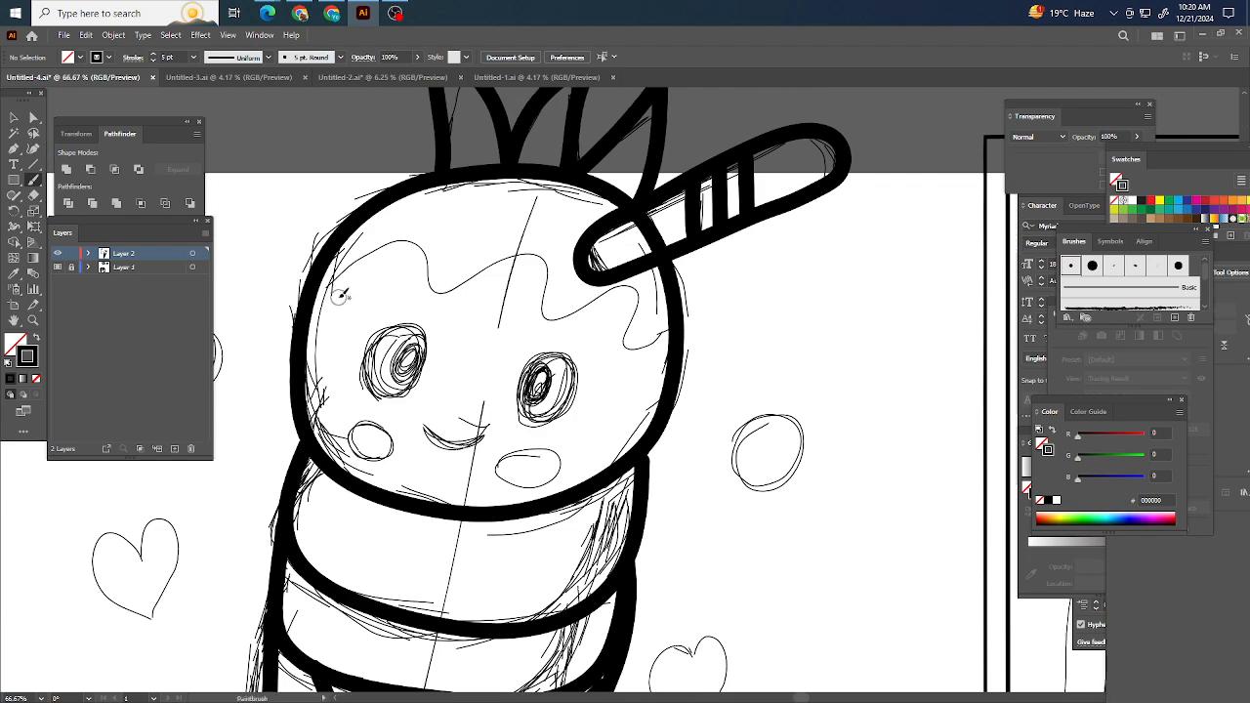
mouse_move(312, 300)
left_mouse_down()
mouse_move(341, 262)
mouse_move(421, 249)
mouse_move(444, 293)
mouse_move(507, 260)
mouse_move(544, 276)
mouse_move(545, 318)
mouse_move(629, 299)
mouse_move(627, 347)
mouse_move(667, 337)
mouse_move(678, 311)
left_mouse_up()
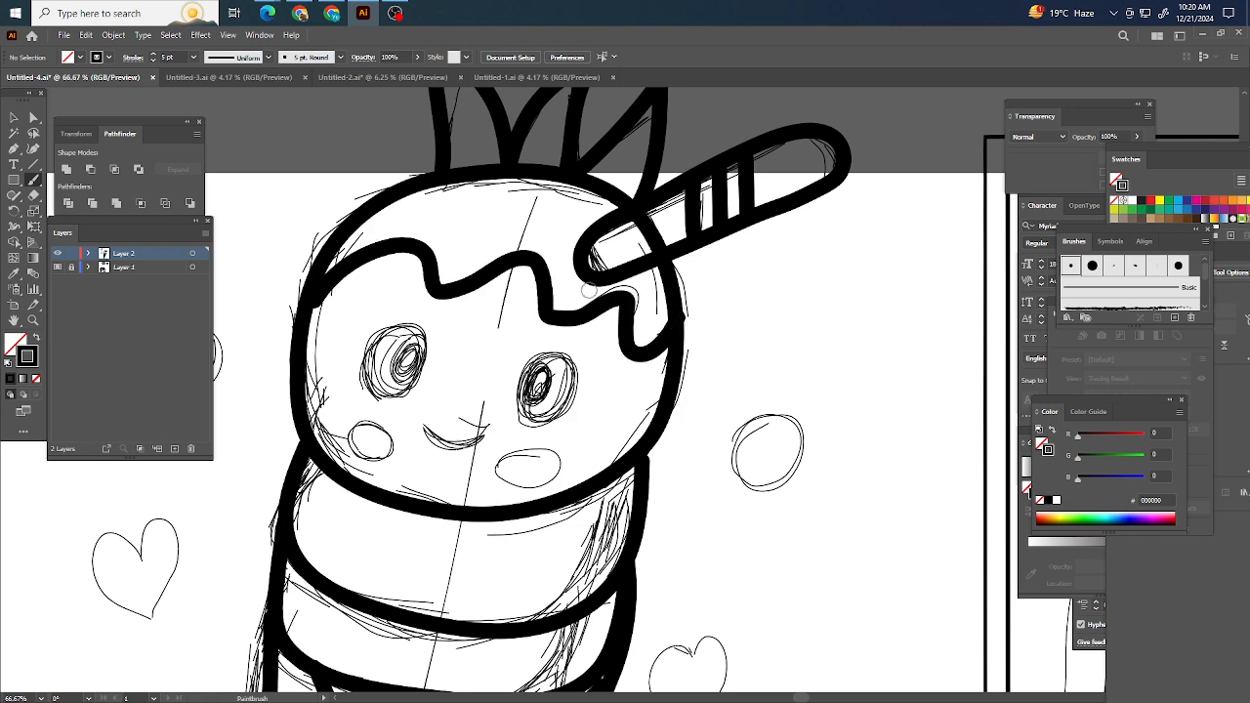
Step: Ink the oval outlines of the left and right eyes, touching up the left eye's edge
scroll(674, 319, "down", 2)
scroll(668, 346, "down", 2)
scroll(610, 352, "up", 2)
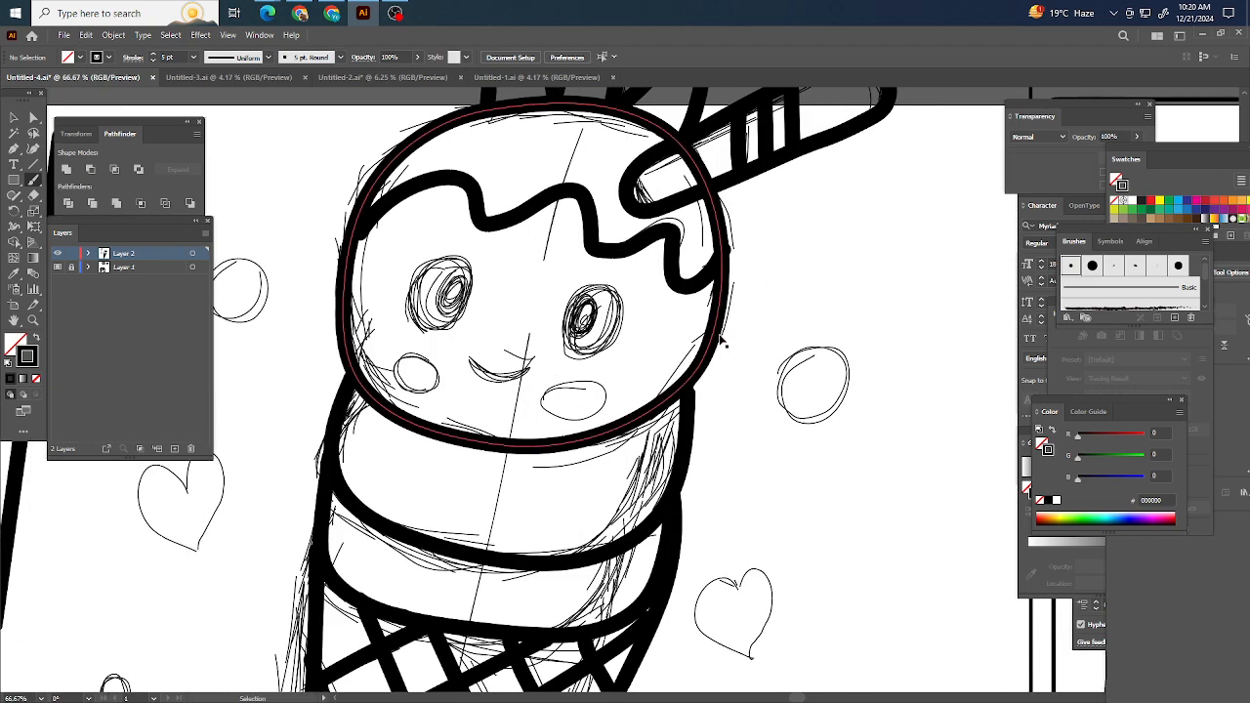
scroll(666, 340, "right", 1)
scroll(498, 298, "up", 2)
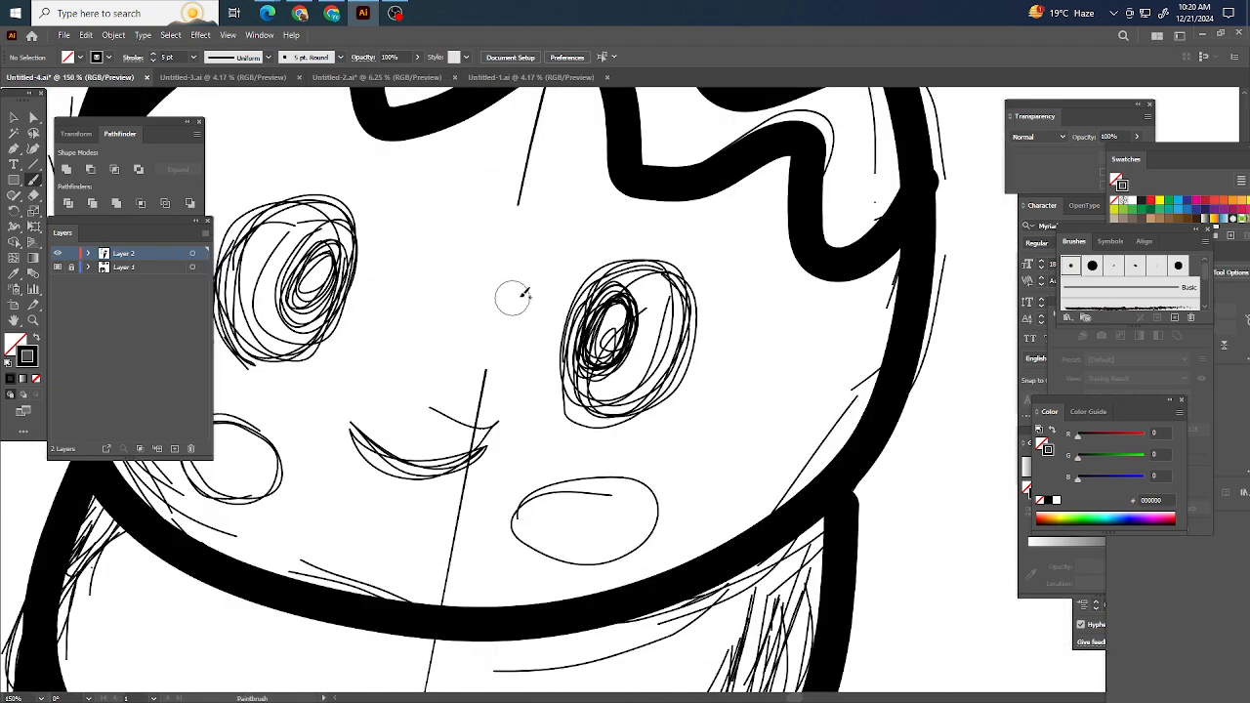
scroll(510, 290, "down", 1)
scroll(522, 283, "down", 1)
scroll(533, 297, "left", 1)
scroll(541, 282, "down", 1)
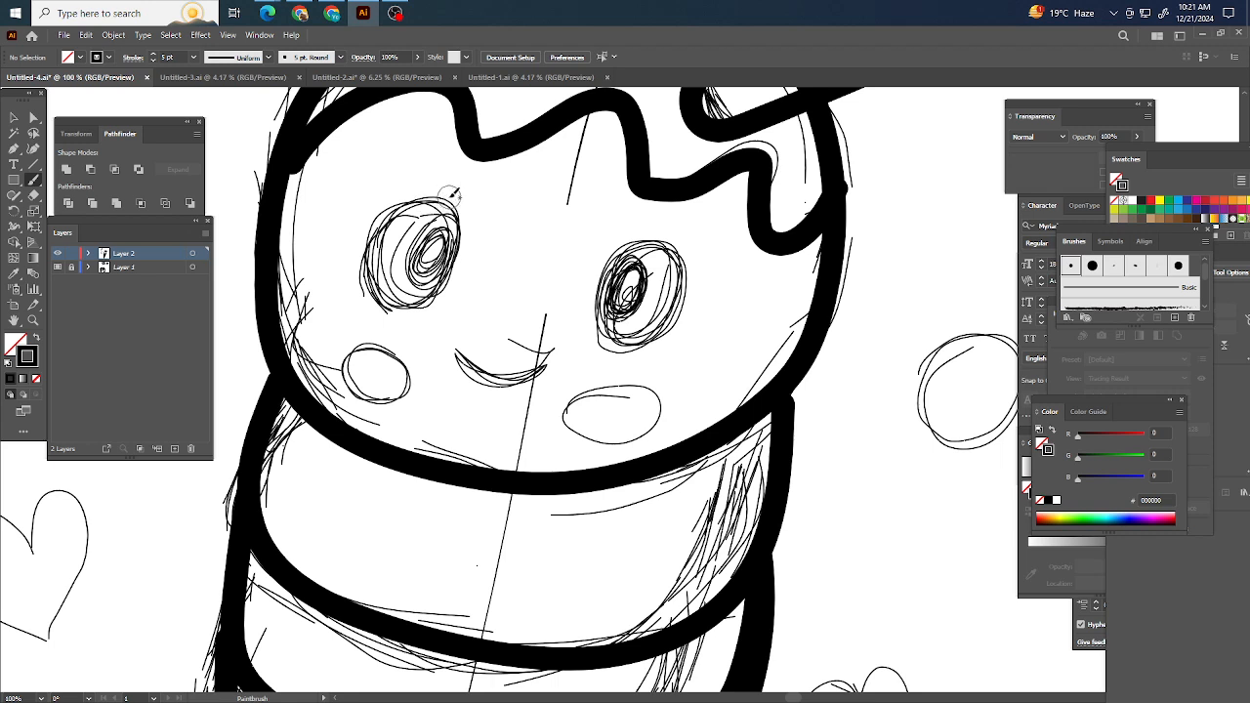
mouse_move(451, 193)
left_mouse_down()
mouse_move(379, 228)
mouse_move(363, 261)
mouse_move(398, 316)
mouse_move(433, 305)
mouse_move(474, 246)
mouse_move(456, 197)
mouse_move(396, 209)
left_mouse_up()
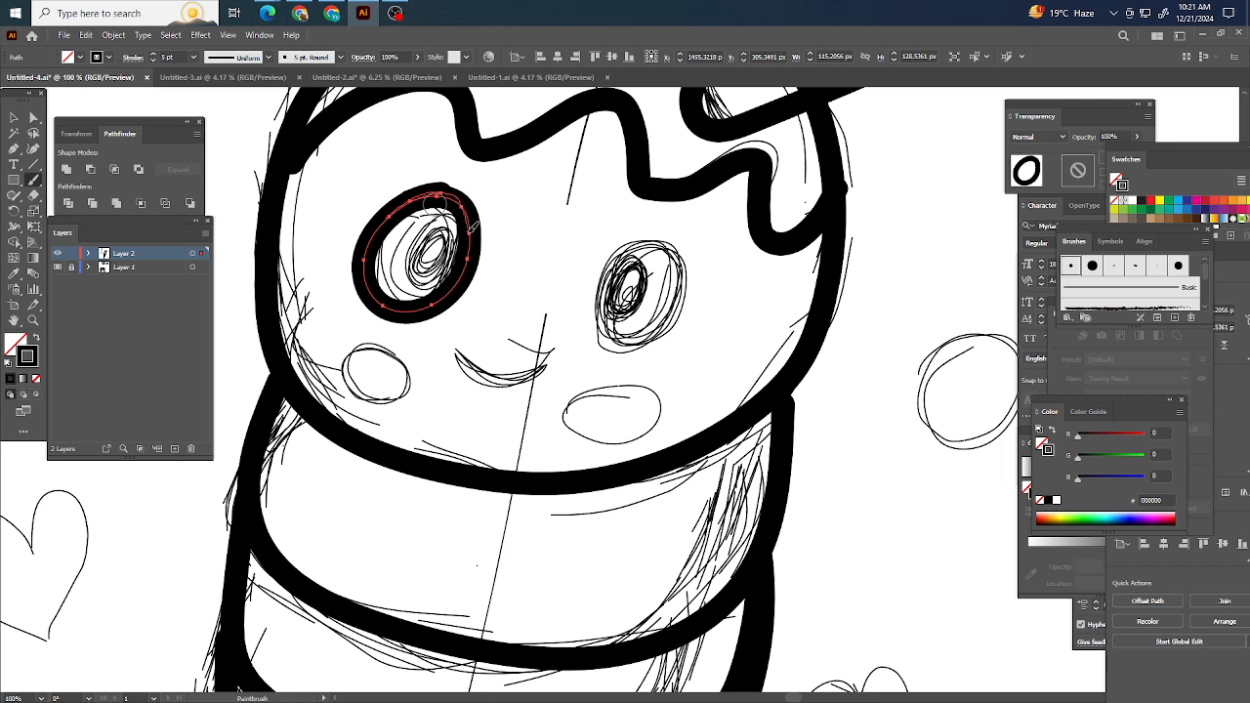
left_click_drag(469, 231, 470, 248)
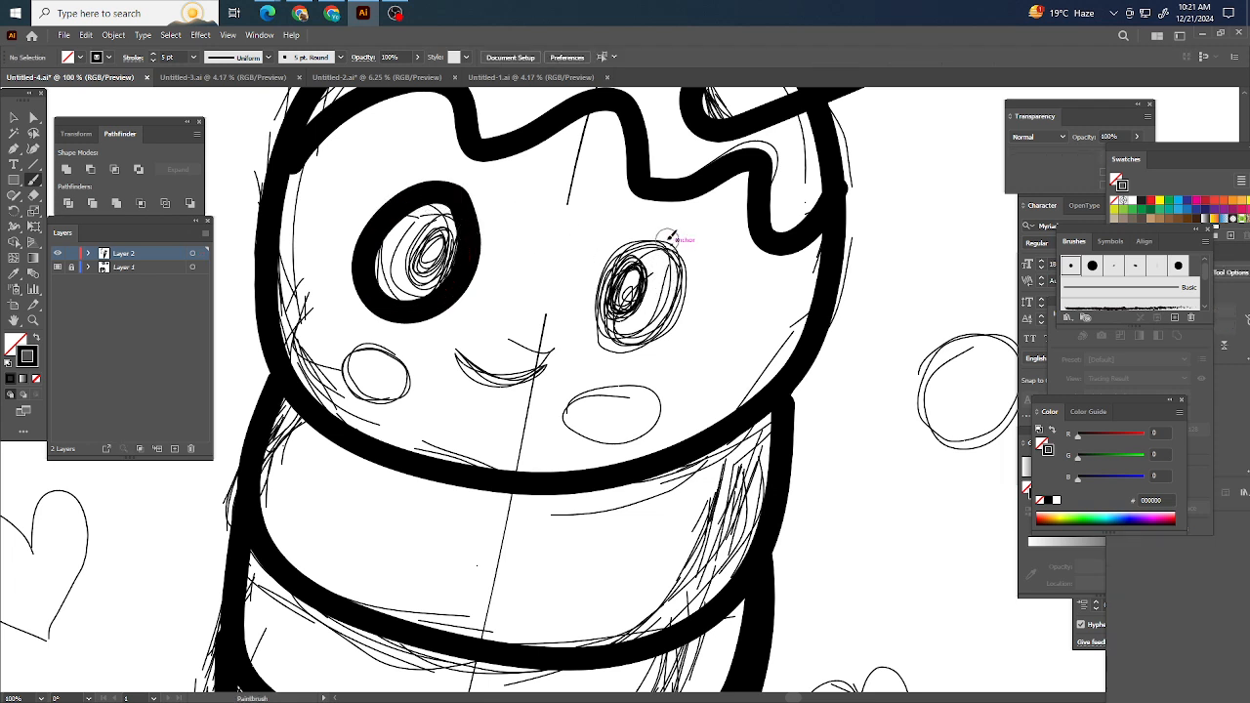
mouse_move(670, 236)
left_mouse_down()
mouse_move(619, 237)
mouse_move(593, 271)
mouse_move(586, 303)
mouse_move(612, 346)
mouse_move(663, 327)
mouse_move(686, 291)
mouse_move(682, 247)
mouse_move(633, 234)
left_mouse_up()
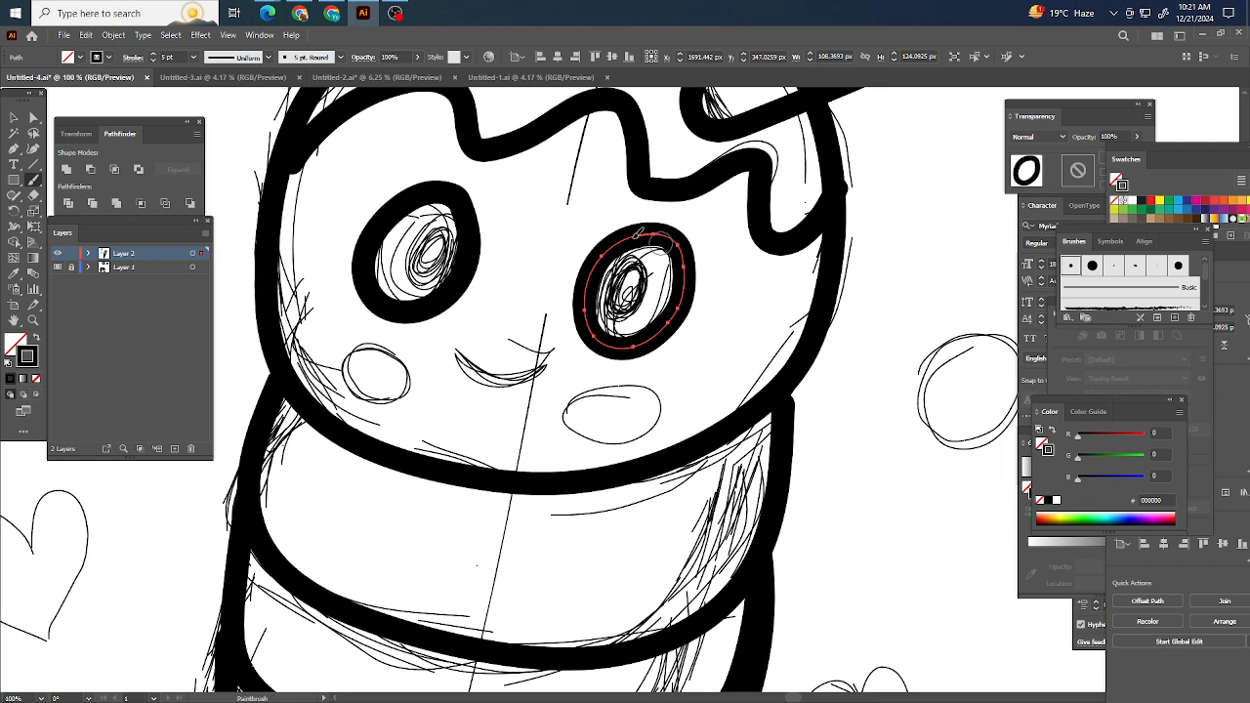
key("ctrl+shift+a")
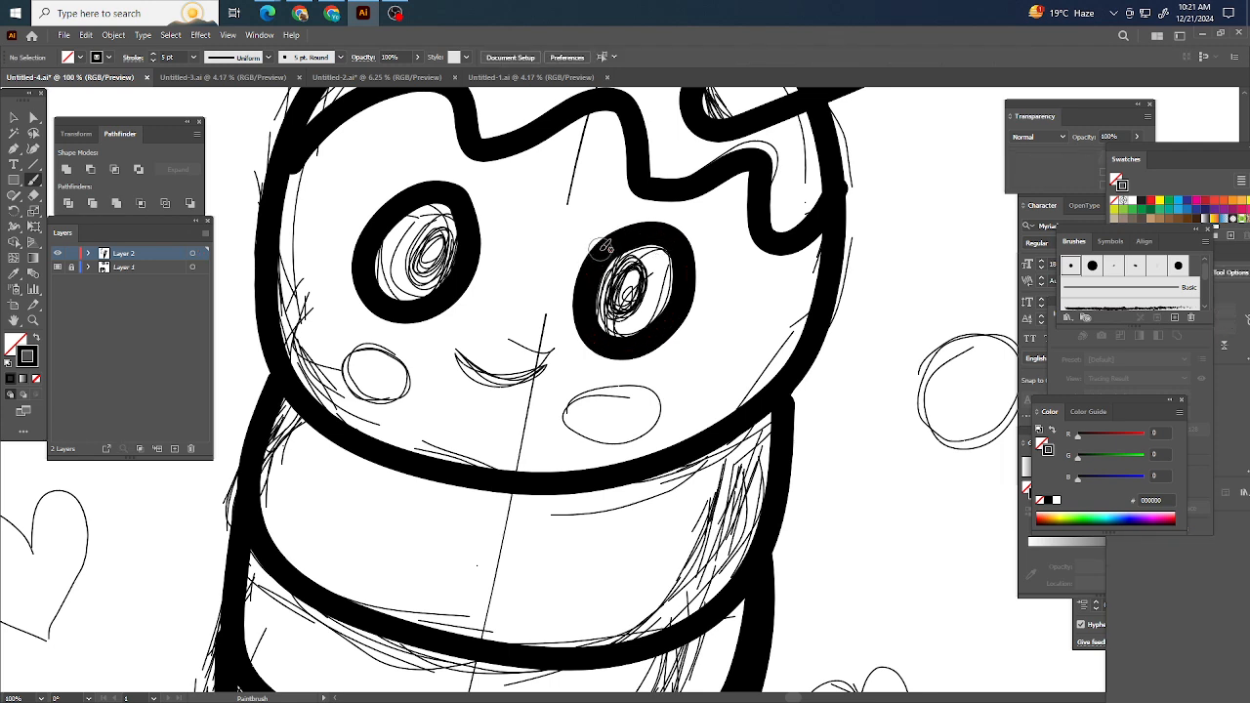
Step: Ink the smiling mouth as a closed crescent and outline the oval cheeks on both sides of it
scroll(606, 246, "down", 2)
scroll(606, 292, "up", 3)
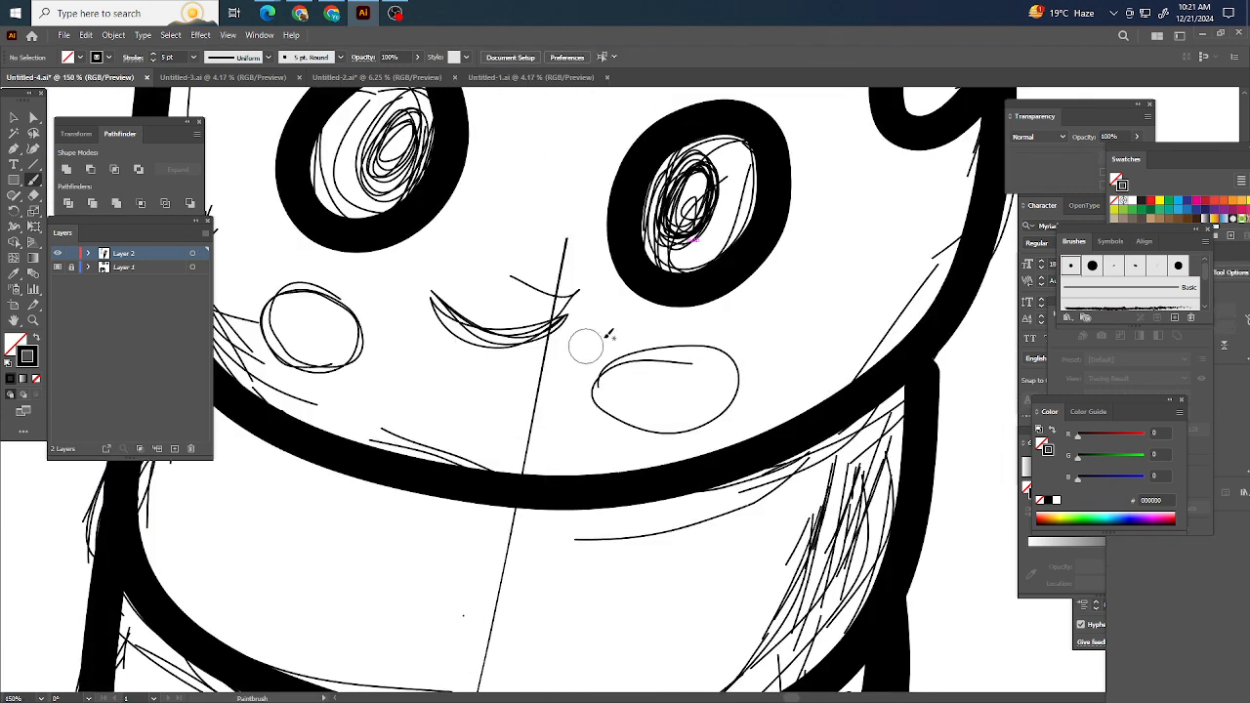
mouse_move(412, 283)
left_mouse_down()
mouse_move(458, 331)
mouse_move(540, 345)
mouse_move(609, 313)
mouse_move(524, 307)
mouse_move(418, 287)
left_mouse_up()
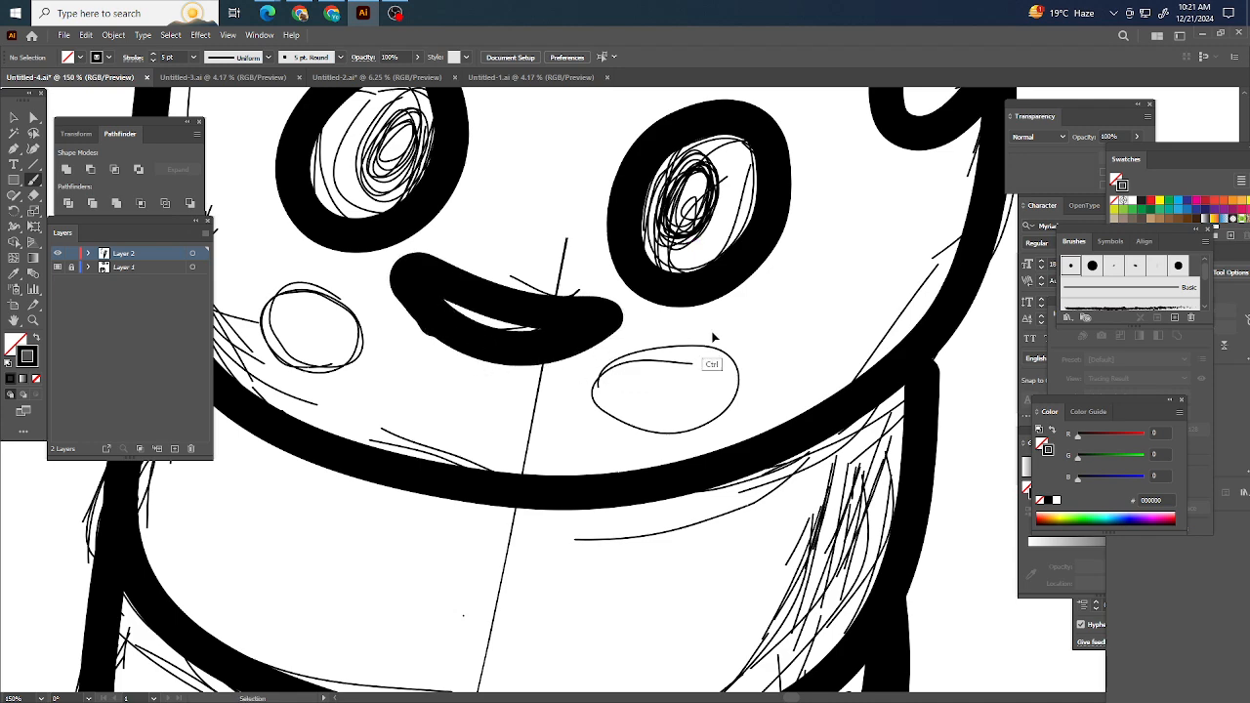
scroll(710, 326, "down", 1)
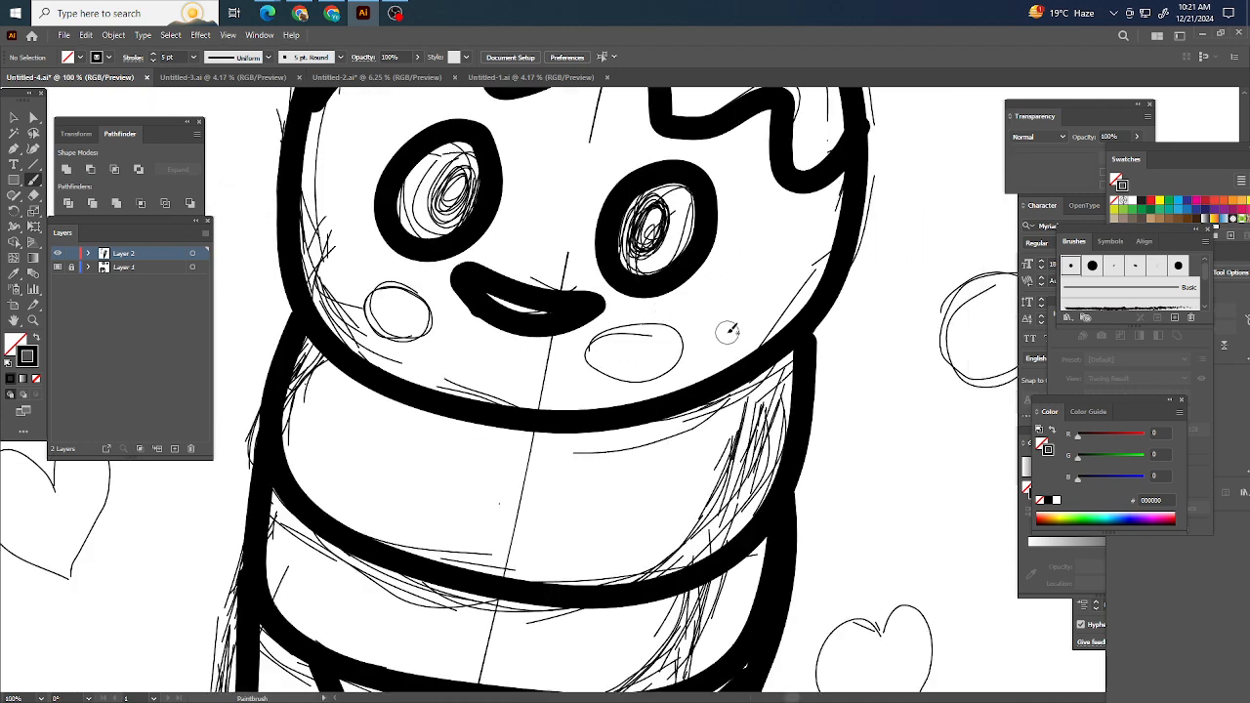
mouse_move(398, 276)
left_mouse_down()
mouse_move(368, 279)
mouse_move(373, 320)
mouse_move(408, 344)
mouse_move(430, 332)
mouse_move(431, 300)
mouse_move(390, 276)
left_mouse_up()
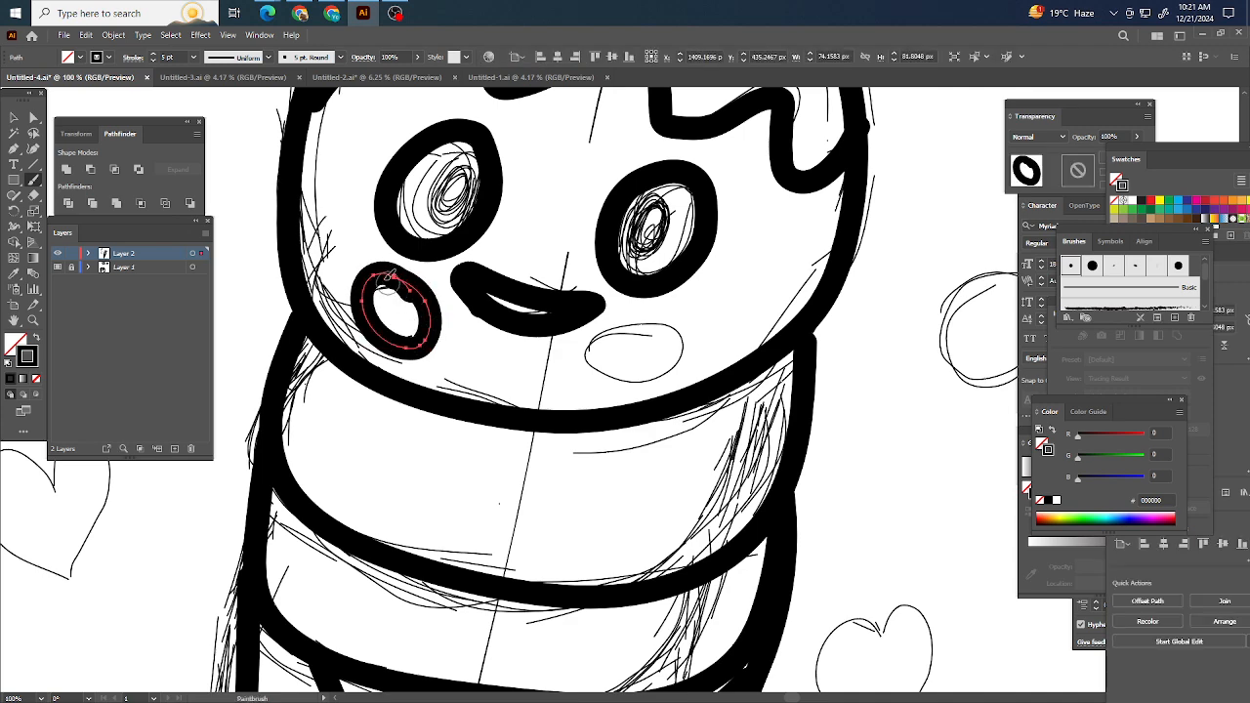
key("ctrl+shift+a")
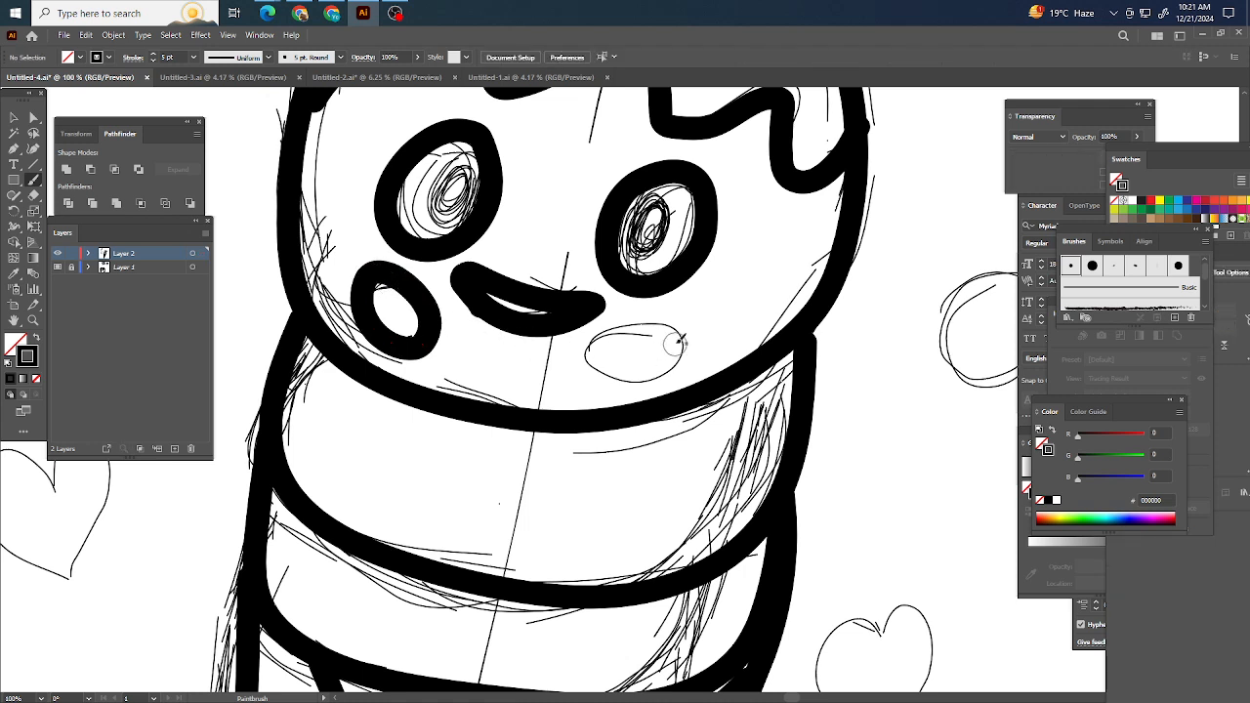
mouse_move(683, 325)
left_mouse_down()
mouse_move(633, 324)
mouse_move(596, 342)
mouse_move(598, 361)
mouse_move(633, 374)
mouse_move(681, 319)
left_mouse_up()
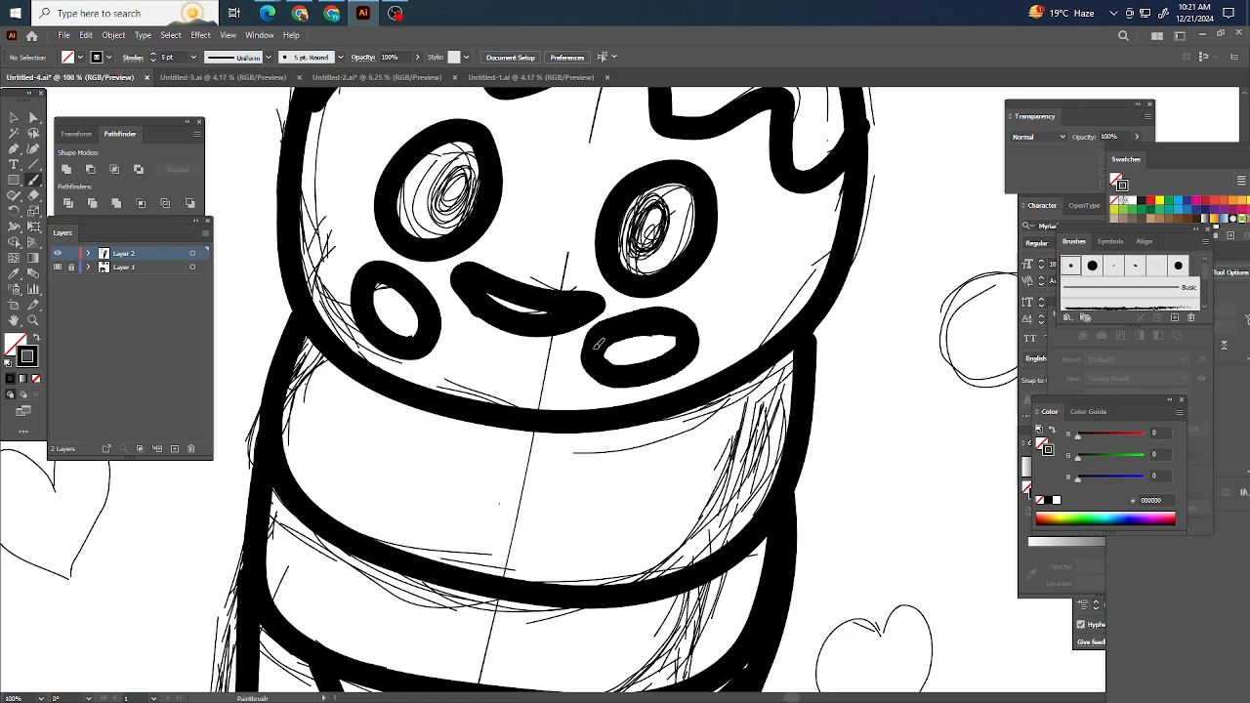
Step: Ink the pupils inside the right and left eyes
scroll(598, 359, "down", 2)
scroll(606, 354, "down", 2)
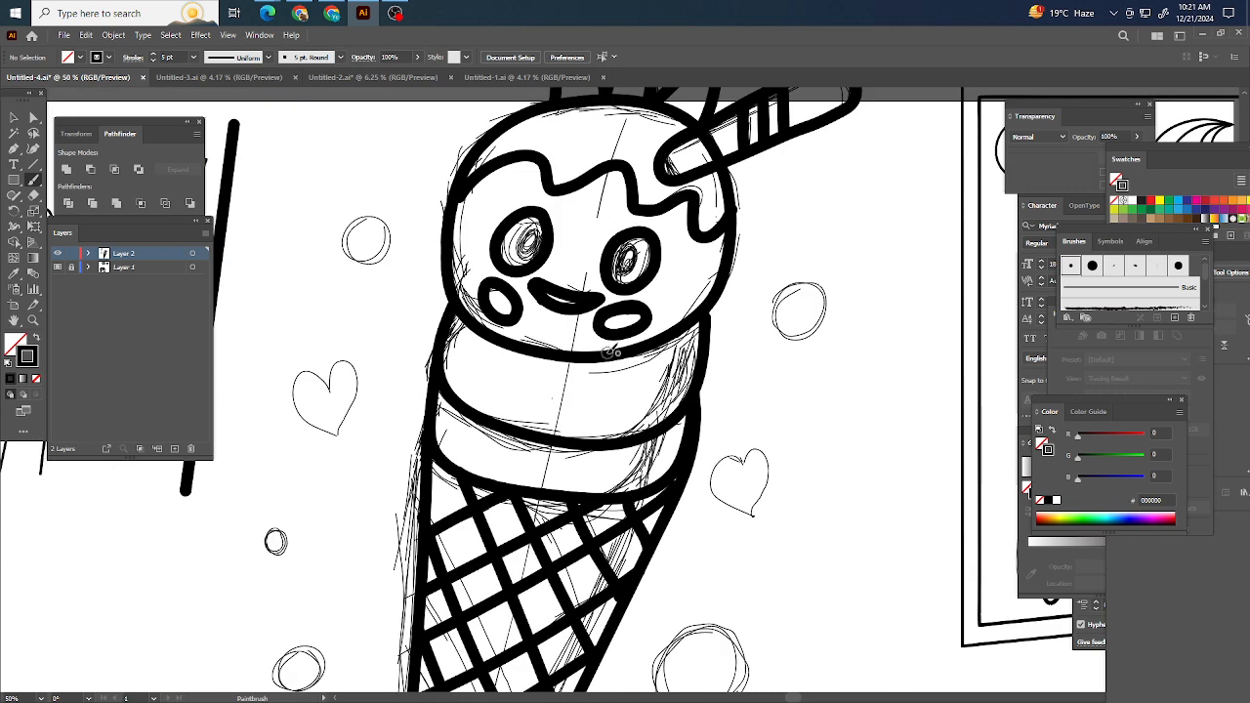
scroll(625, 352, "down", 1)
scroll(648, 349, "right", 1)
scroll(603, 157, "up", 1)
scroll(618, 264, "up", 2)
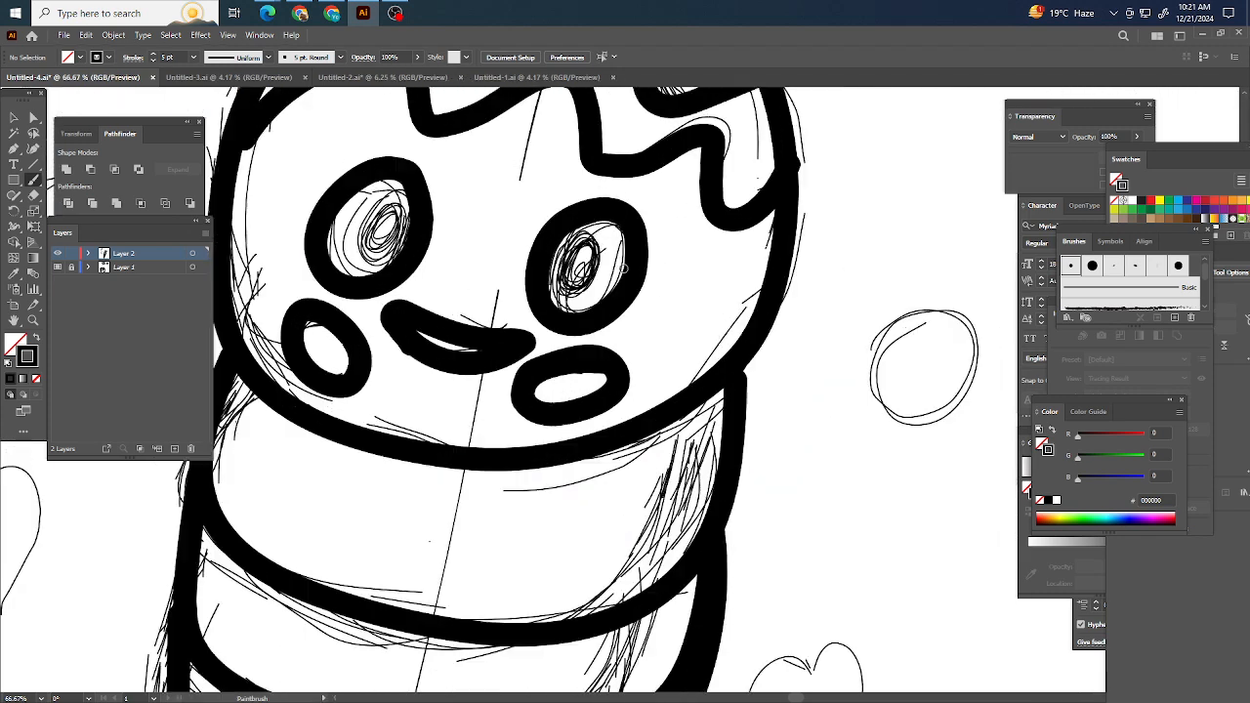
scroll(724, 291, "up", 1)
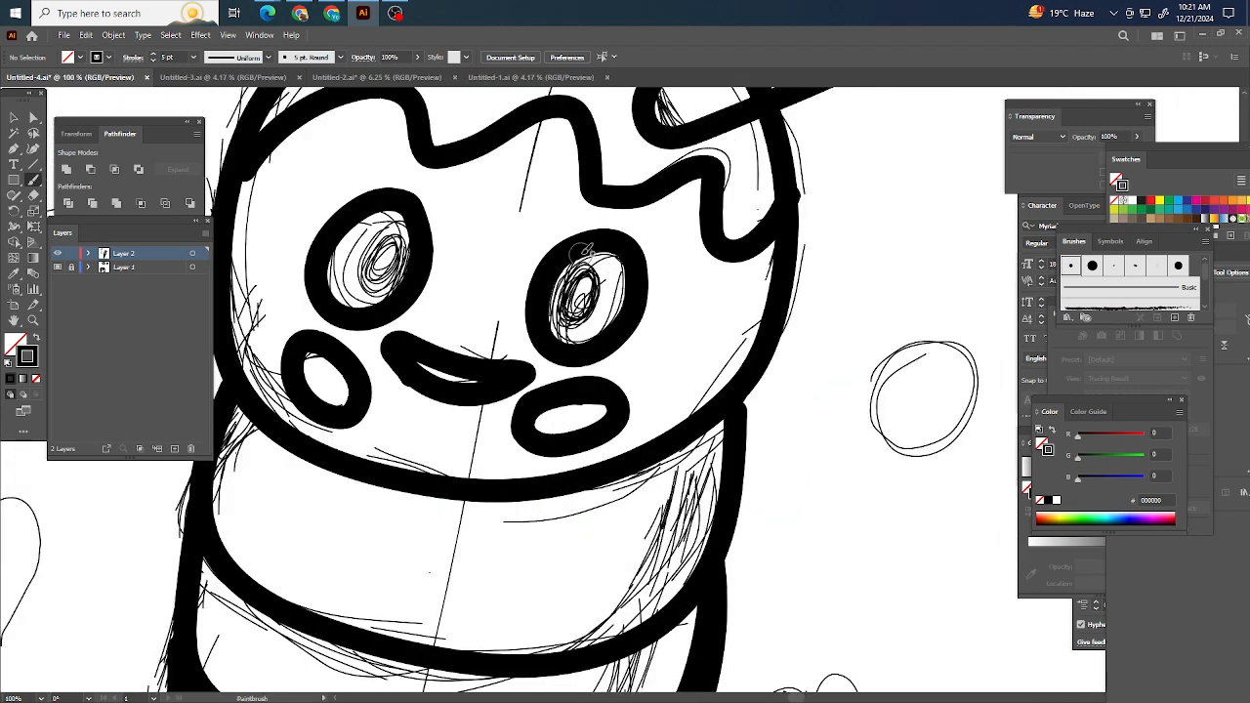
mouse_move(565, 262)
left_mouse_down()
mouse_move(547, 320)
mouse_move(596, 285)
mouse_move(595, 244)
mouse_move(590, 280)
mouse_move(566, 304)
left_mouse_up()
mouse_move(410, 221)
left_mouse_down()
mouse_move(422, 209)
mouse_move(371, 256)
mouse_move(375, 305)
mouse_move(389, 241)
left_mouse_up()
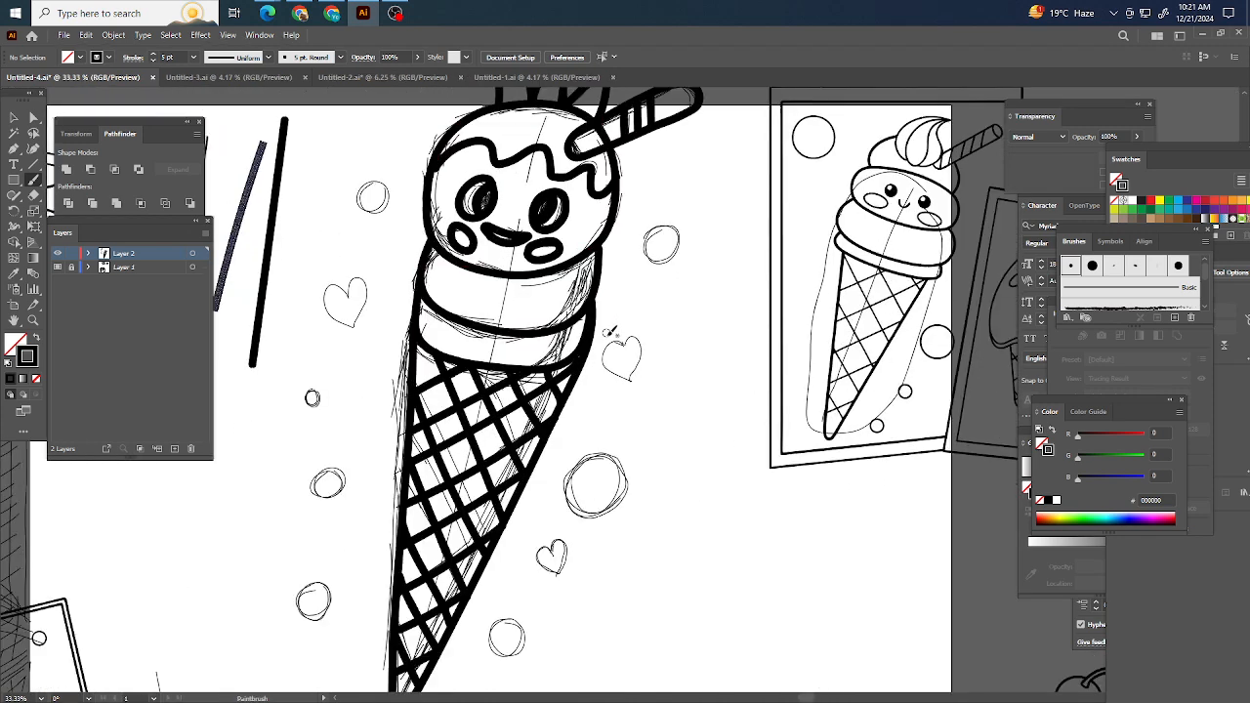
scroll(573, 332, "up", 1)
scroll(674, 312, "down", 4)
scroll(675, 313, "down", 1)
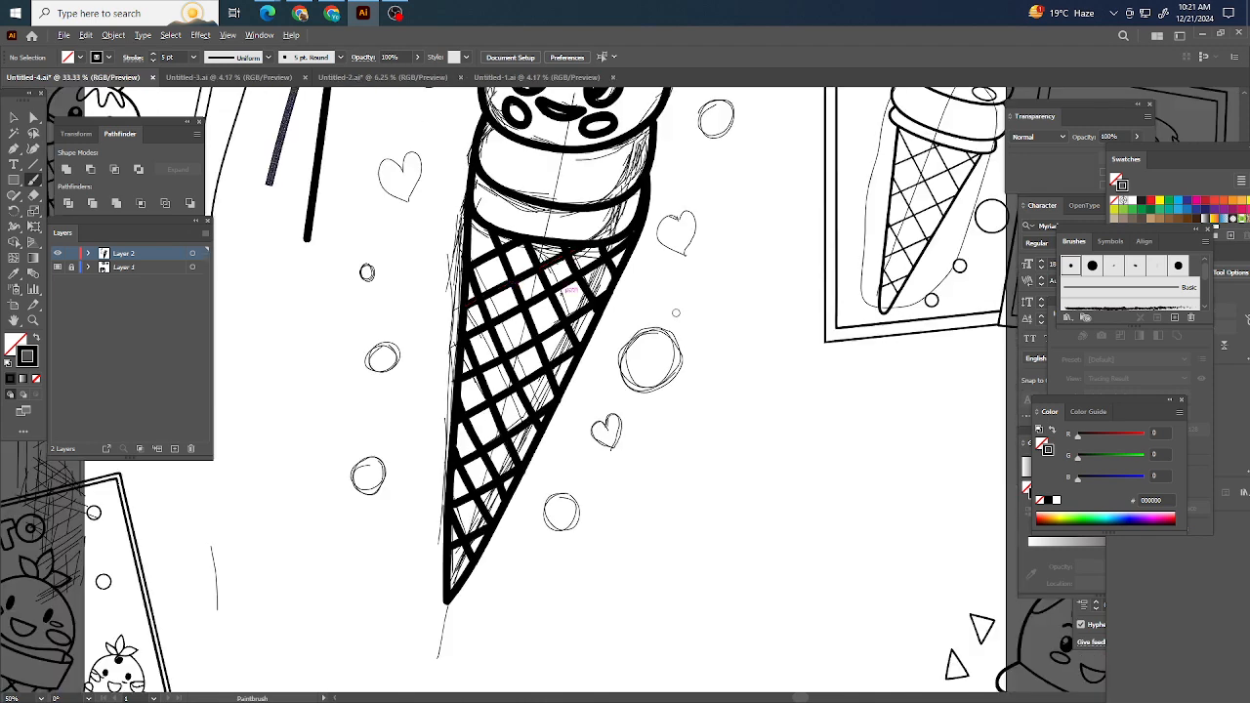
scroll(689, 337, "up", 5)
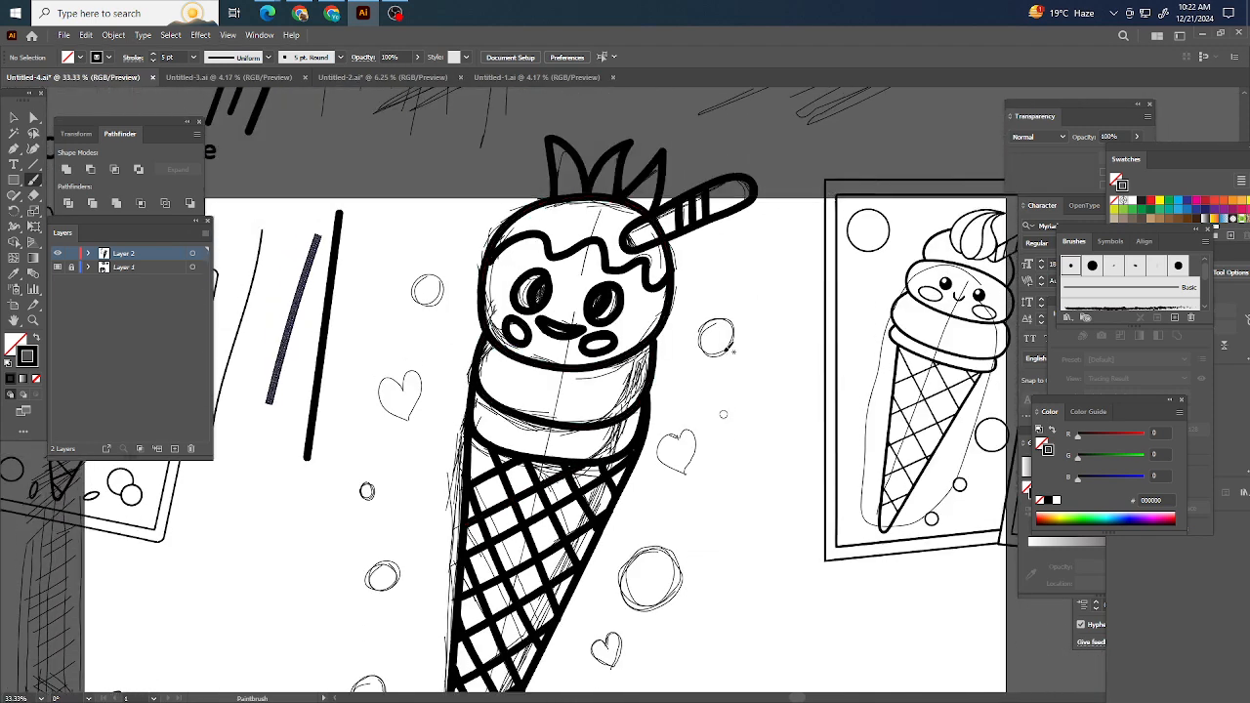
scroll(731, 345, "up", 2)
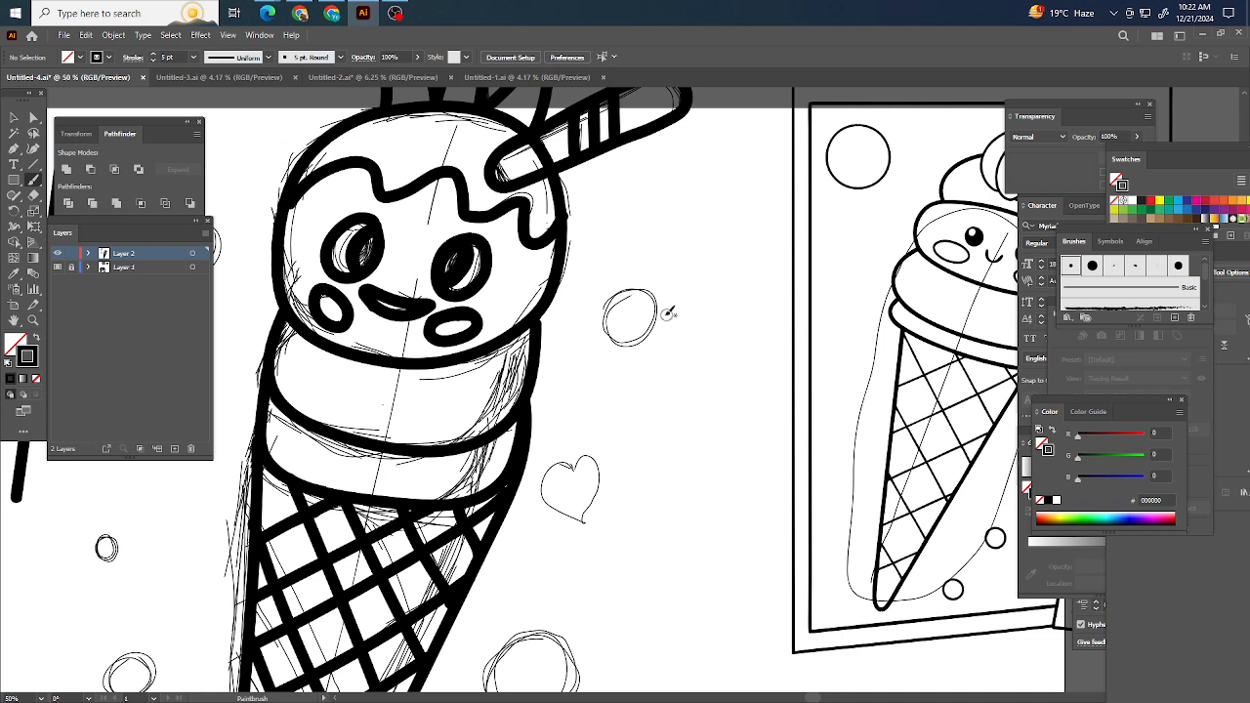
Step: Ink the oval bubble to the right of the ice cream's face and reshape its edge
mouse_move(655, 283)
left_mouse_down()
mouse_move(603, 305)
mouse_move(611, 342)
mouse_move(648, 335)
mouse_move(660, 307)
mouse_move(658, 289)
mouse_move(605, 293)
mouse_move(635, 282)
mouse_move(663, 318)
left_mouse_up()
key("ctrl+z")
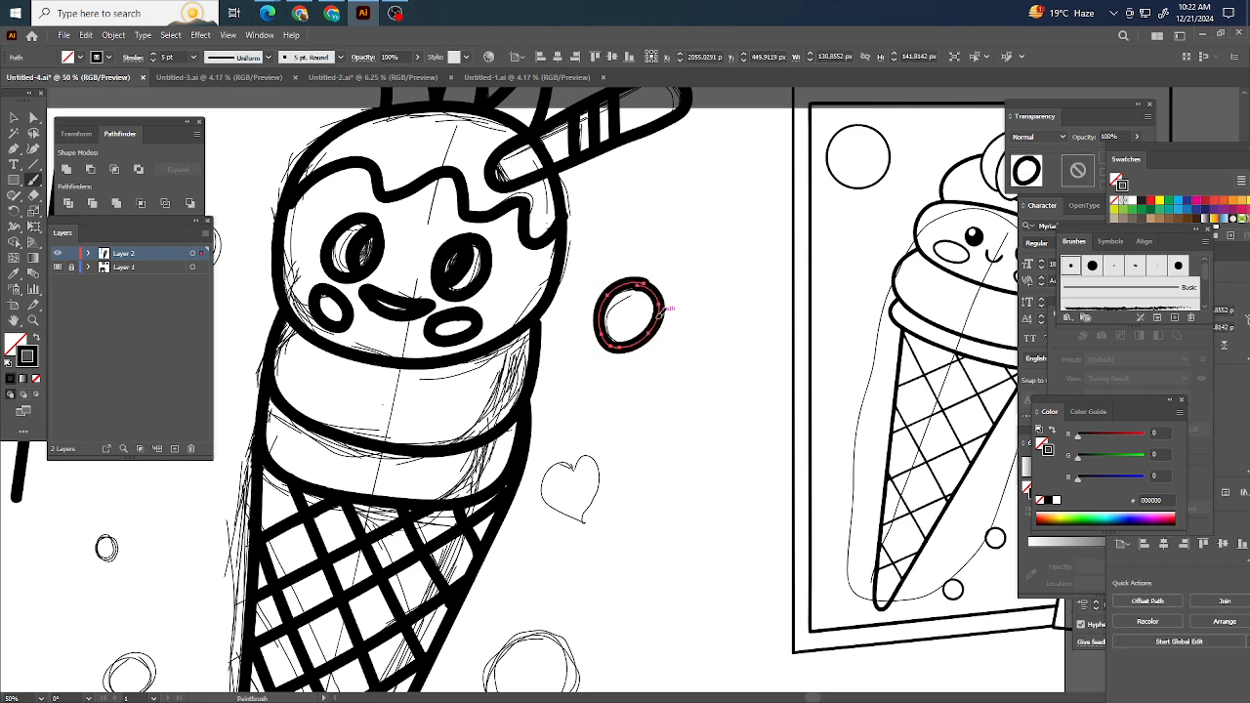
left_click(627, 316, "ctrl")
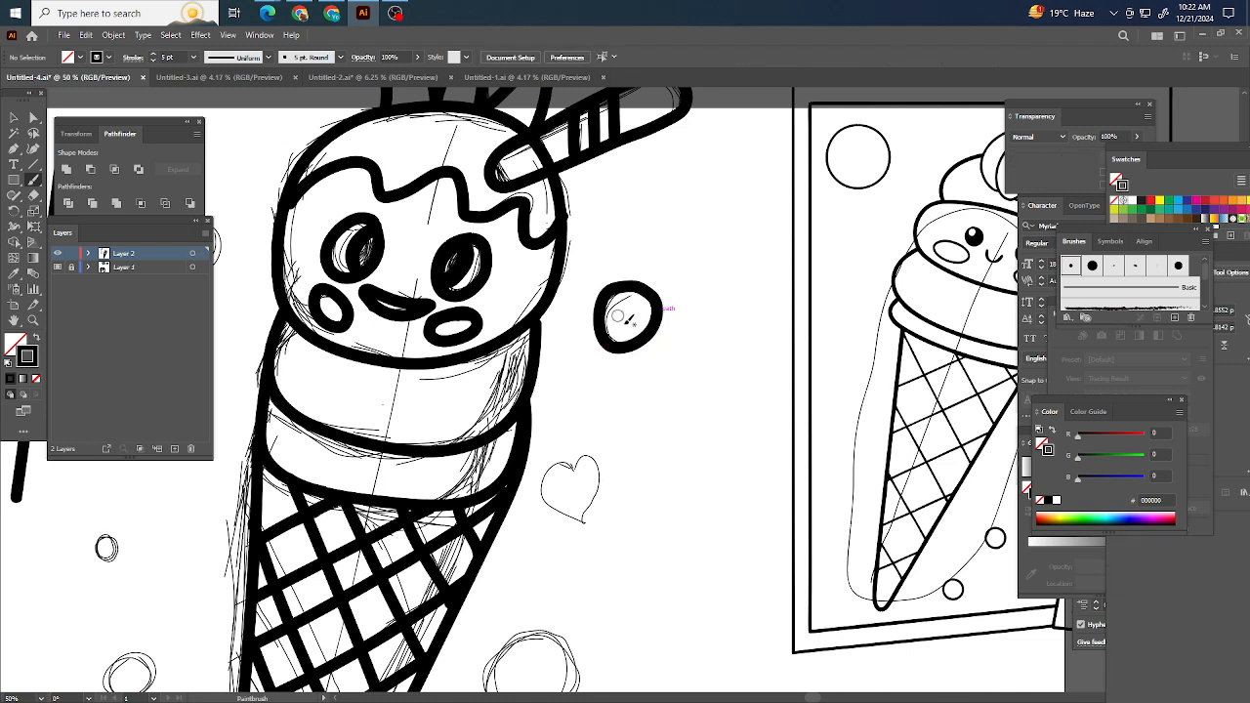
left_click(626, 290, "ctrl")
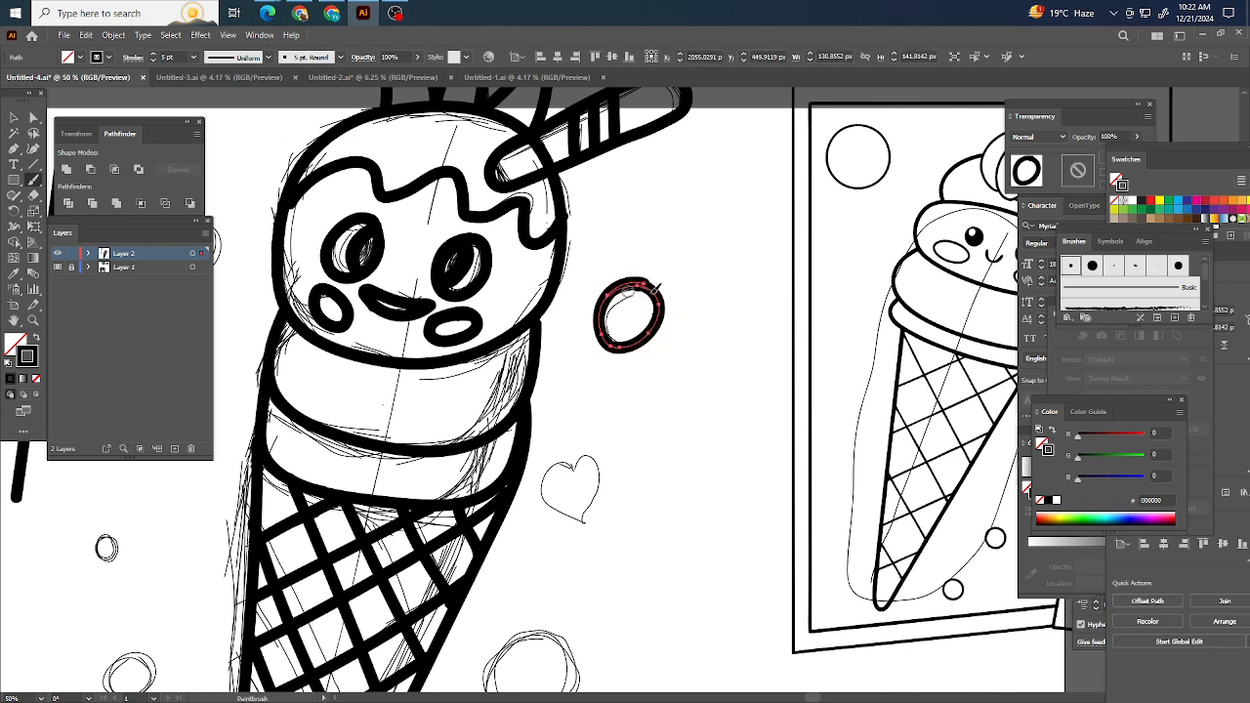
left_click_drag(627, 291, 646, 337)
left_click(637, 402, "ctrl")
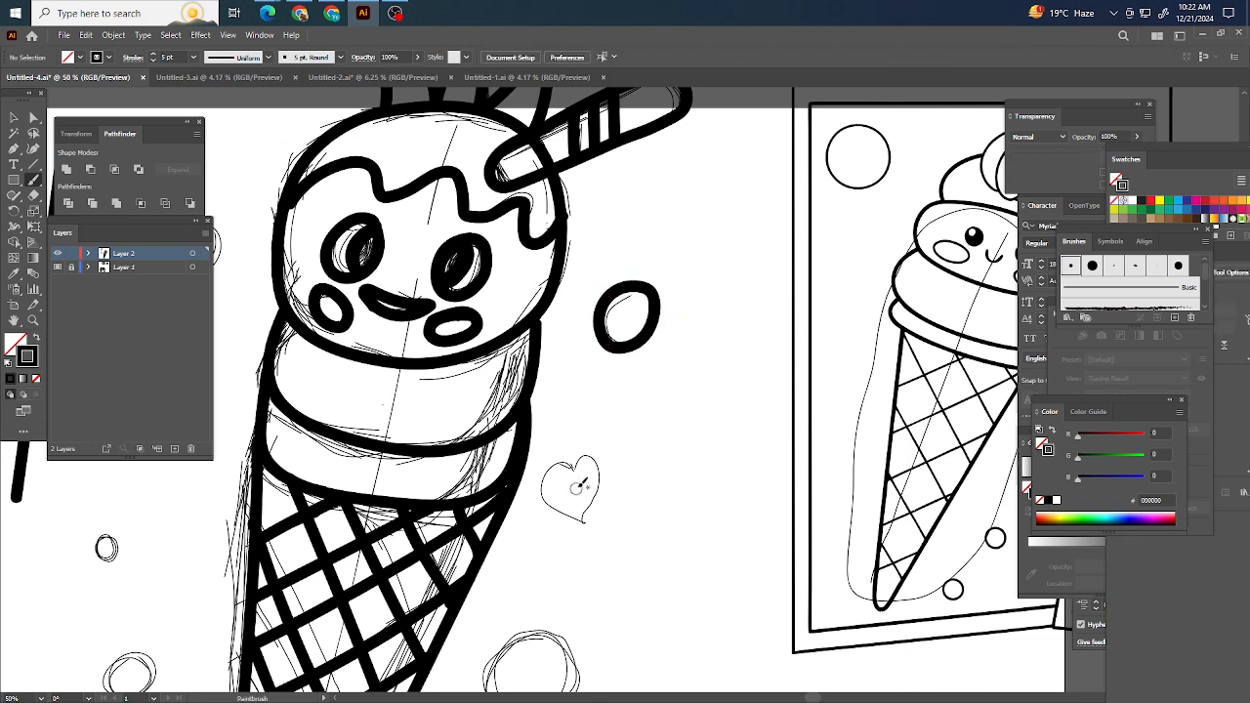
Step: Ink the heart, the large circle and the small heart running down the right side of the cone
mouse_move(576, 465)
left_mouse_down()
mouse_move(601, 474)
mouse_move(584, 513)
mouse_move(543, 490)
mouse_move(566, 467)
left_mouse_up()
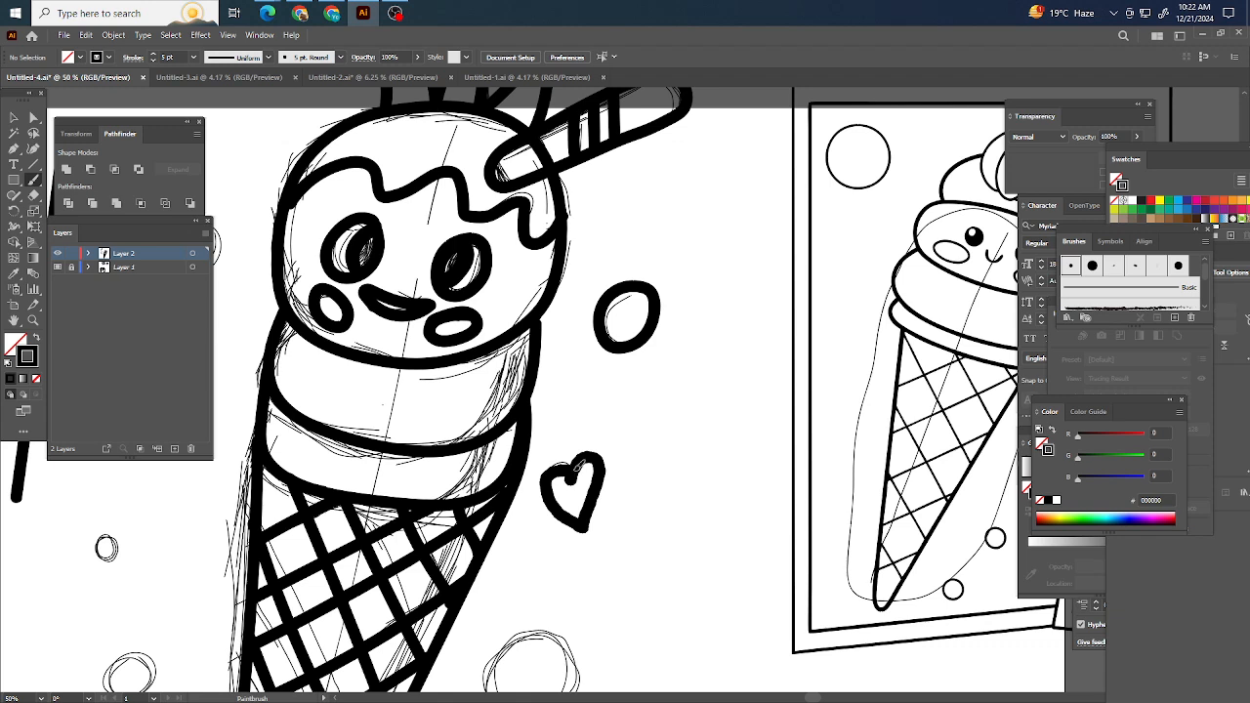
scroll(642, 307, "down", 8)
scroll(674, 332, "left", 2)
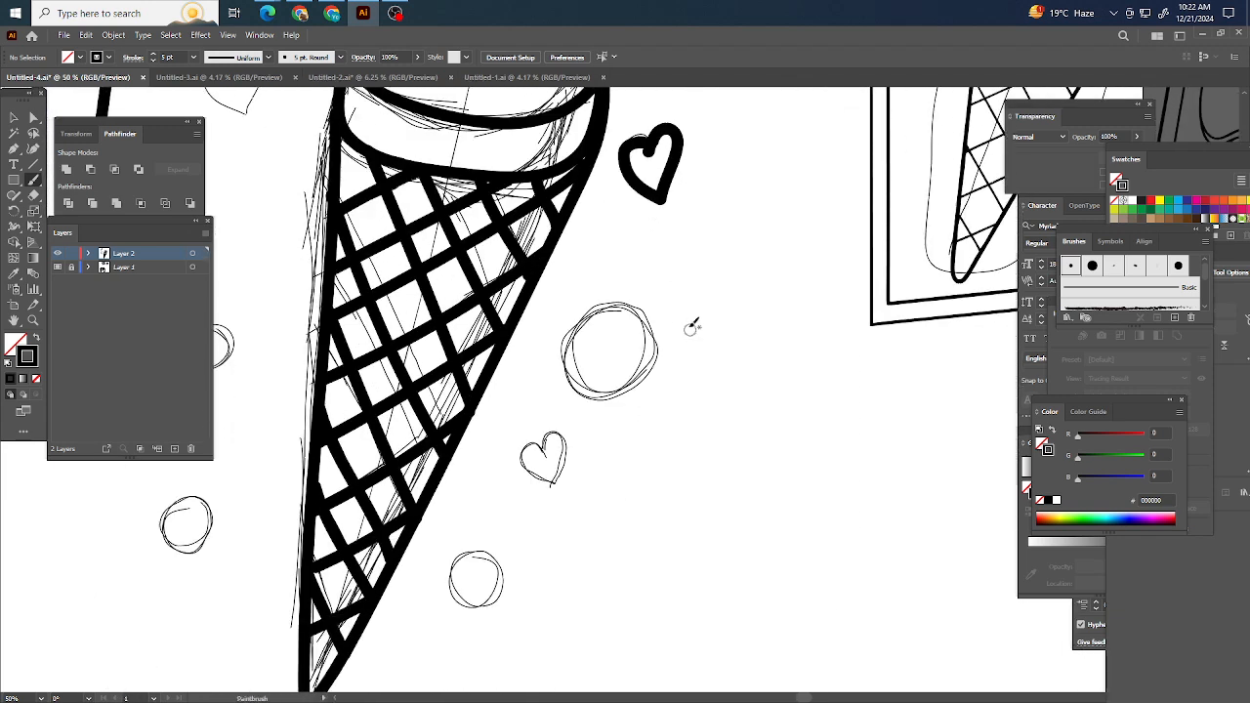
mouse_move(632, 301)
left_mouse_down()
mouse_move(565, 325)
mouse_move(563, 364)
mouse_move(581, 391)
mouse_move(613, 396)
mouse_move(653, 375)
mouse_move(666, 347)
mouse_move(633, 301)
left_mouse_up()
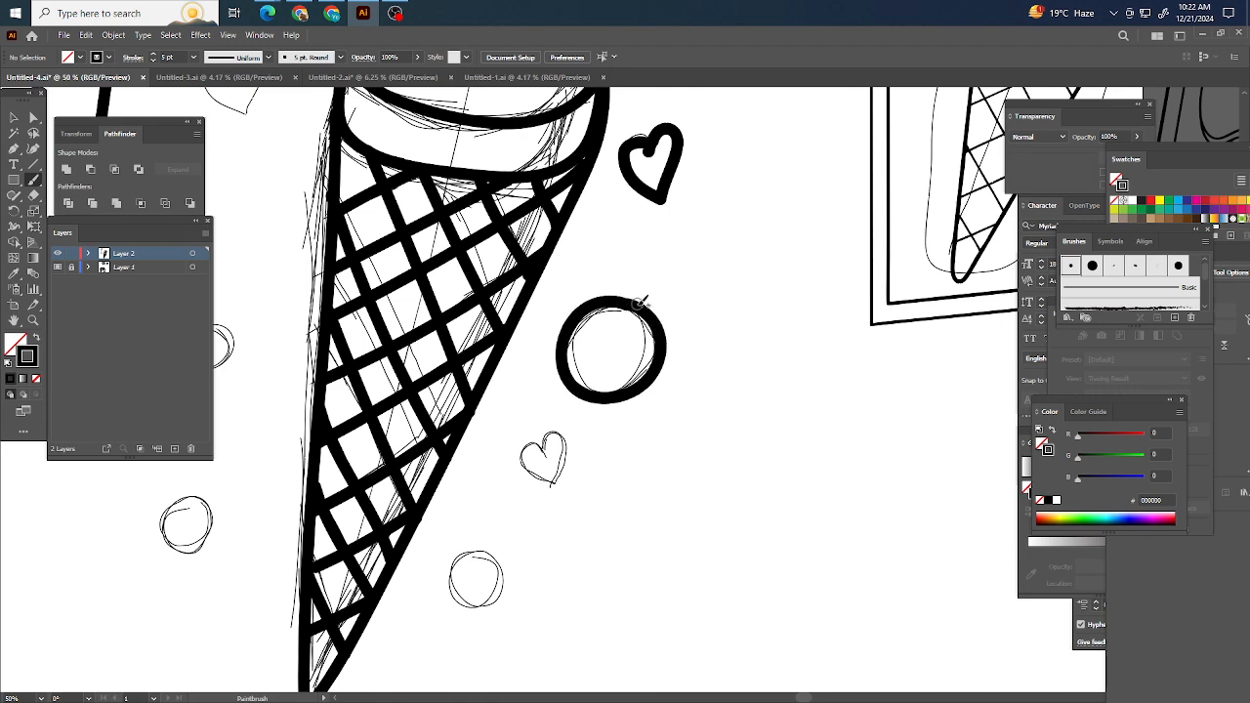
mouse_move(544, 449)
left_mouse_down()
mouse_move(557, 431)
mouse_move(554, 479)
mouse_move(533, 442)
left_mouse_up()
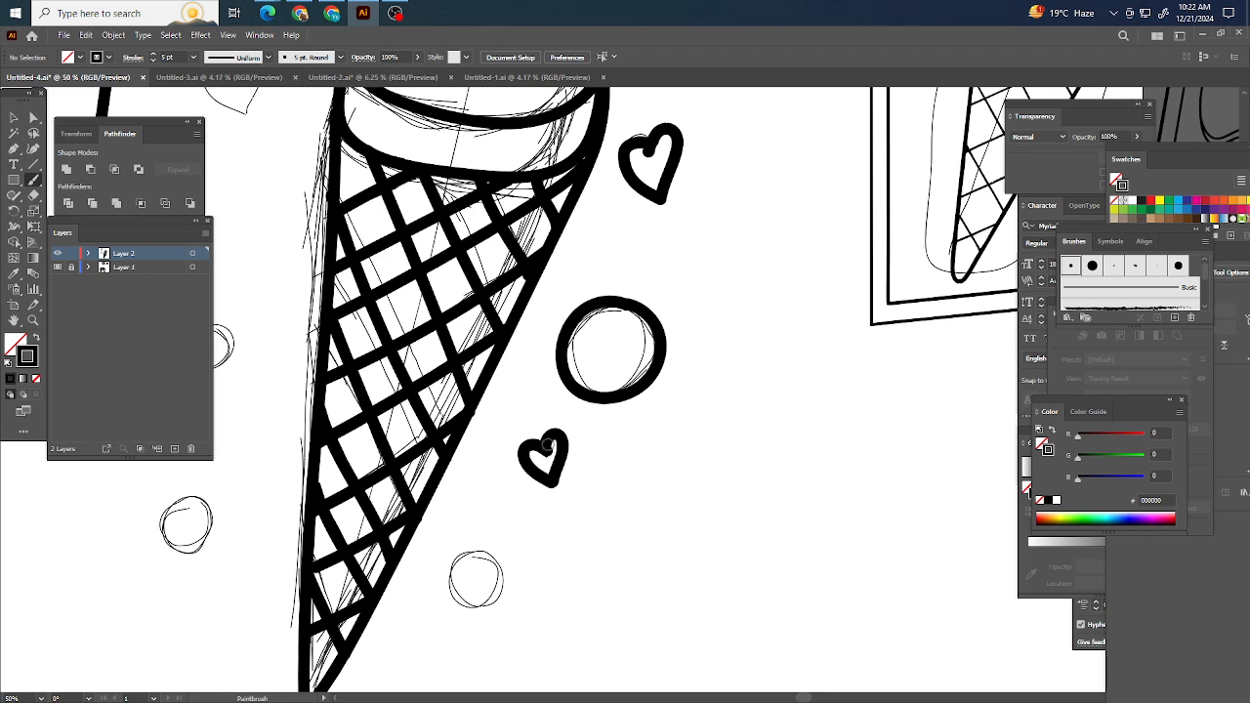
Step: Ink the lowest circle on each side of the cone, near its tip
scroll(549, 445, "down", 4)
scroll(577, 439, "left", 1)
mouse_move(547, 374)
left_mouse_down()
mouse_move(494, 394)
mouse_move(509, 433)
mouse_move(538, 433)
mouse_move(556, 406)
mouse_move(540, 376)
left_mouse_up()
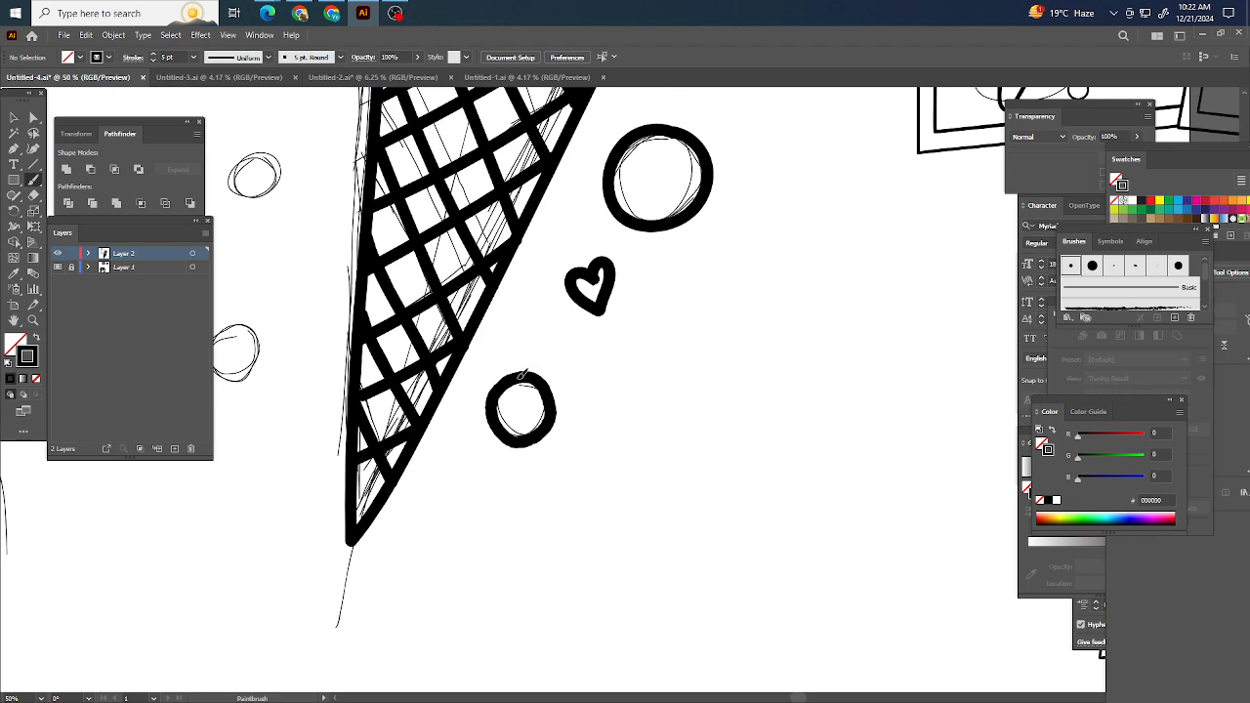
scroll(601, 386, "left", 1)
scroll(595, 420, "up", 1)
scroll(577, 457, "left", 1)
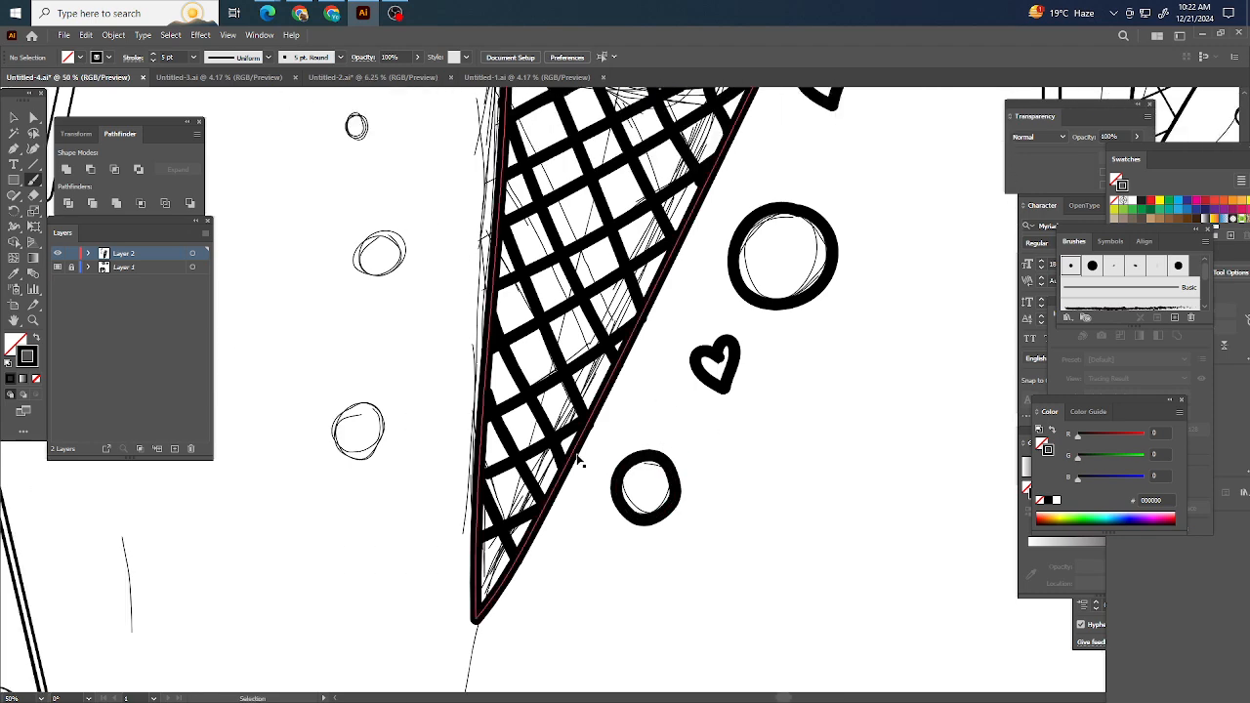
mouse_move(374, 401)
left_mouse_down()
mouse_move(333, 415)
mouse_move(344, 450)
mouse_move(375, 450)
mouse_move(384, 426)
mouse_move(346, 405)
left_mouse_up()
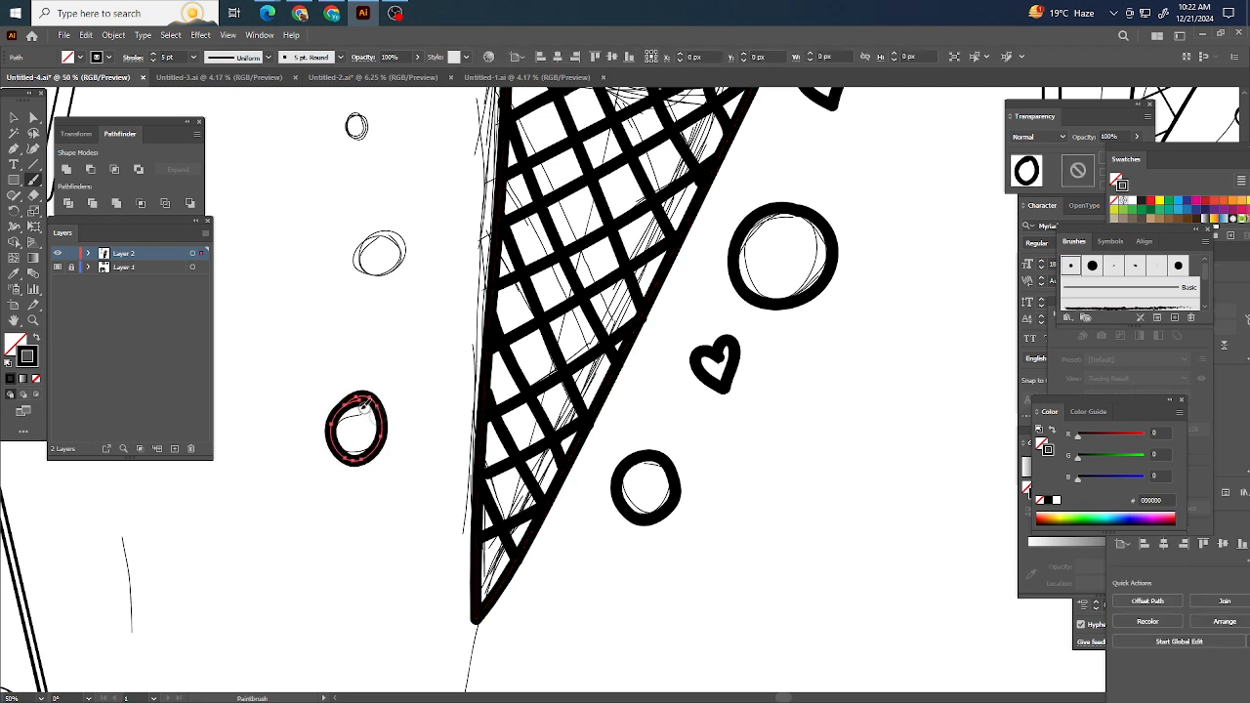
key("ctrl+shift+a")
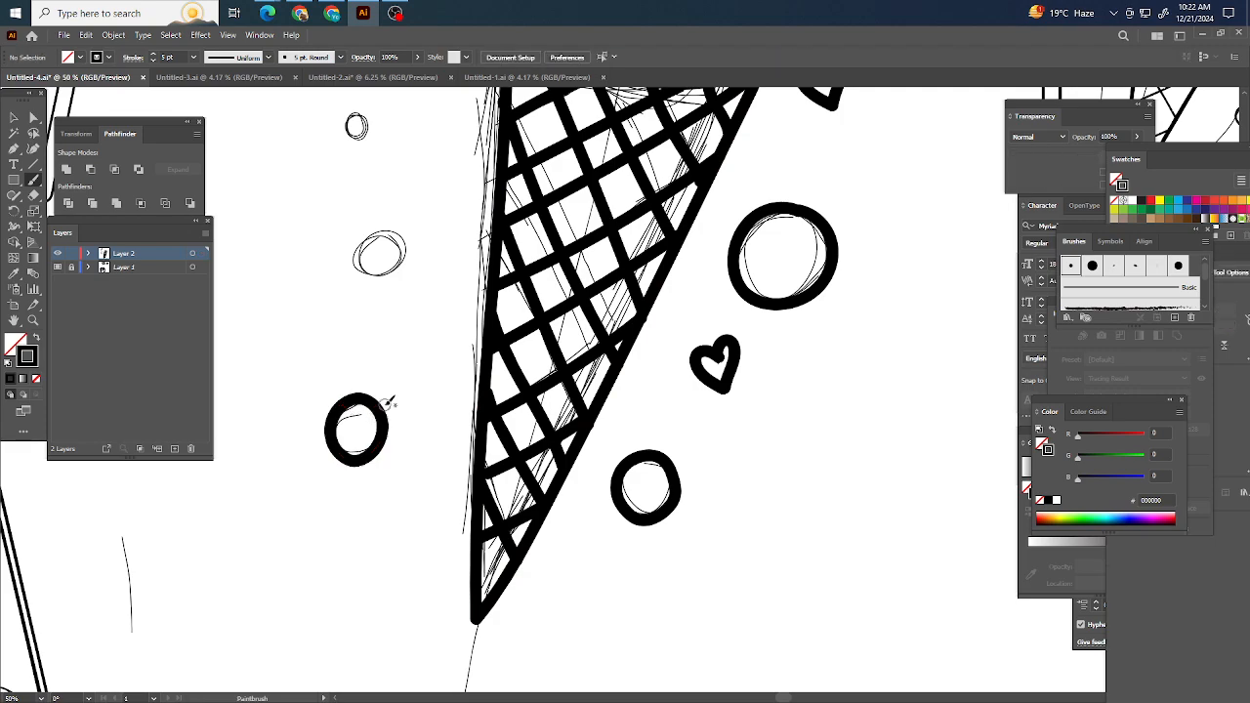
Step: Ink the two smaller circles to the left of the cone, above the lowest one
scroll(395, 404, "down", 2)
scroll(400, 405, "up", 1)
scroll(406, 401, "left", 1)
scroll(418, 388, "up", 4)
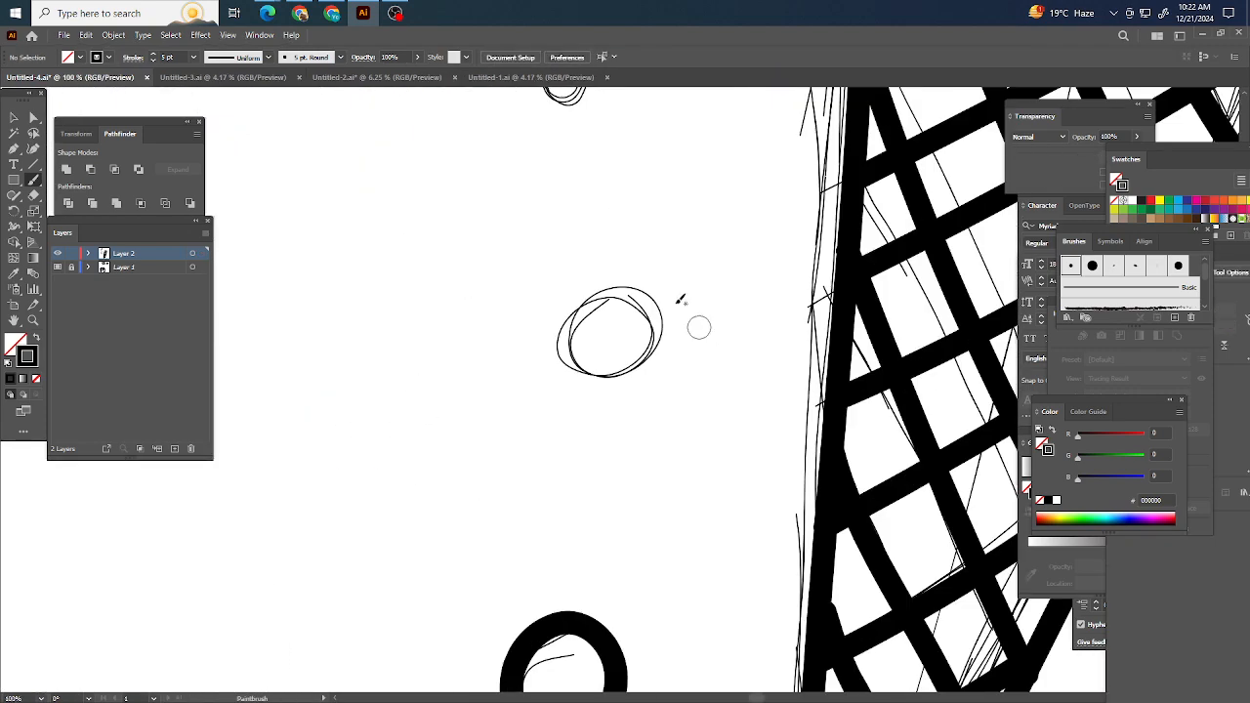
mouse_move(637, 276)
left_mouse_down()
mouse_move(573, 355)
mouse_move(612, 377)
mouse_move(660, 338)
mouse_move(661, 304)
mouse_move(645, 290)
mouse_move(592, 289)
mouse_move(647, 287)
left_mouse_up()
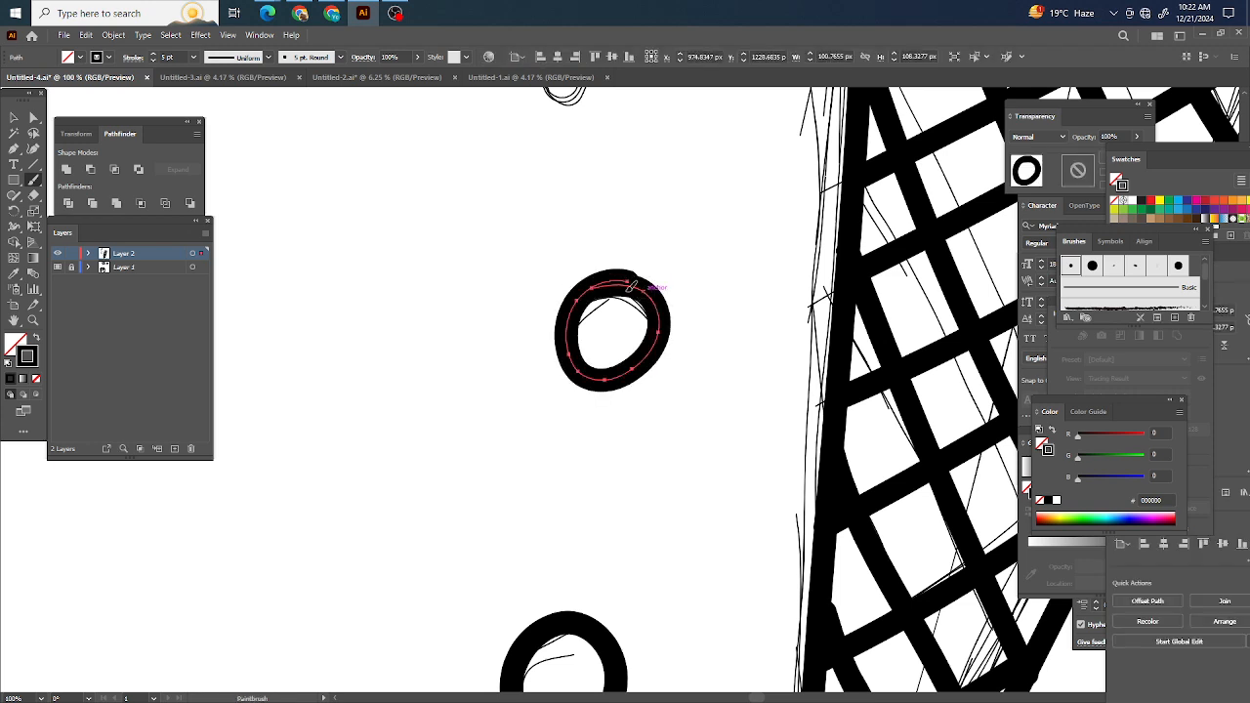
key("ctrl+shift+a")
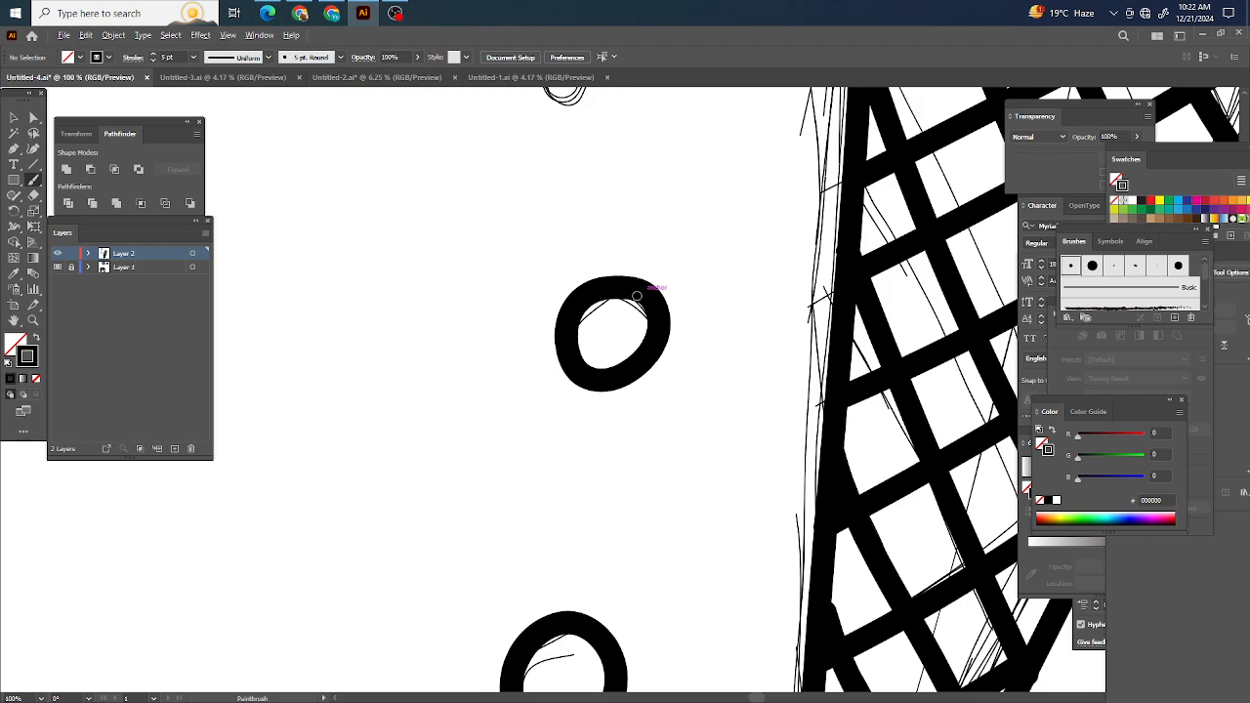
scroll(639, 287, "down", 3)
scroll(639, 287, "up", 2)
scroll(638, 287, "up", 3)
mouse_move(586, 244)
left_mouse_down()
mouse_move(537, 256)
mouse_move(554, 296)
mouse_move(592, 290)
mouse_move(602, 268)
mouse_move(559, 249)
left_mouse_up()
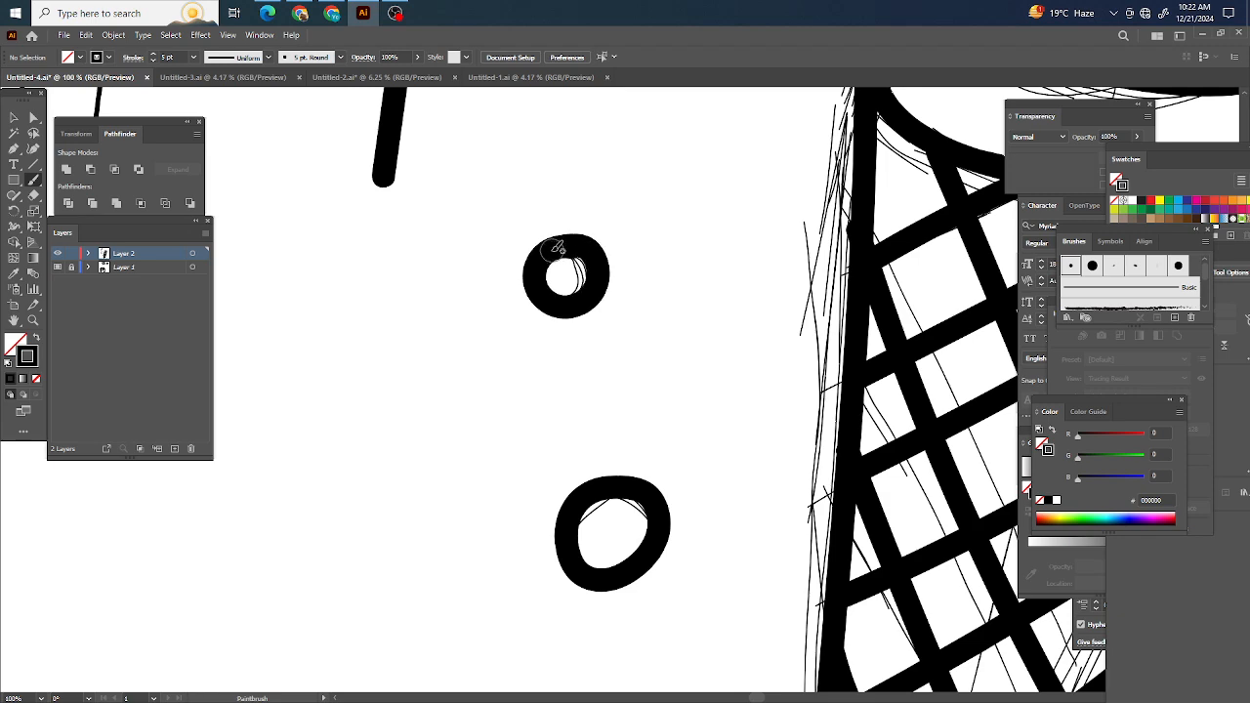
Step: Ink the heart and the circle above it to the left of the scoops
scroll(552, 251, "down", 3)
scroll(591, 342, "up", 2)
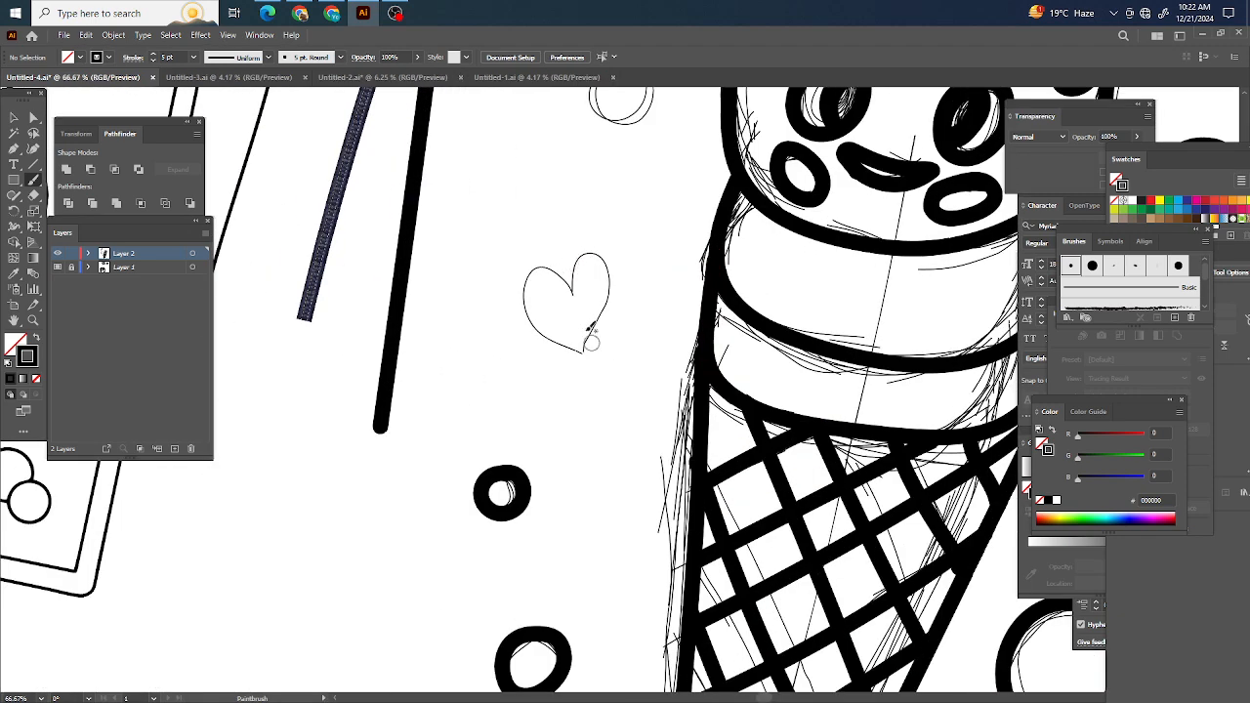
mouse_move(574, 290)
left_mouse_down()
mouse_move(529, 271)
mouse_move(523, 304)
mouse_move(595, 364)
mouse_move(613, 244)
mouse_move(581, 276)
left_mouse_up()
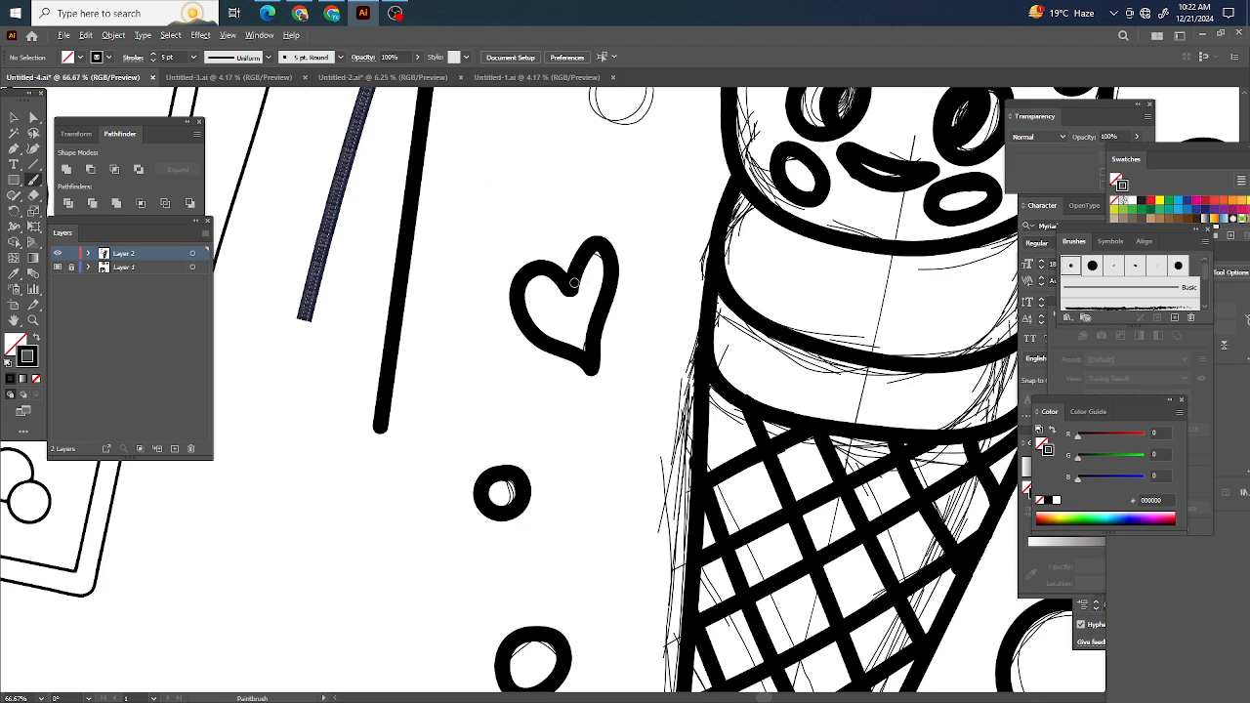
scroll(574, 283, "down", 3)
scroll(585, 282, "up", 3)
mouse_move(594, 320)
left_mouse_down()
mouse_move(536, 339)
mouse_move(563, 376)
mouse_move(598, 360)
mouse_move(598, 324)
left_mouse_up()
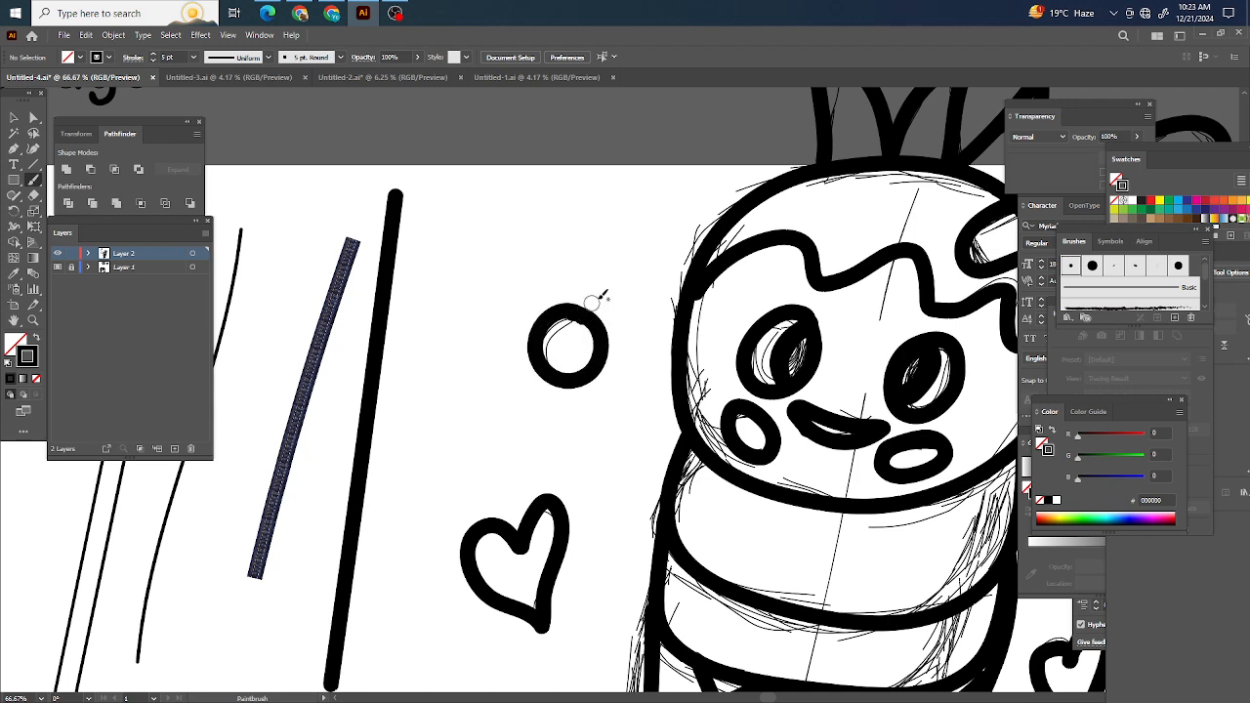
Step: Hide Layer 1 with the template sketch and reference drawings so only the inked artwork shows
scroll(604, 259, "down", 3)
scroll(630, 318, "down", 1)
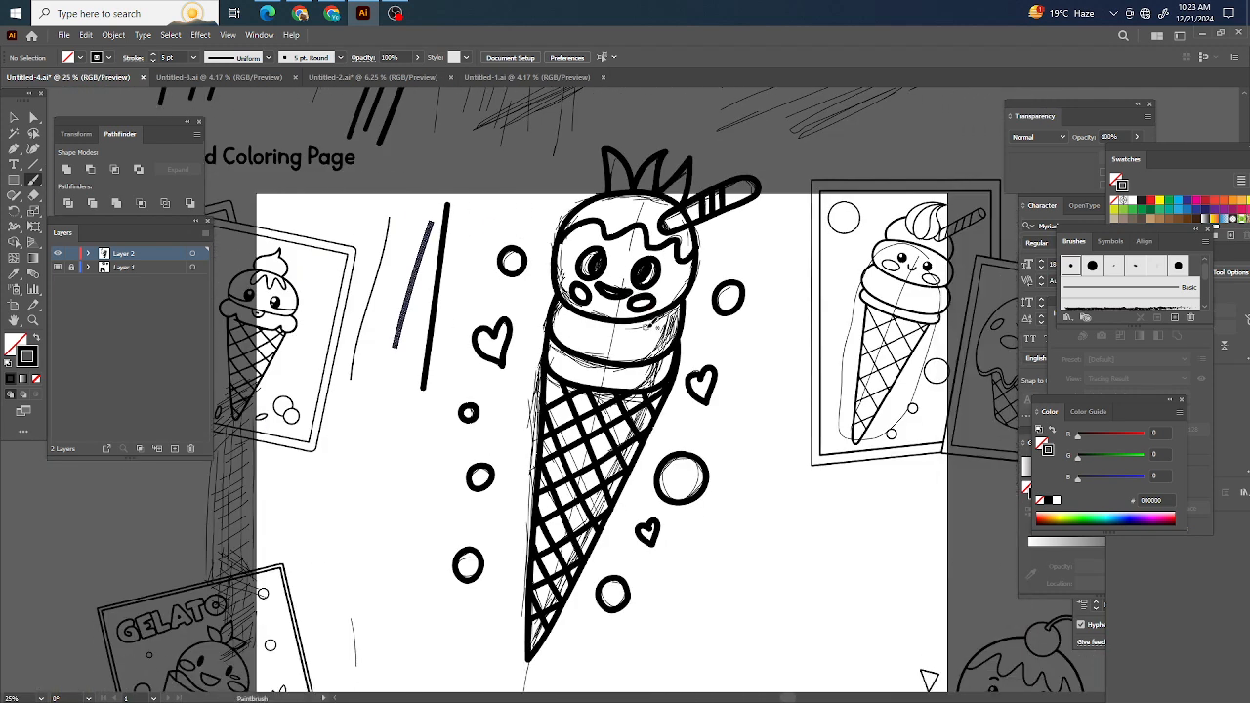
scroll(645, 322, "right", 1)
scroll(660, 270, "down", 2)
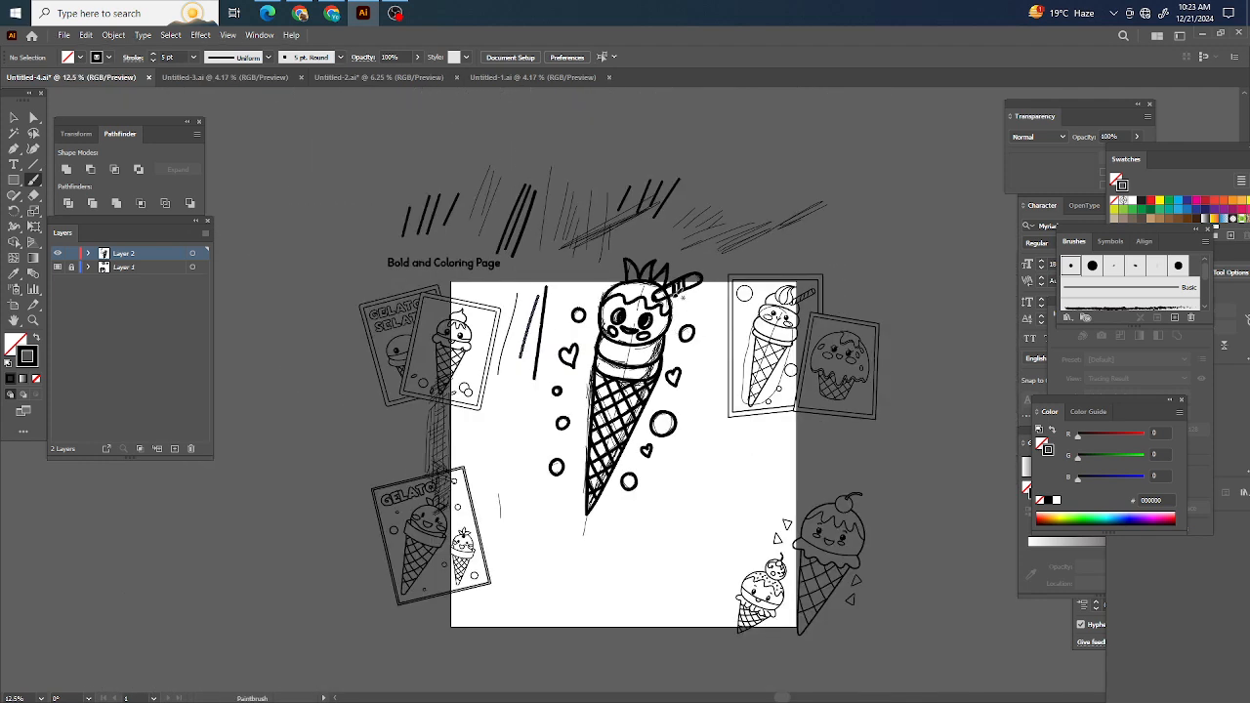
left_click(57, 267)
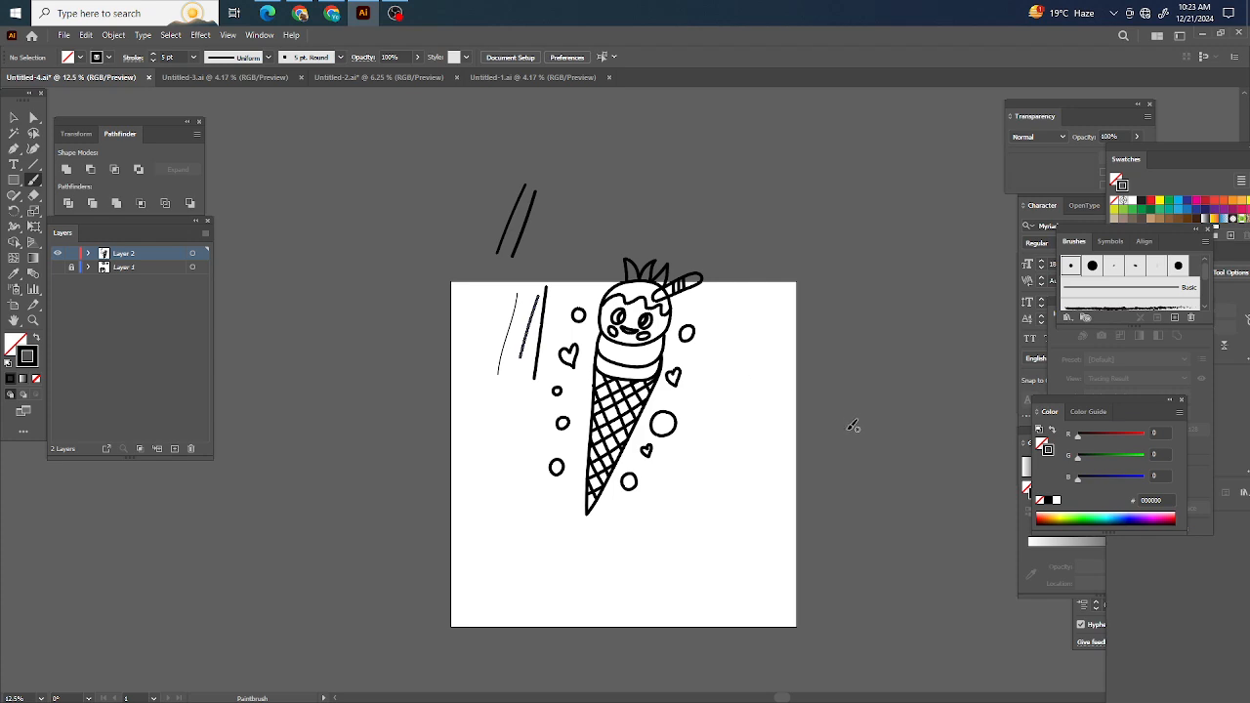
scroll(801, 398, "up", 2)
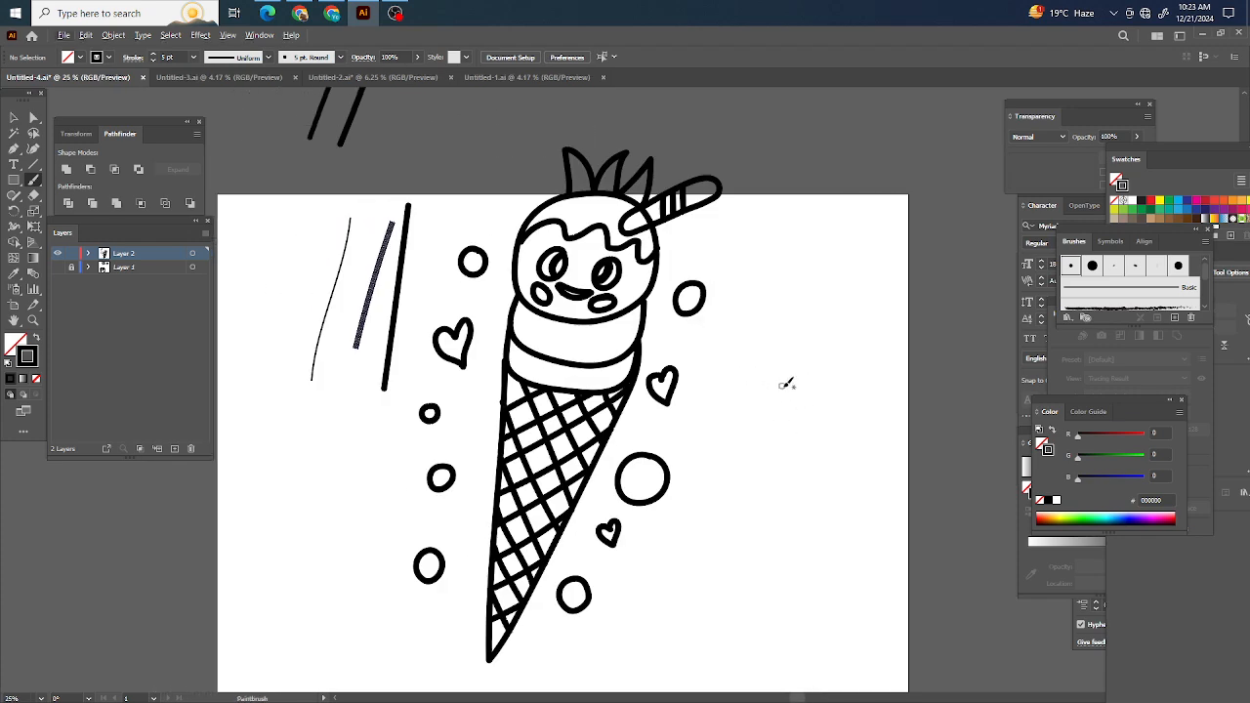
Step: Delete the stray test strokes to the left of the ice cream and above the artboard
scroll(787, 384, "left", 1)
left_click(14, 117)
scroll(399, 227, "down", 2)
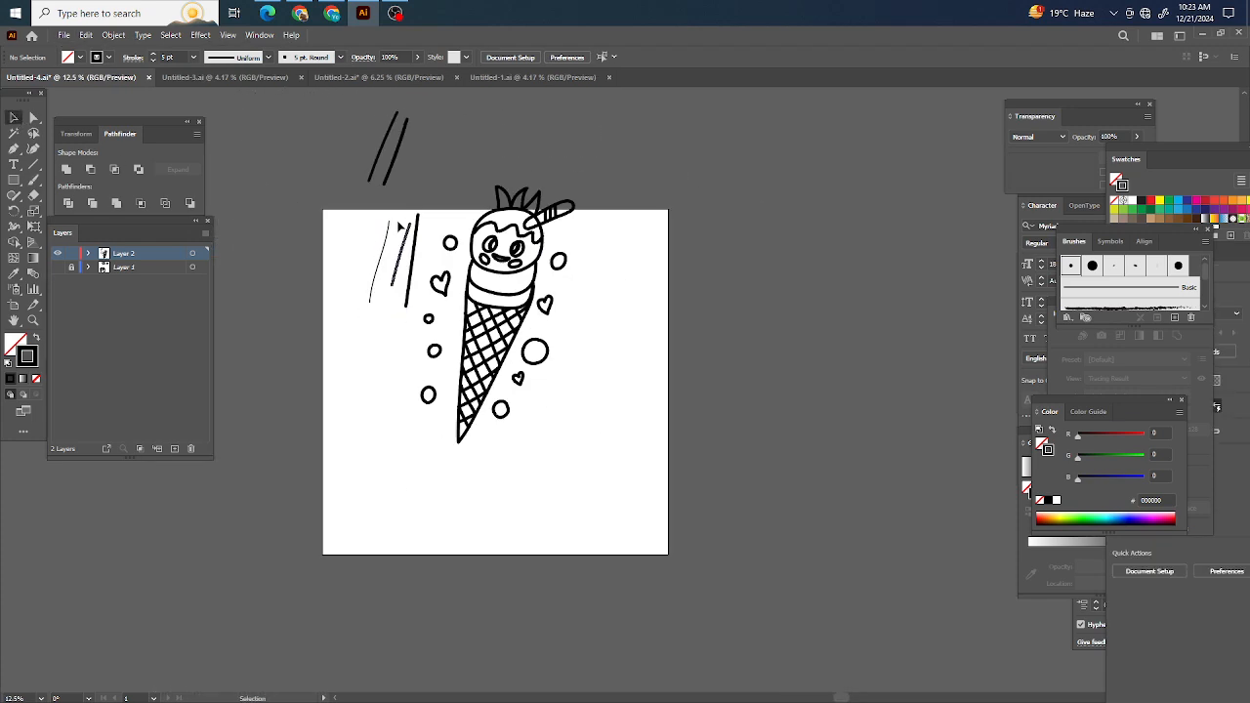
scroll(398, 226, "up", 1)
left_click_drag(341, 167, 412, 338)
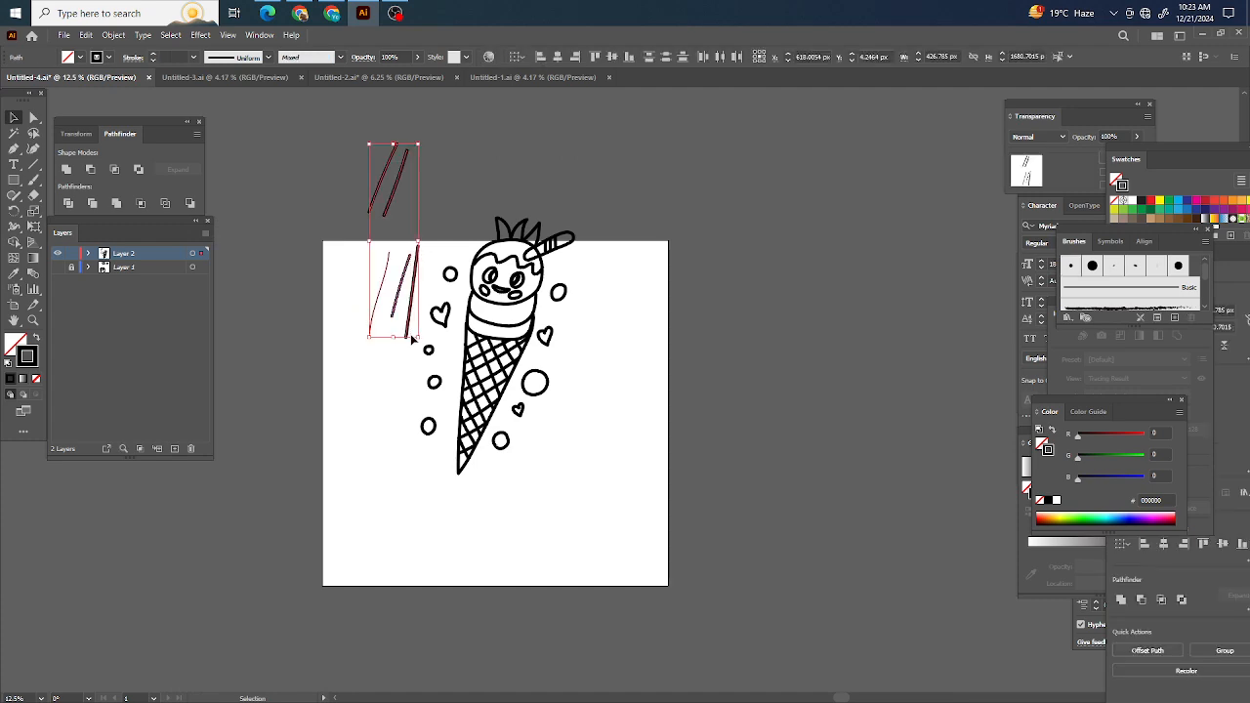
key("Delete")
scroll(628, 326, "up", 2)
scroll(683, 335, "left", 1)
scroll(755, 325, "left", 1)
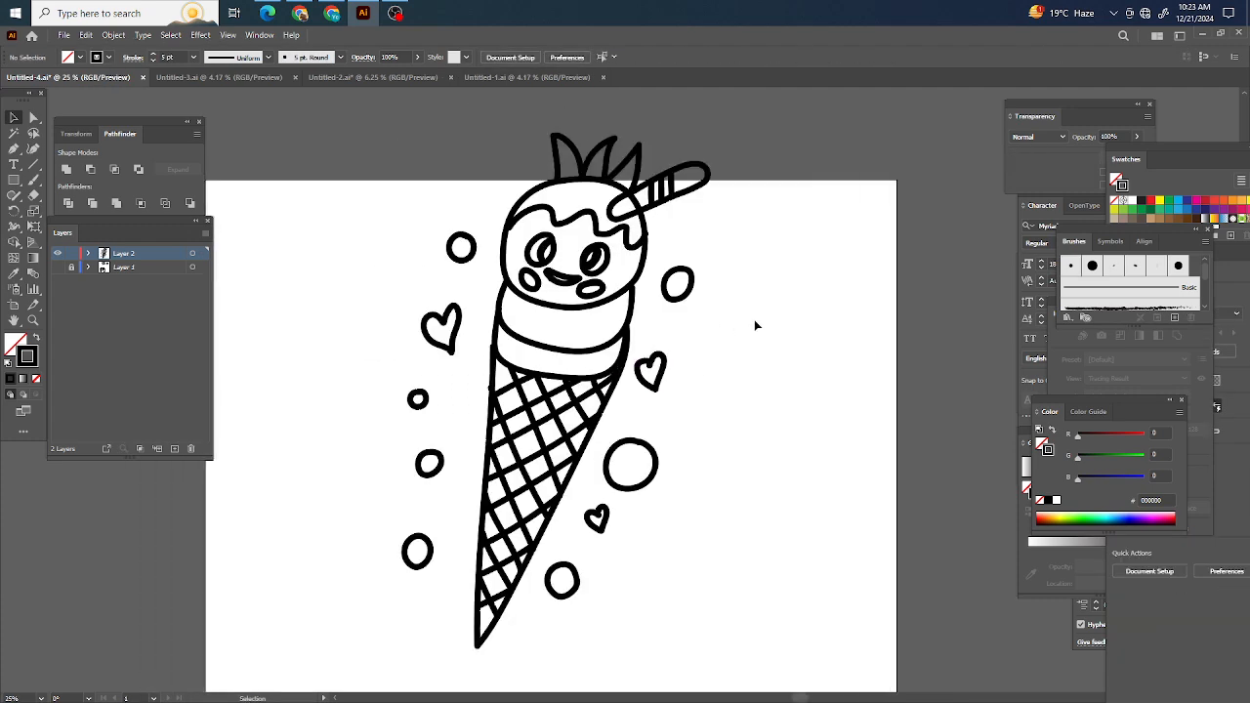
Step: Select the whole drawing and merge the straw's inner end across the scoop outline with Shape Builder, removing the crossing line
scroll(739, 322, "down", 1)
scroll(770, 390, "right", 1)
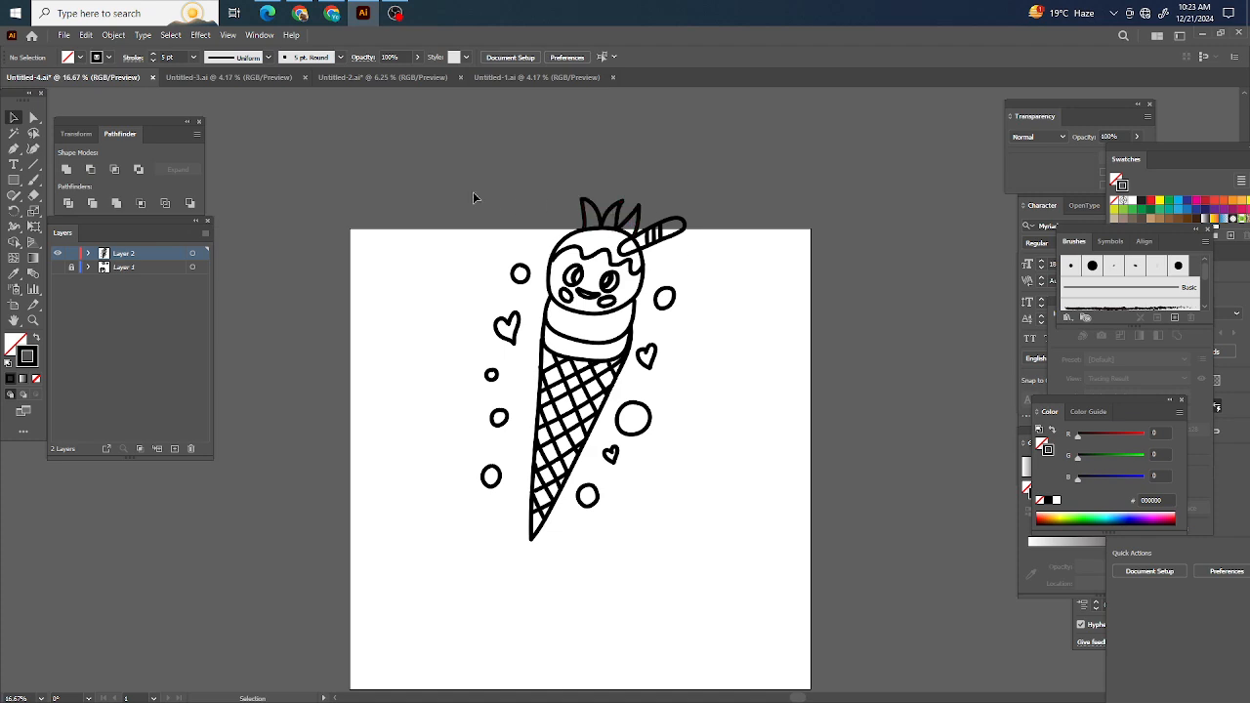
left_click_drag(458, 159, 701, 645)
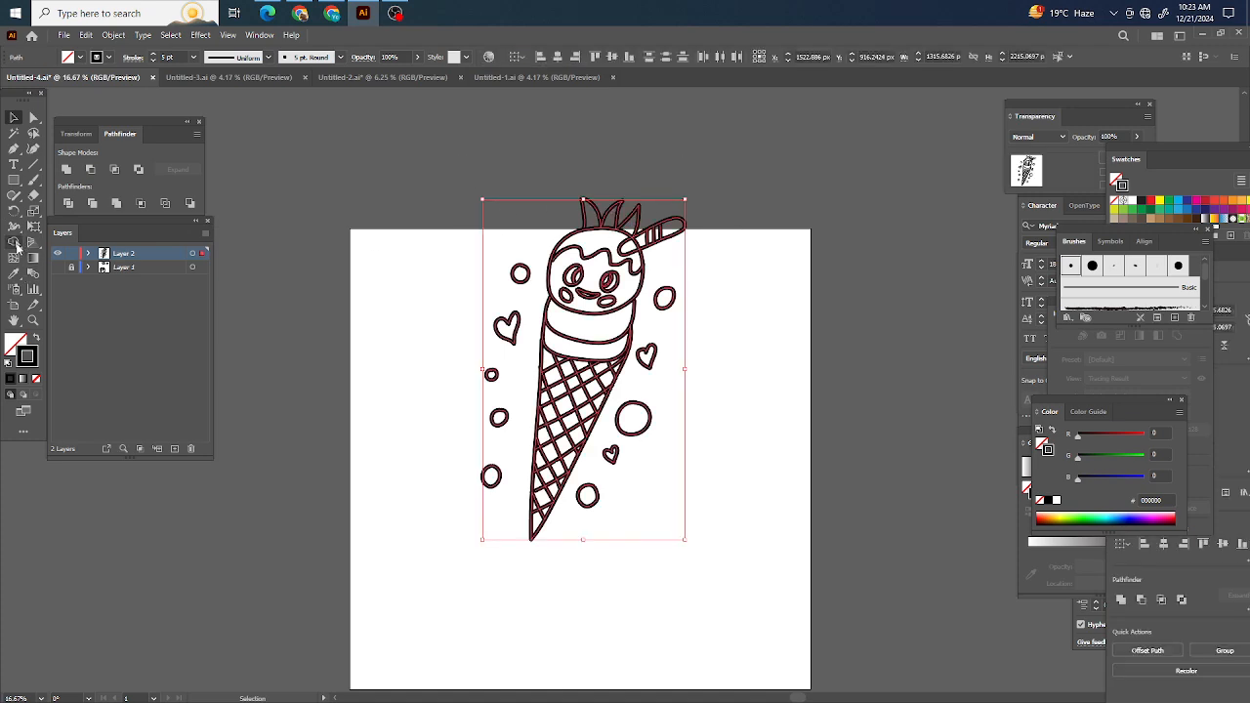
left_click(16, 246)
scroll(733, 238, "up", 6)
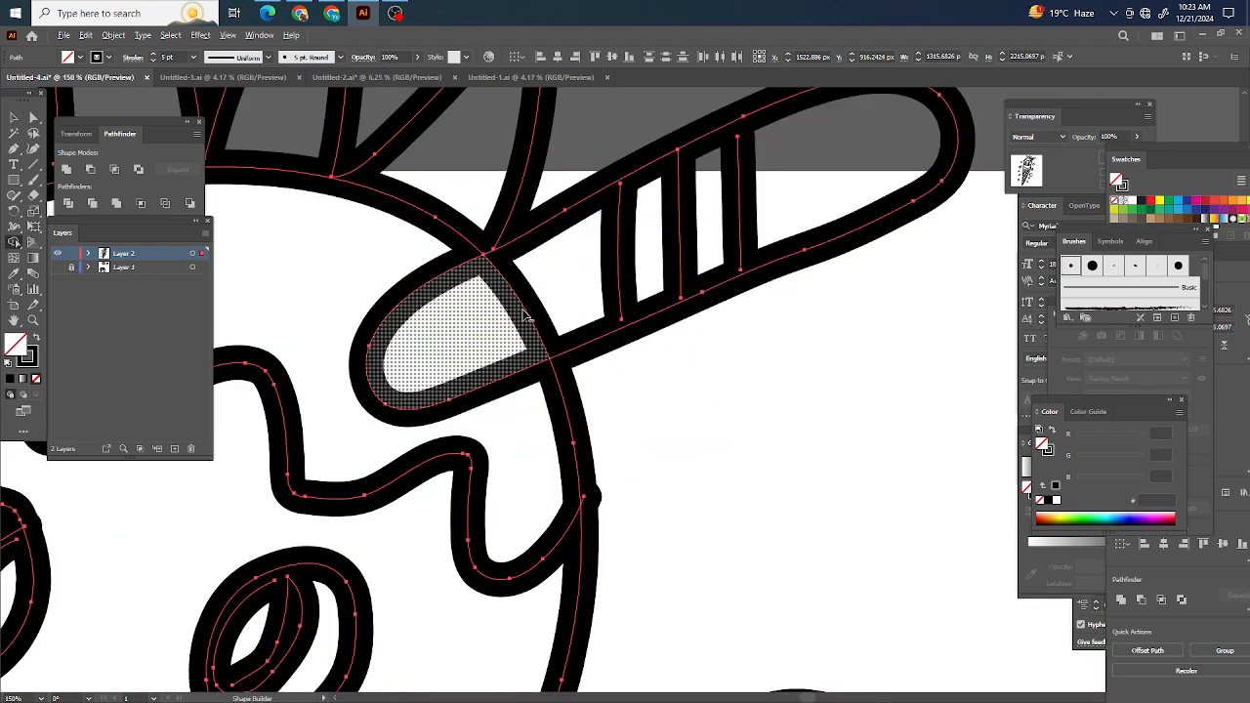
left_click_drag(525, 314, 552, 318)
scroll(552, 318, "down", 3)
left_click(829, 332, "ctrl")
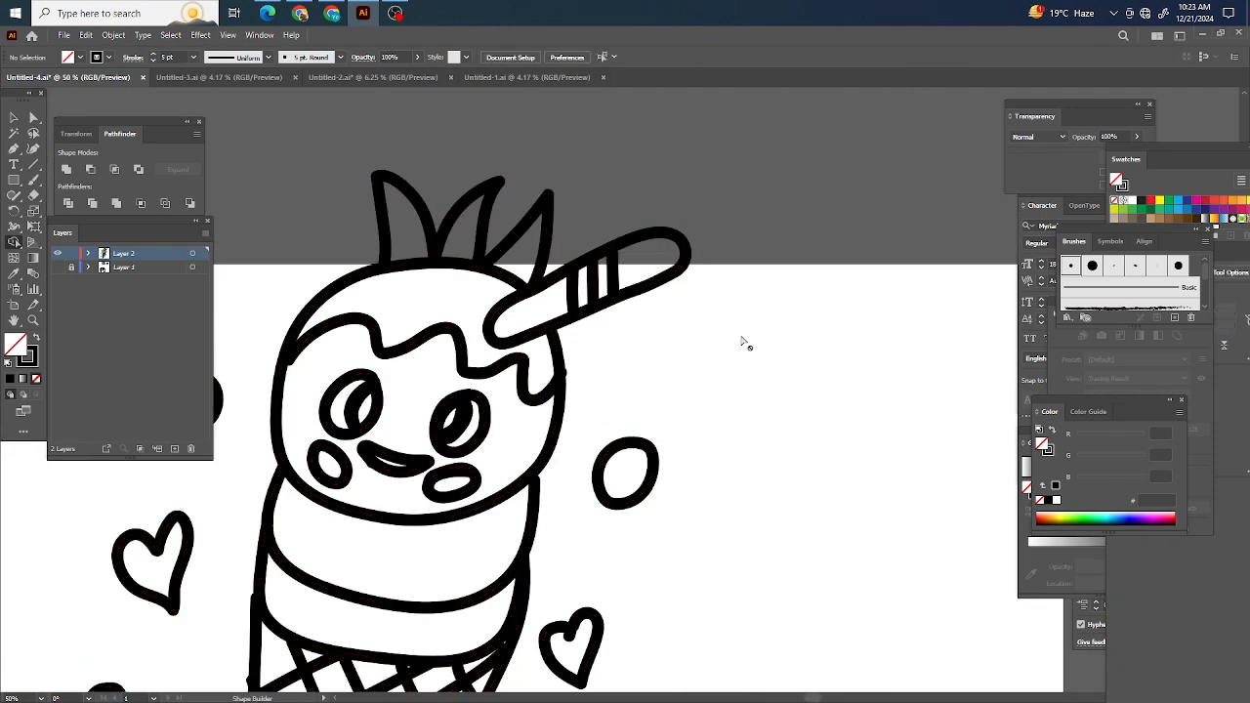
Step: Move the end anchor of the middle scoop's right edge up into the face scoop's outline with Direct Selection
scroll(746, 343, "down", 2)
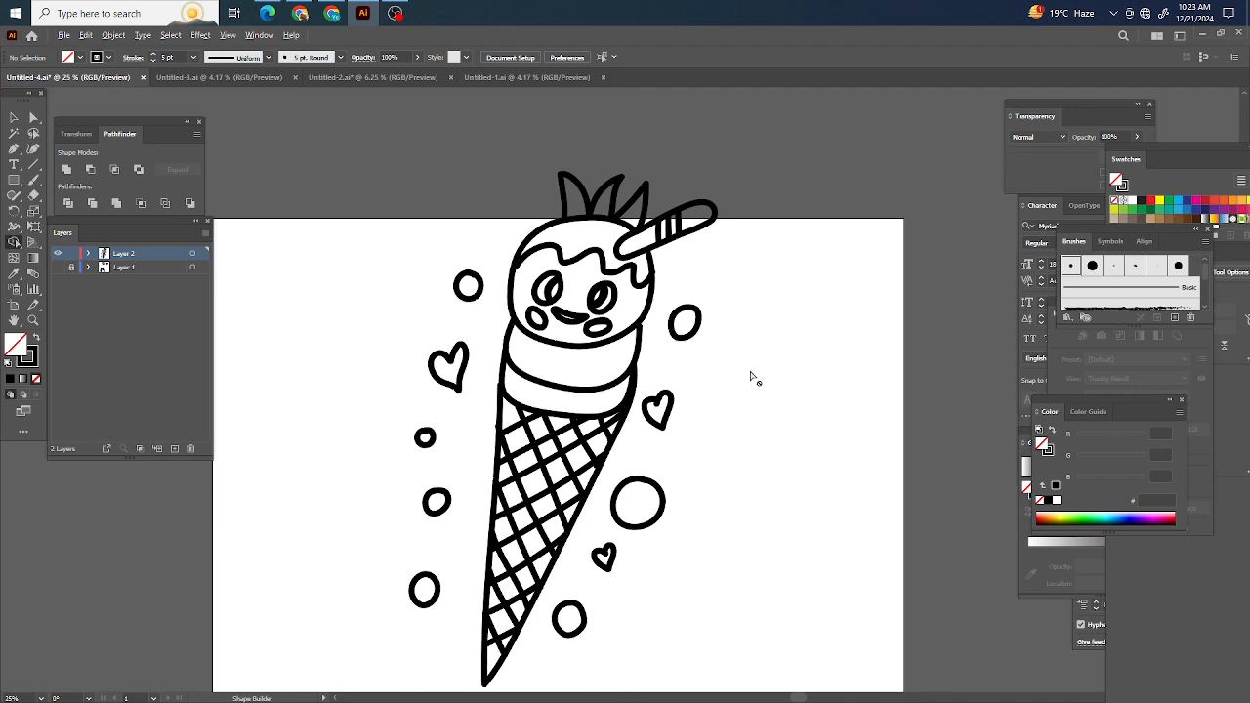
scroll(728, 401, "down", 1)
key("a")
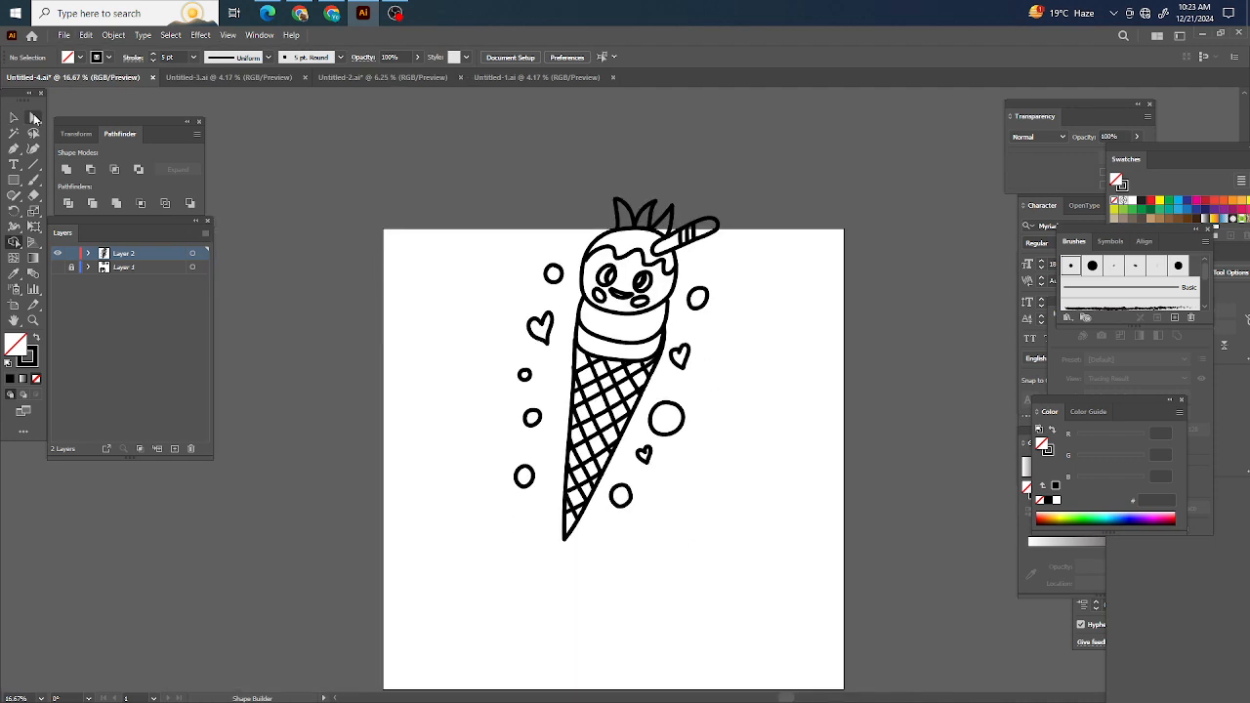
scroll(712, 350, "up", 6)
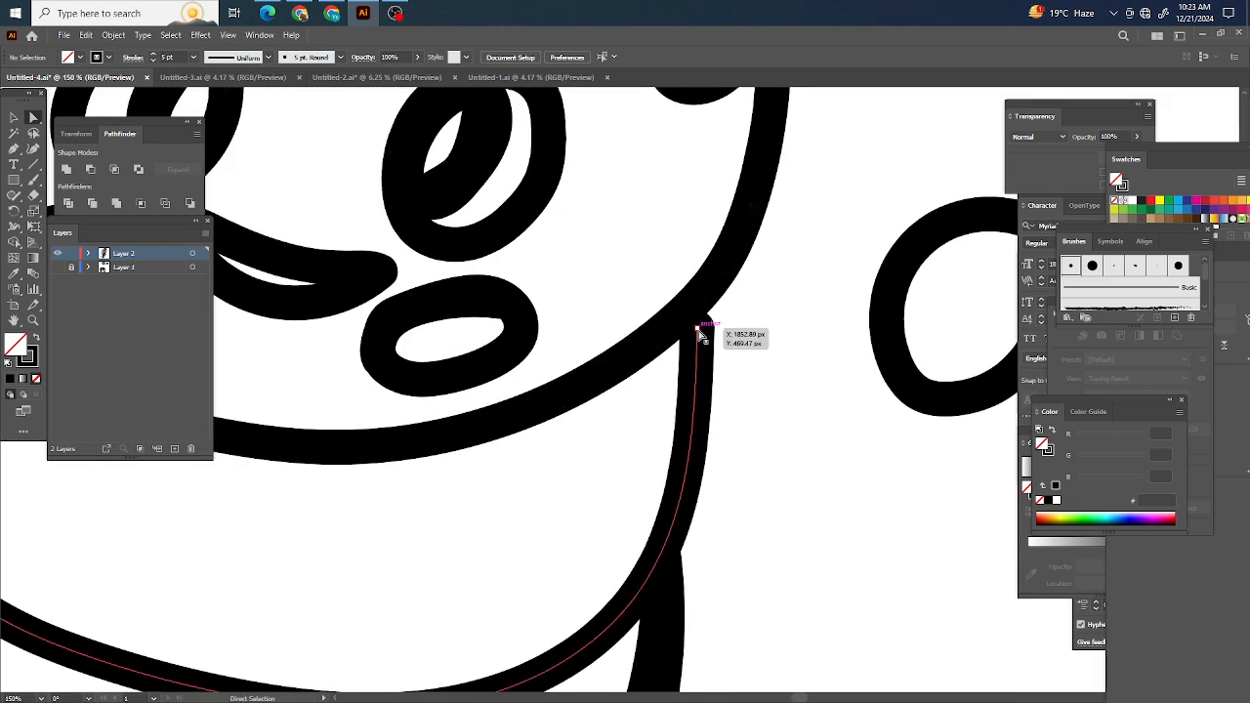
left_click_drag(699, 330, 697, 305)
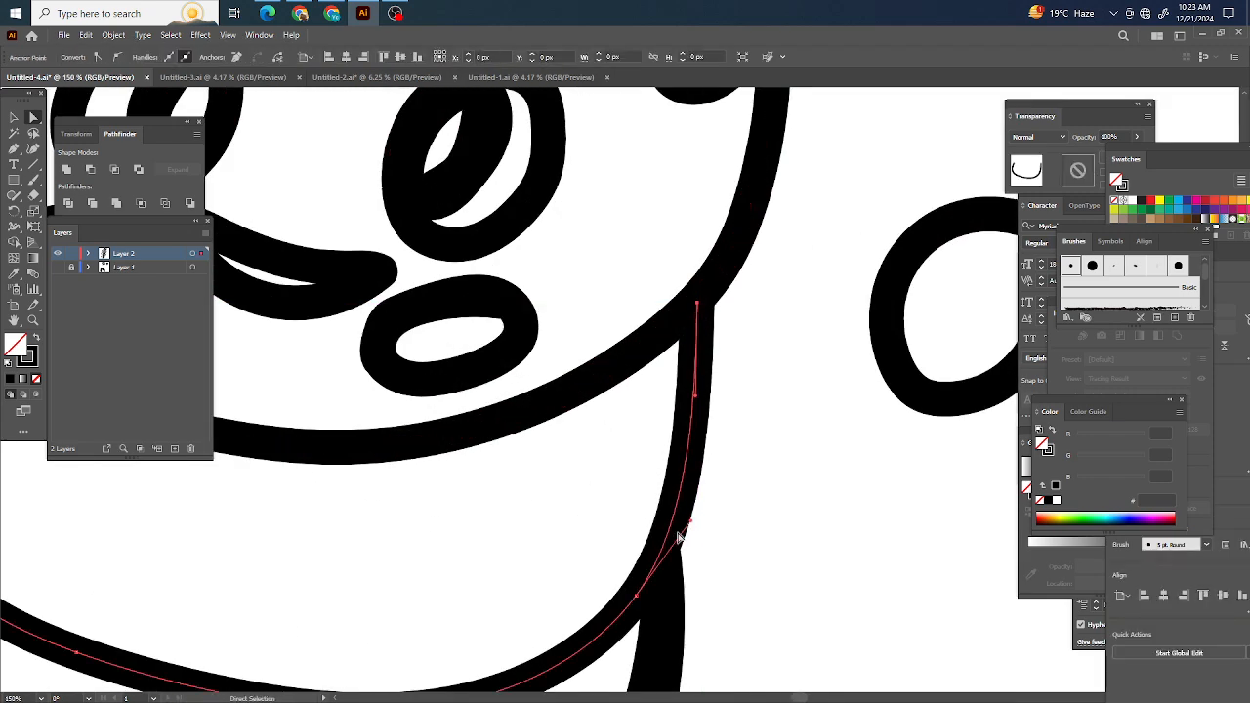
left_click(785, 516)
scroll(772, 509, "down", 2)
scroll(769, 506, "down", 1)
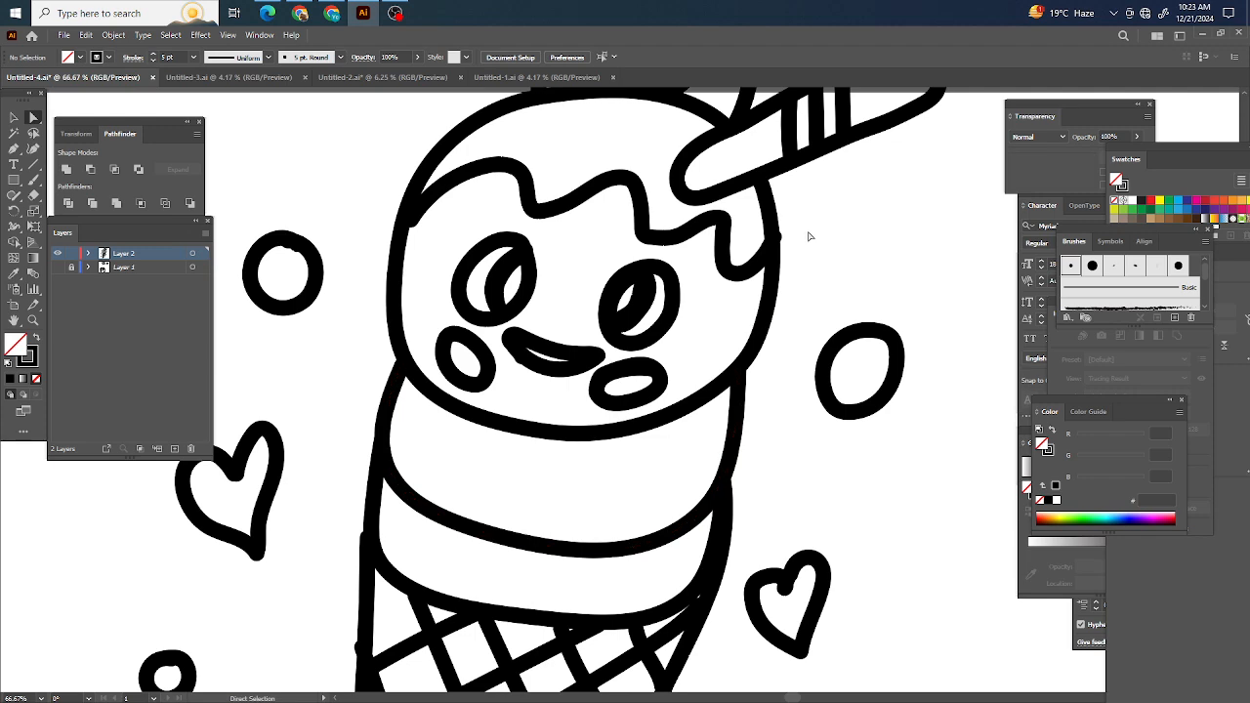
Step: Move the end anchor at the right of the wavy syrup line inward so it sits within the face scoop's outline
scroll(808, 235, "up", 3)
left_click(710, 266)
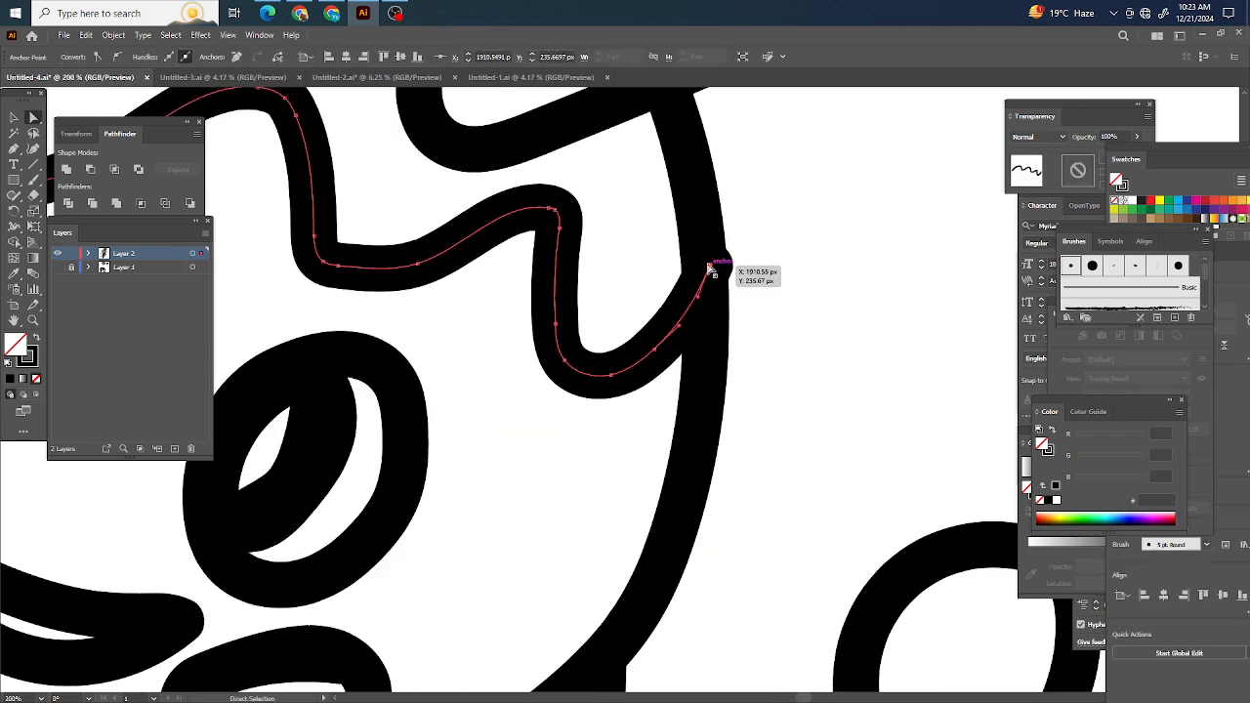
left_click_drag(710, 265, 706, 273)
left_click(834, 251)
scroll(827, 256, "down", 3)
scroll(825, 261, "up", 1)
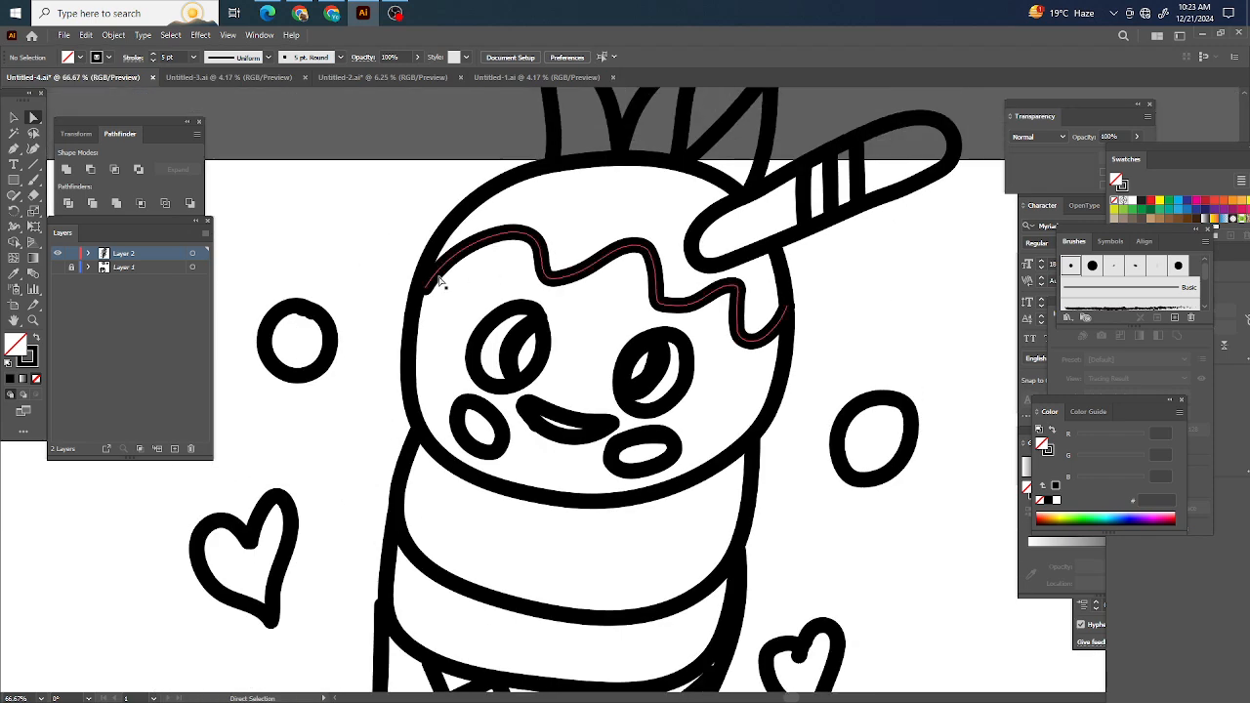
Step: Adjust the syrup line's other end anchor so it tucks into the left side of the face scoop's outline
scroll(439, 281, "up", 3)
left_click_drag(482, 308, 463, 323)
scroll(463, 323, "down", 4)
scroll(787, 315, "down", 1)
left_click(810, 307)
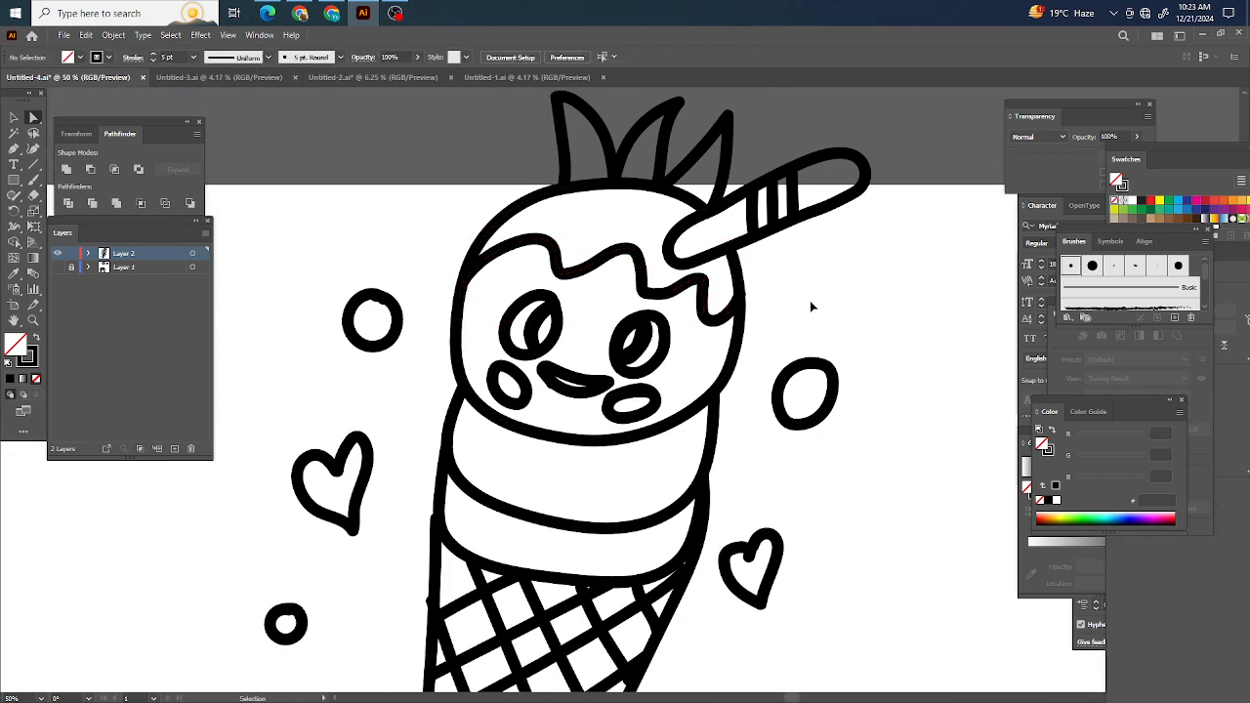
Step: Pull the protruding end anchor of the uppermost falling lattice line inward to the cone's left edge
scroll(811, 306, "down", 4)
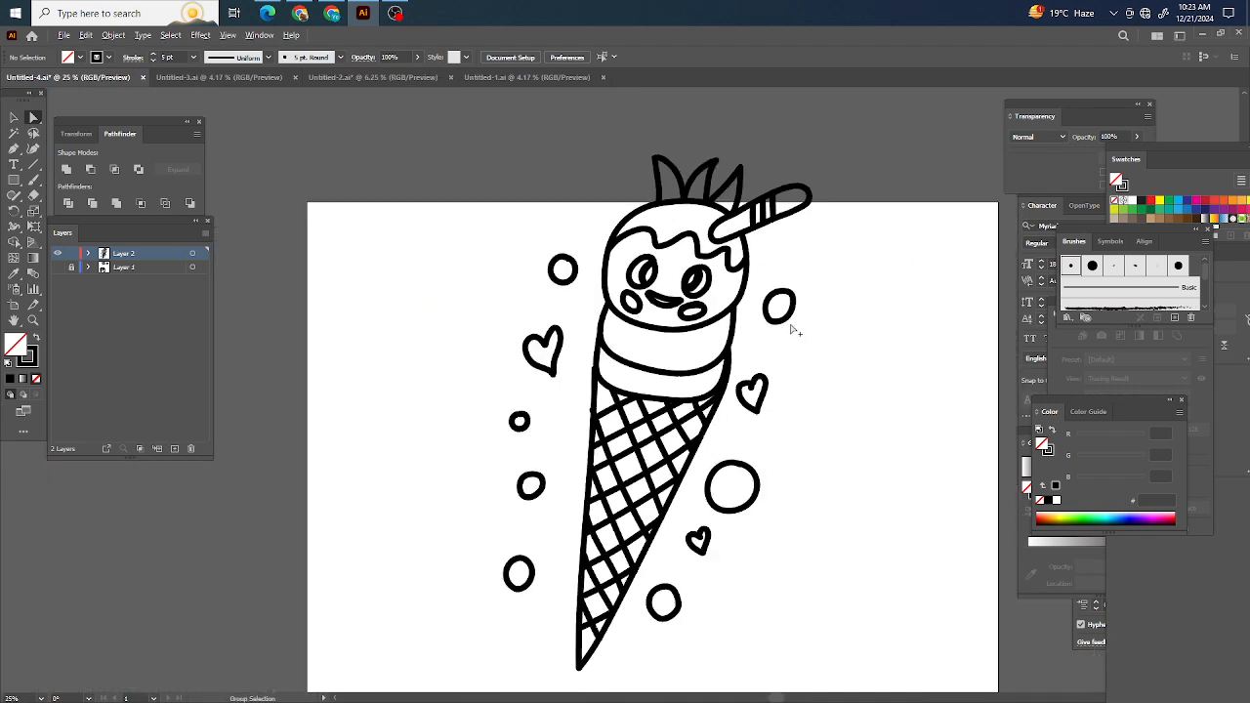
scroll(842, 357, "down", 1)
scroll(843, 364, "right", 1)
scroll(546, 323, "up", 7)
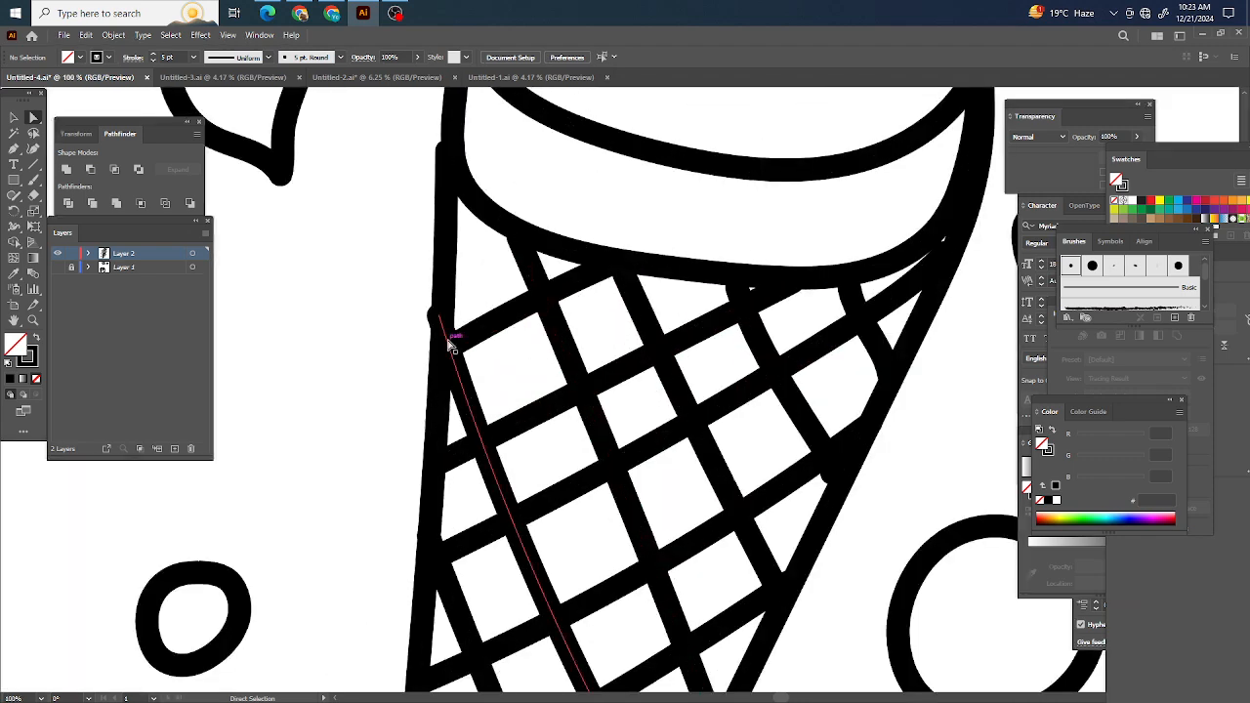
left_click(419, 269)
left_click_drag(420, 270, 433, 287)
scroll(432, 287, "down", 3)
scroll(465, 226, "up", 2)
Step: Move the top anchor of the cone's left edge sideways into the lowest scoop's outline
scroll(459, 223, "up", 4)
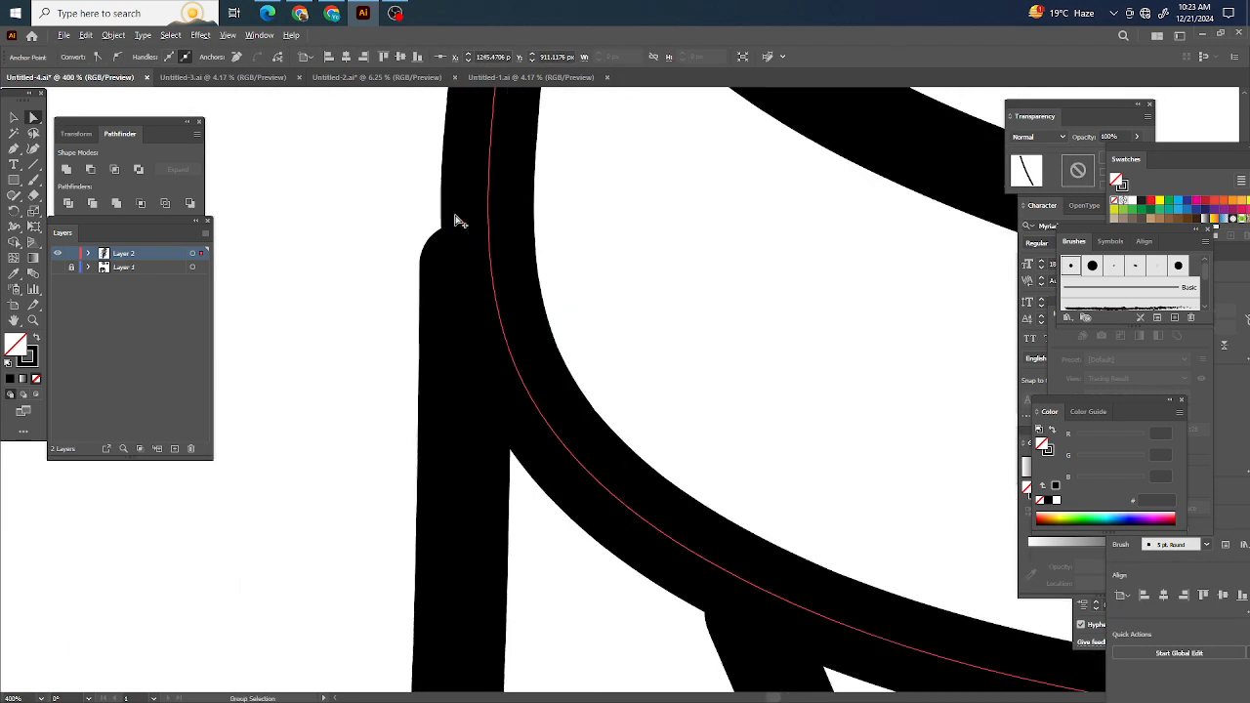
left_click(467, 271)
left_click_drag(467, 271, 491, 271)
scroll(700, 260, "down", 6)
scroll(696, 280, "down", 2)
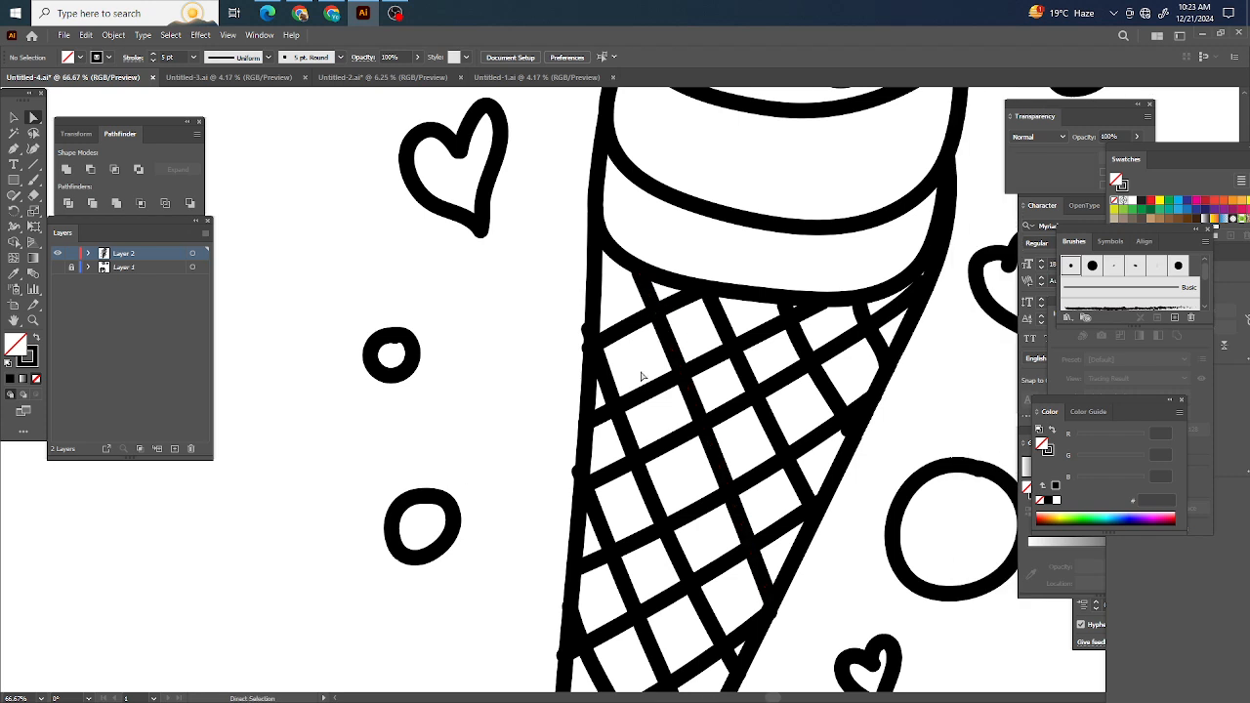
Step: Tuck the protruding ends of one rising and one falling lattice line into the middle of the cone's left edge
scroll(645, 351, "right", 1)
scroll(582, 565, "down", 1)
scroll(574, 498, "up", 3)
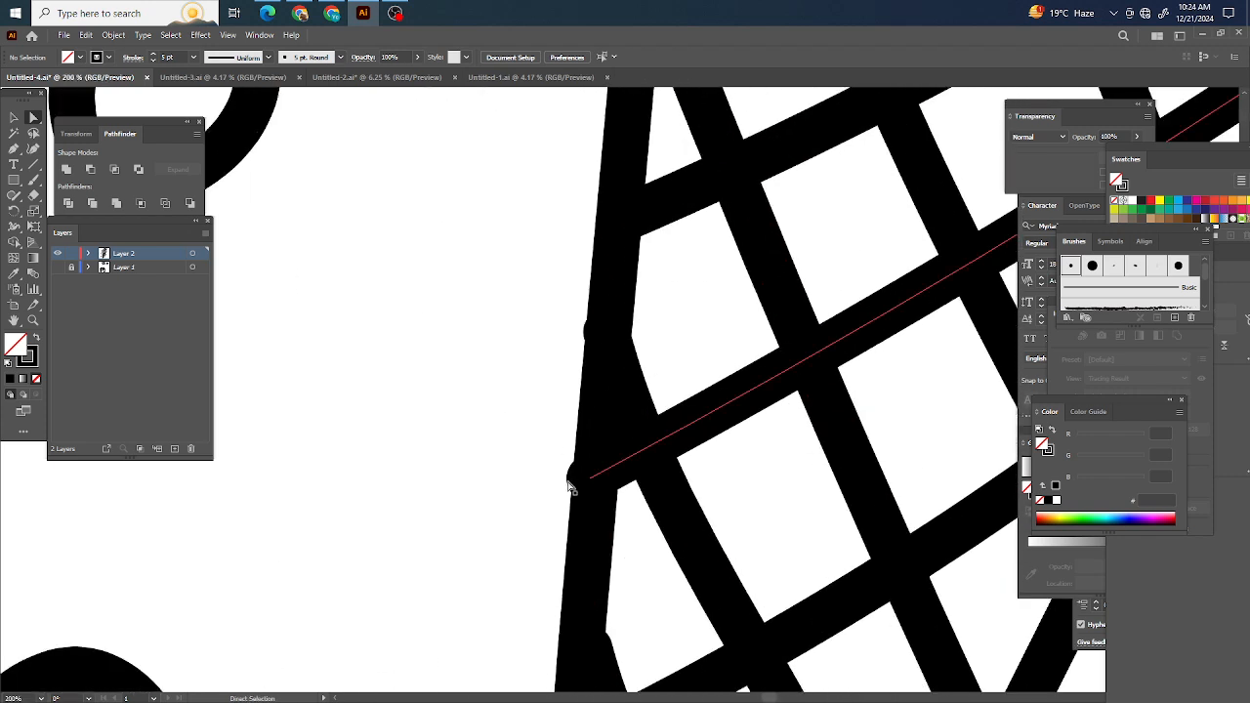
left_click_drag(589, 479, 598, 473)
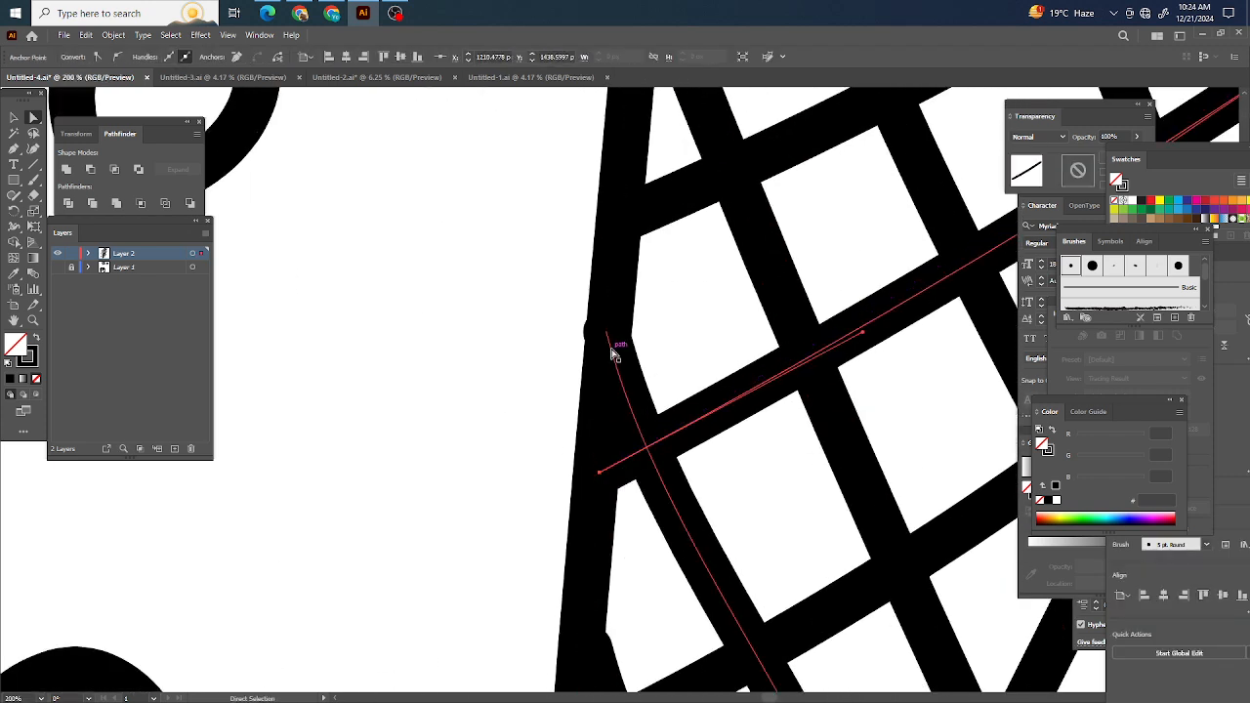
left_click_drag(607, 335, 611, 348)
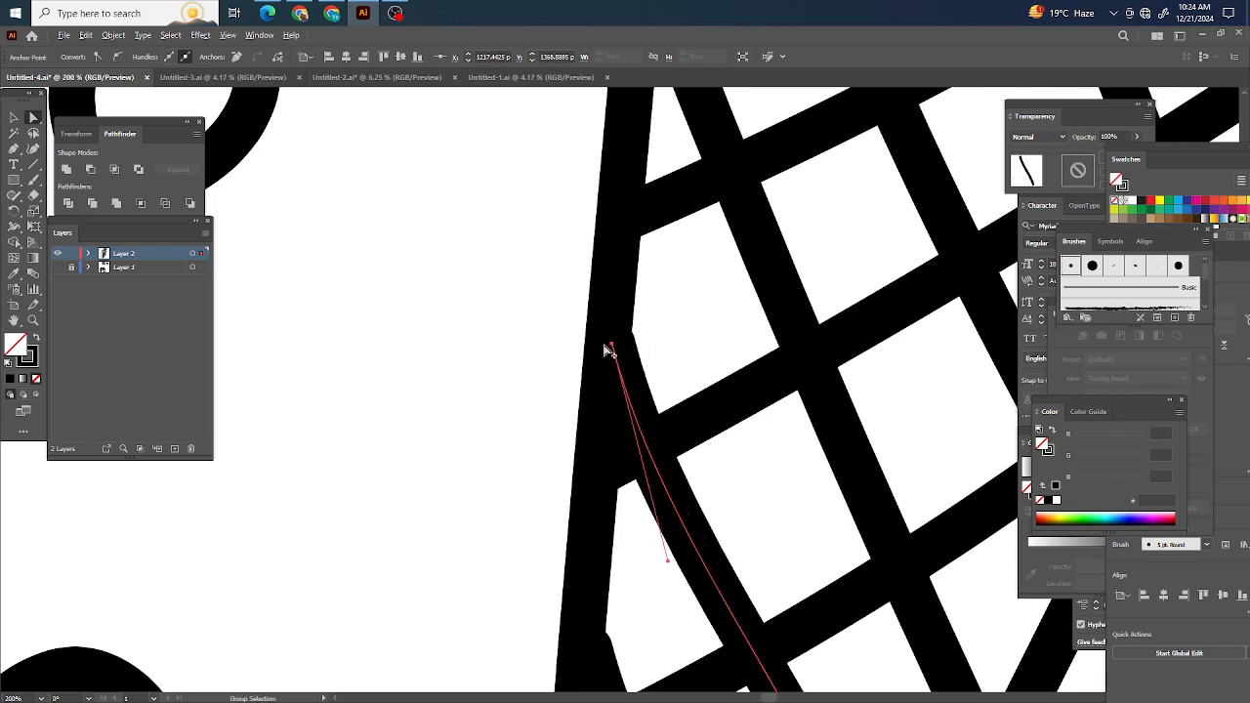
Step: Move the end anchor of the next falling lattice line farther up inside the cone's left edge
scroll(607, 349, "down", 3)
scroll(640, 283, "up", 2)
scroll(645, 271, "up", 1)
scroll(618, 269, "up", 3)
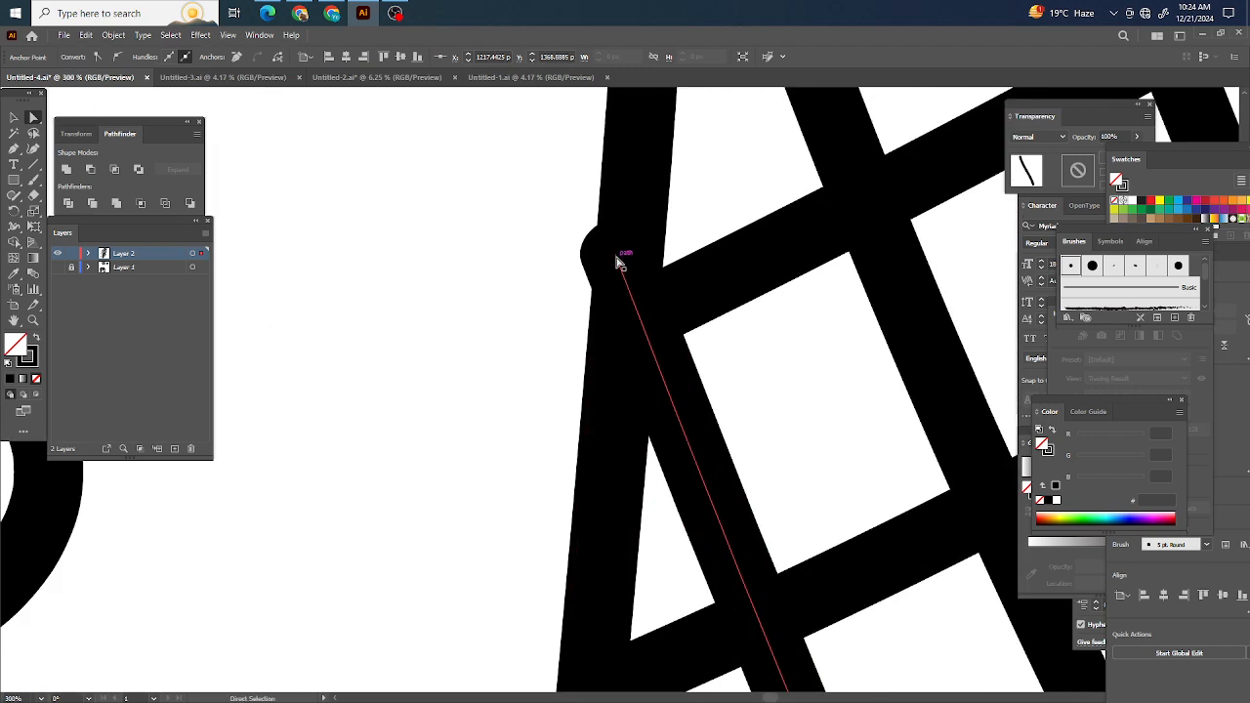
left_click_drag(617, 261, 627, 266)
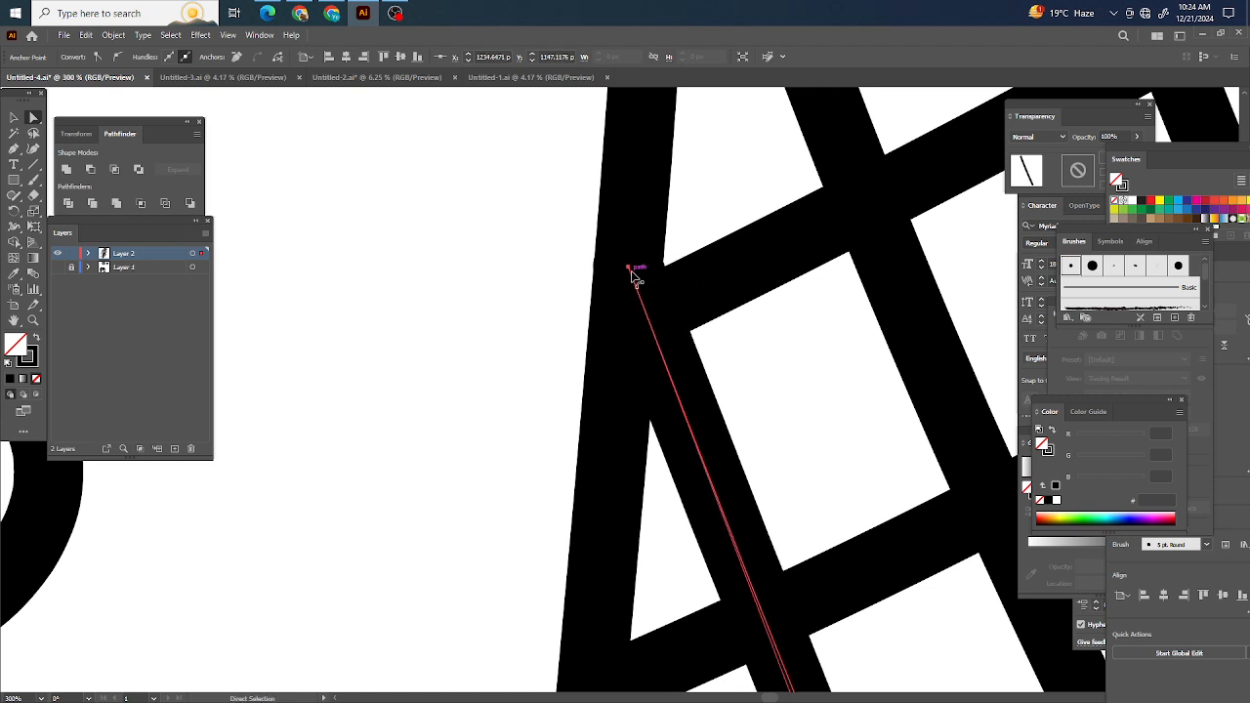
Step: Tuck the ends of the topmost falling and rising lattice lines into the cone's left edge, clearing both bumps
scroll(631, 276, "down", 3)
scroll(641, 223, "up", 1)
scroll(648, 229, "up", 4)
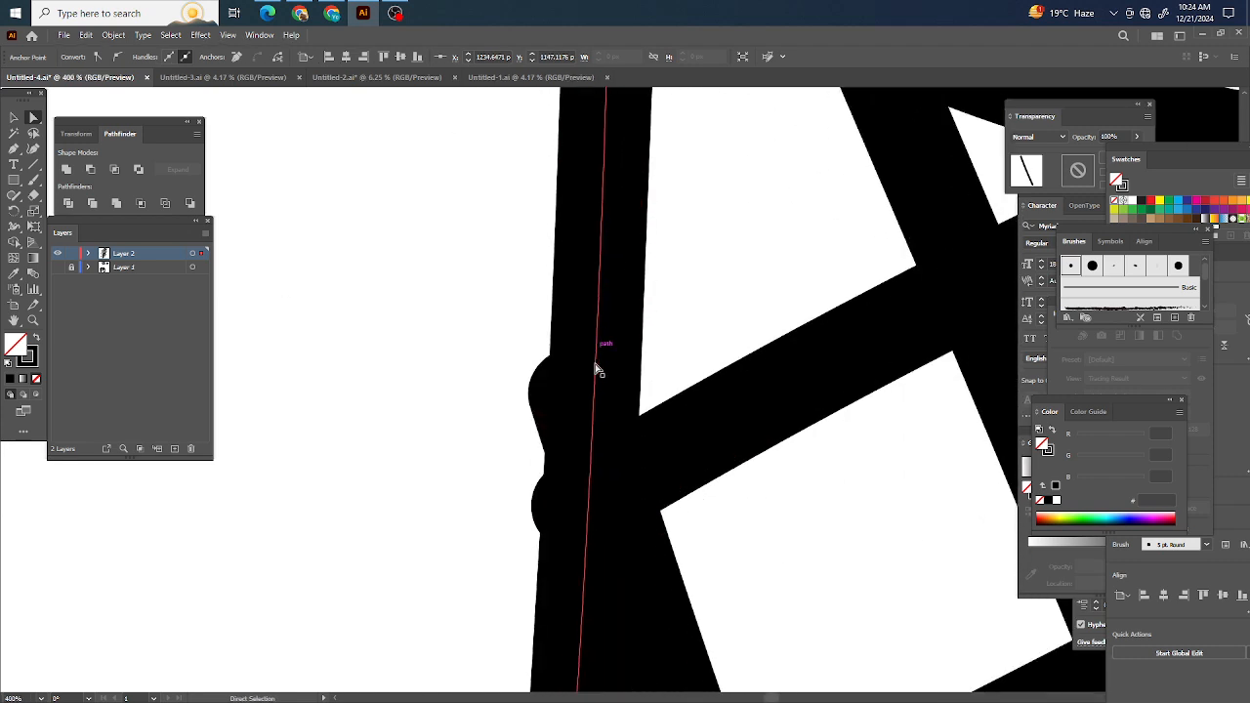
left_click_drag(574, 400, 594, 419)
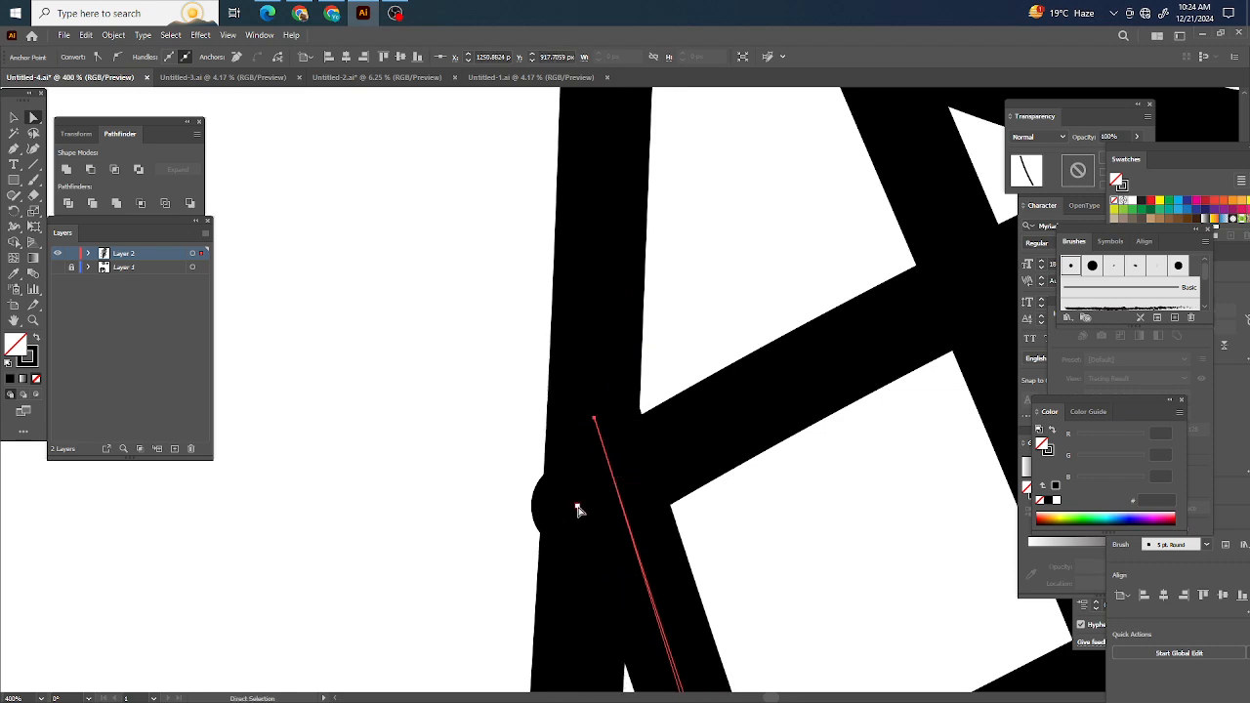
left_click_drag(577, 508, 695, 447)
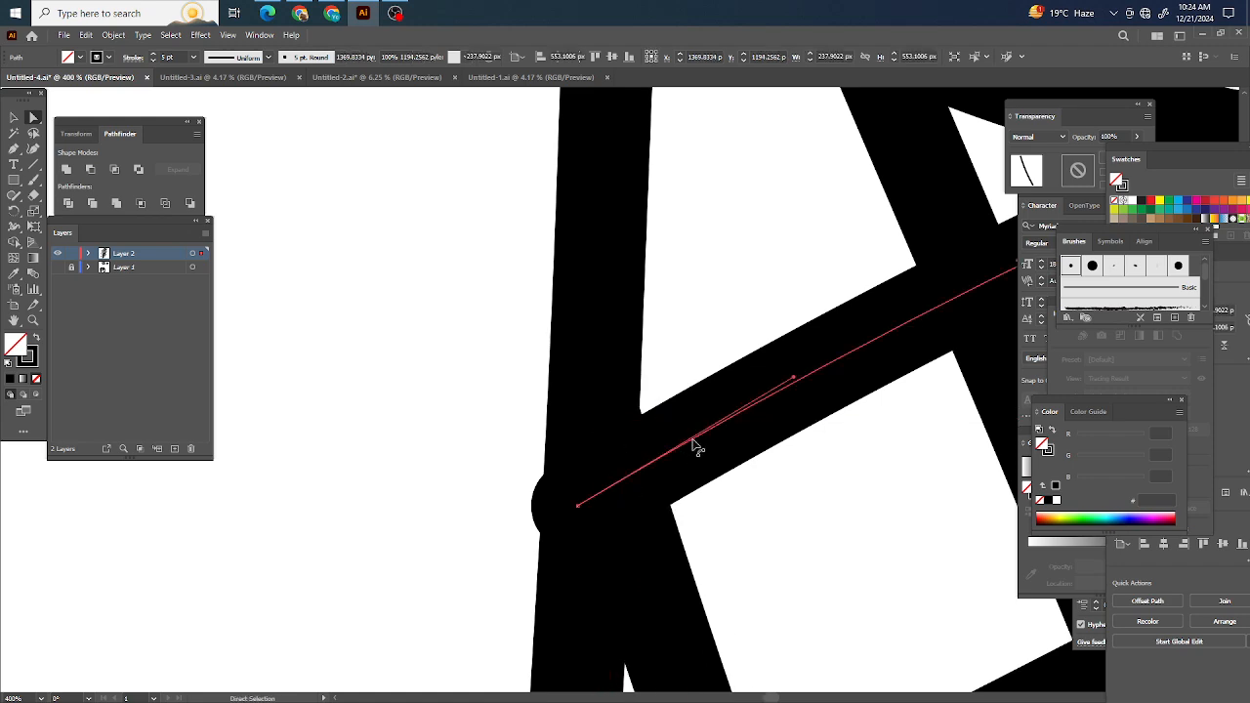
mouse_move(583, 504)
left_mouse_down()
mouse_move(593, 498)
mouse_move(568, 495)
left_mouse_up()
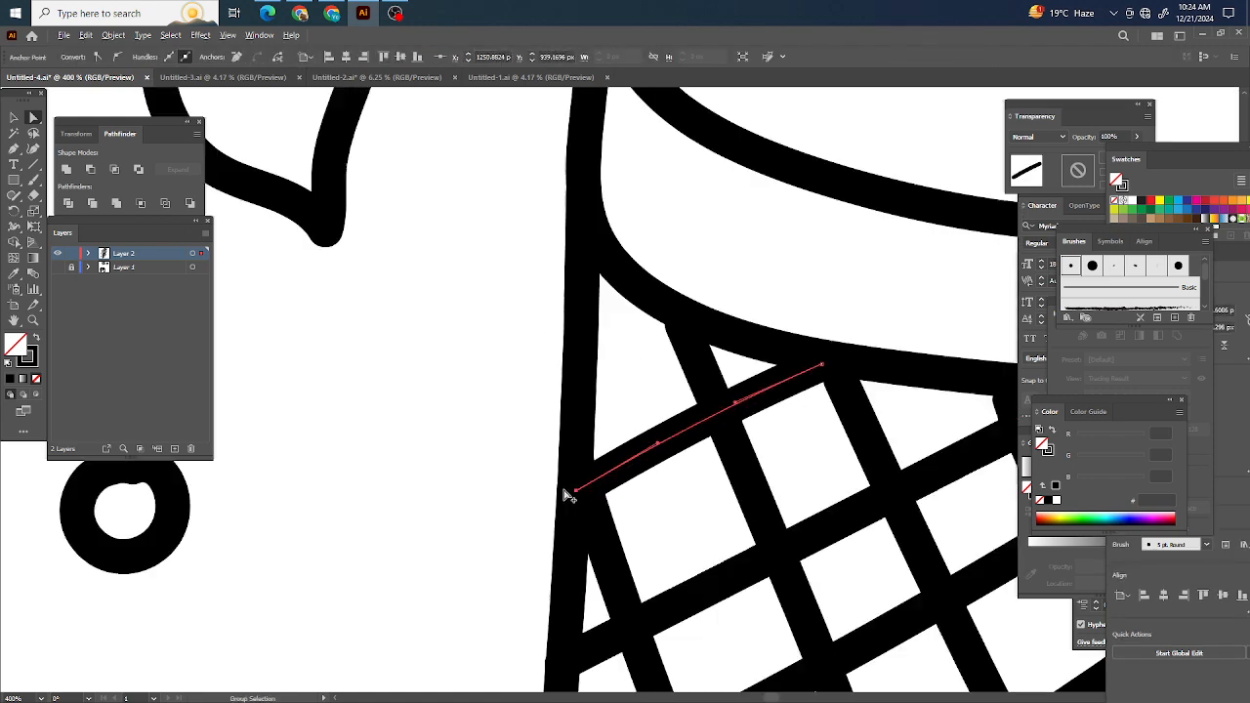
scroll(568, 495, "down", 5)
scroll(865, 446, "down", 2)
left_click(865, 449)
scroll(865, 446, "down", 2)
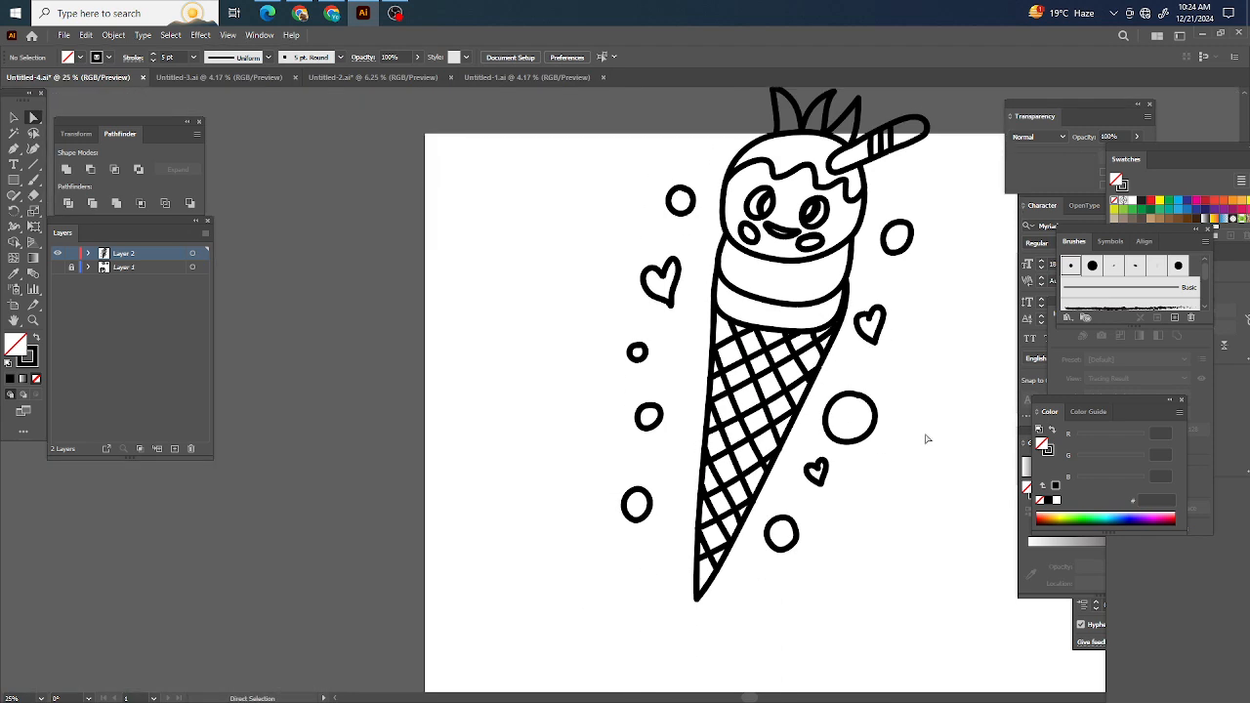
Step: Compare the inked ice cream with the template sketch and reference drawings, and hide Layer 1 again
scroll(917, 444, "right", 4)
key("v")
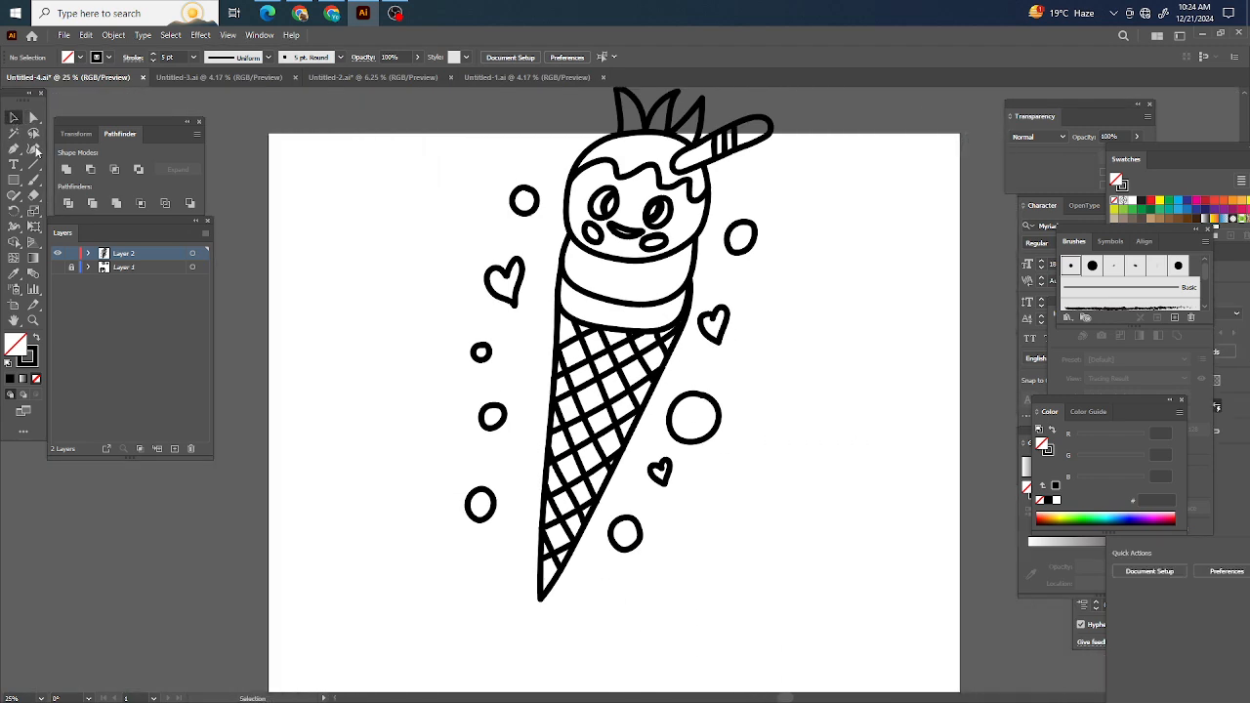
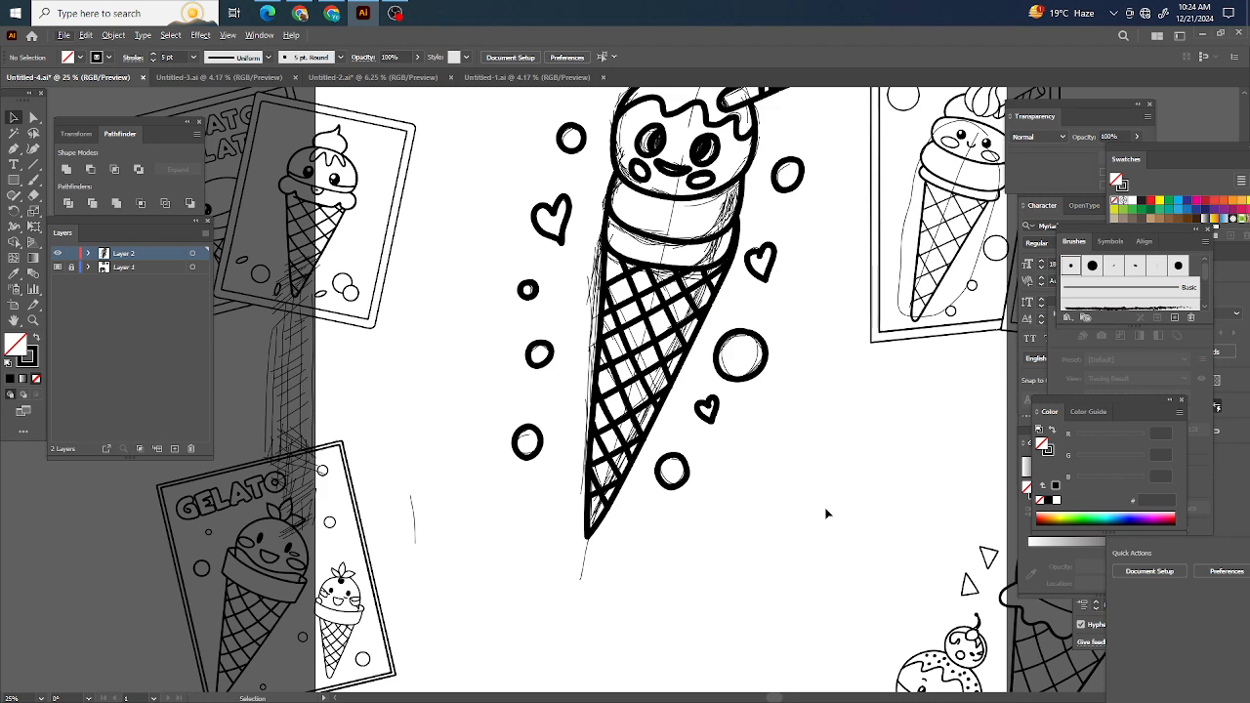
scroll(803, 486, "down", 1)
scroll(820, 501, "down", 1)
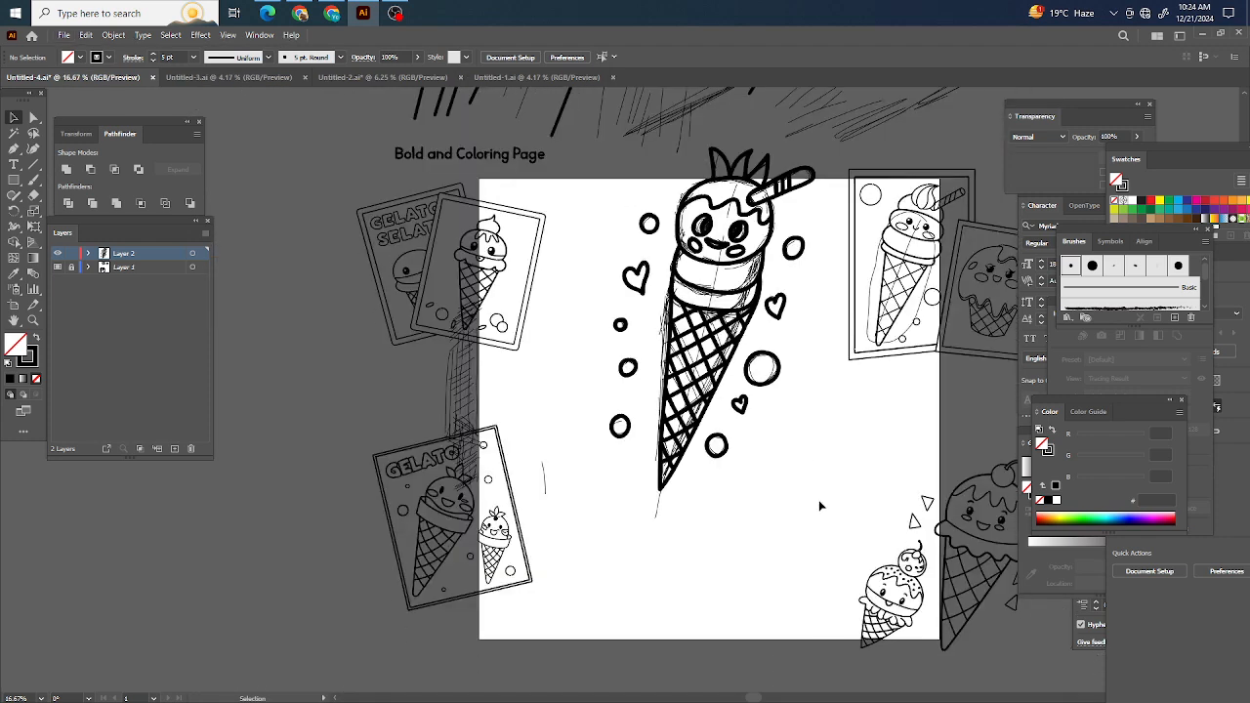
scroll(825, 502, "right", 1)
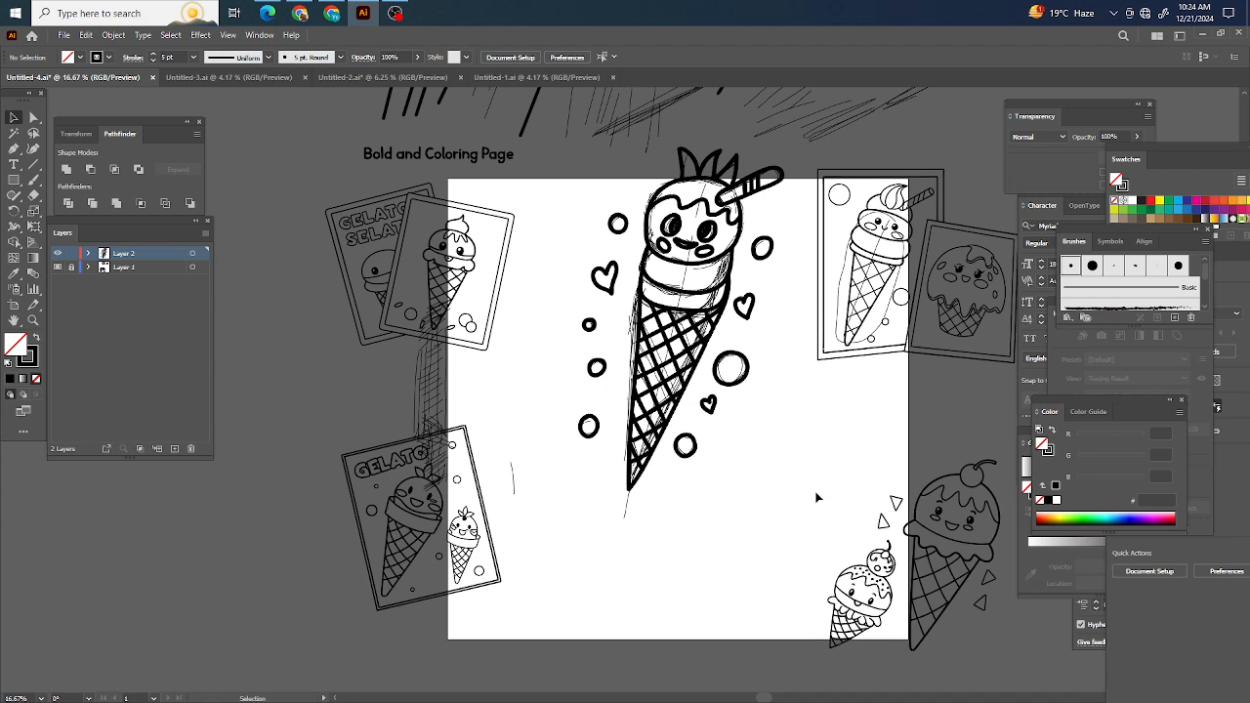
scroll(814, 491, "up", 1)
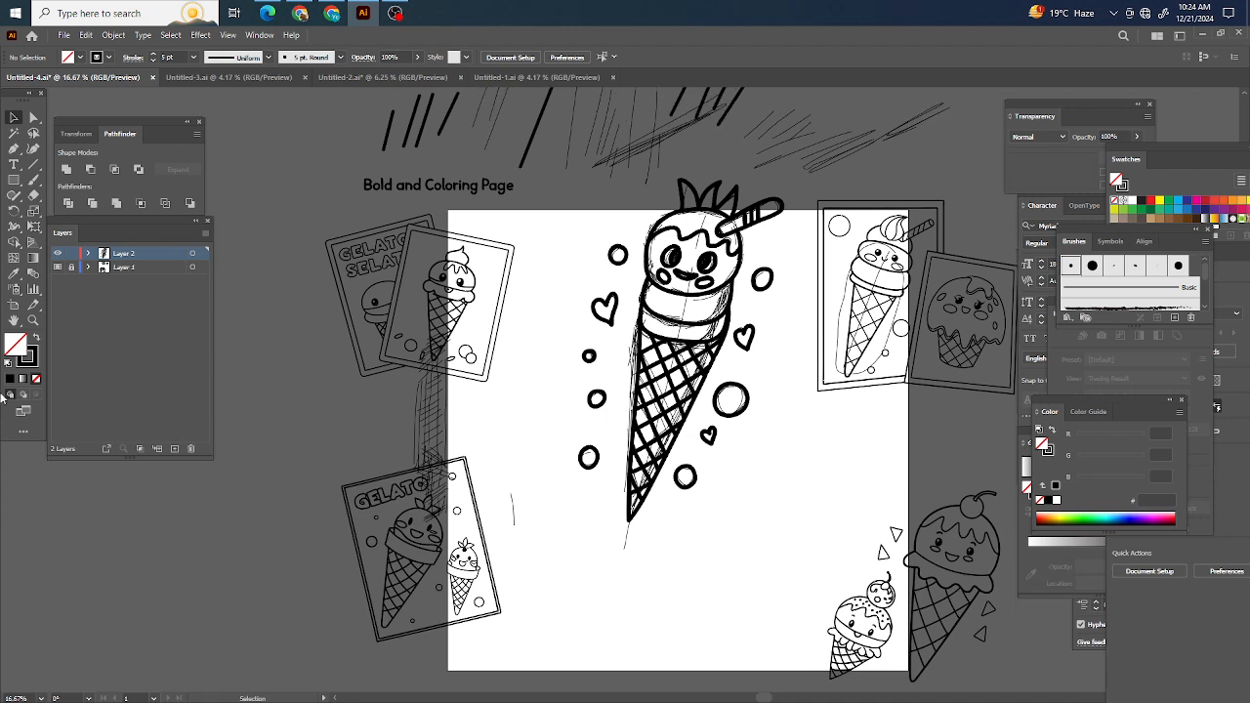
left_click(57, 266)
scroll(771, 373, "down", 1)
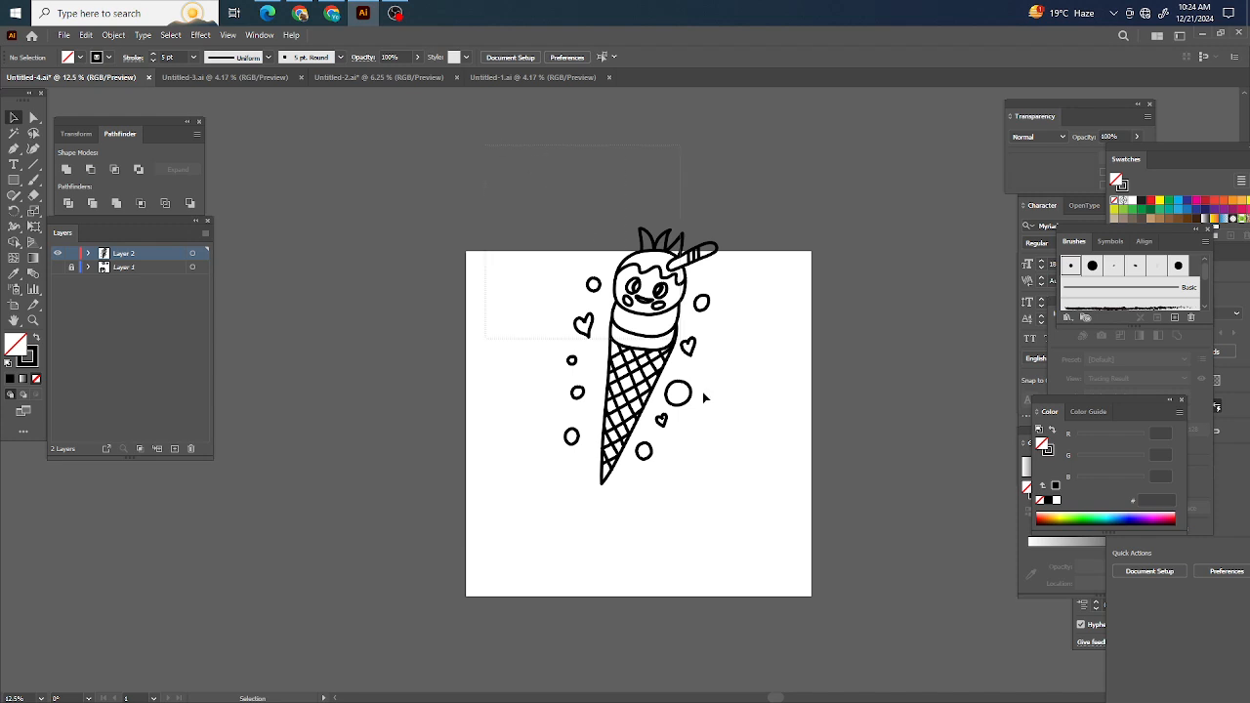
Step: Copy the whole inked ice cream drawing from Untitled-4 into the Untitled-3.ai document, placing it just below the artboard
left_click_drag(702, 392, 837, 575)
left_click(810, 511)
scroll(742, 487, "right", 2)
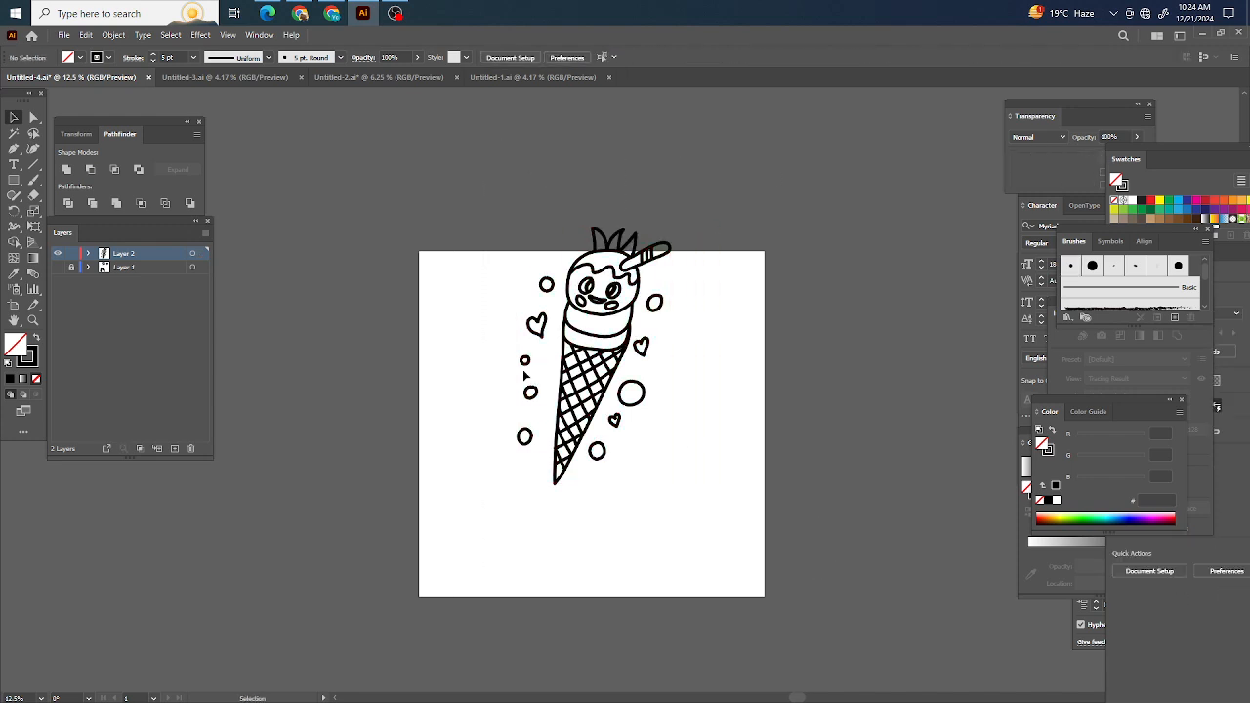
key("v")
left_click_drag(608, 293, 235, 73)
left_click_drag(347, 77, 358, 84)
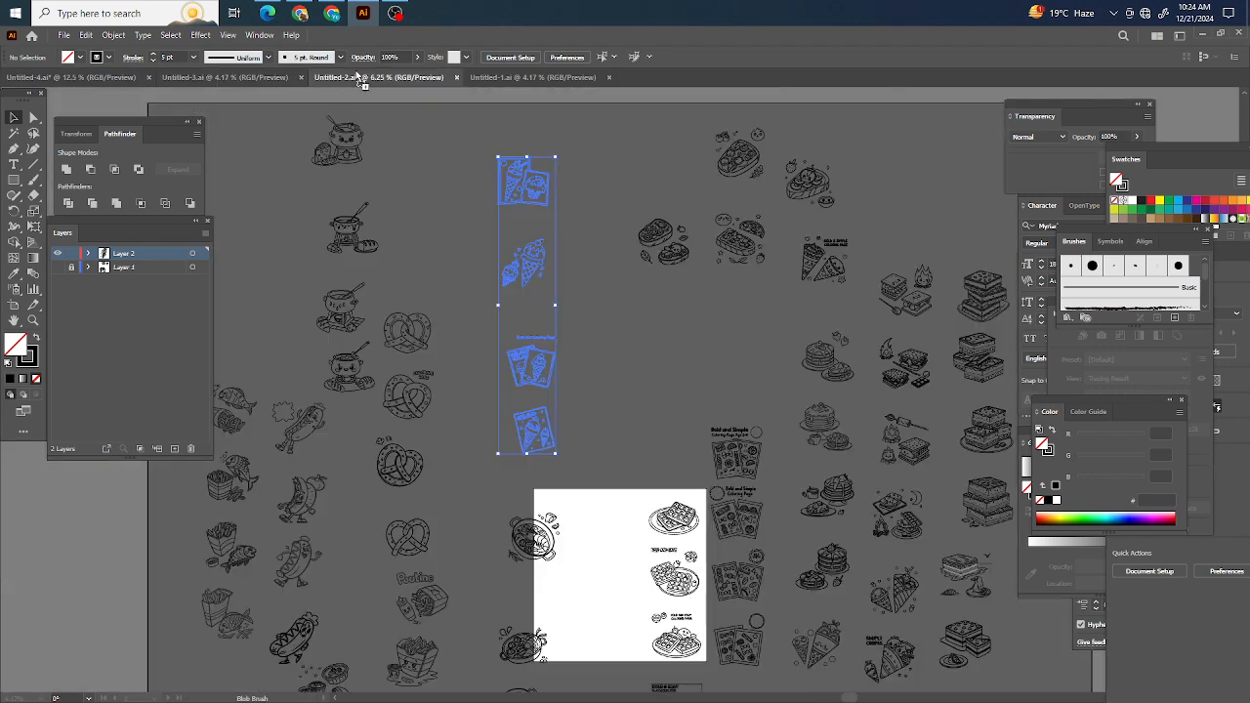
left_click_drag(535, 84, 537, 88)
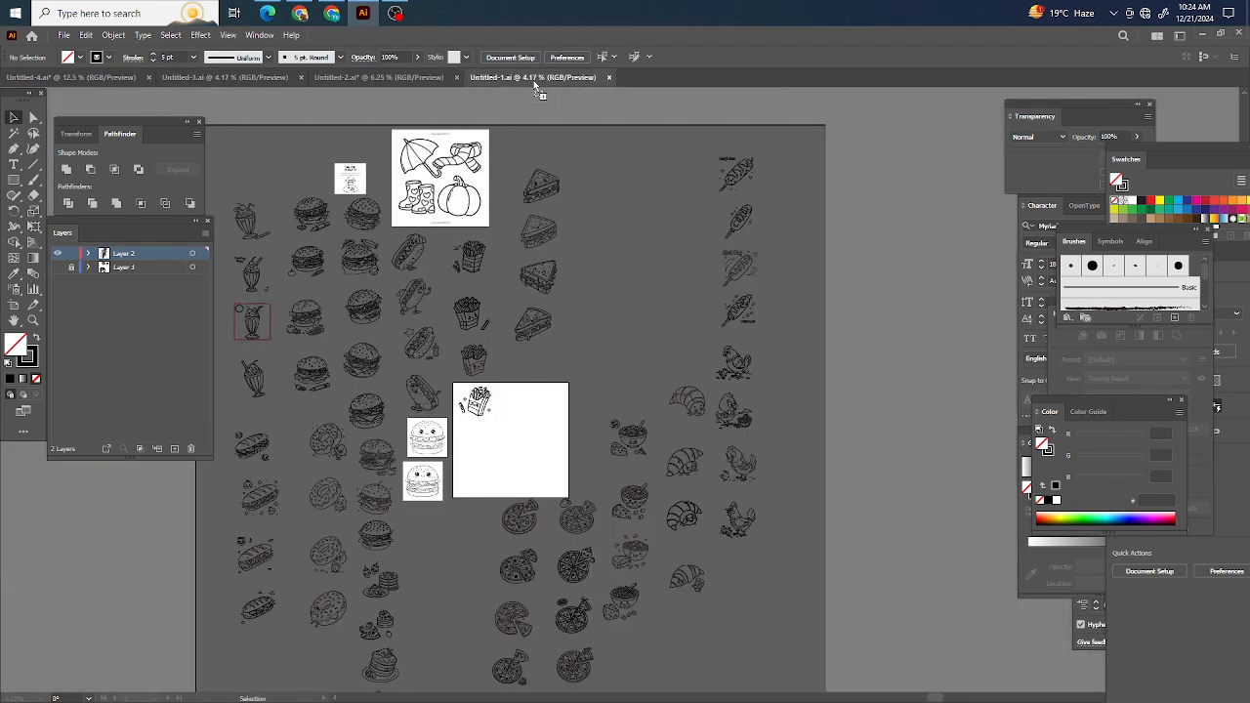
left_click_drag(229, 82, 228, 81)
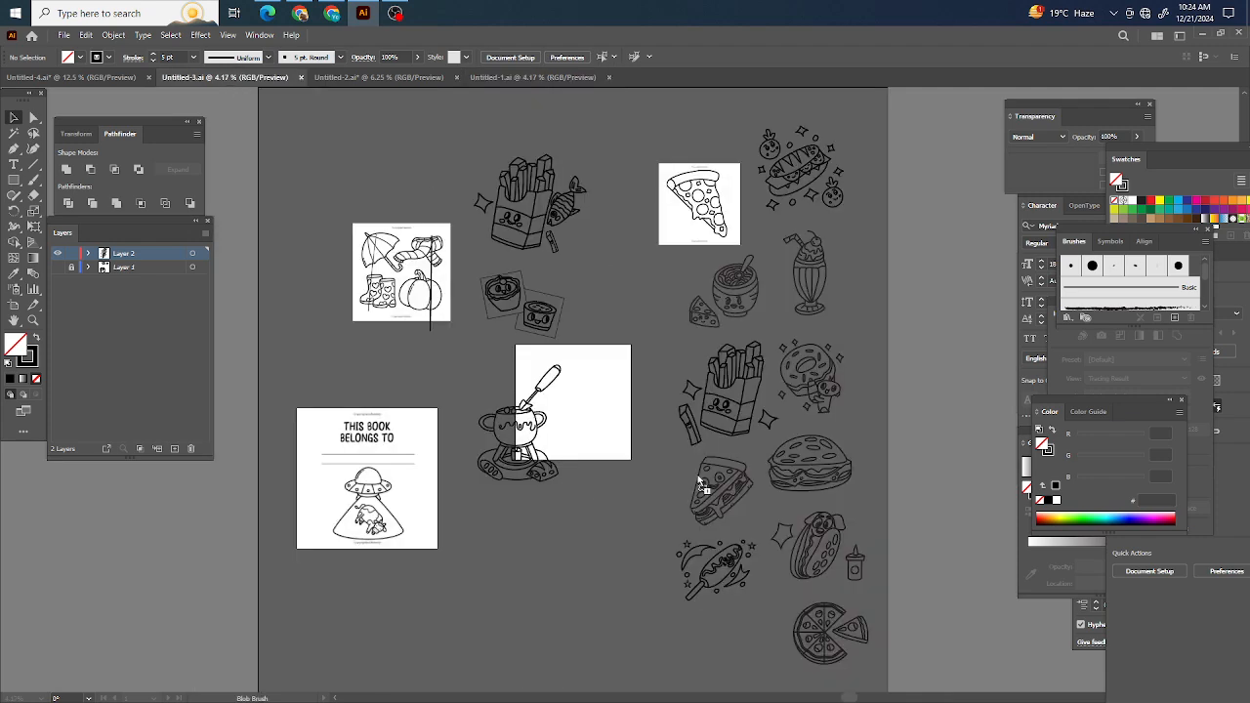
left_click_drag(625, 499, 630, 505)
scroll(625, 500, "down", 1)
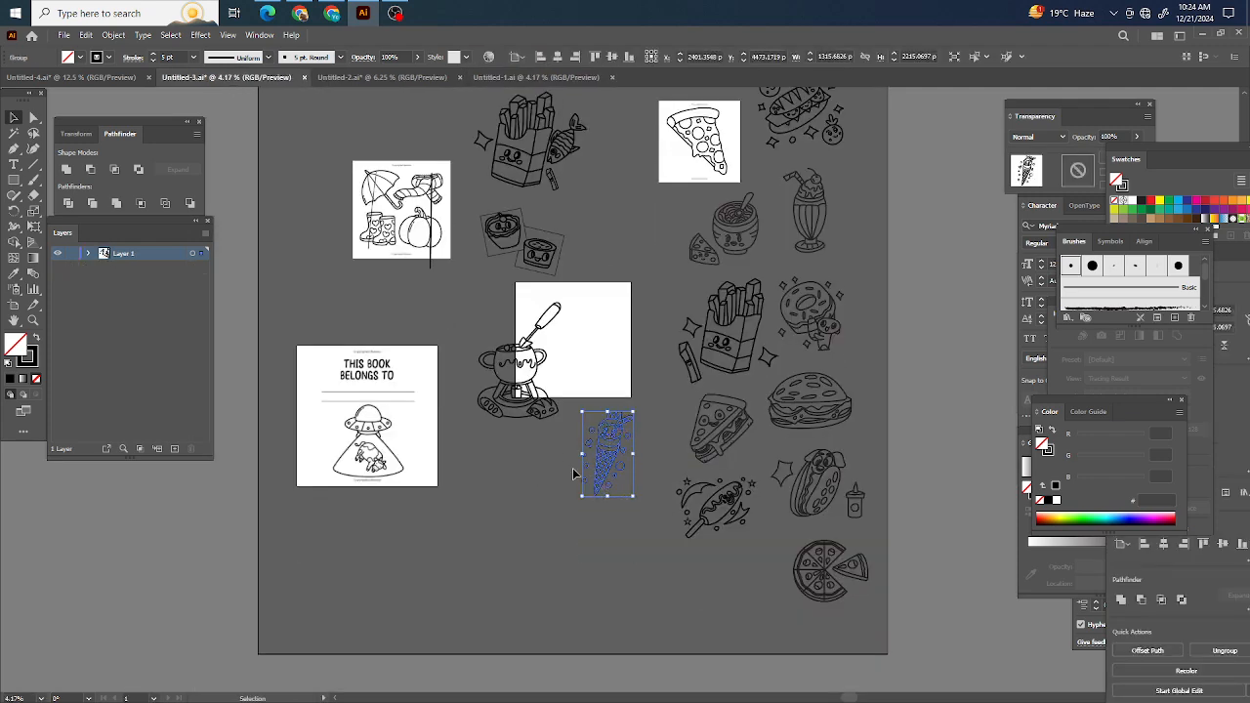
left_click(622, 379)
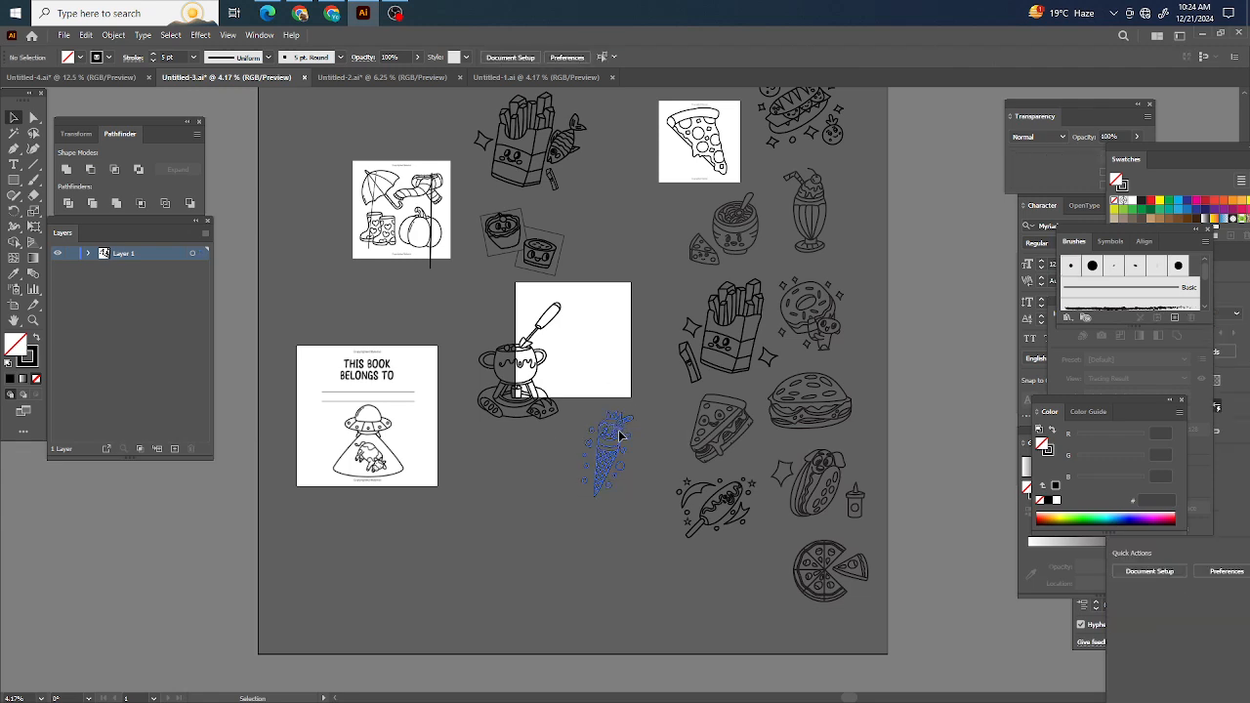
Step: Reposition the ice cream group in the empty area below the fondue pot and check it up close
left_click_drag(619, 432, 527, 471)
left_click(626, 474)
scroll(489, 504, "up", 4)
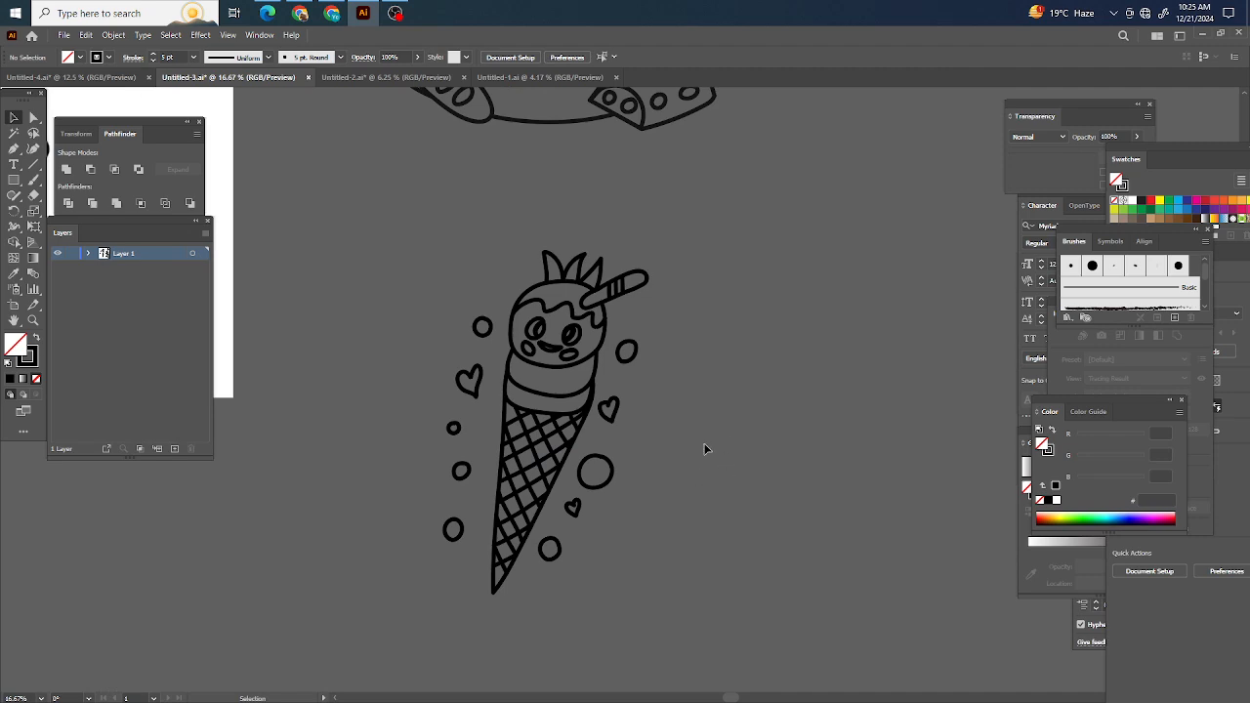
scroll(705, 446, "down", 3)
scroll(664, 451, "right", 2)
Step: Set the ice cream group's stroke color to dark gray 2B2B2B
left_click(496, 442)
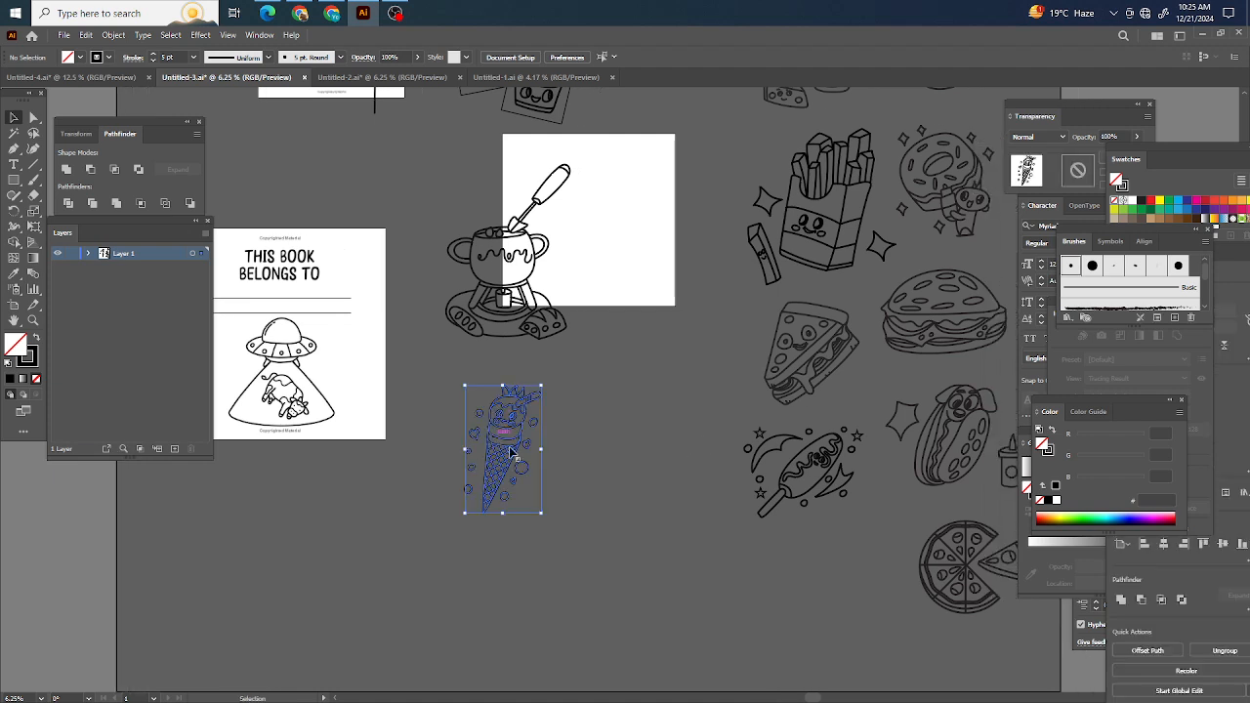
left_click(28, 359)
double_click(28, 359)
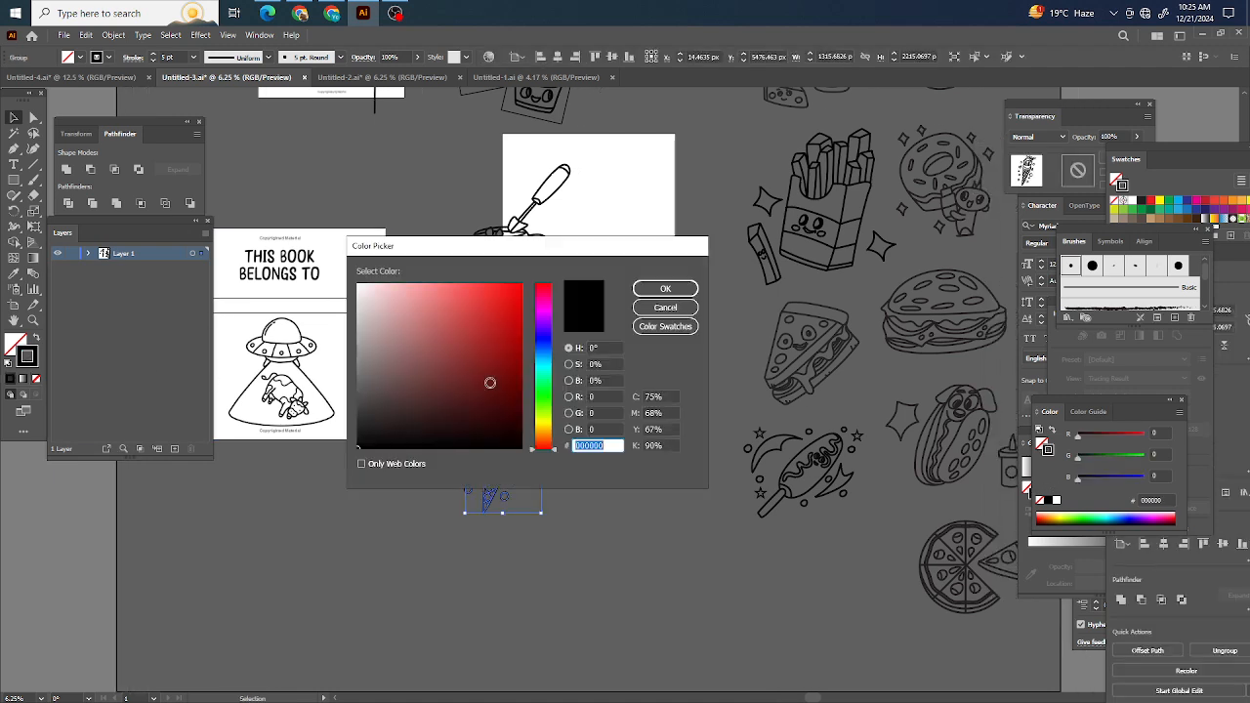
left_click_drag(360, 408, 355, 451)
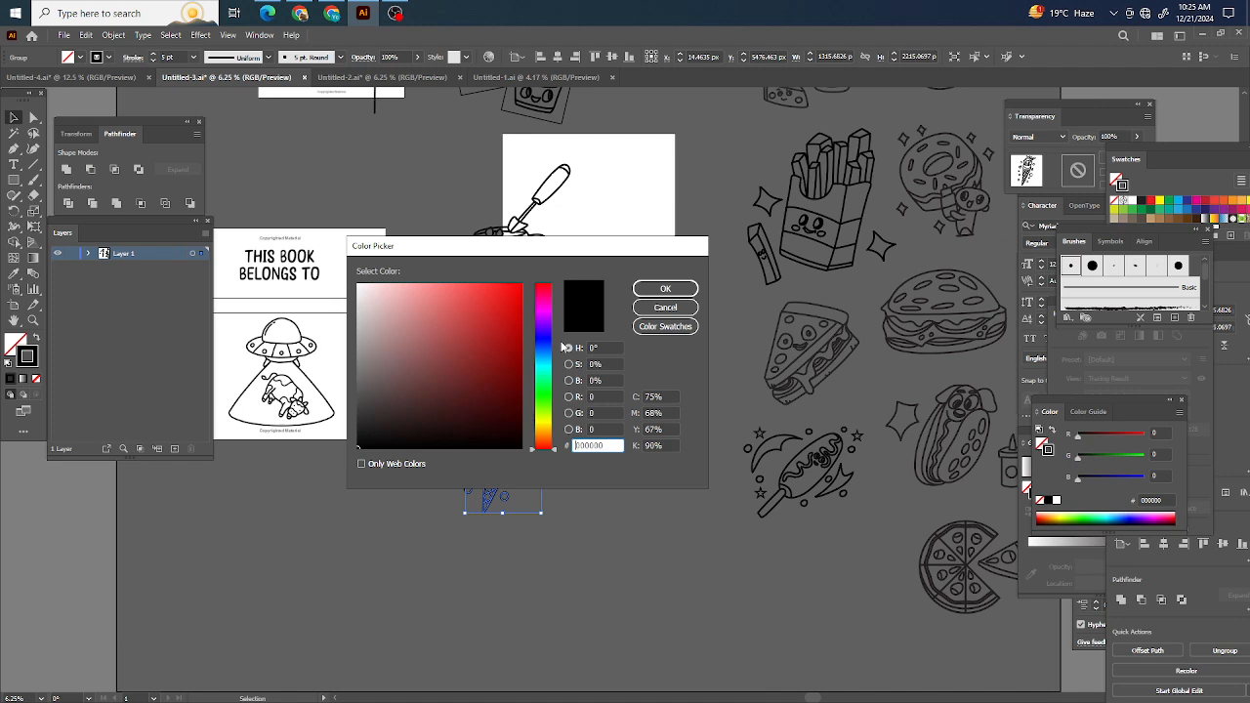
left_click(358, 419)
left_click(679, 291)
left_click(665, 449)
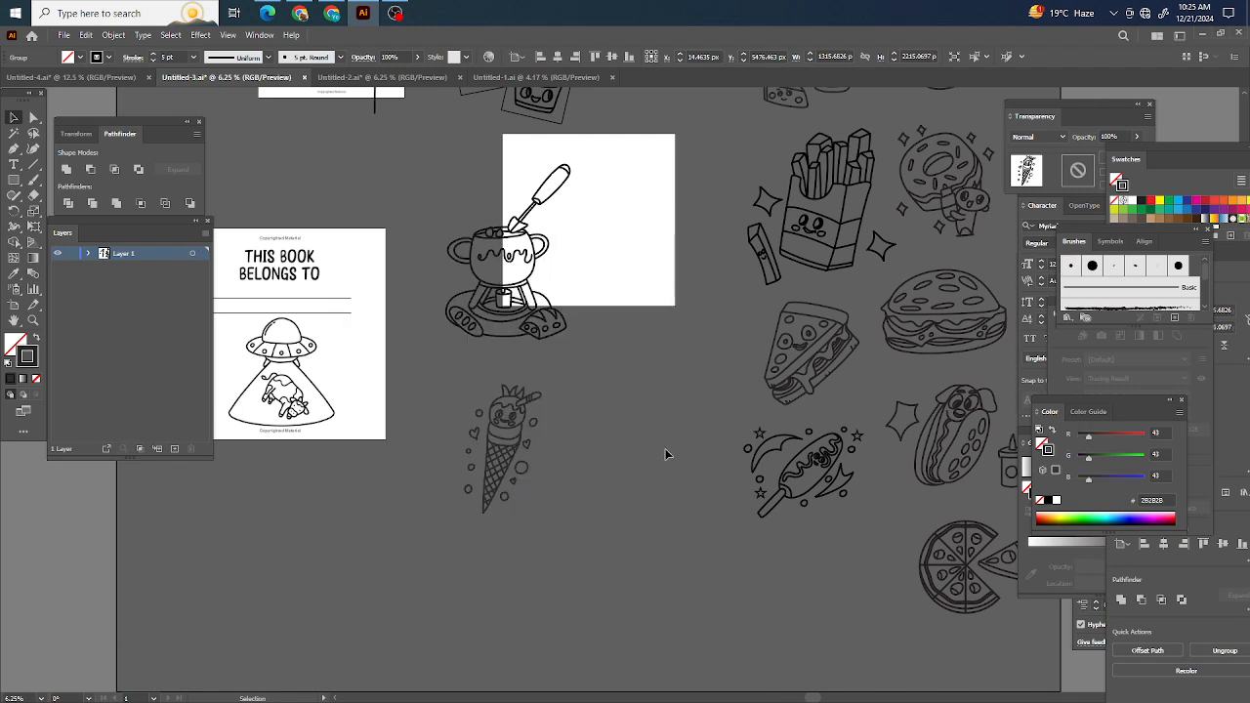
Step: Set the ice cream group's stroke color to near-black 111111
scroll(664, 448, "left", 2)
left_click(563, 436)
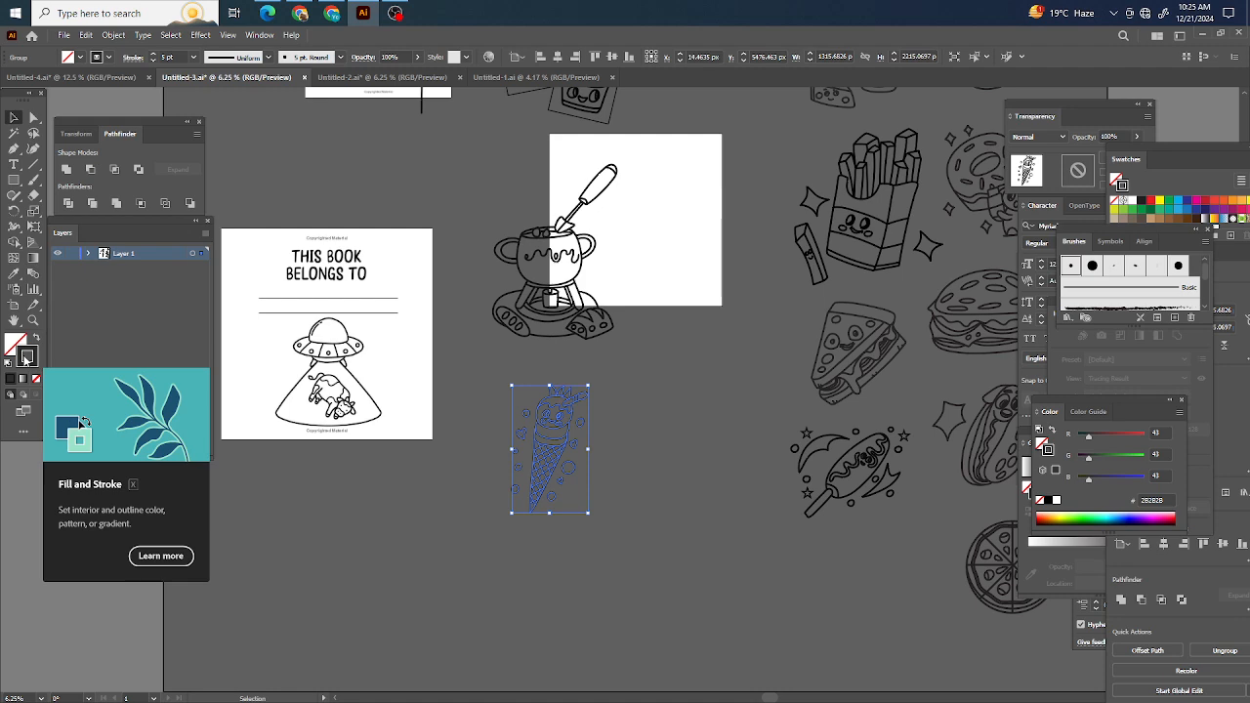
double_click(27, 357)
left_click_drag(360, 416, 359, 436)
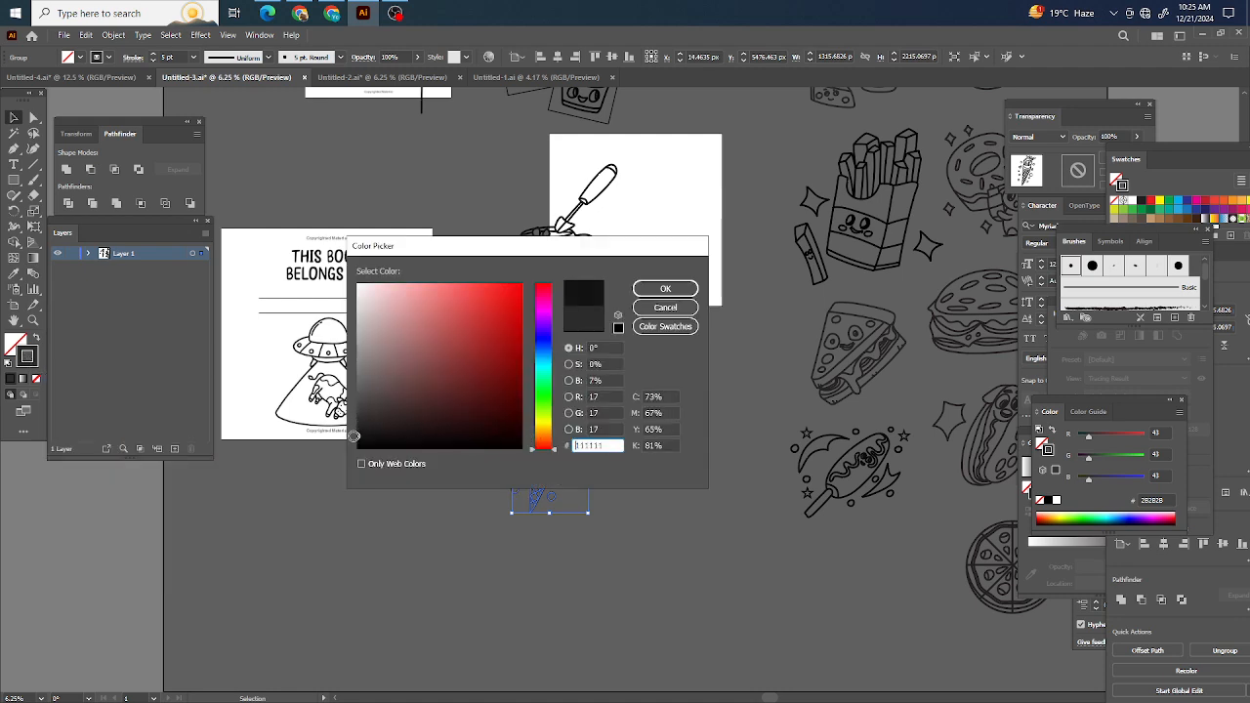
left_click(665, 289)
left_click(685, 424)
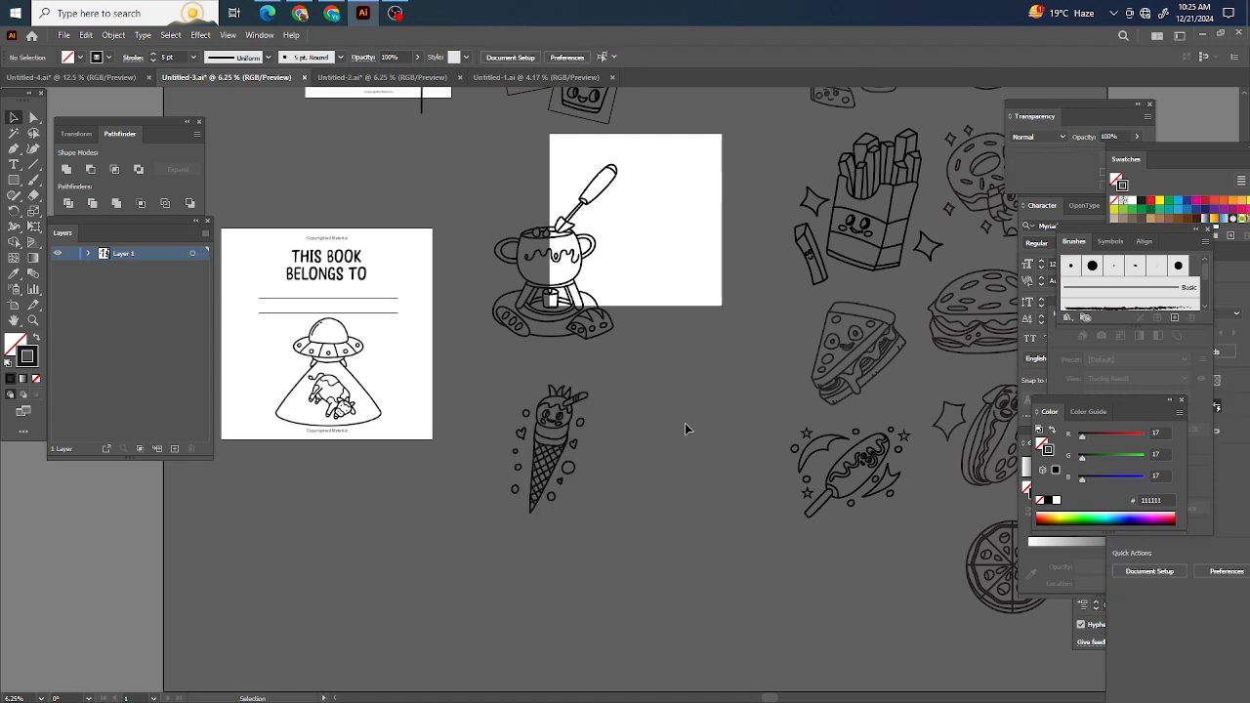